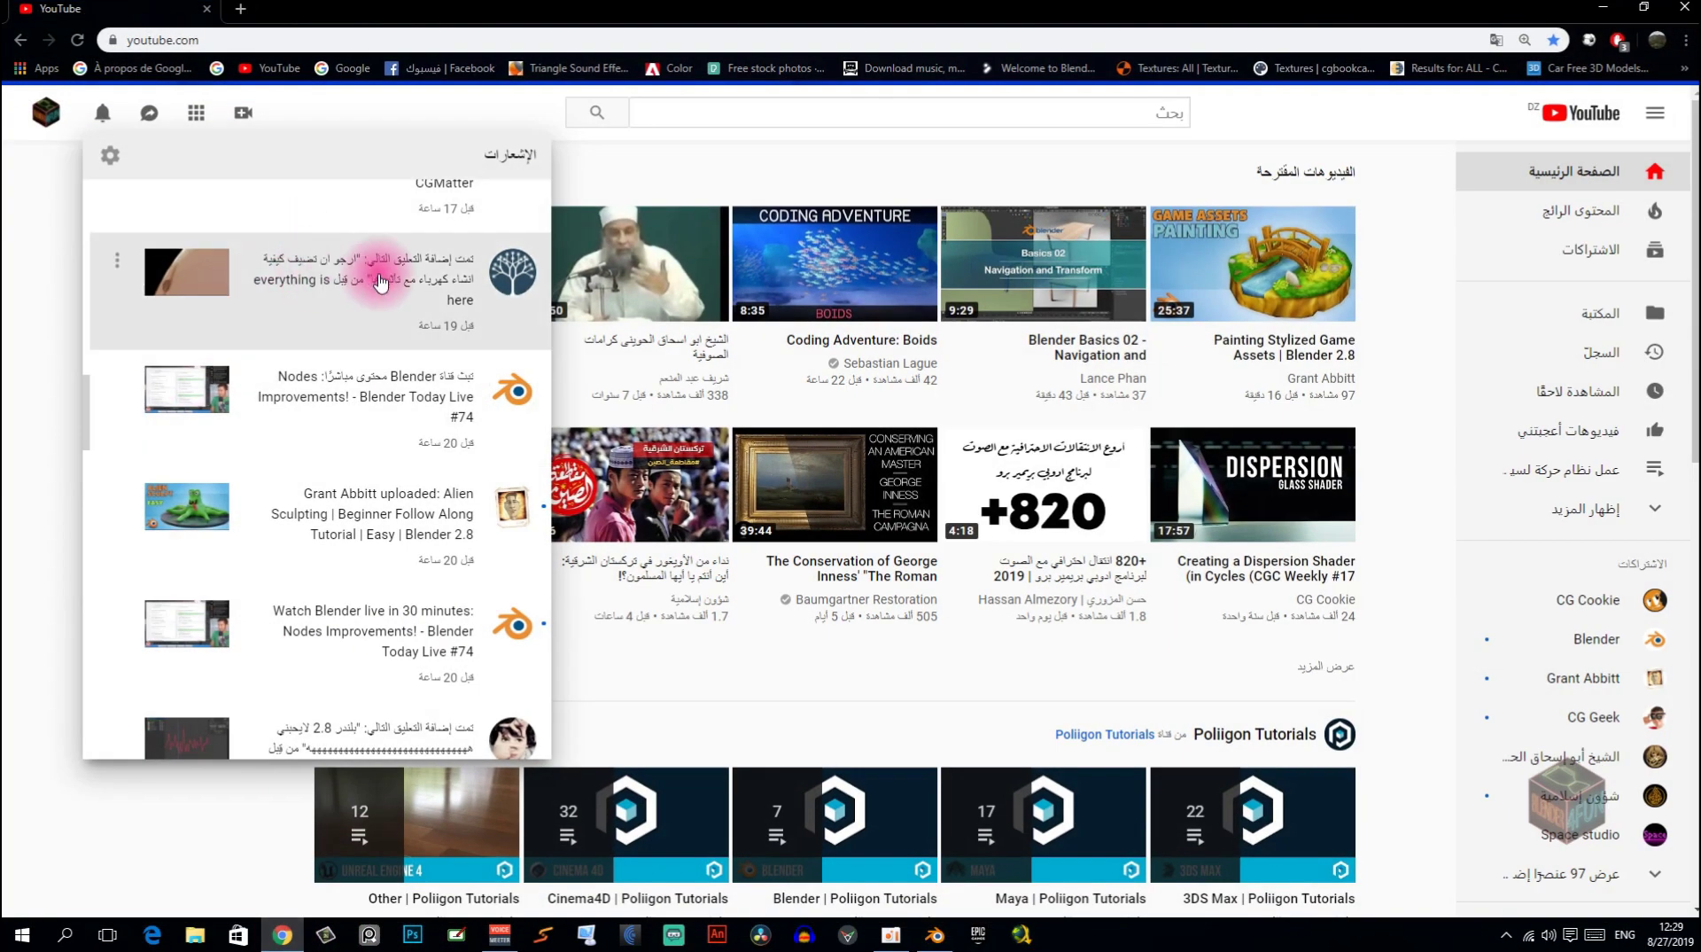
Minimize Chrome so Blender's default scene with cube, camera and light is visible.
click(1600, 7)
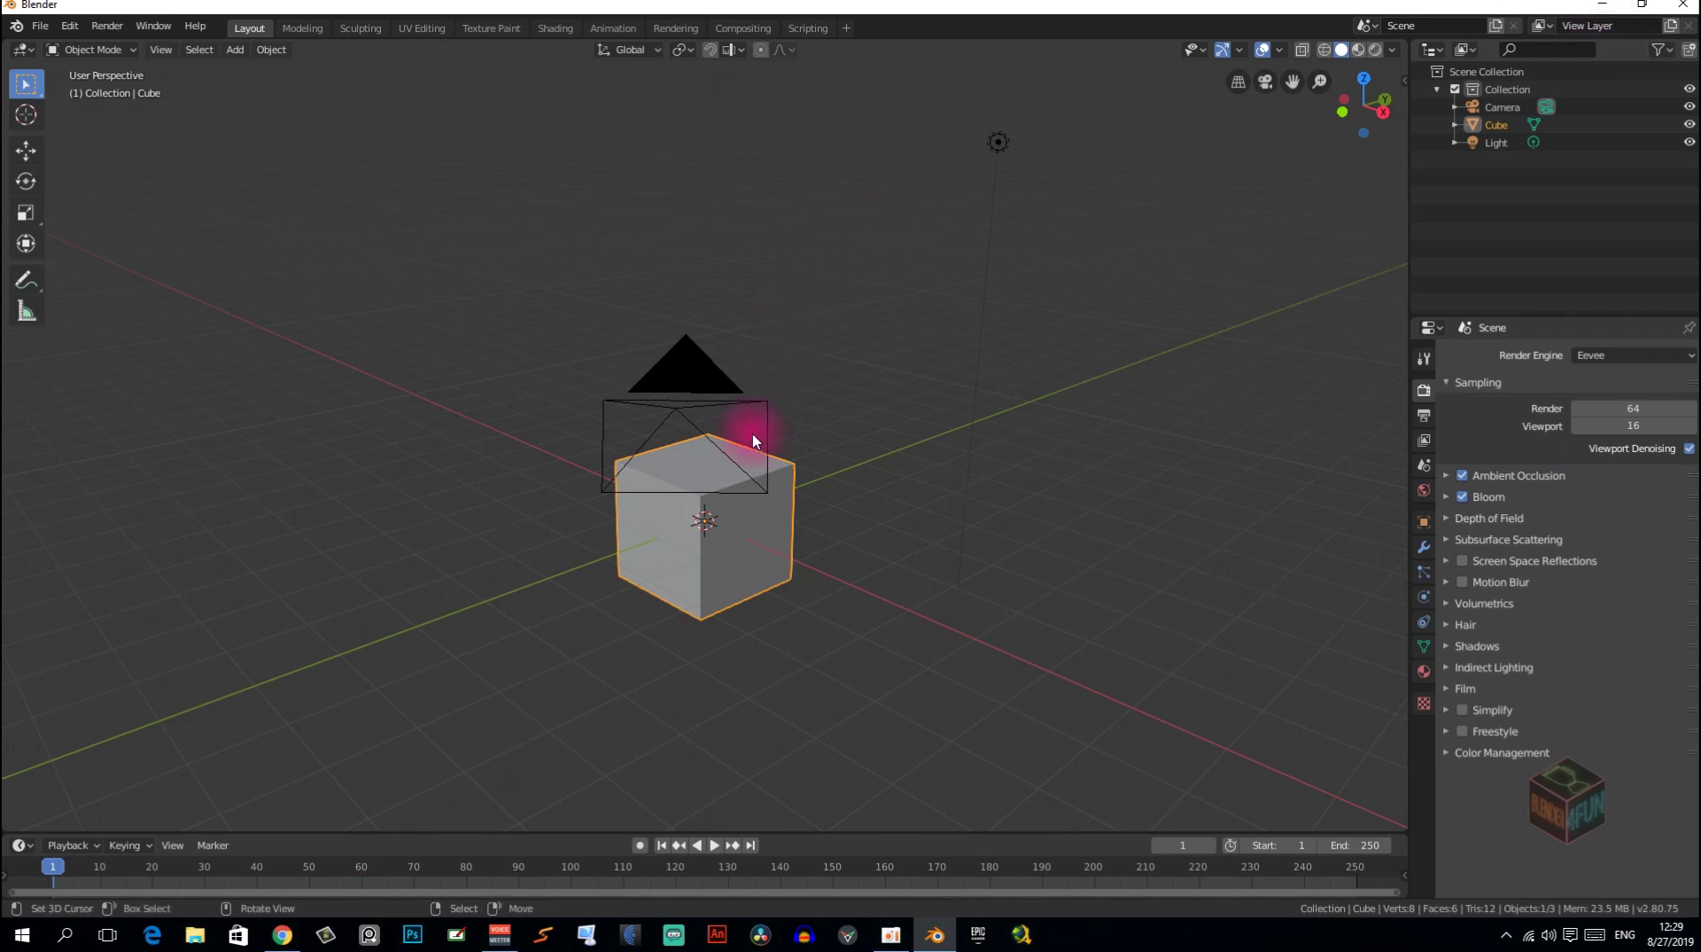
mouse_move(731, 470)
middle_down()
mouse_move(782, 560)
mouse_move(826, 567)
middle_up()
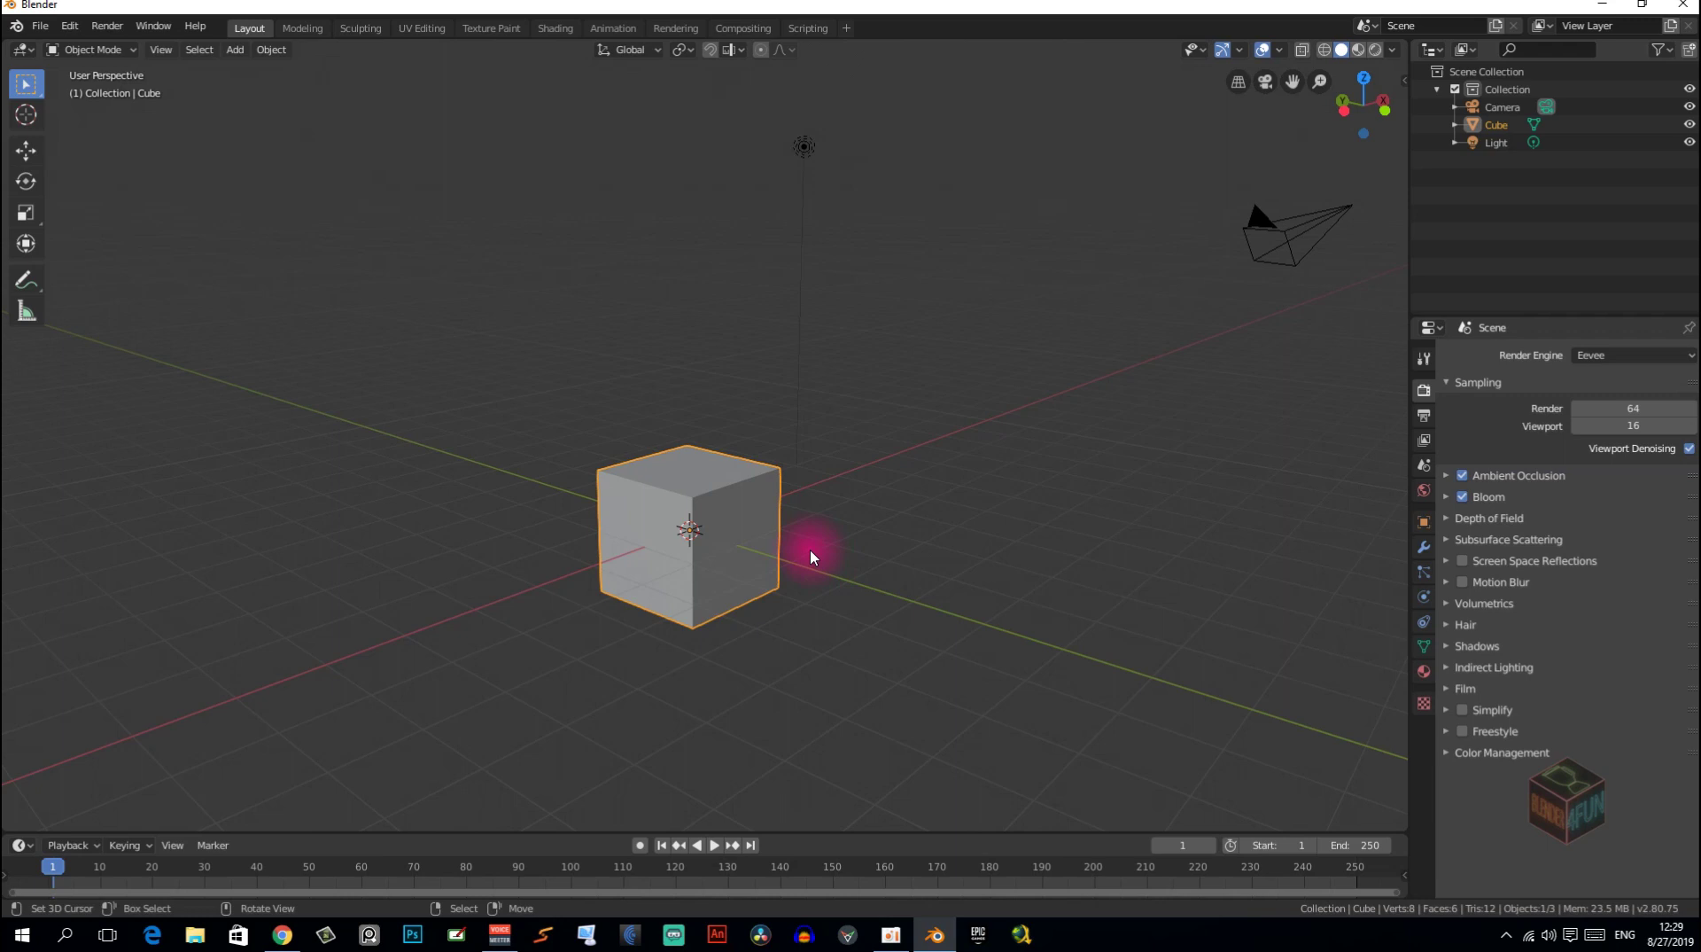
mouse_move(471, 554)
middle_down()
mouse_move(505, 532)
mouse_move(649, 558)
mouse_move(707, 545)
mouse_move(732, 487)
mouse_move(691, 434)
mouse_move(716, 446)
middle_up()
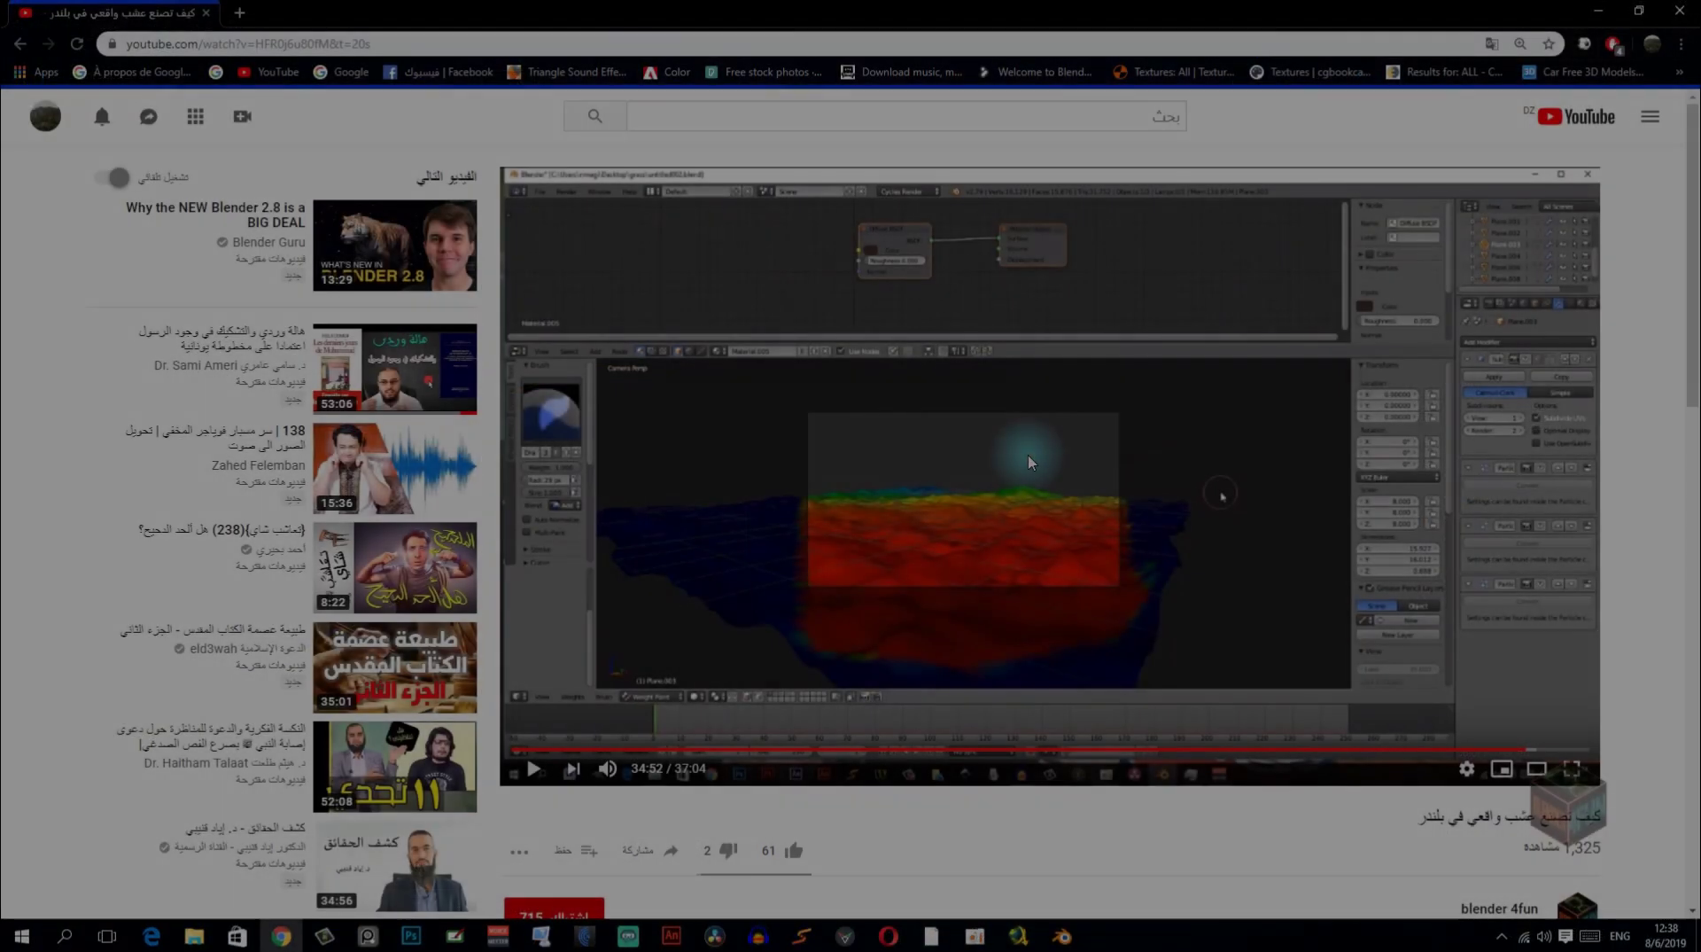
Subscribe to the grass tutorial's channel and like the video.
scroll(1108, 440, down, 1)
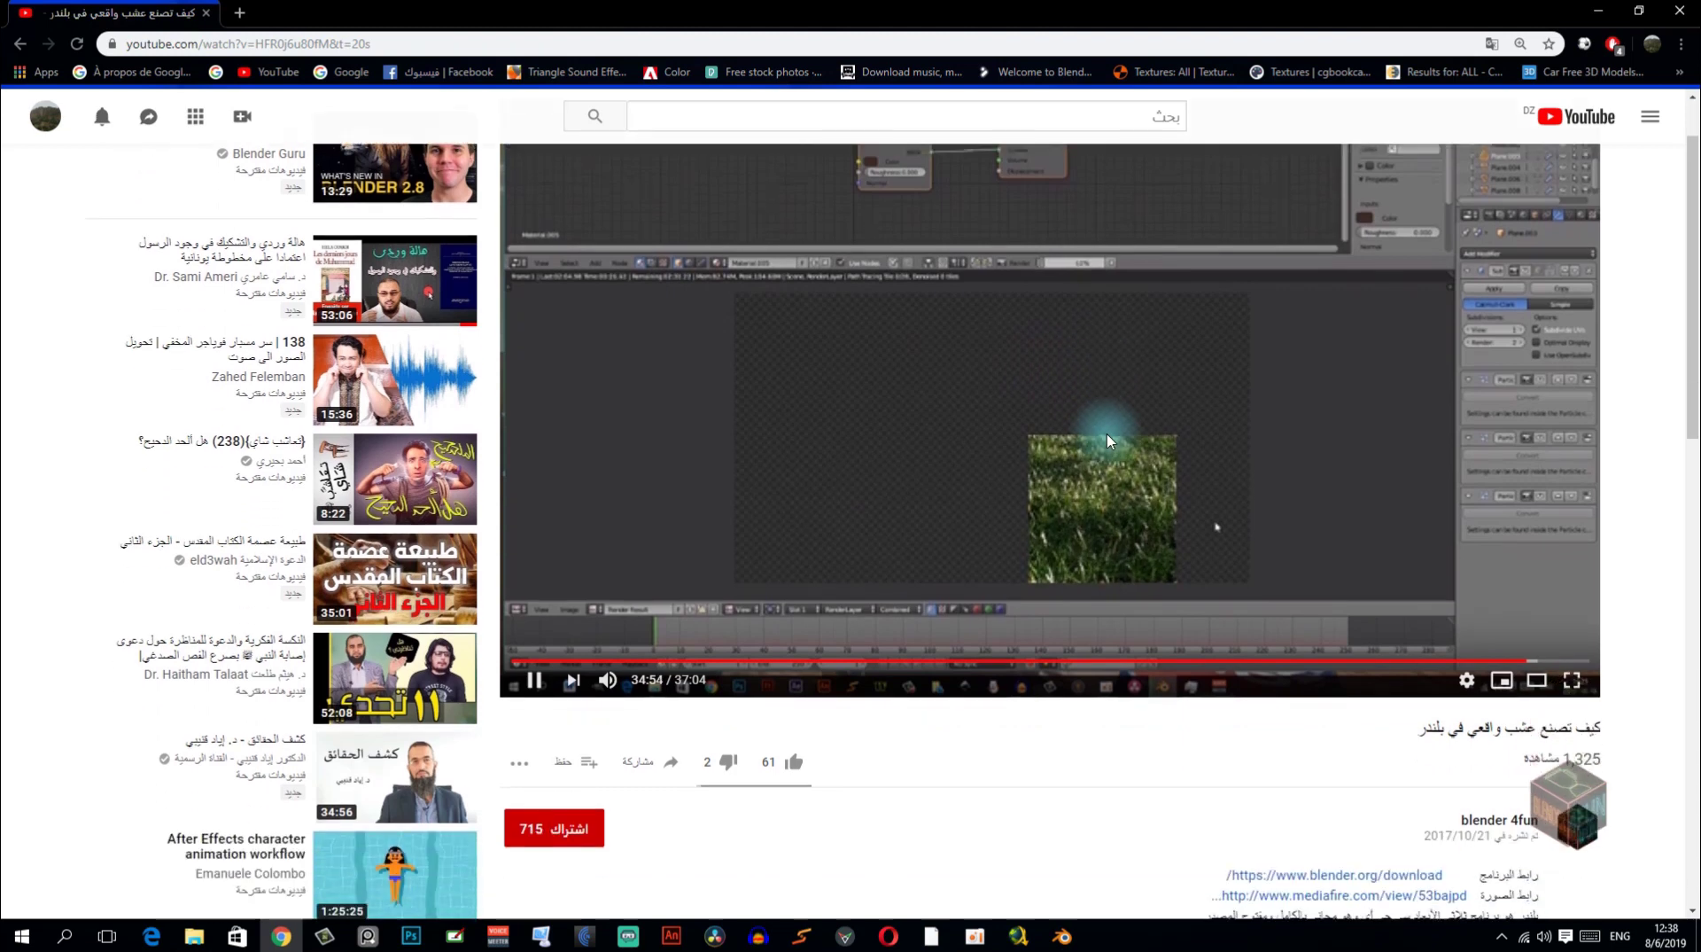
click(570, 839)
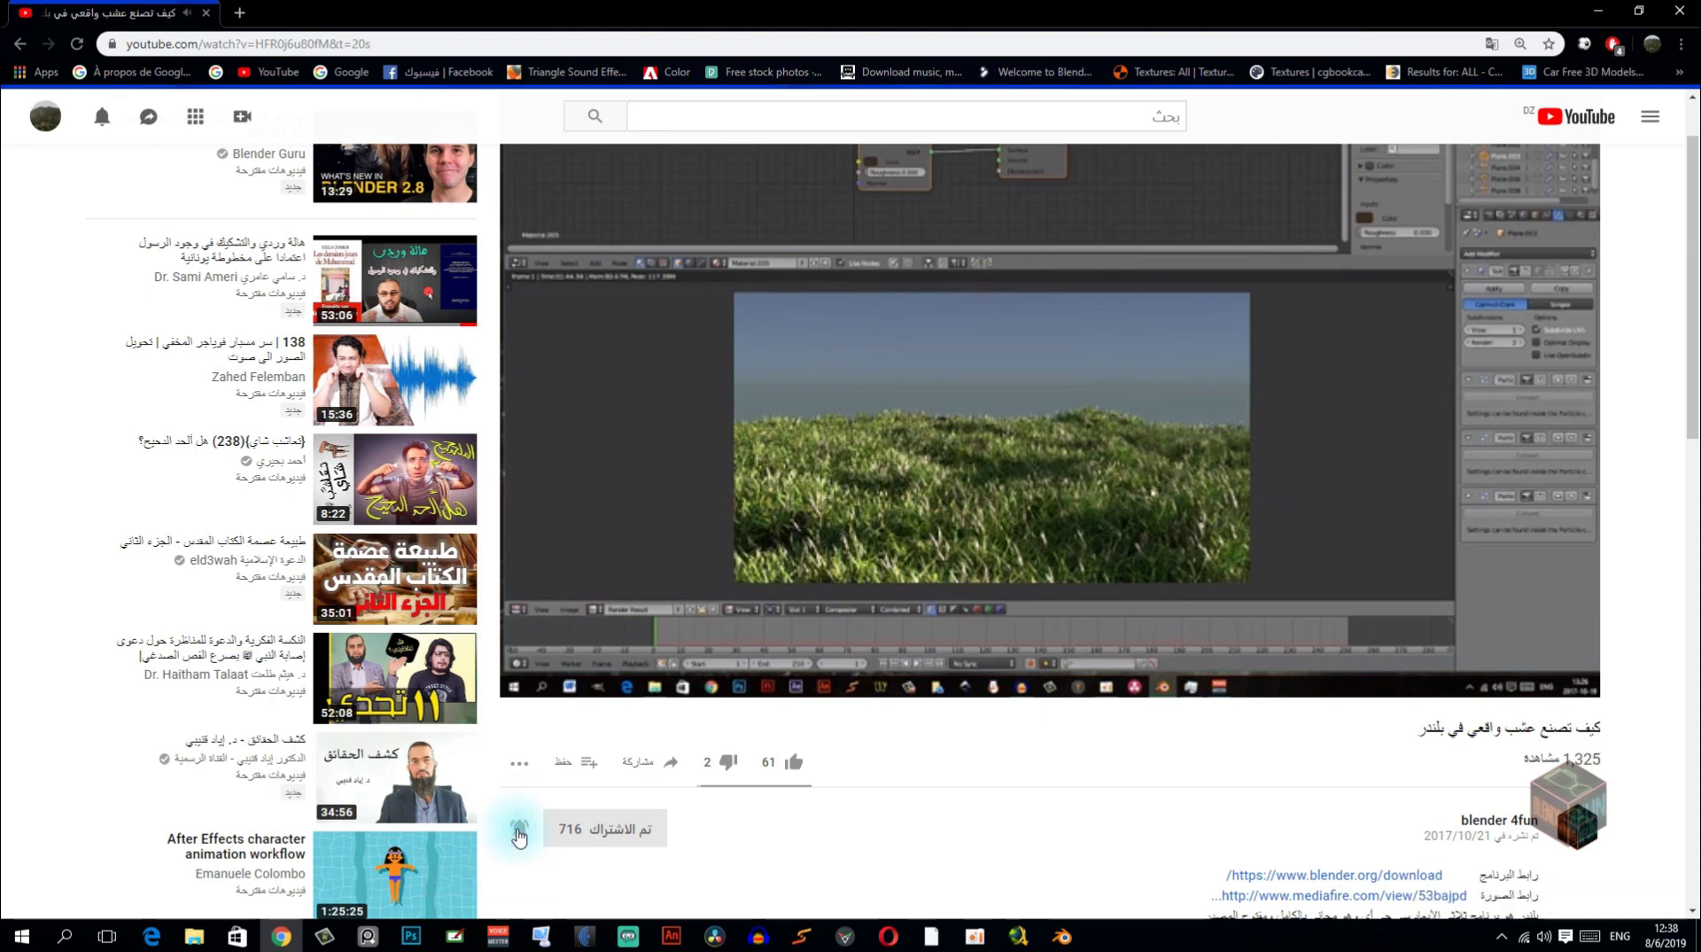
click(800, 763)
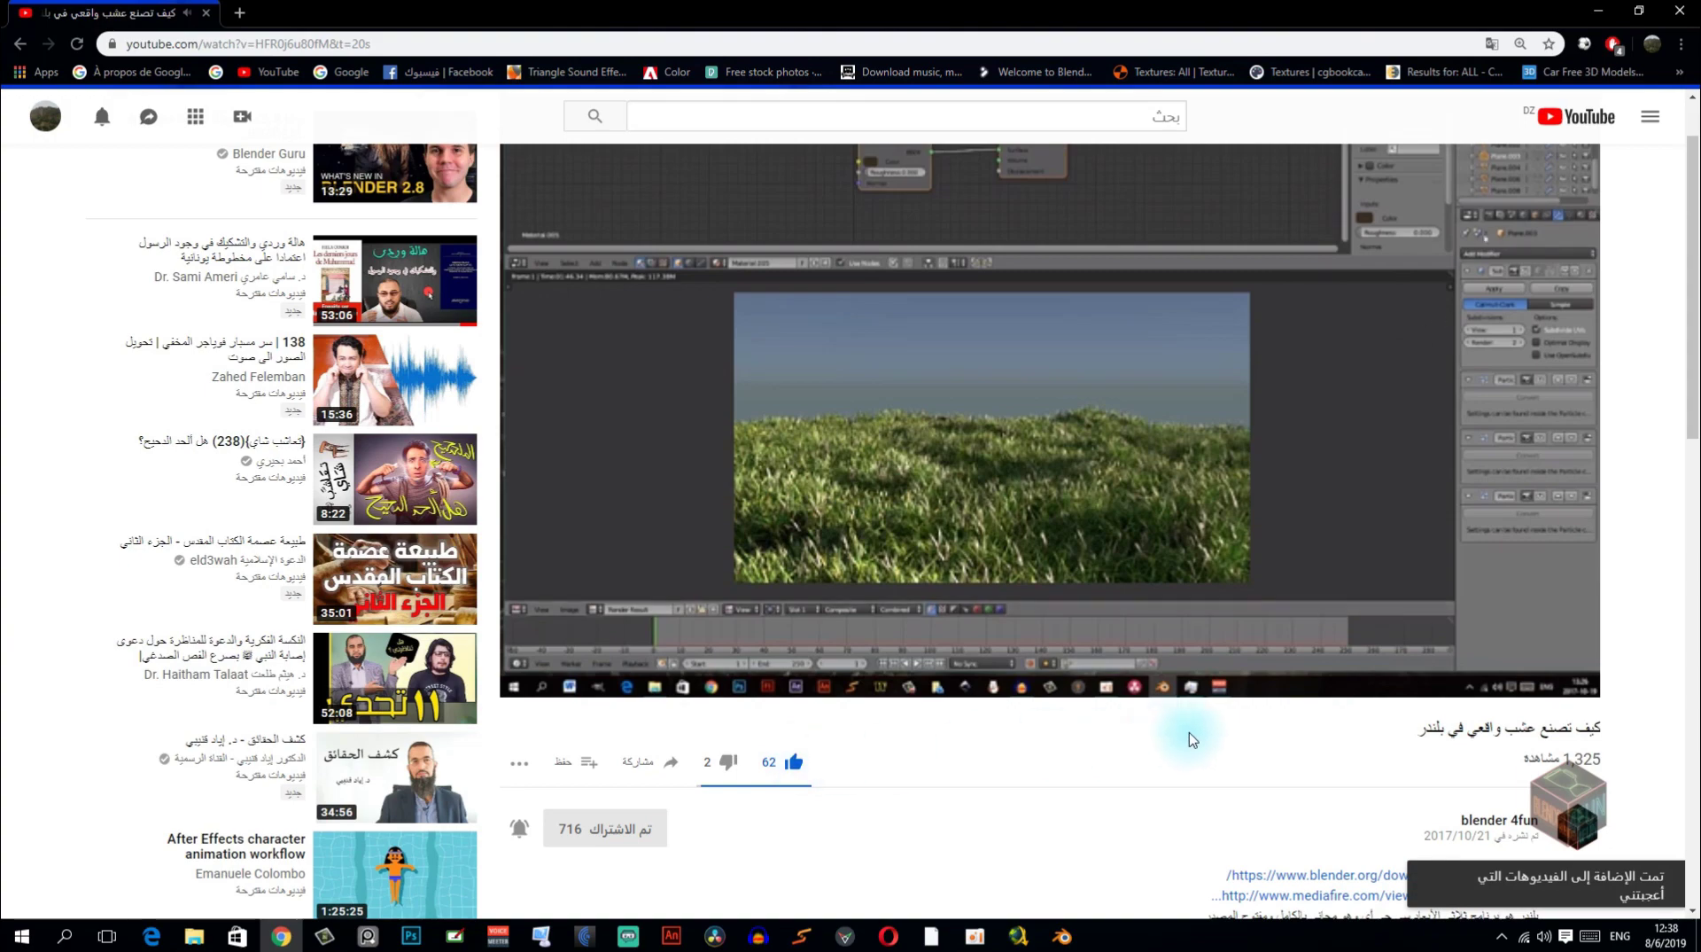
Scroll down to the comments and click the comment box to start a comment.
scroll(1190, 732, up, 1)
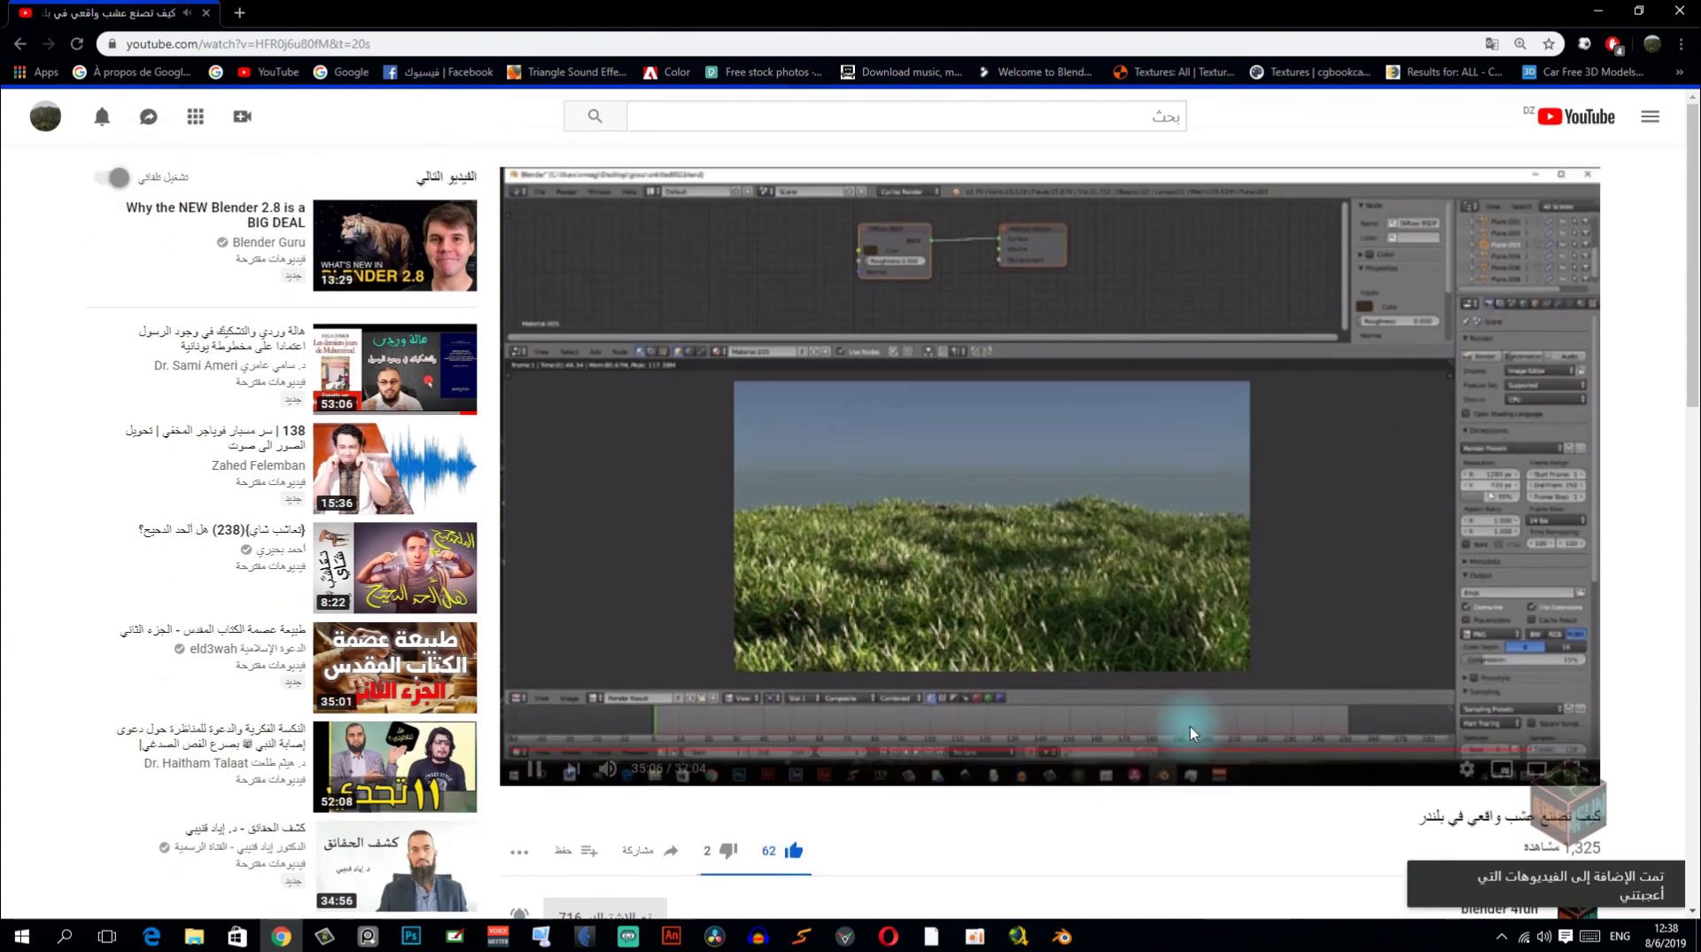
scroll(1177, 574, down, 2)
scroll(1177, 574, down, 3)
scroll(1177, 574, down, 2)
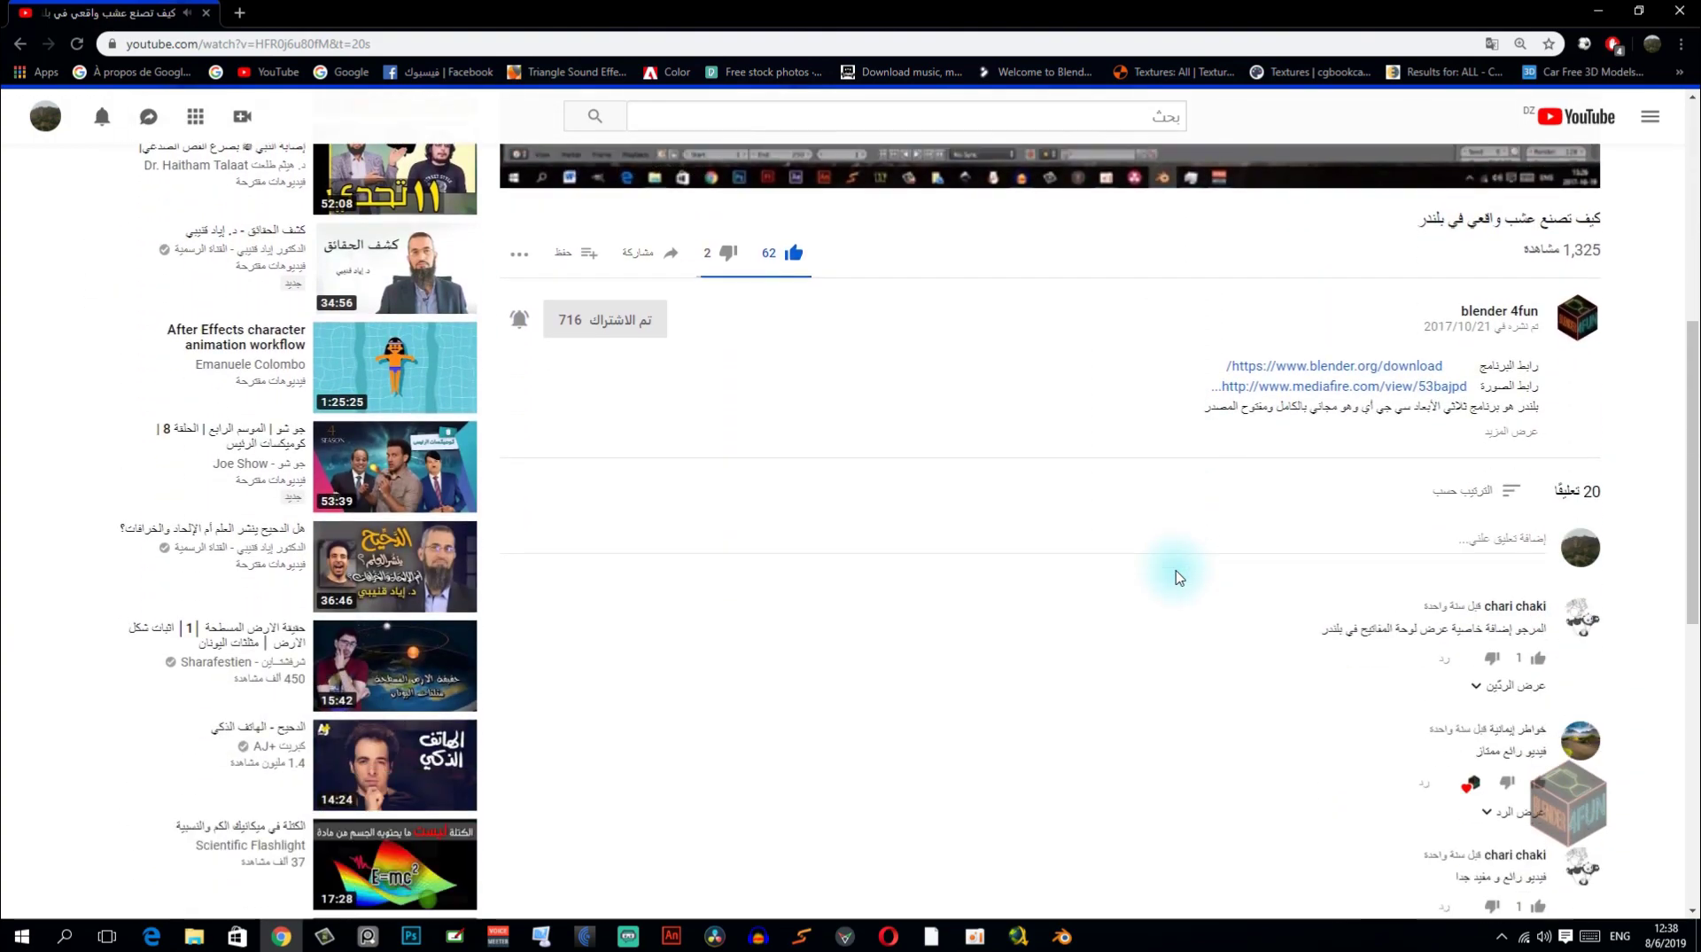
click(1417, 519)
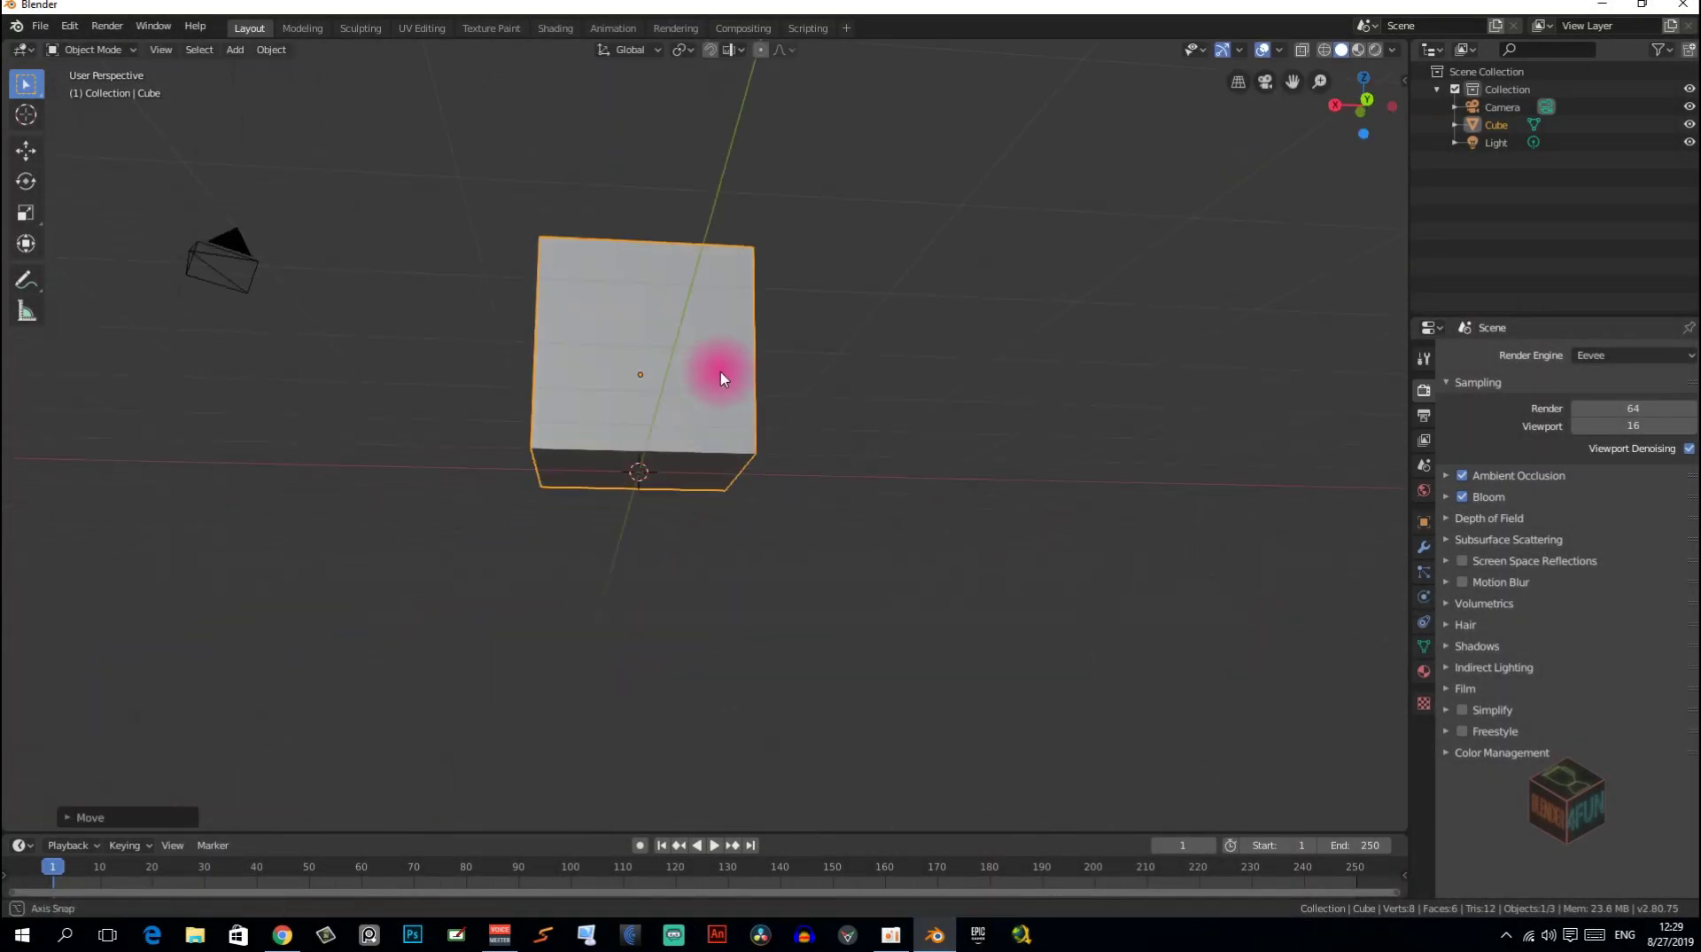
Add a mesh plane under the cube with a size of 20m.
middle_drag(709, 434, 880, 520)
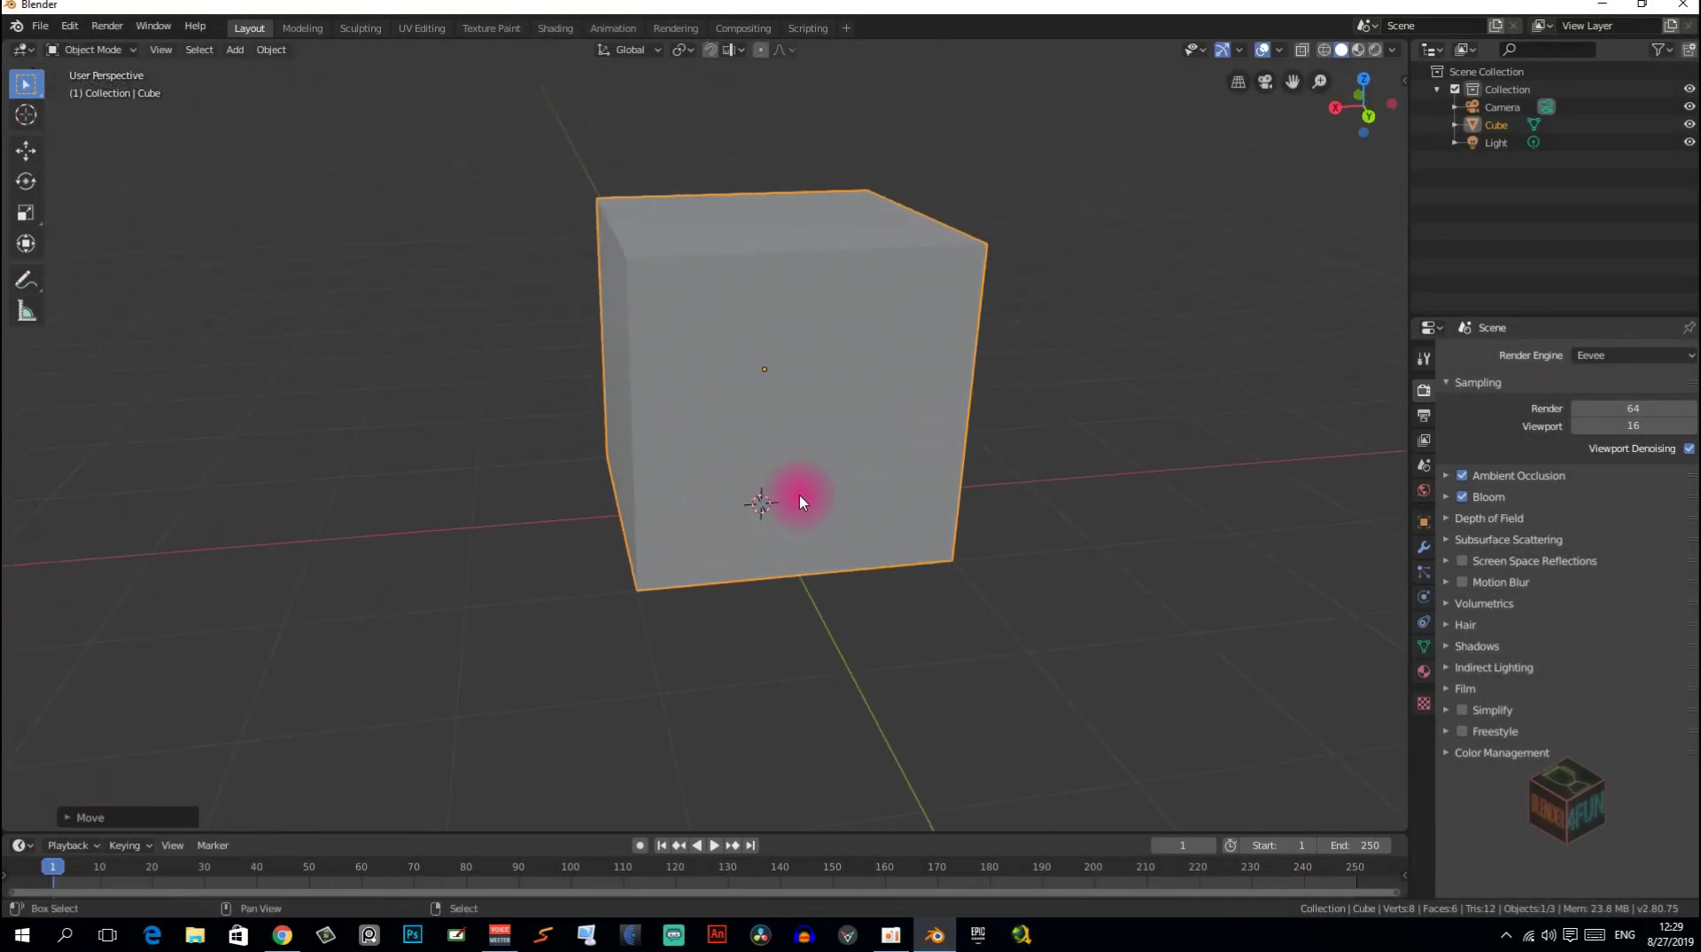
key(shift+a)
click(855, 473)
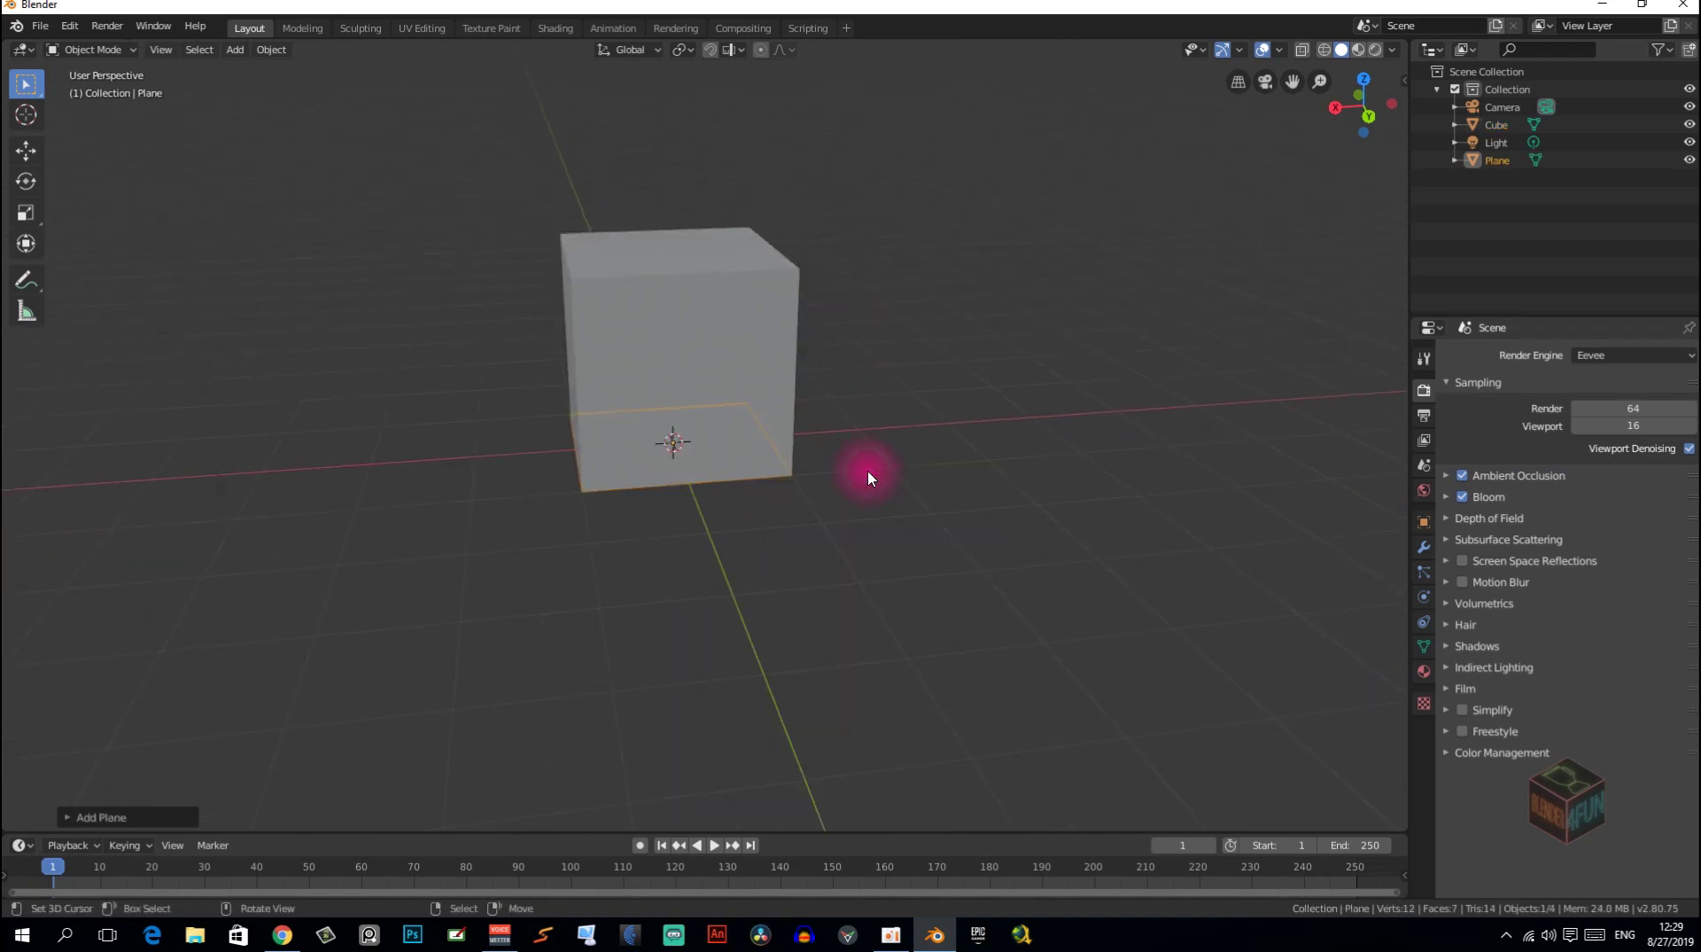
scroll(868, 478, down, 3)
click(89, 816)
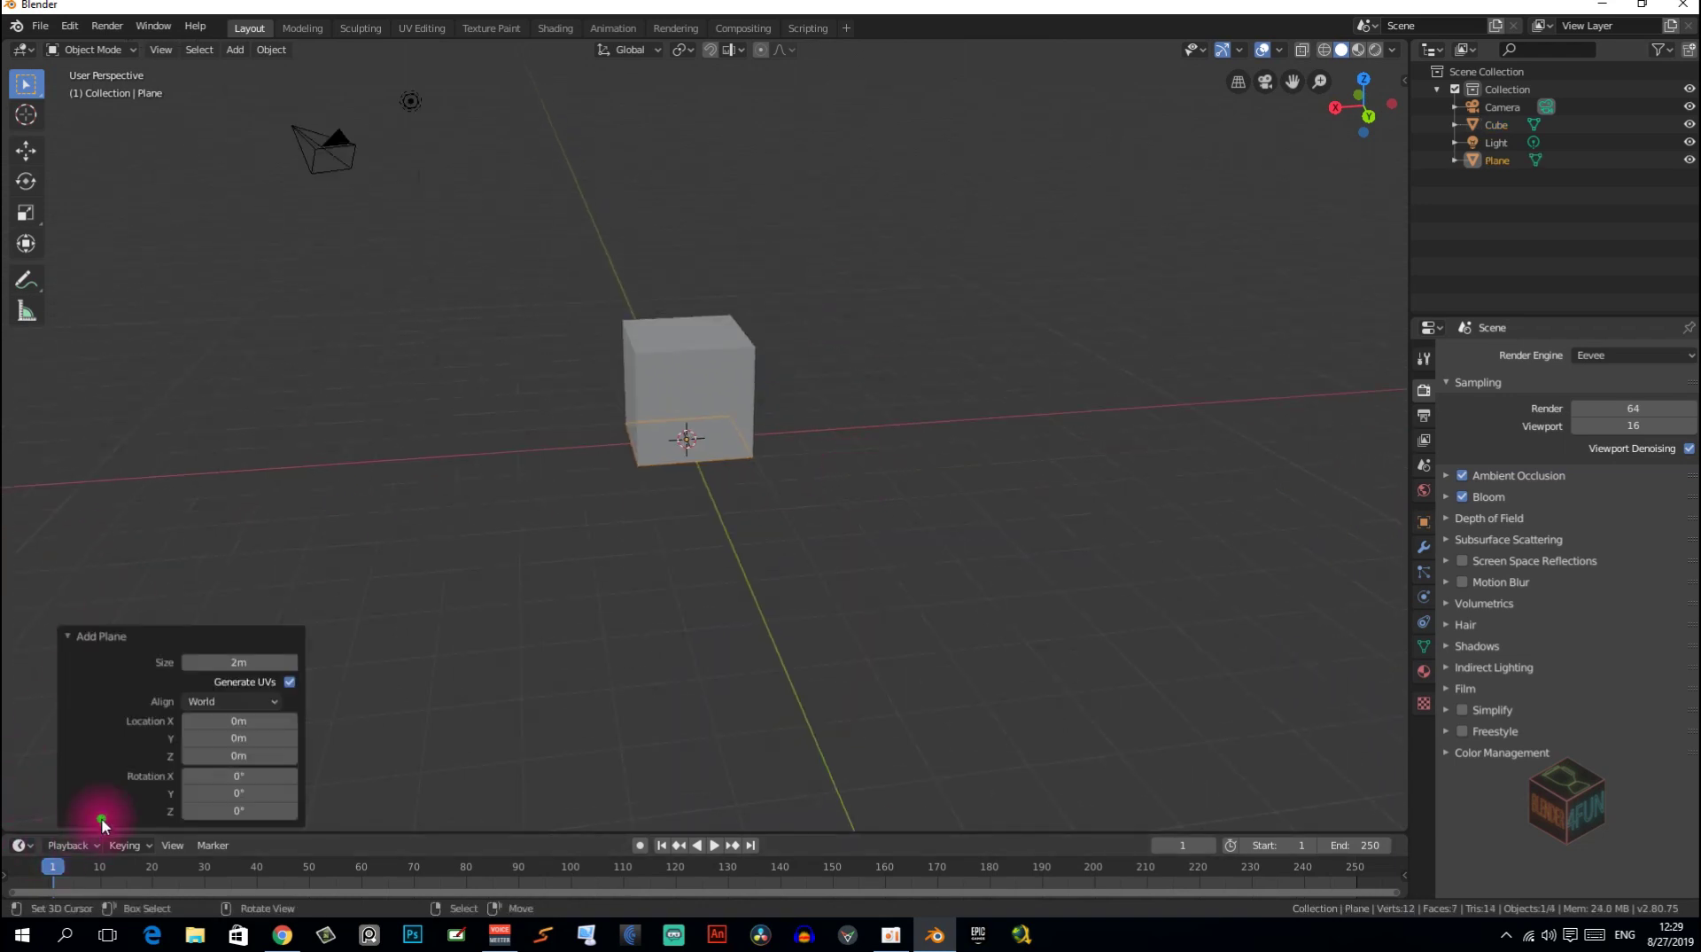
click(236, 665)
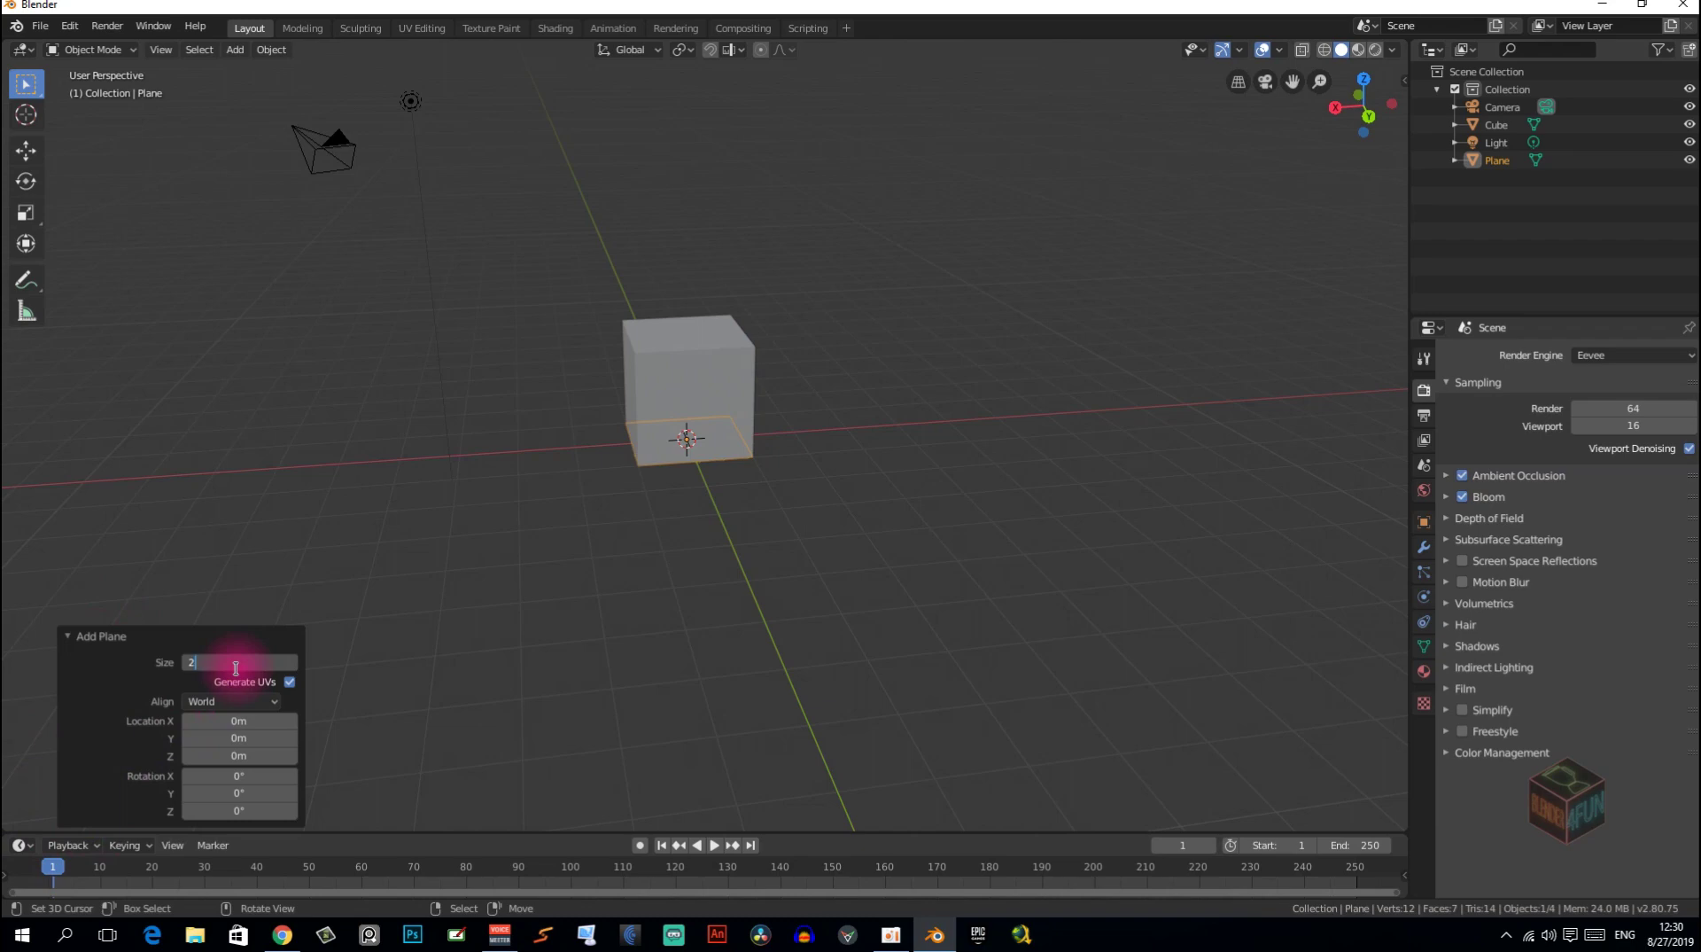
key(Return)
scroll(418, 323, down, 5)
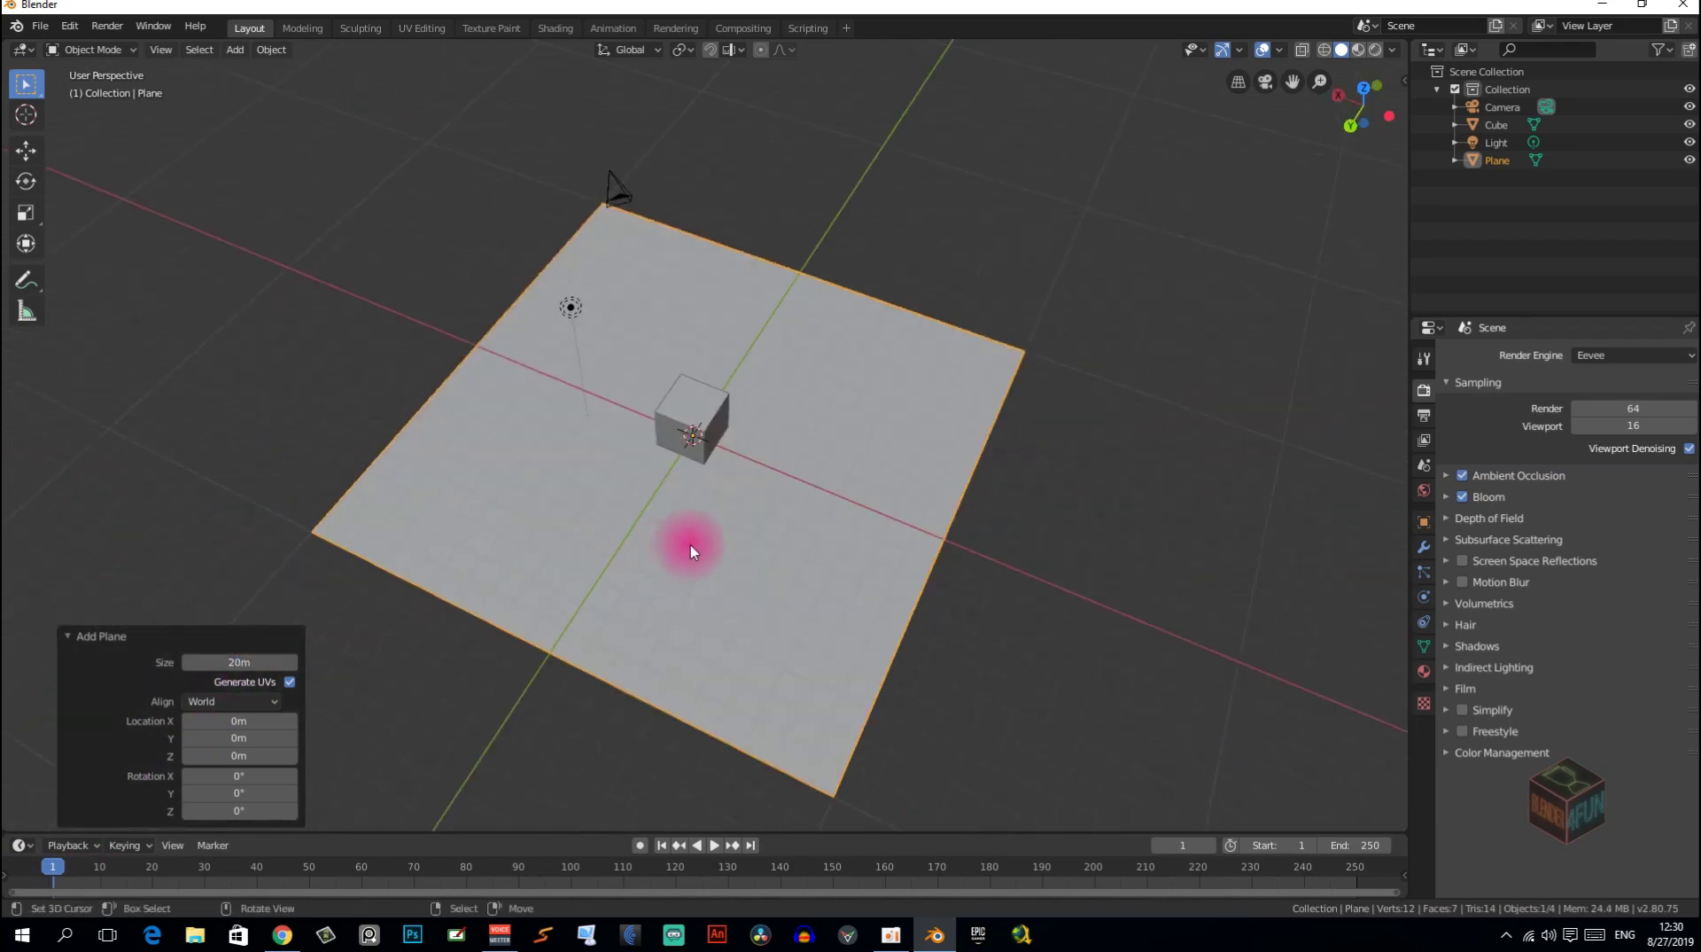
In camera view, move the plane, scale it by 2.417 and shift it to fill the frame.
middle_drag(689, 545, 818, 521)
key(KP_0)
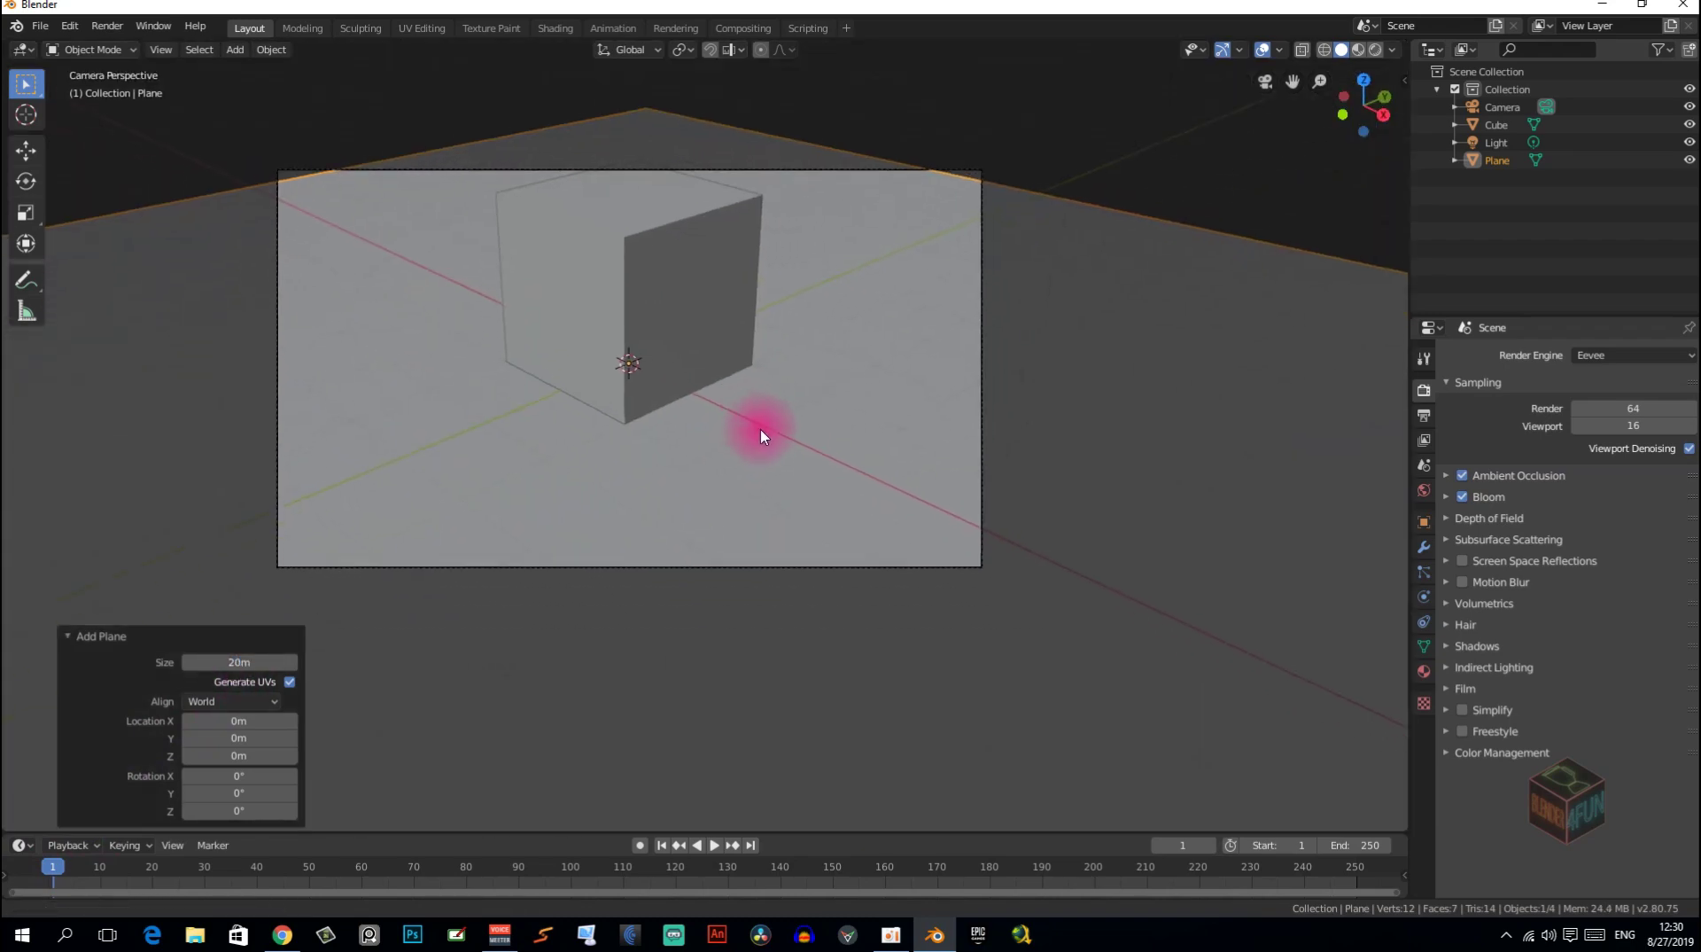
key(g)
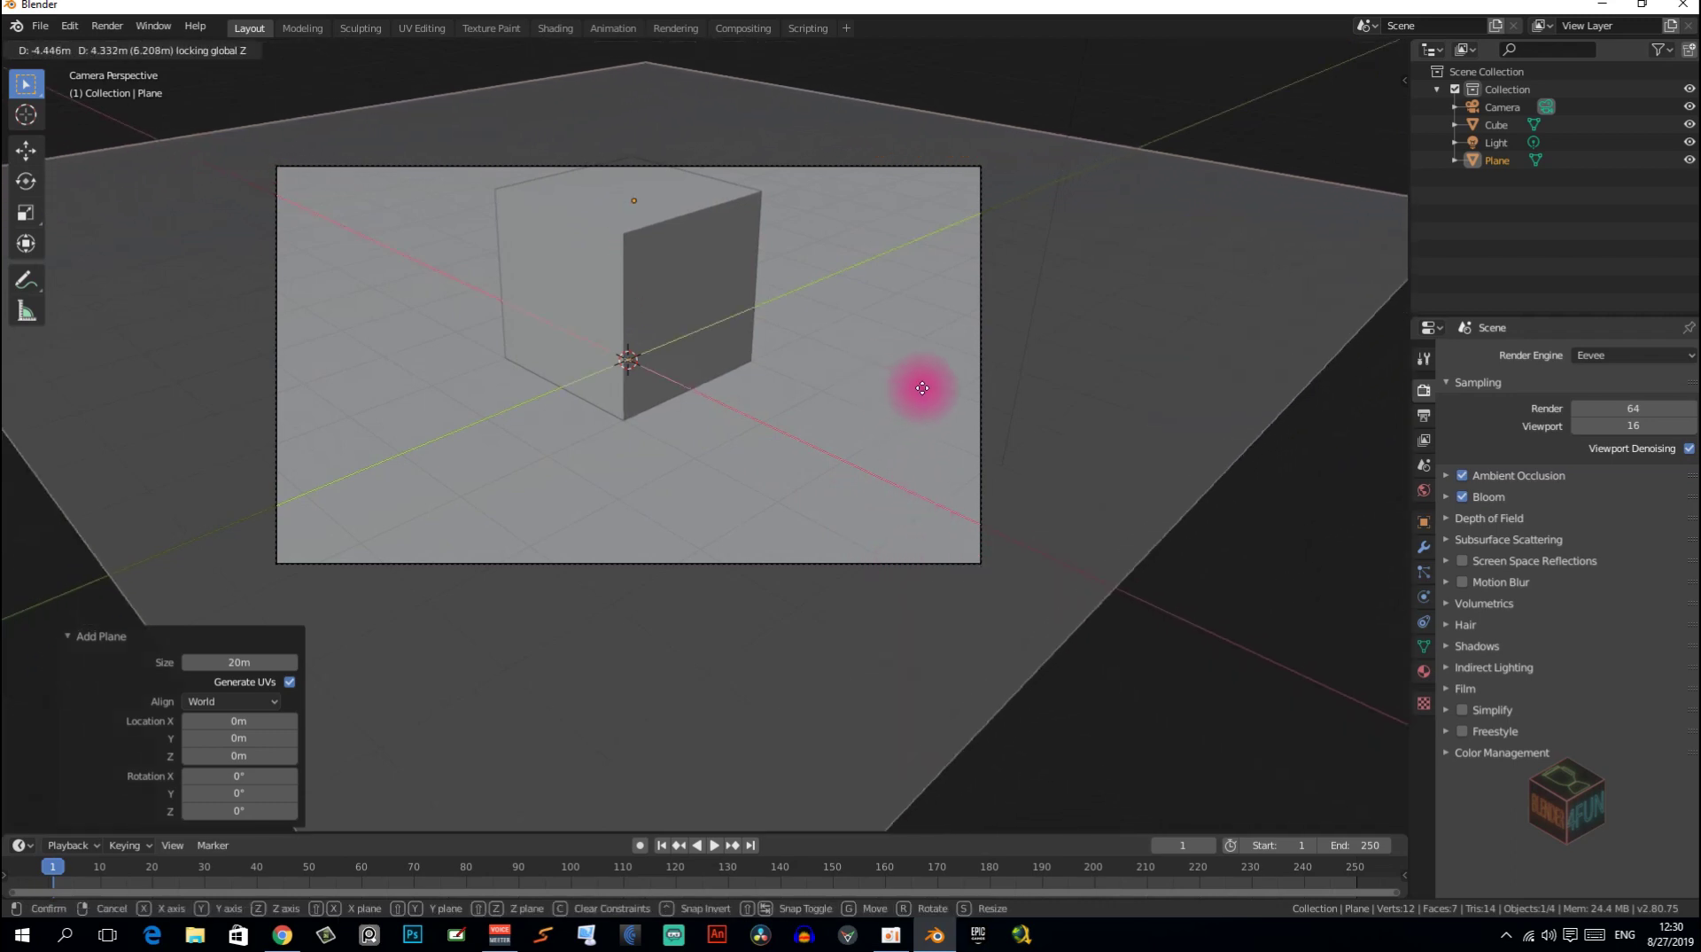
click(924, 388)
shift+middle_drag(813, 282, 735, 488)
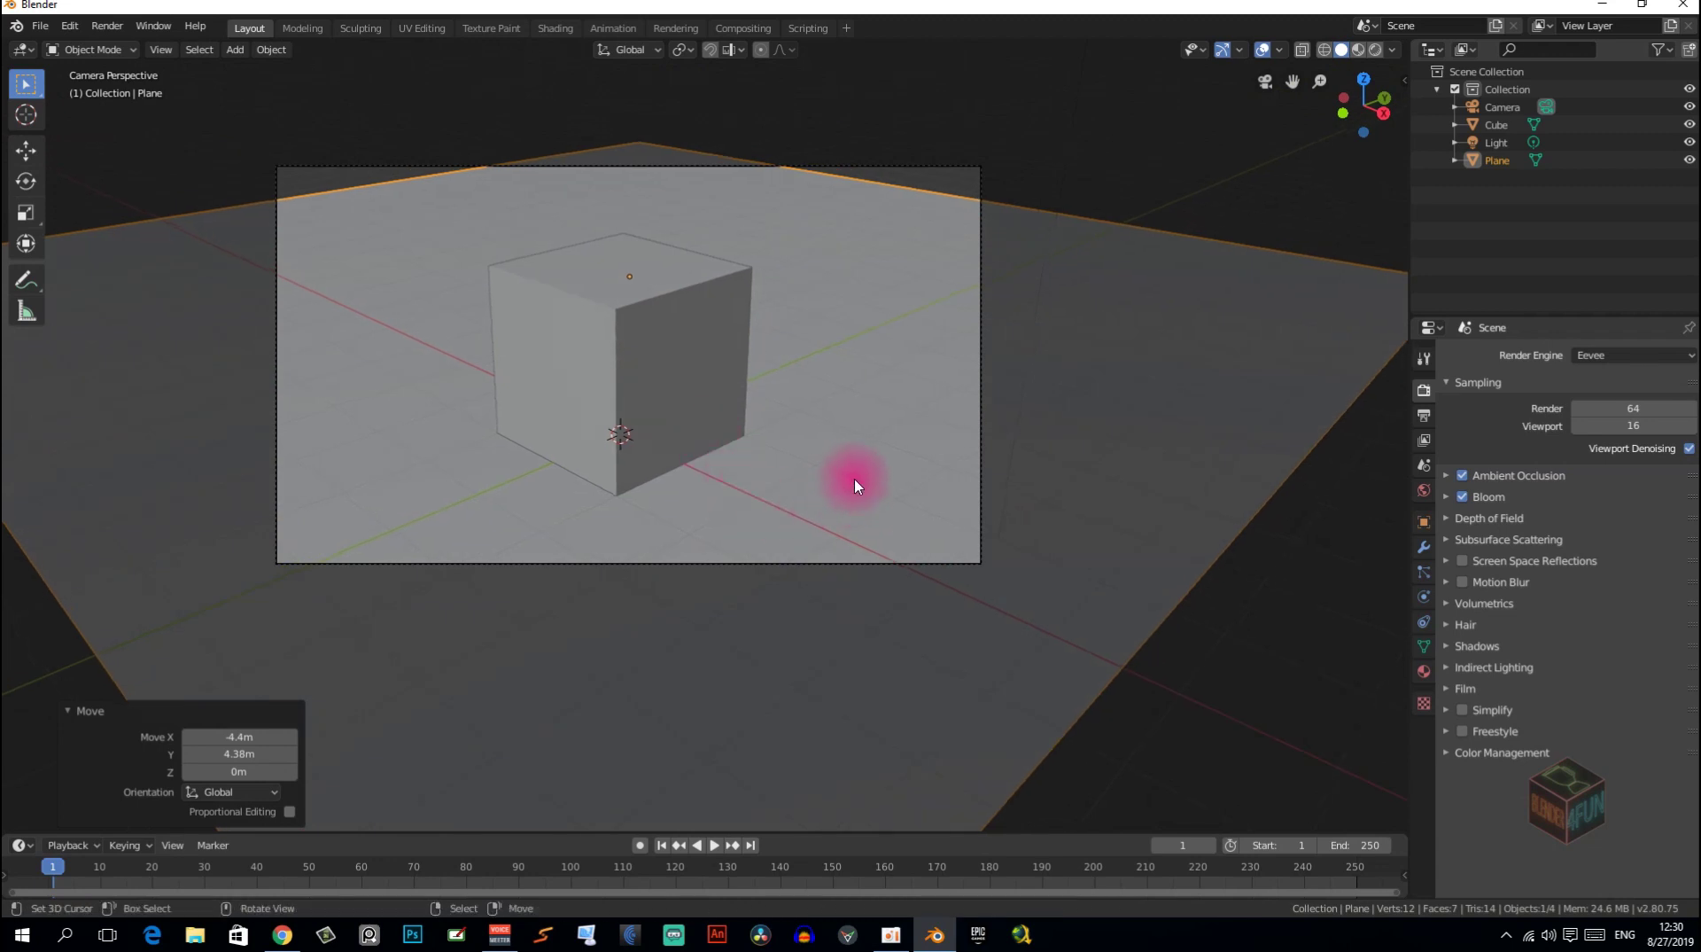
key(s)
click(360, 683)
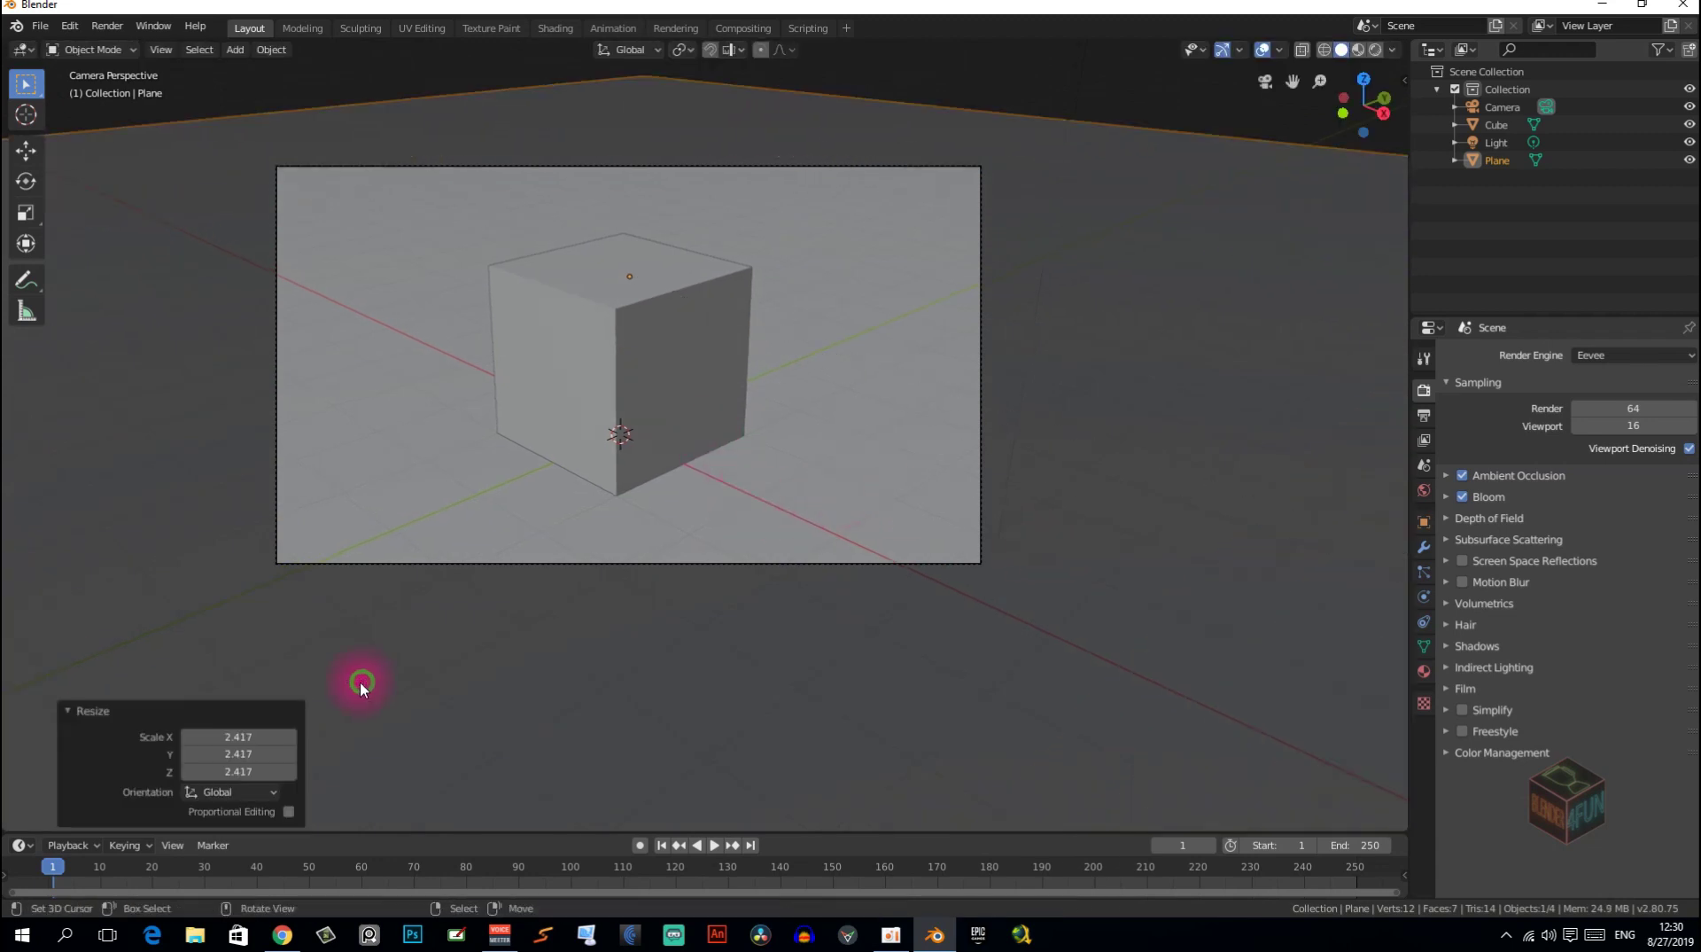
key(g)
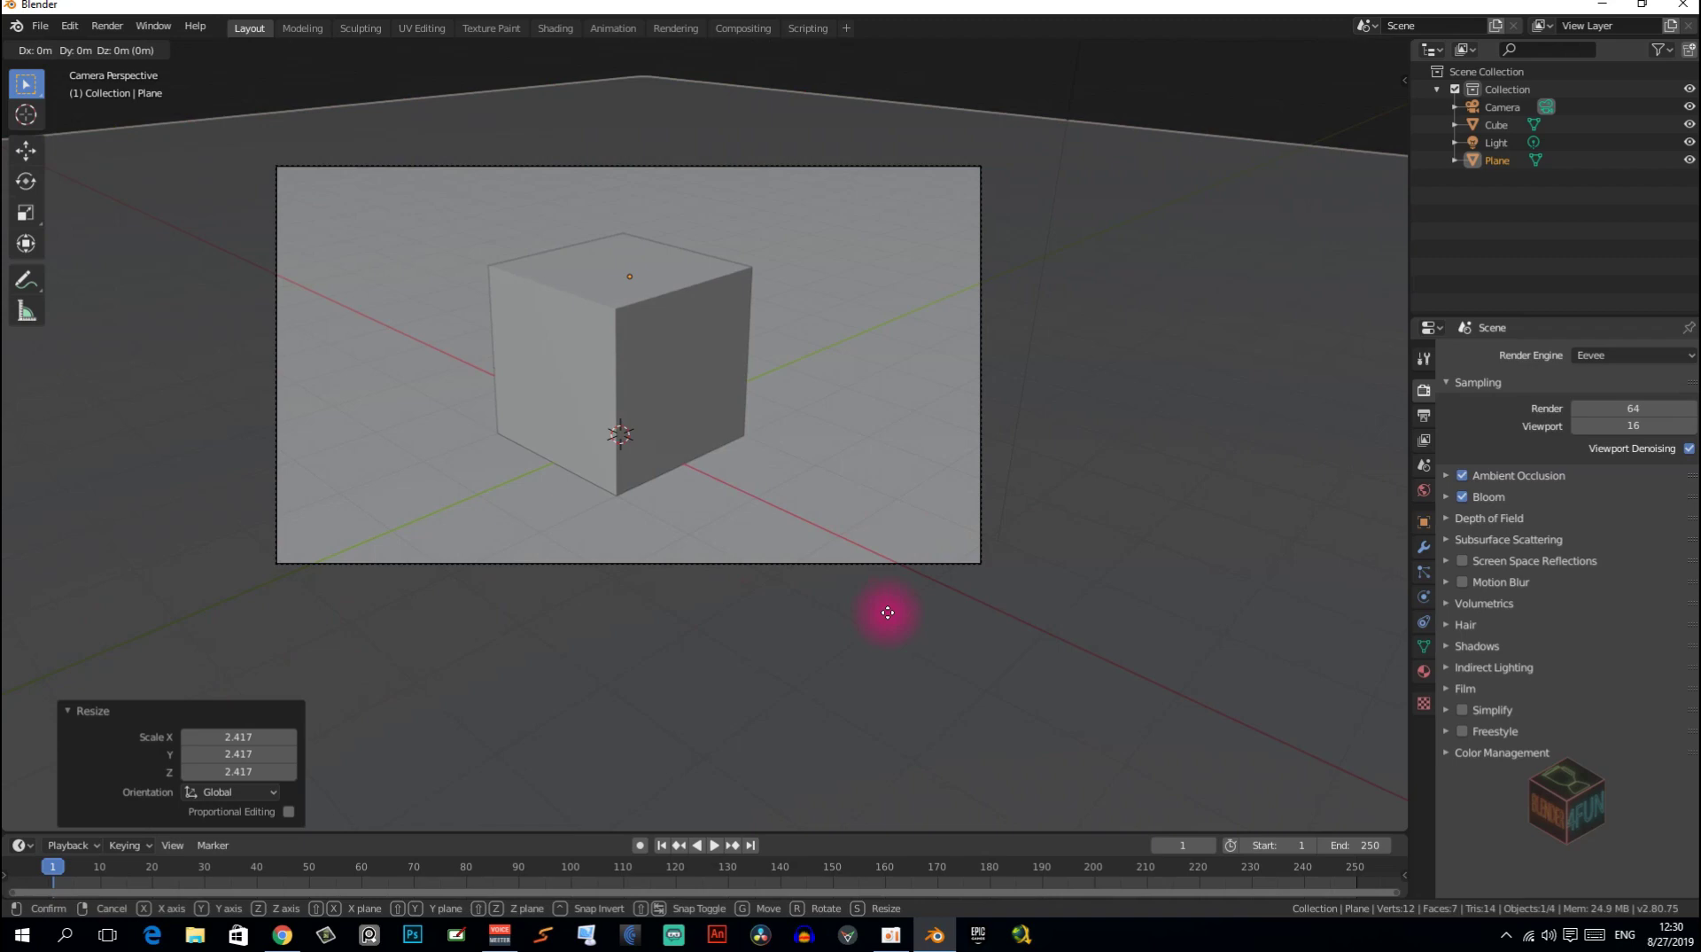
click(884, 503)
Leave camera view and select the cube.
middle_drag(703, 497, 782, 517)
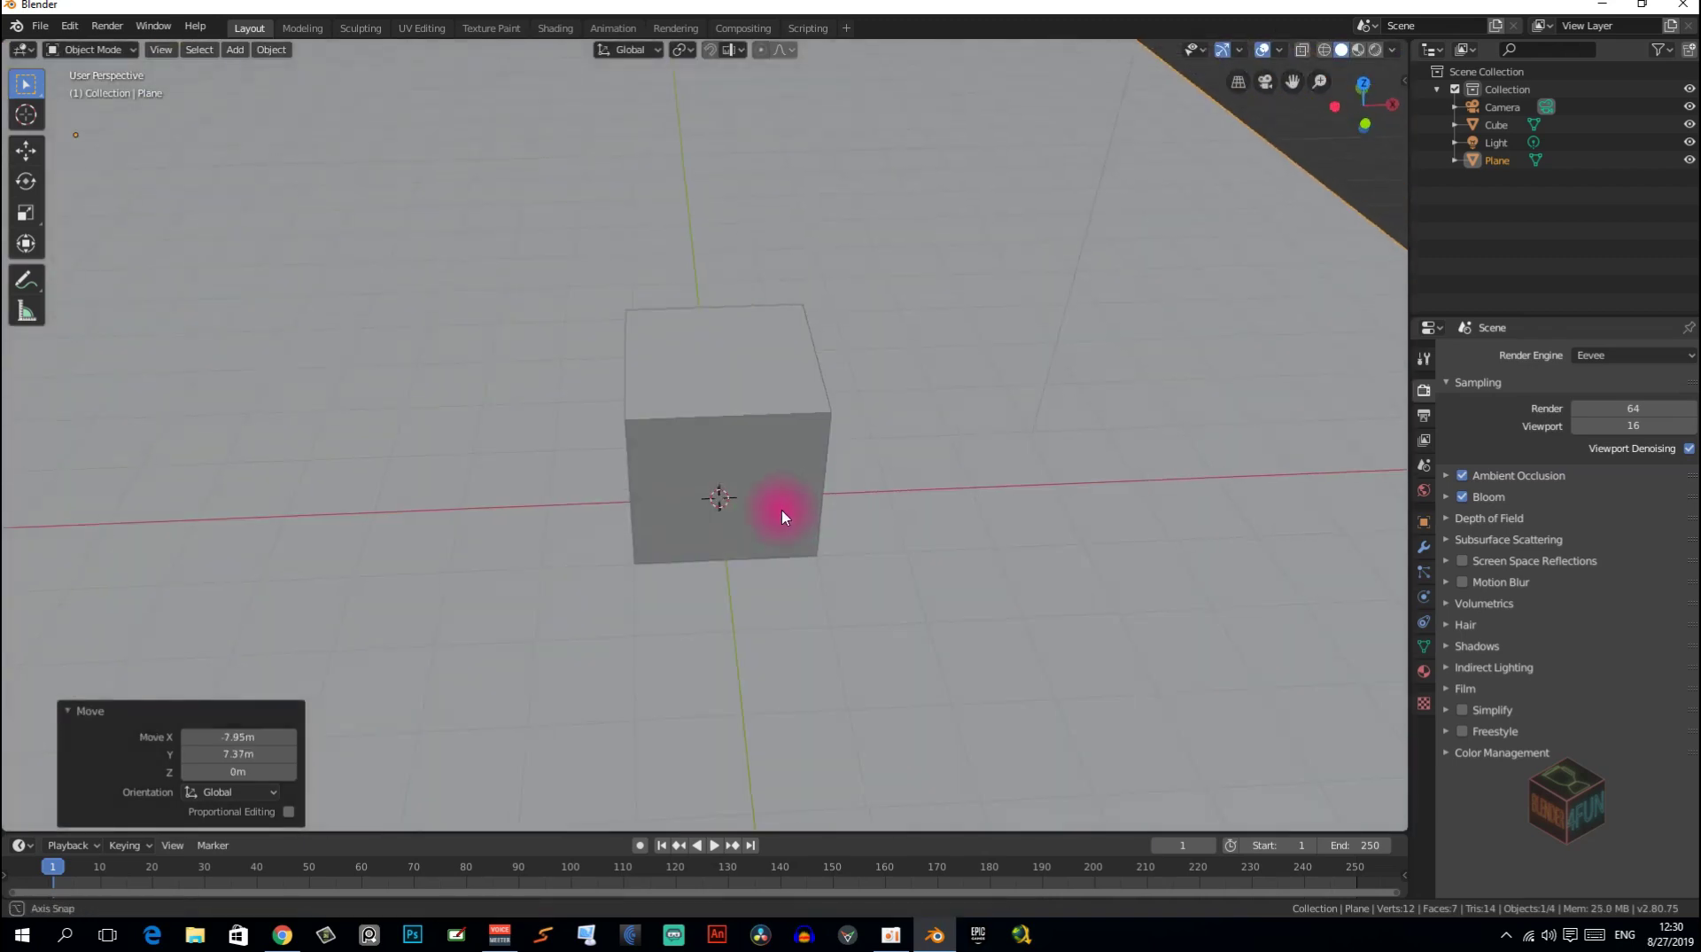
click(782, 517)
mouse_move(759, 436)
middle_down()
mouse_move(570, 372)
mouse_move(588, 349)
mouse_move(641, 486)
mouse_move(683, 482)
middle_up()
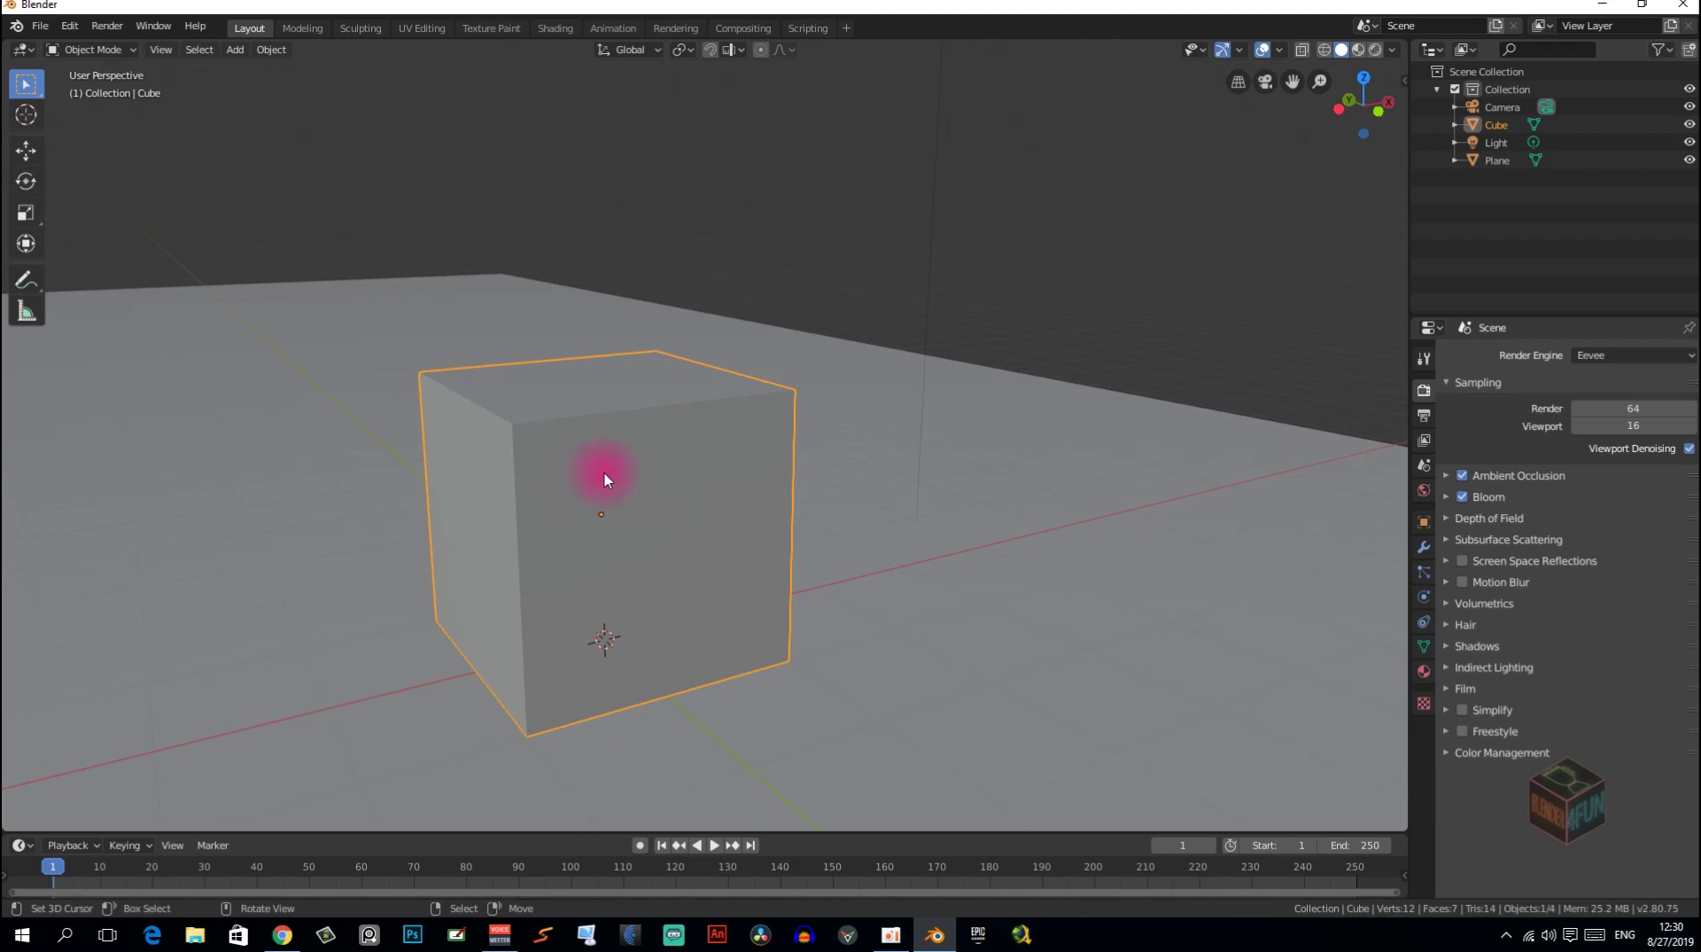
Subdivide the cube's mesh with 4 cuts and return to Object Mode.
key(Tab)
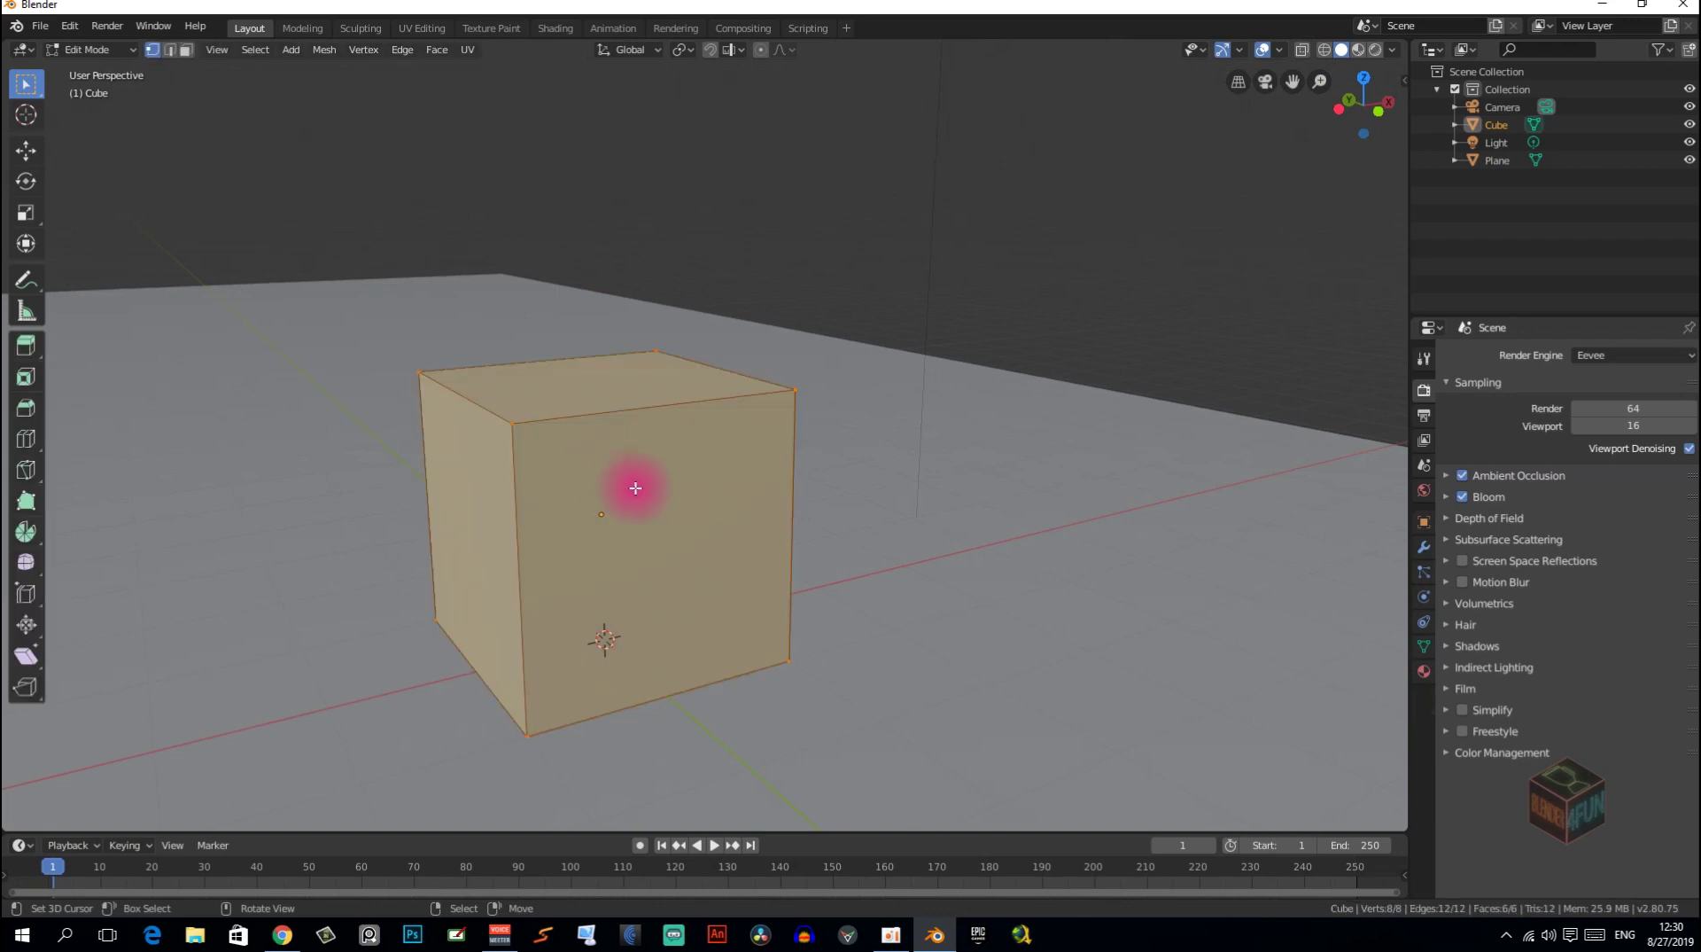
right_click(636, 488)
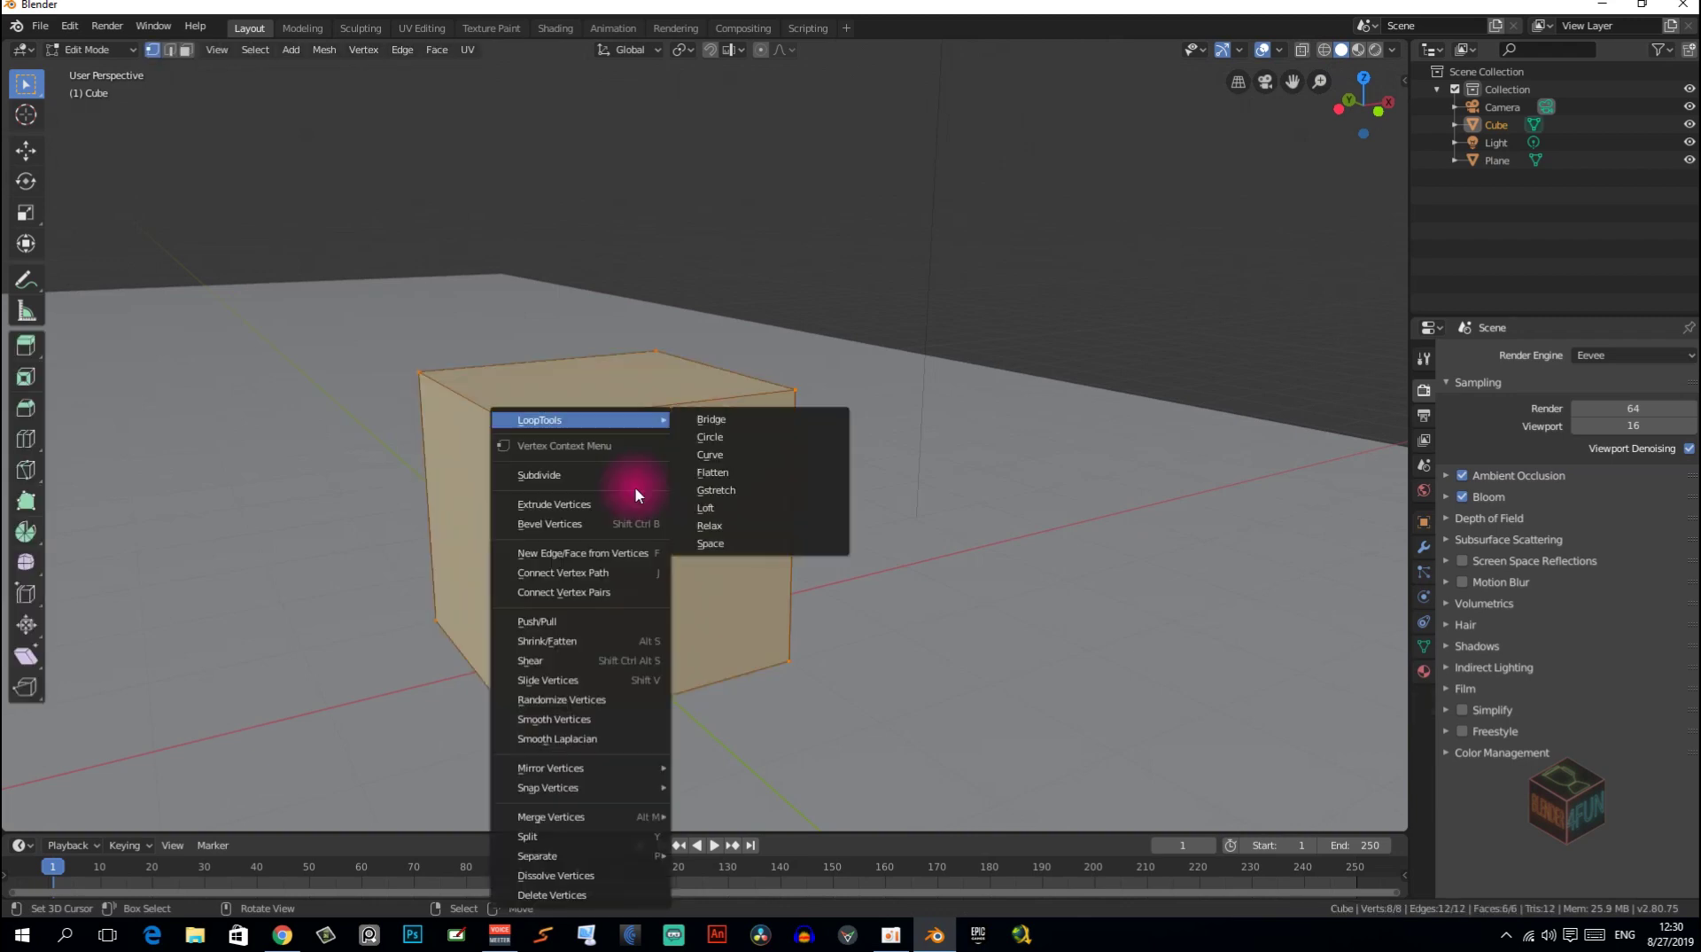
click(567, 475)
click(253, 694)
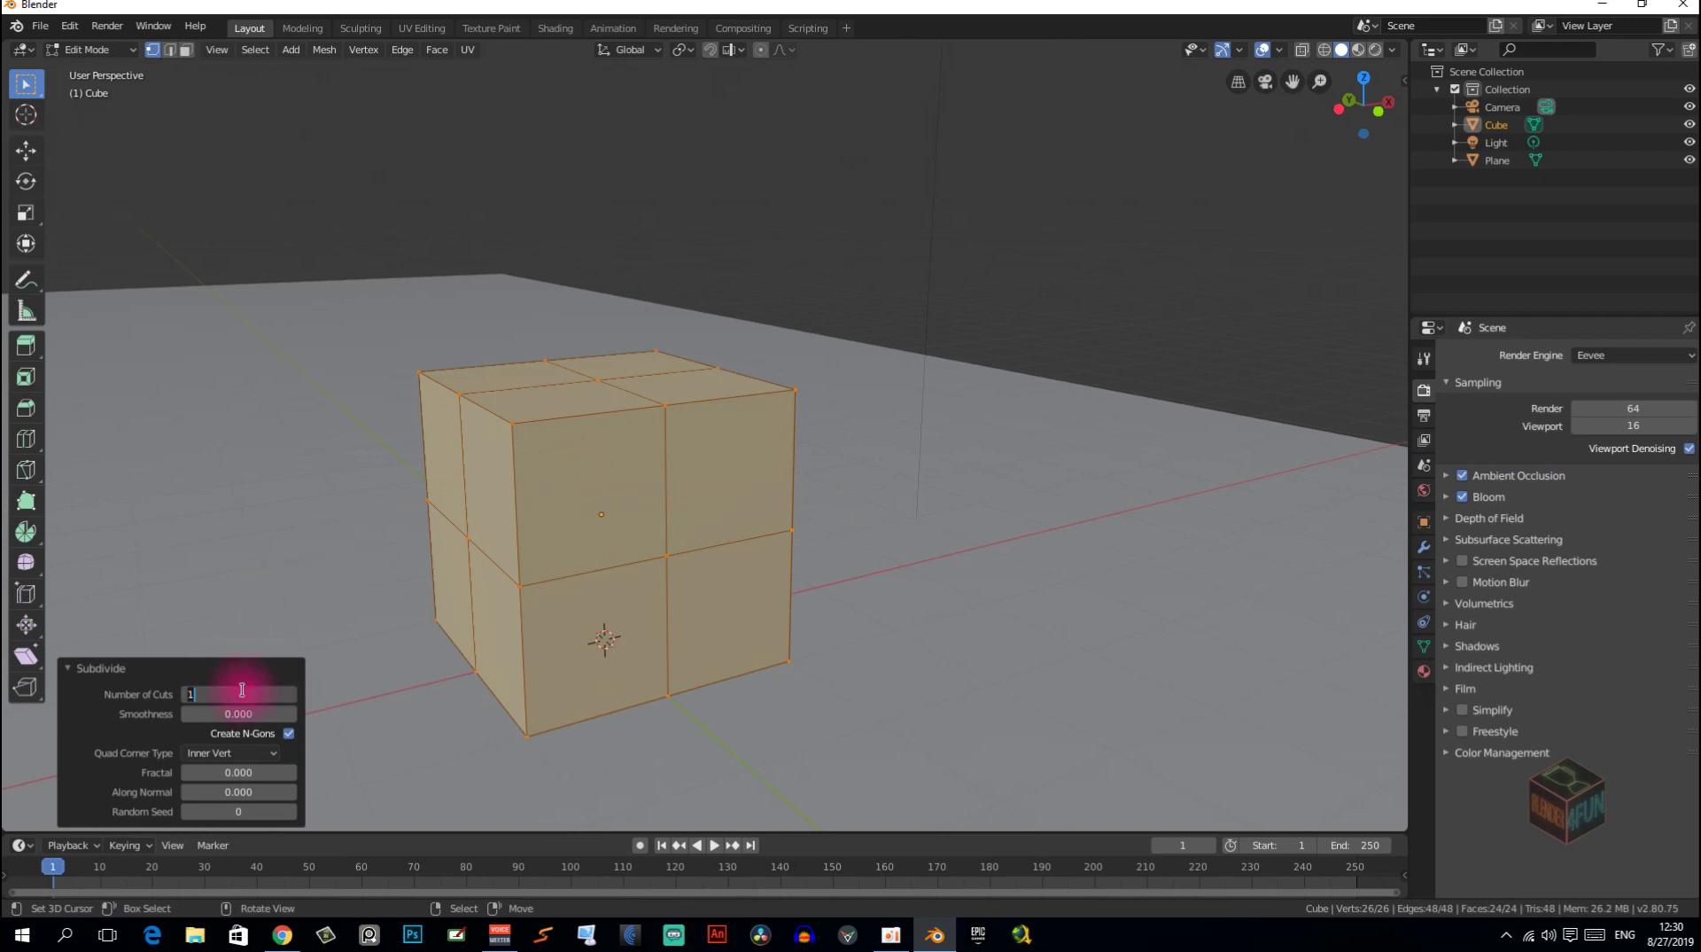
text(4)
key(Return)
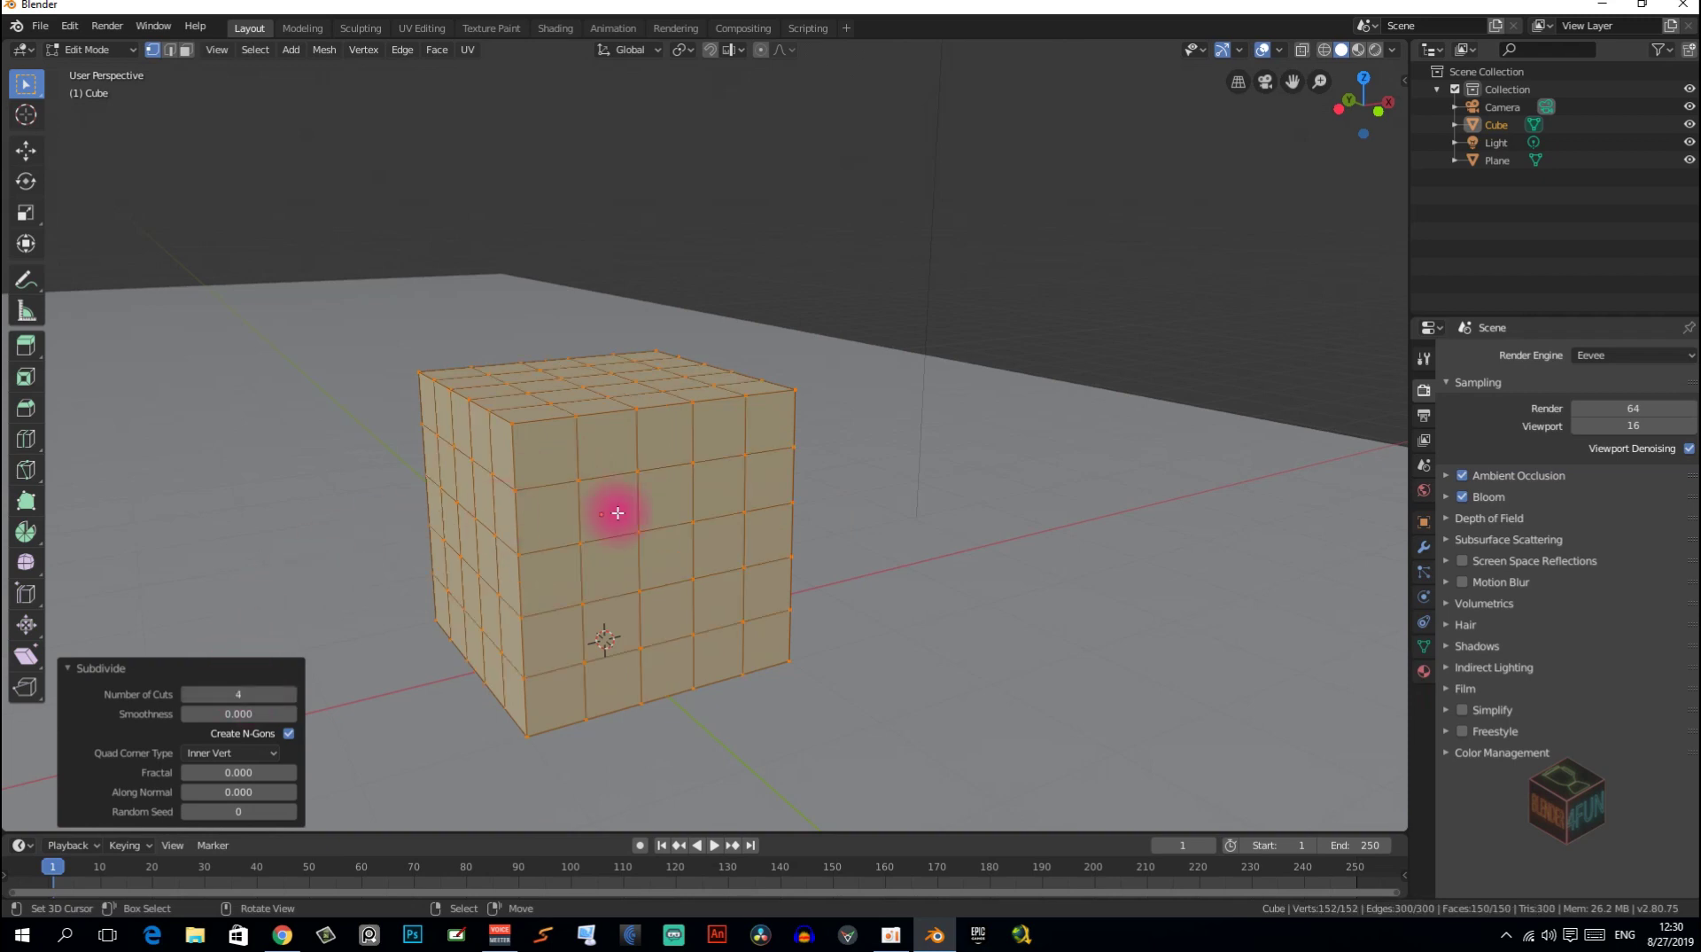
middle_drag(612, 508, 637, 509)
key(Tab)
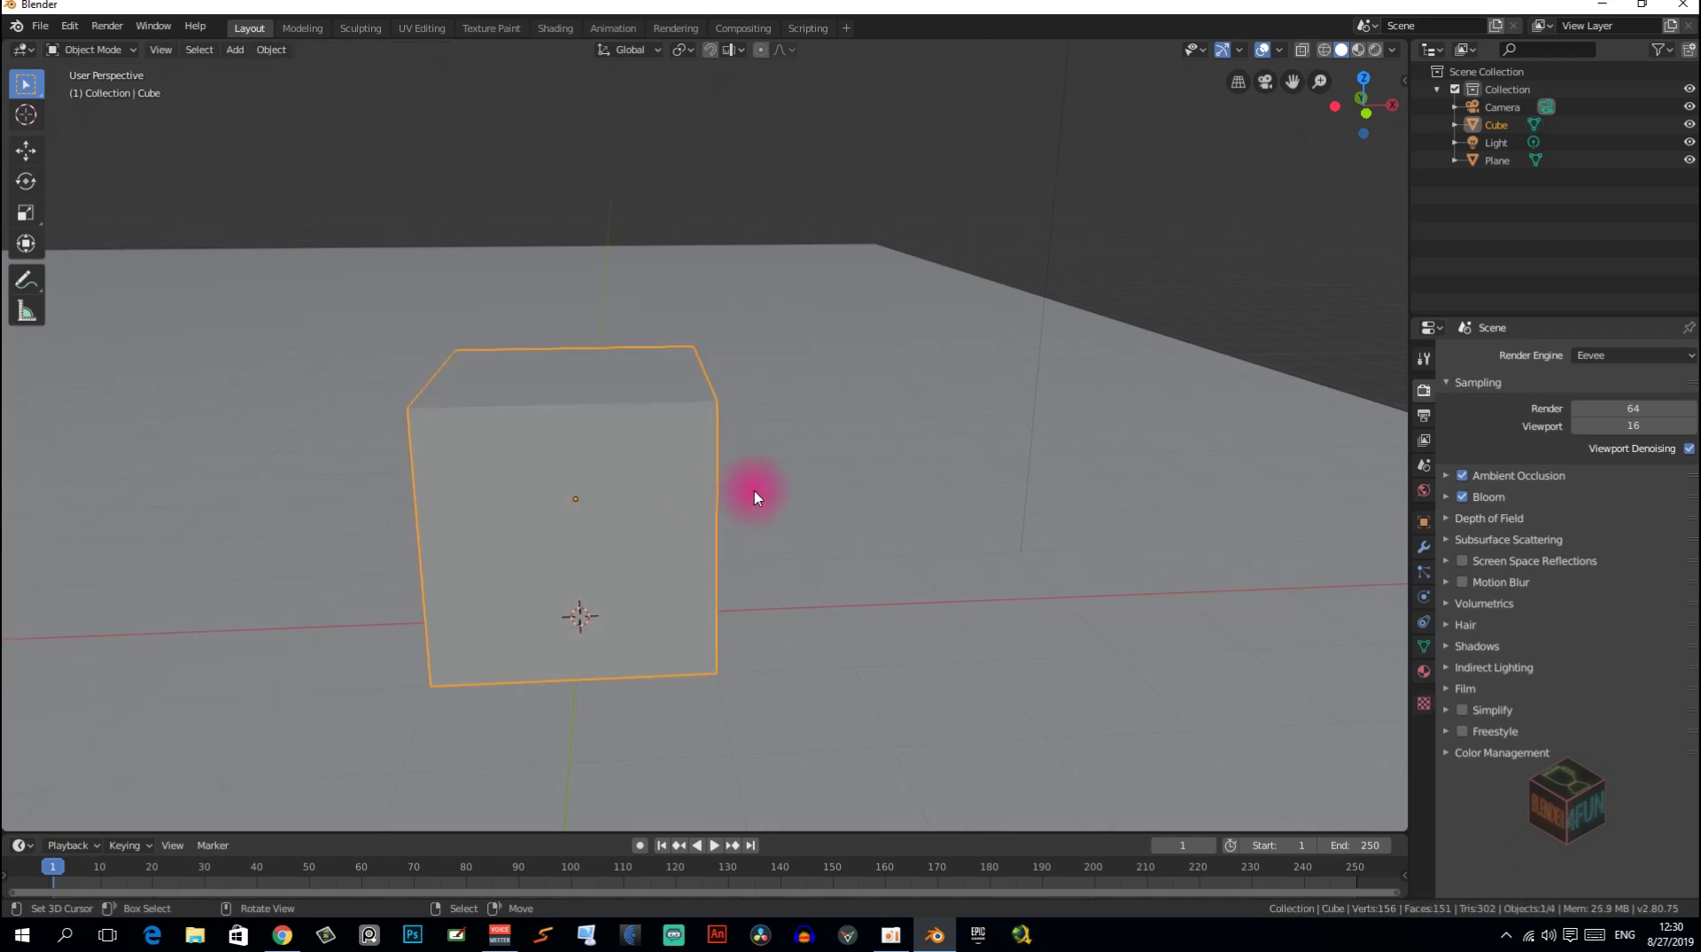
Add a Wireframe modifier to the subdivided cube.
middle_drag(756, 493, 859, 486)
click(1428, 546)
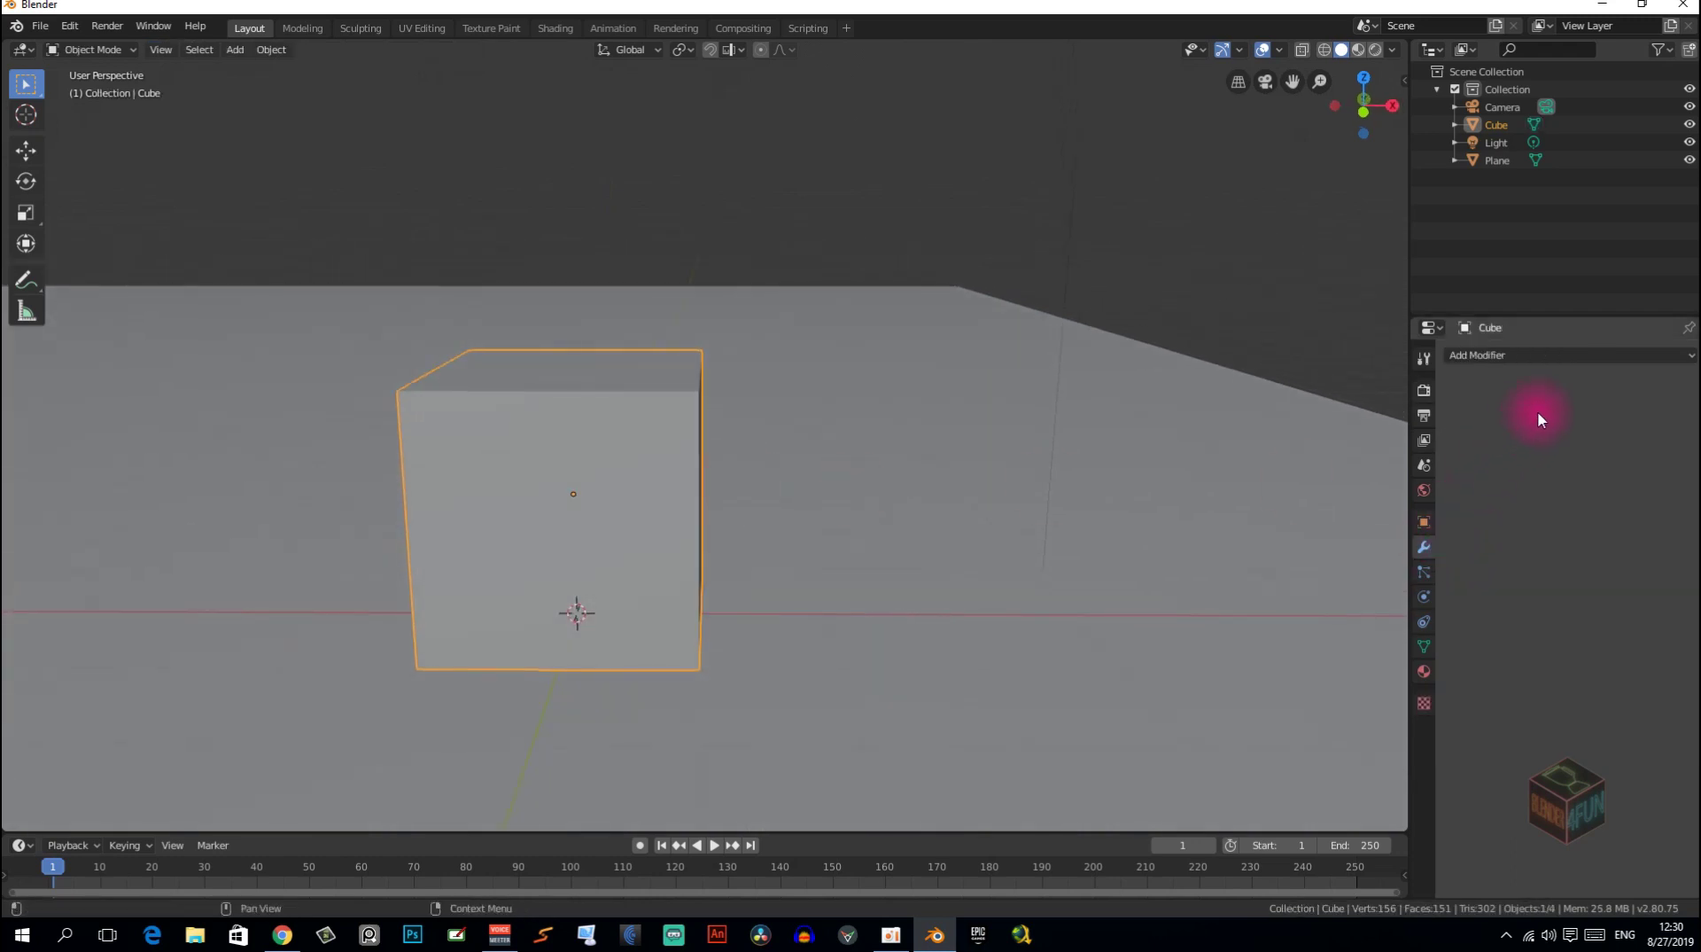
click(1559, 363)
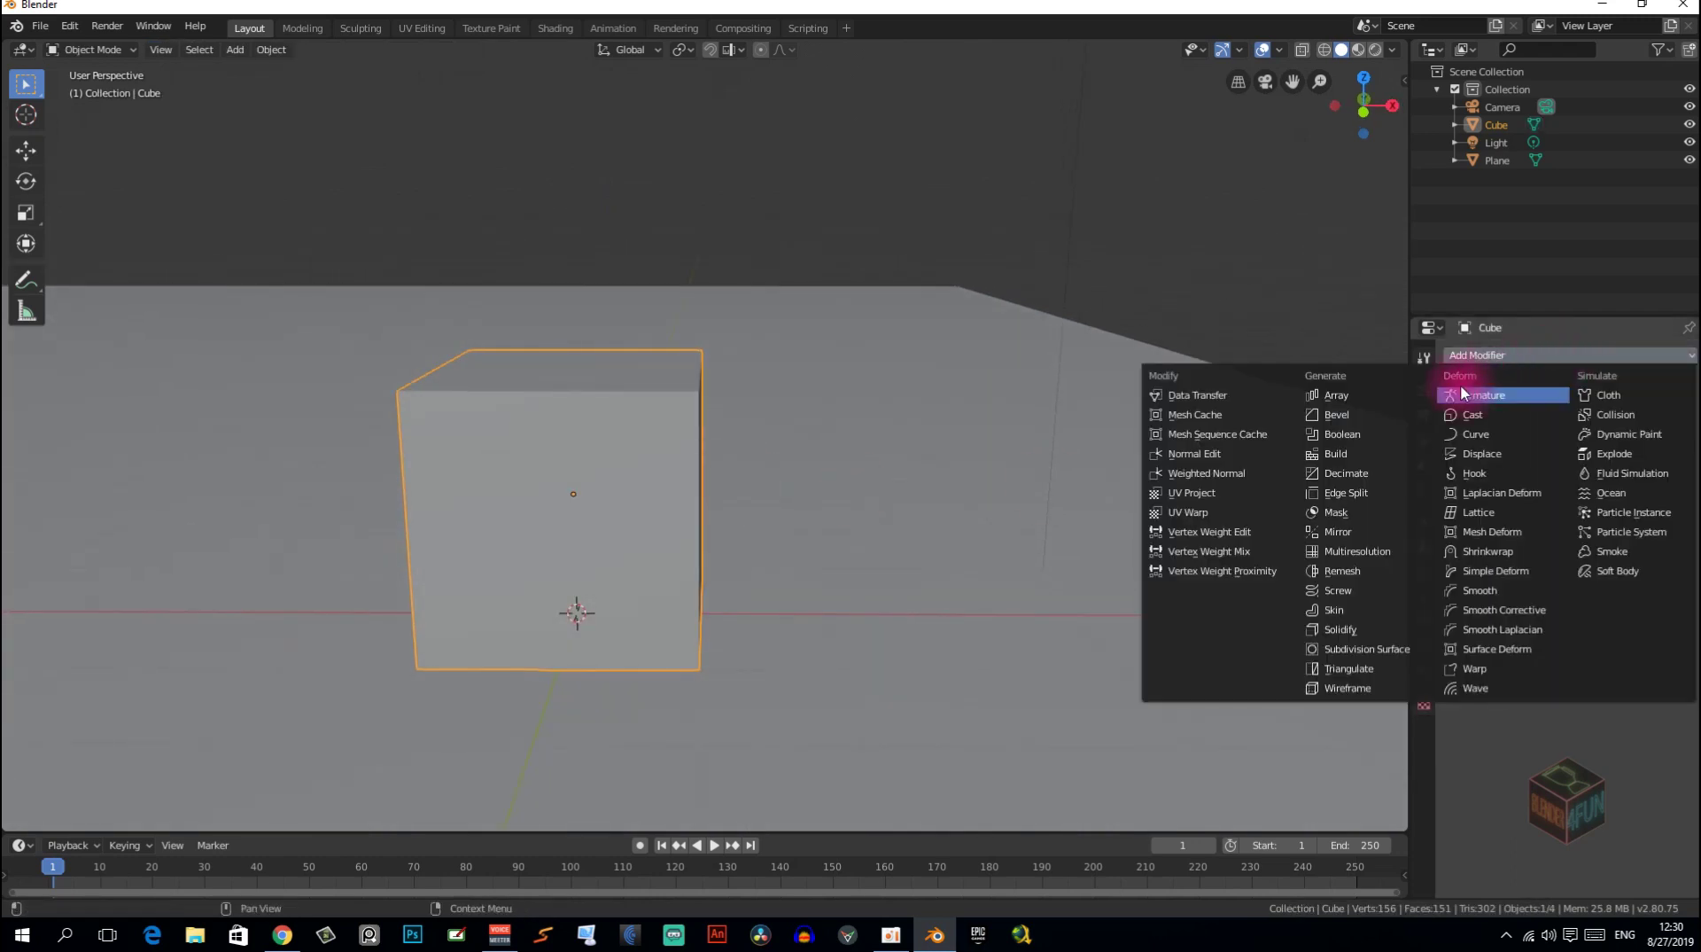
click(1349, 689)
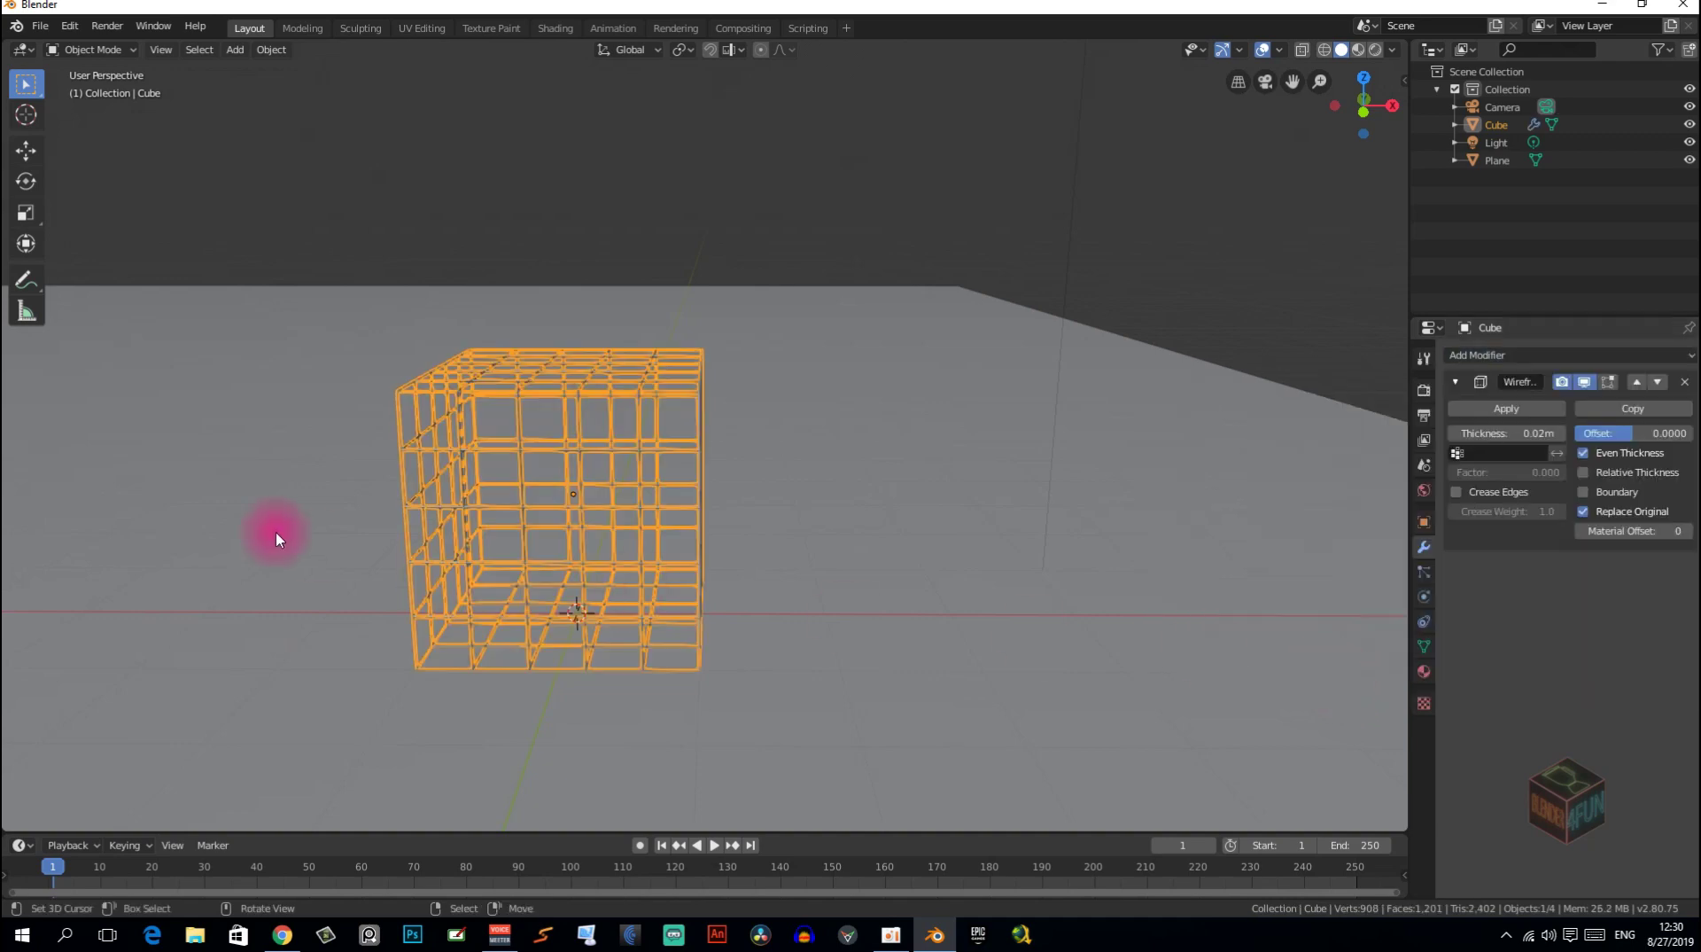
middle_drag(278, 535, 379, 535)
scroll(426, 523, up, 5)
middle_drag(475, 505, 532, 498)
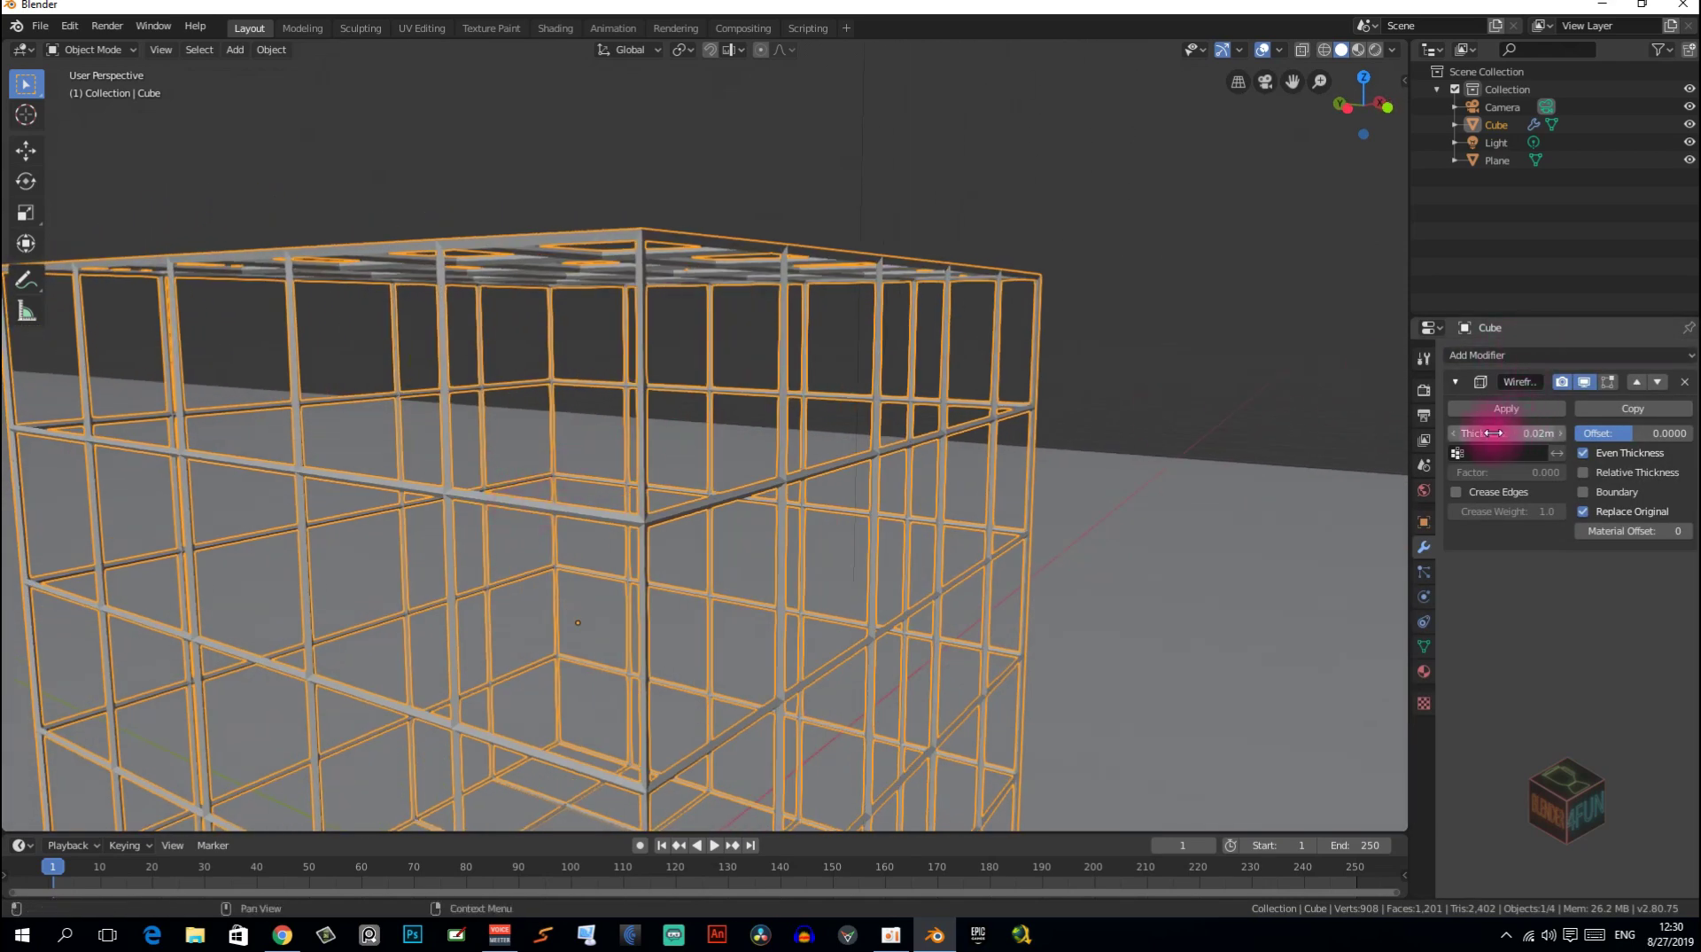
Thicken the wireframe bars to 0.0315m.
click(1510, 435)
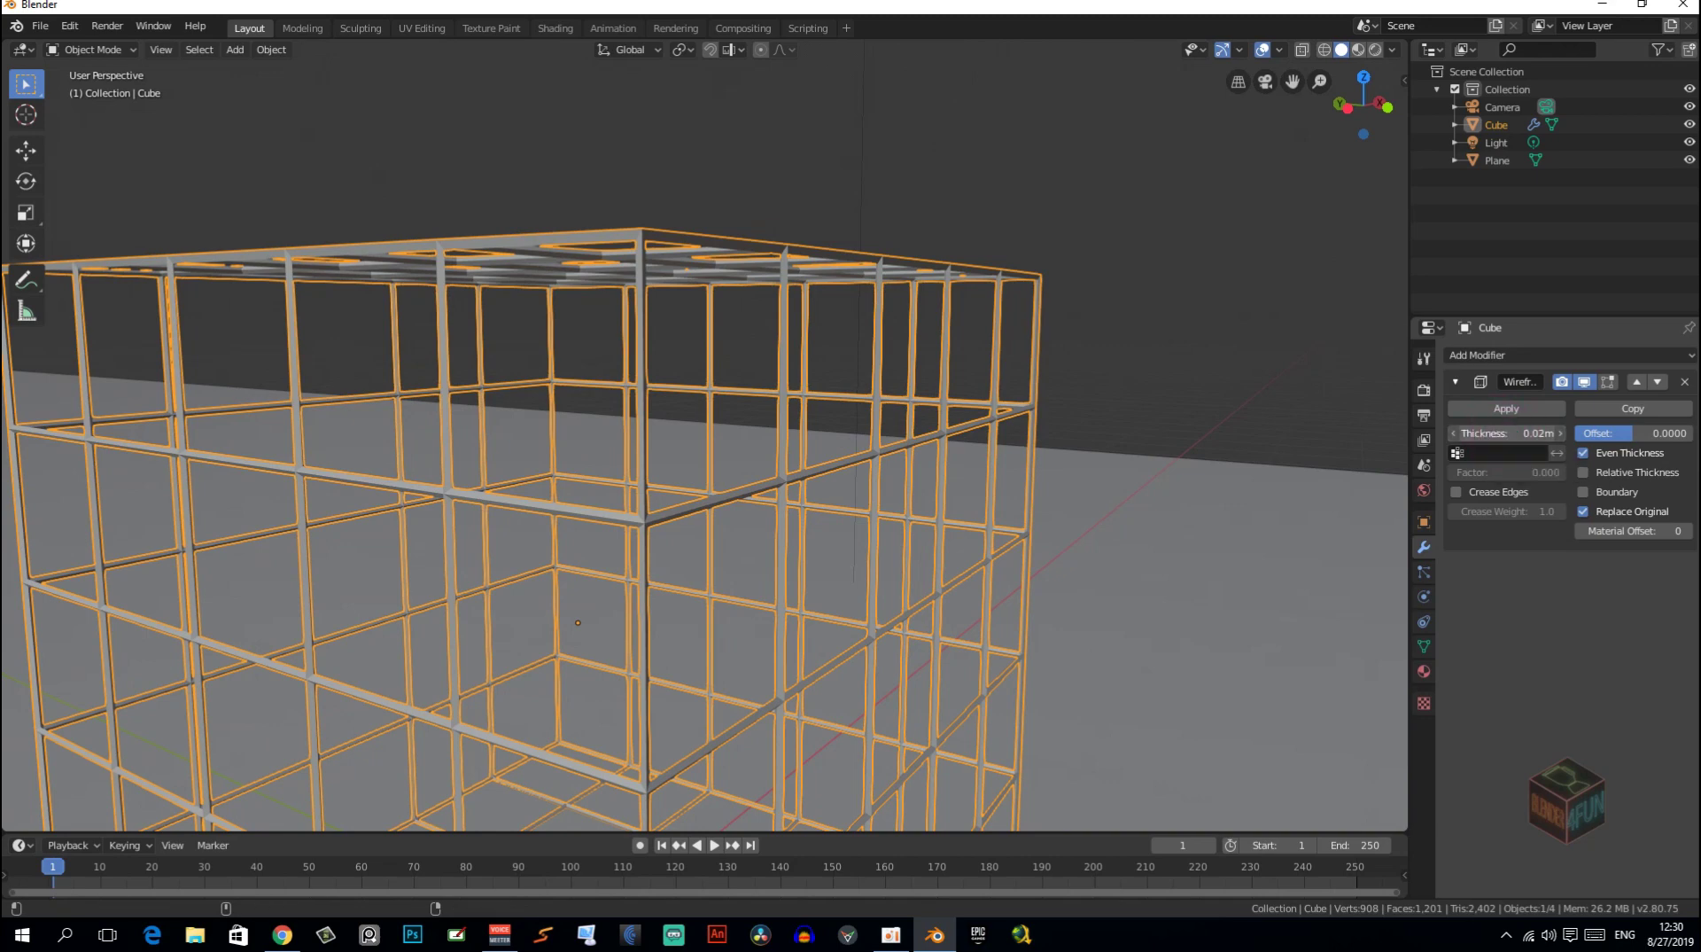
key(Return)
drag(1506, 434, 1524, 434)
scroll(779, 380, down, 5)
mouse_move(779, 380)
middle_down()
mouse_move(672, 399)
mouse_move(778, 433)
mouse_move(789, 470)
middle_up()
scroll(673, 398, up, 4)
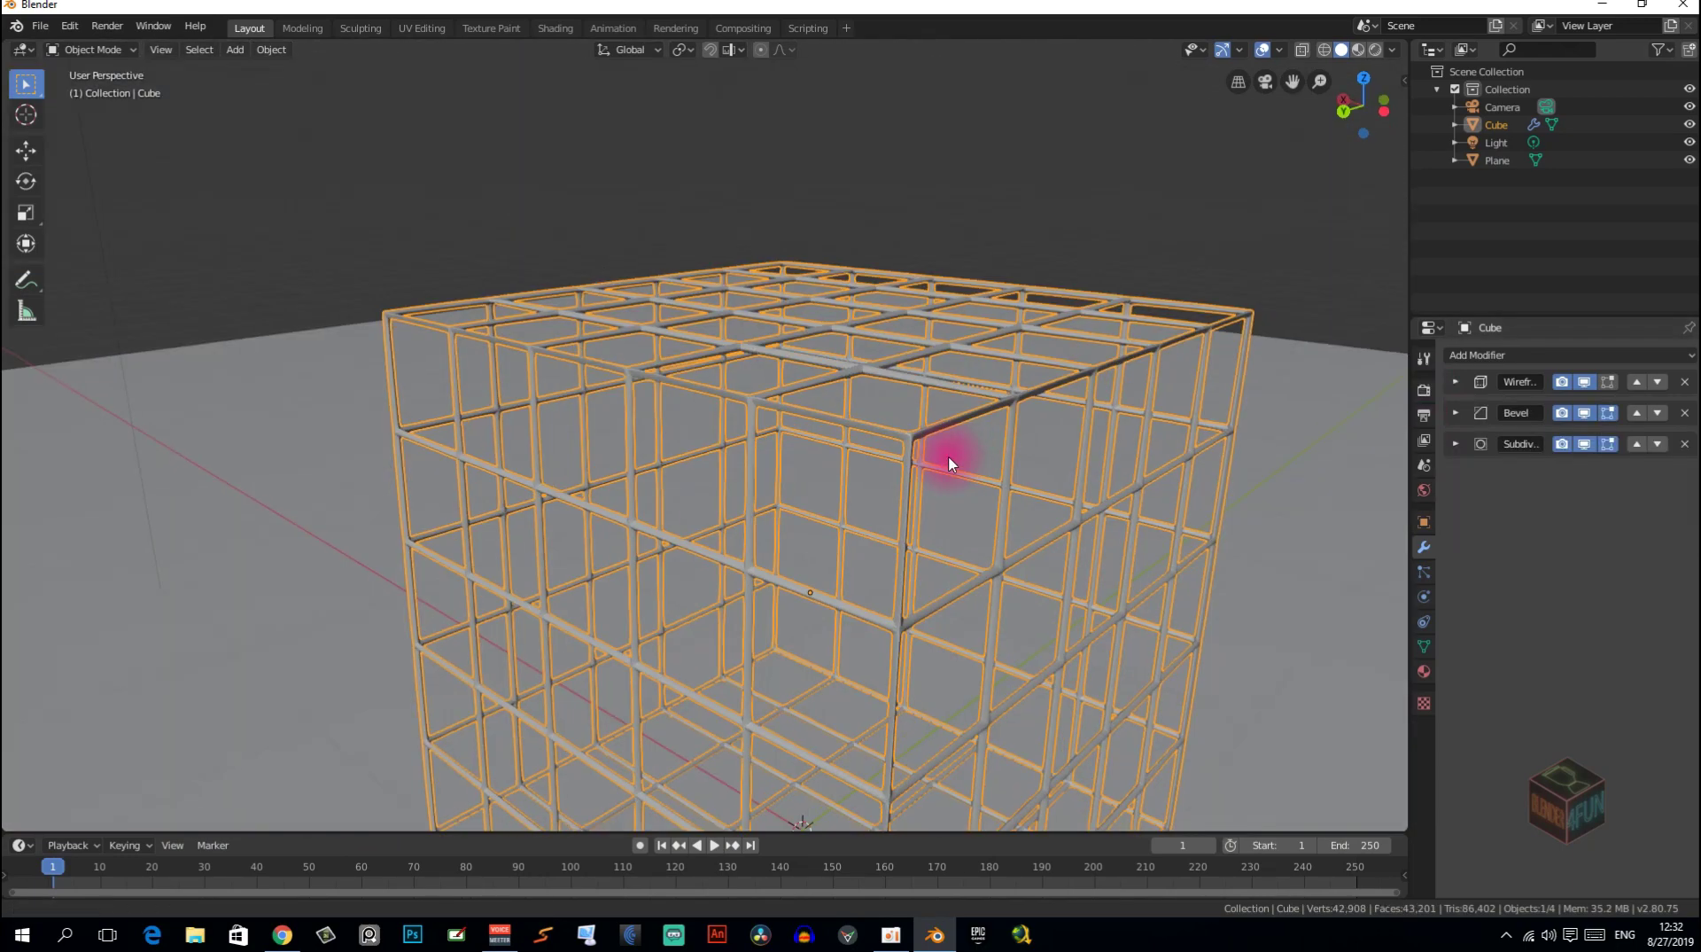
mouse_move(949, 456)
middle_down()
mouse_move(930, 441)
mouse_move(966, 416)
middle_up()
Create a new collection in the Outliner and rename it 'elect'.
right_click(1498, 200)
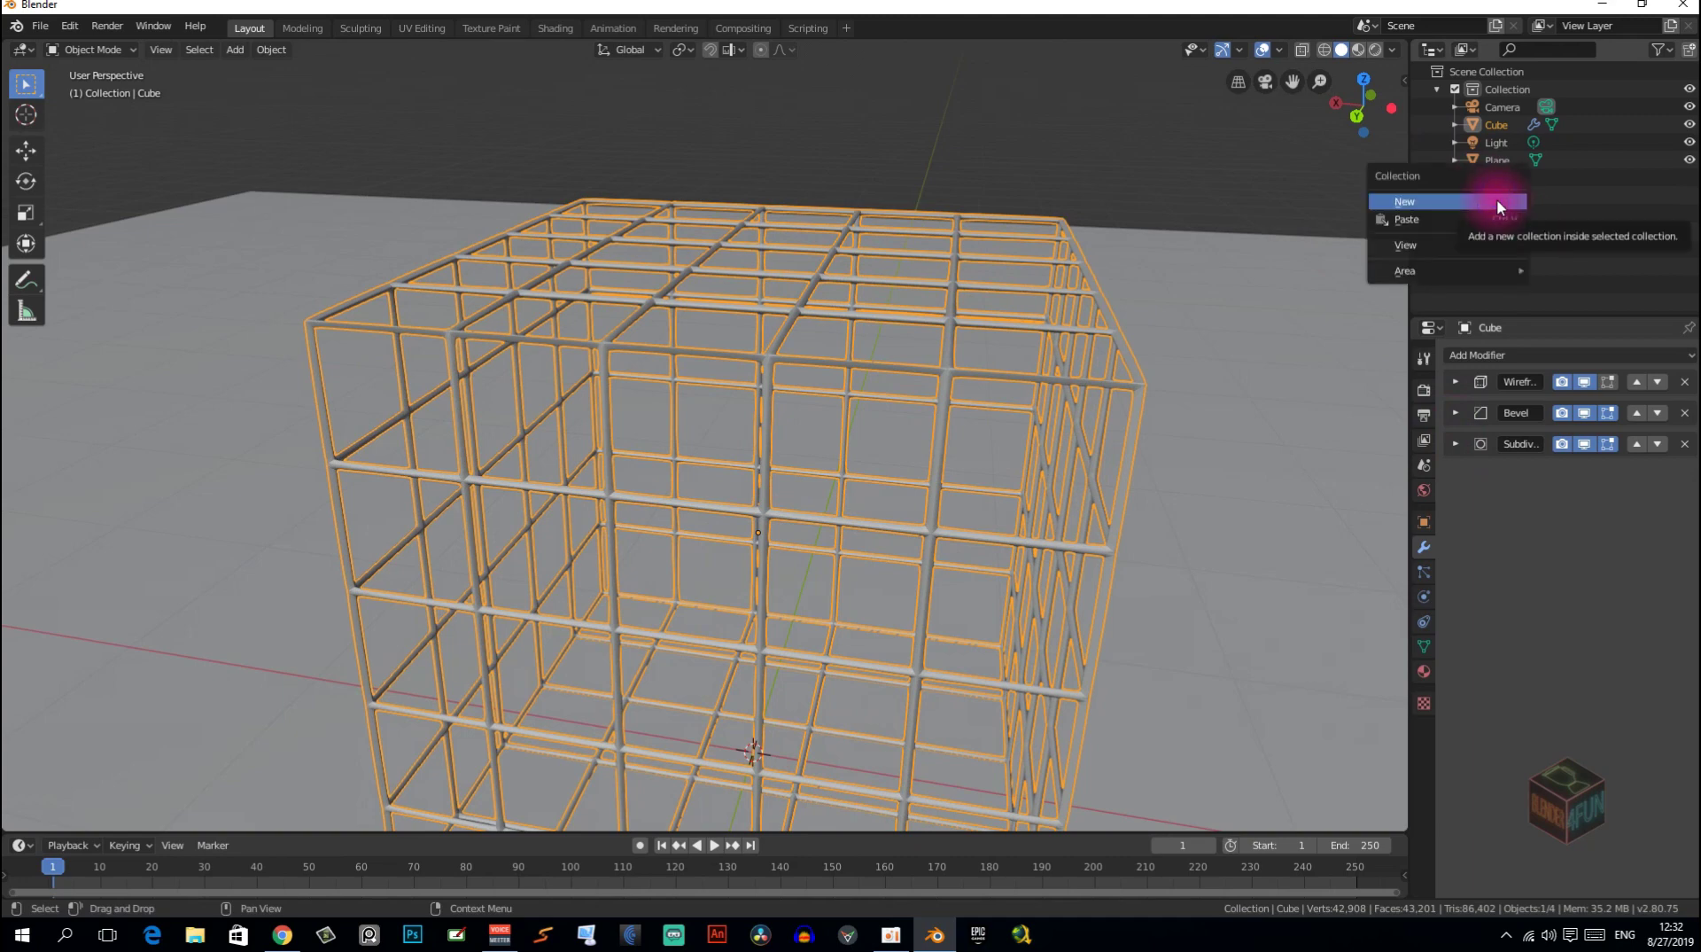
right_click(1520, 211)
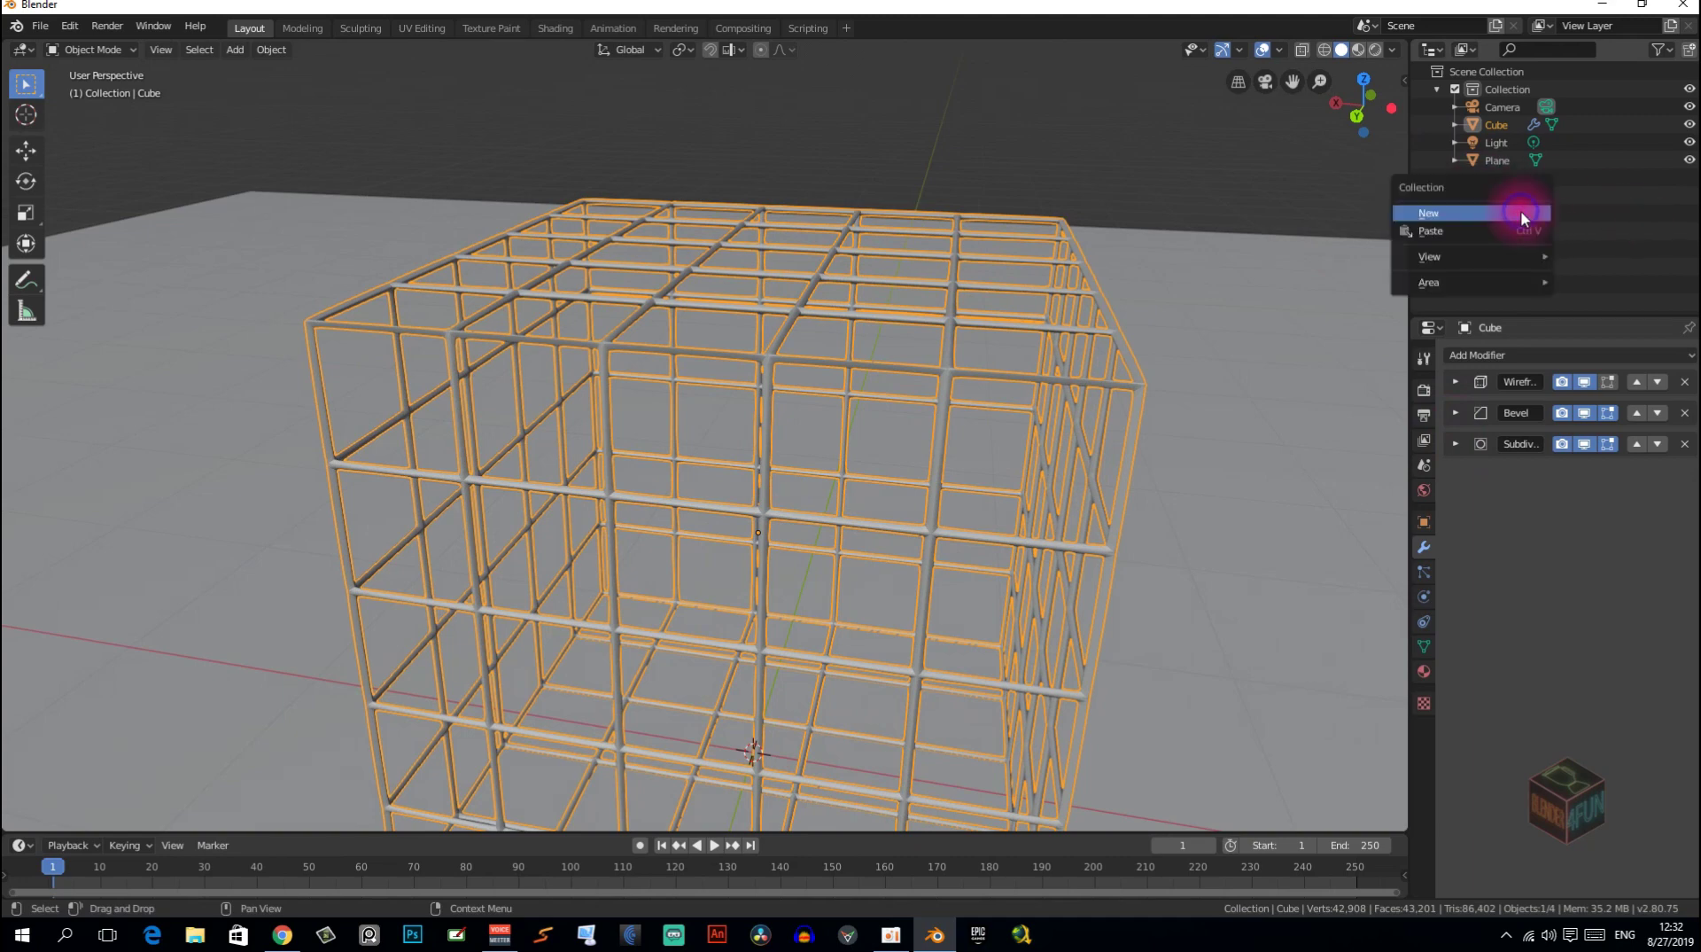
click(1470, 214)
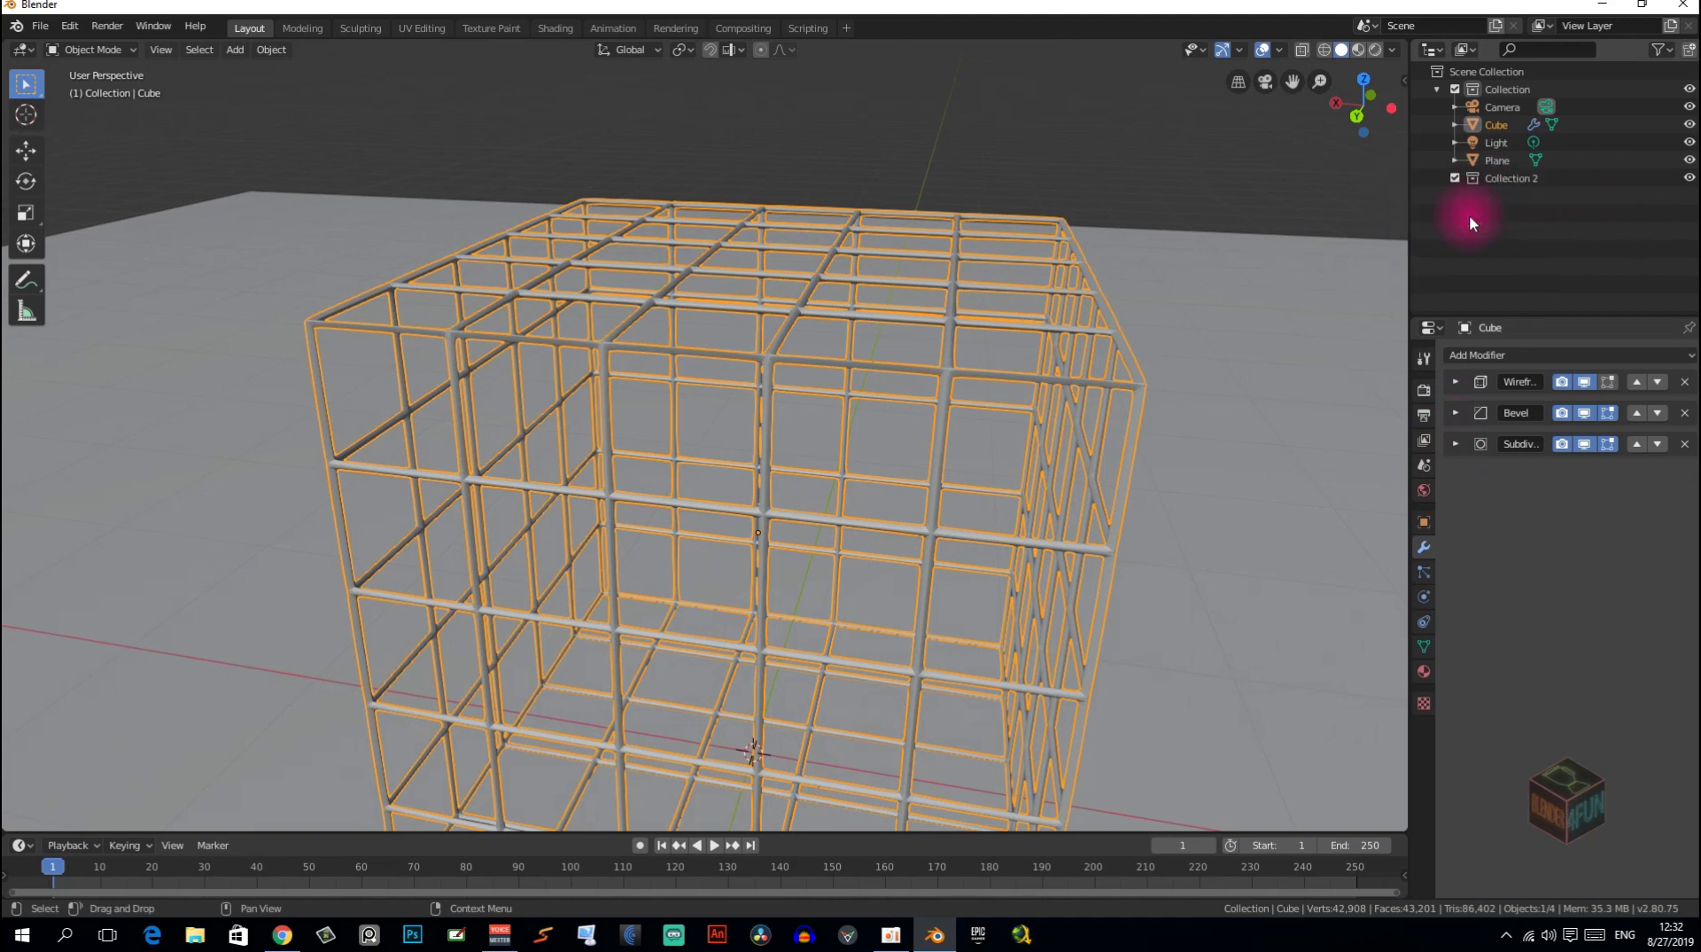
double_click(1517, 178)
text(elect)
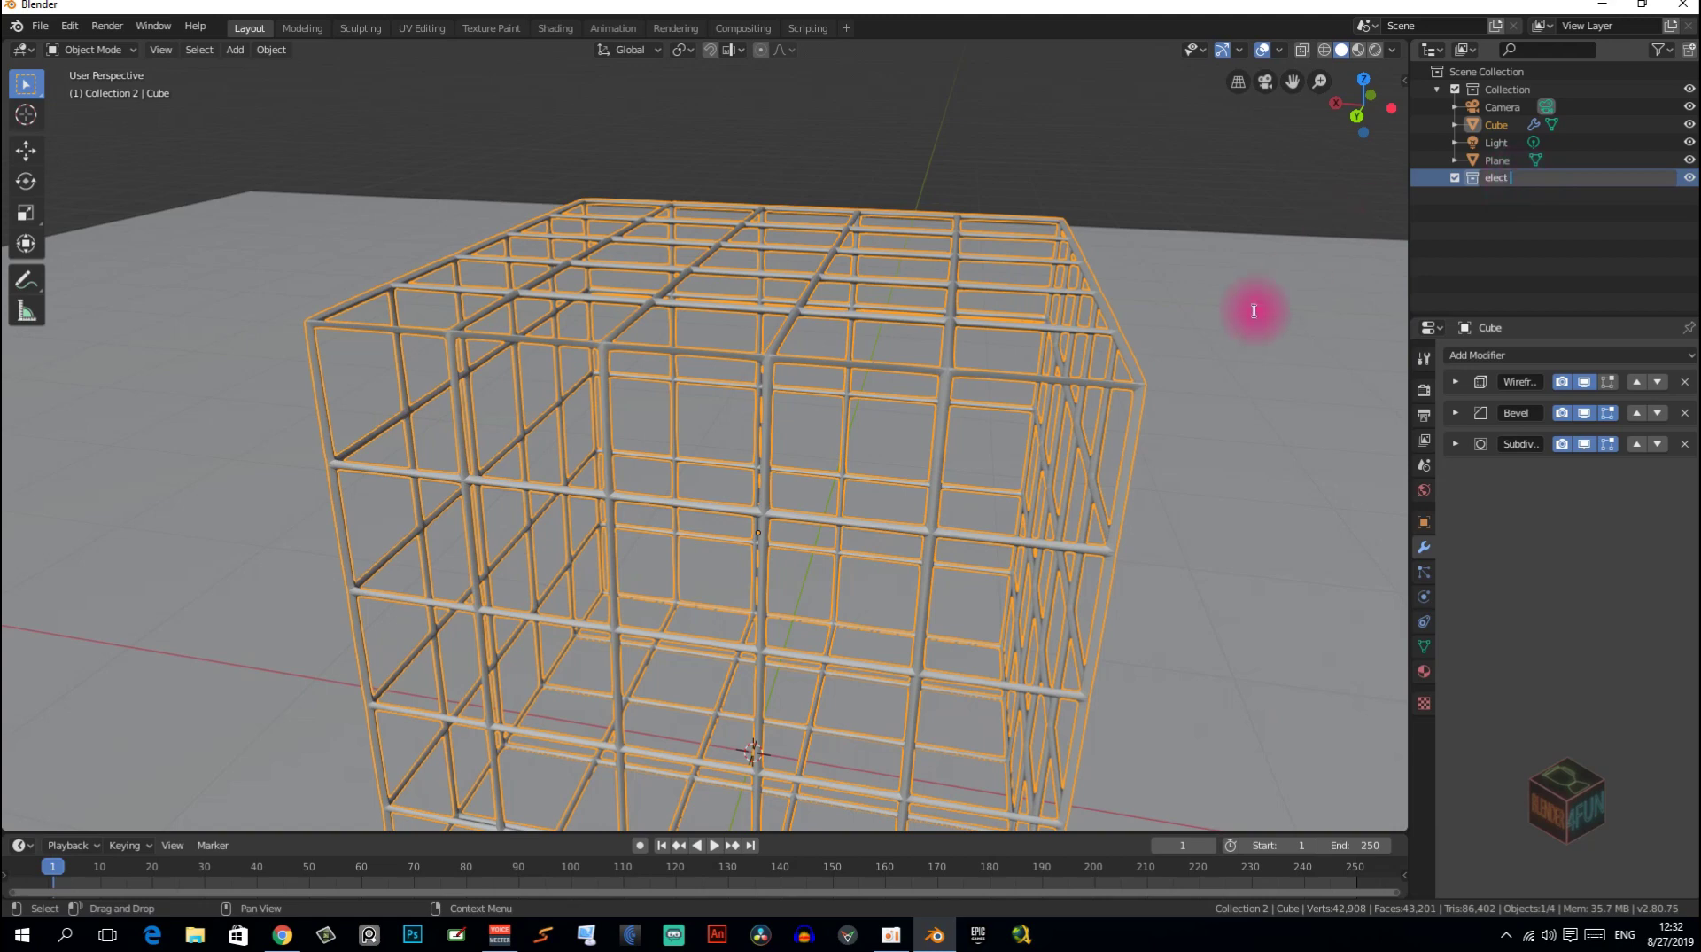
middle_drag(1252, 303, 972, 380)
Exclude the original Collection so the viewport is empty.
click(1453, 89)
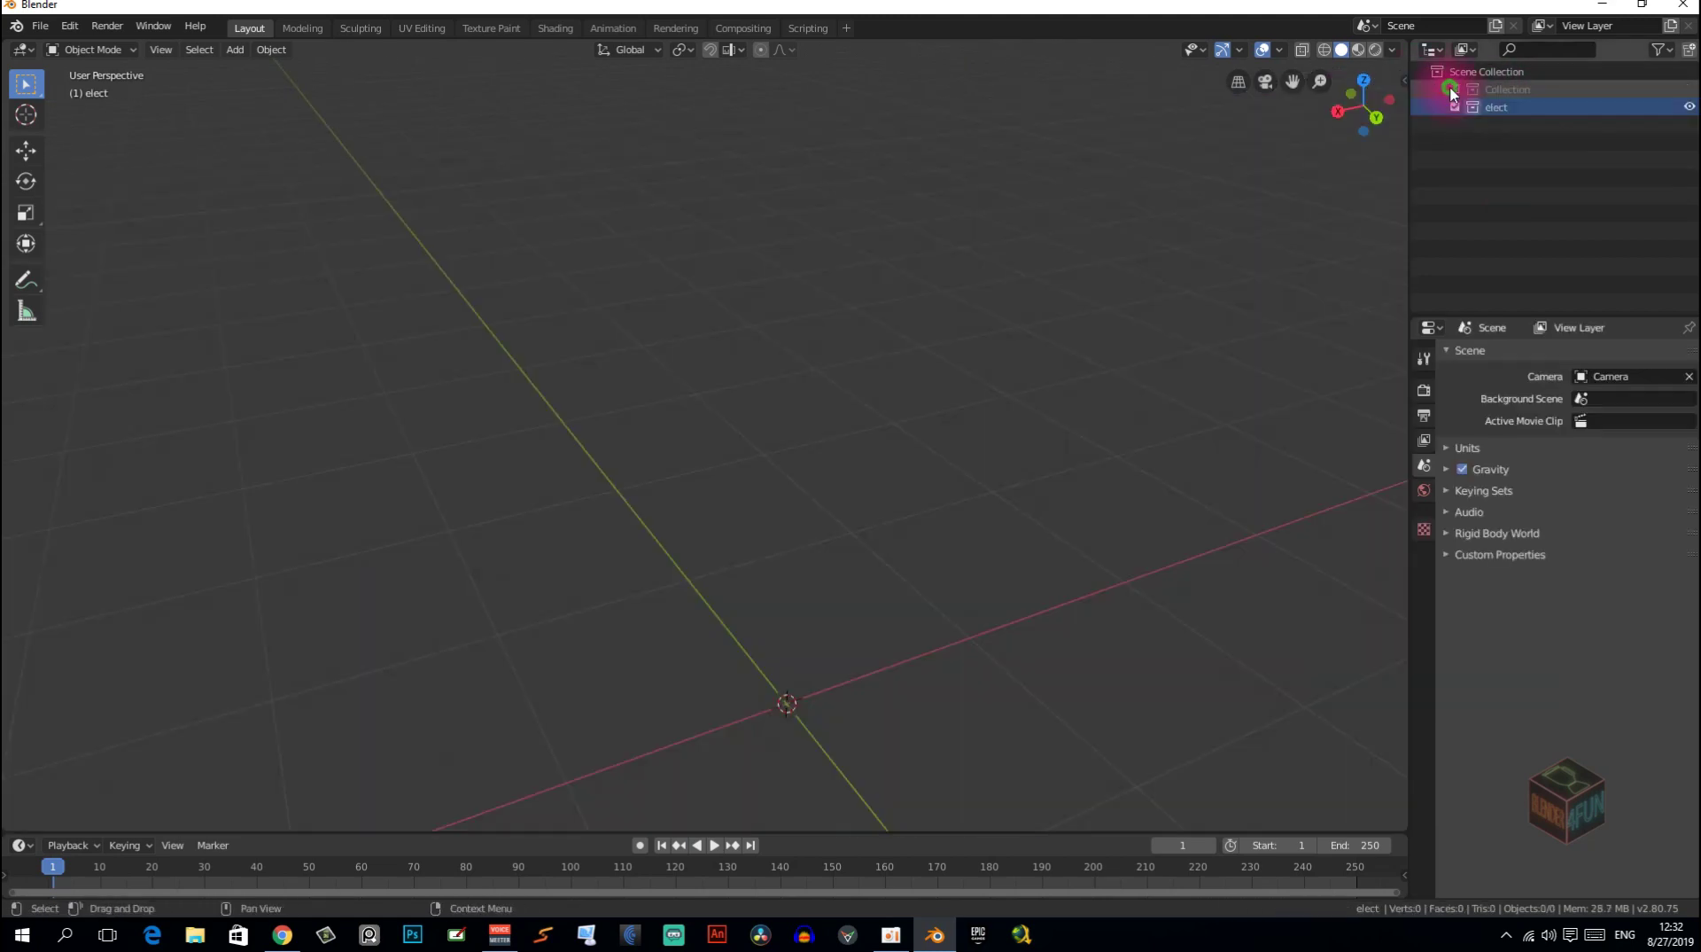
mouse_move(608, 438)
middle_down()
mouse_move(836, 560)
mouse_move(897, 424)
middle_up()
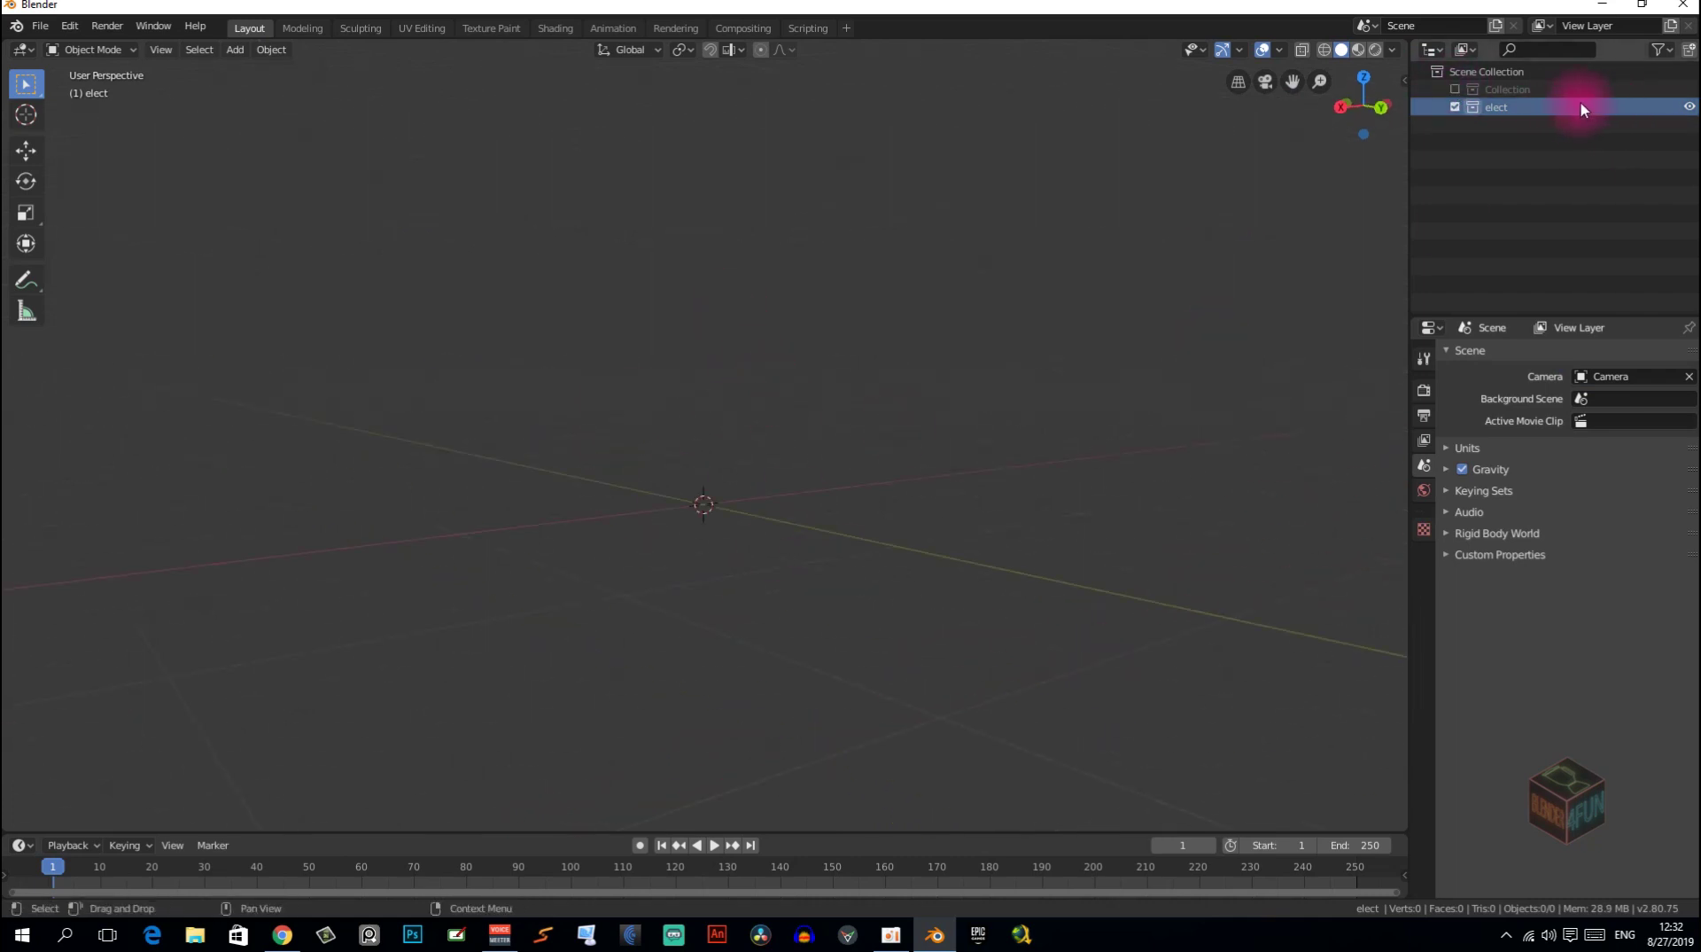
click(1549, 89)
middle_drag(1152, 240, 998, 306)
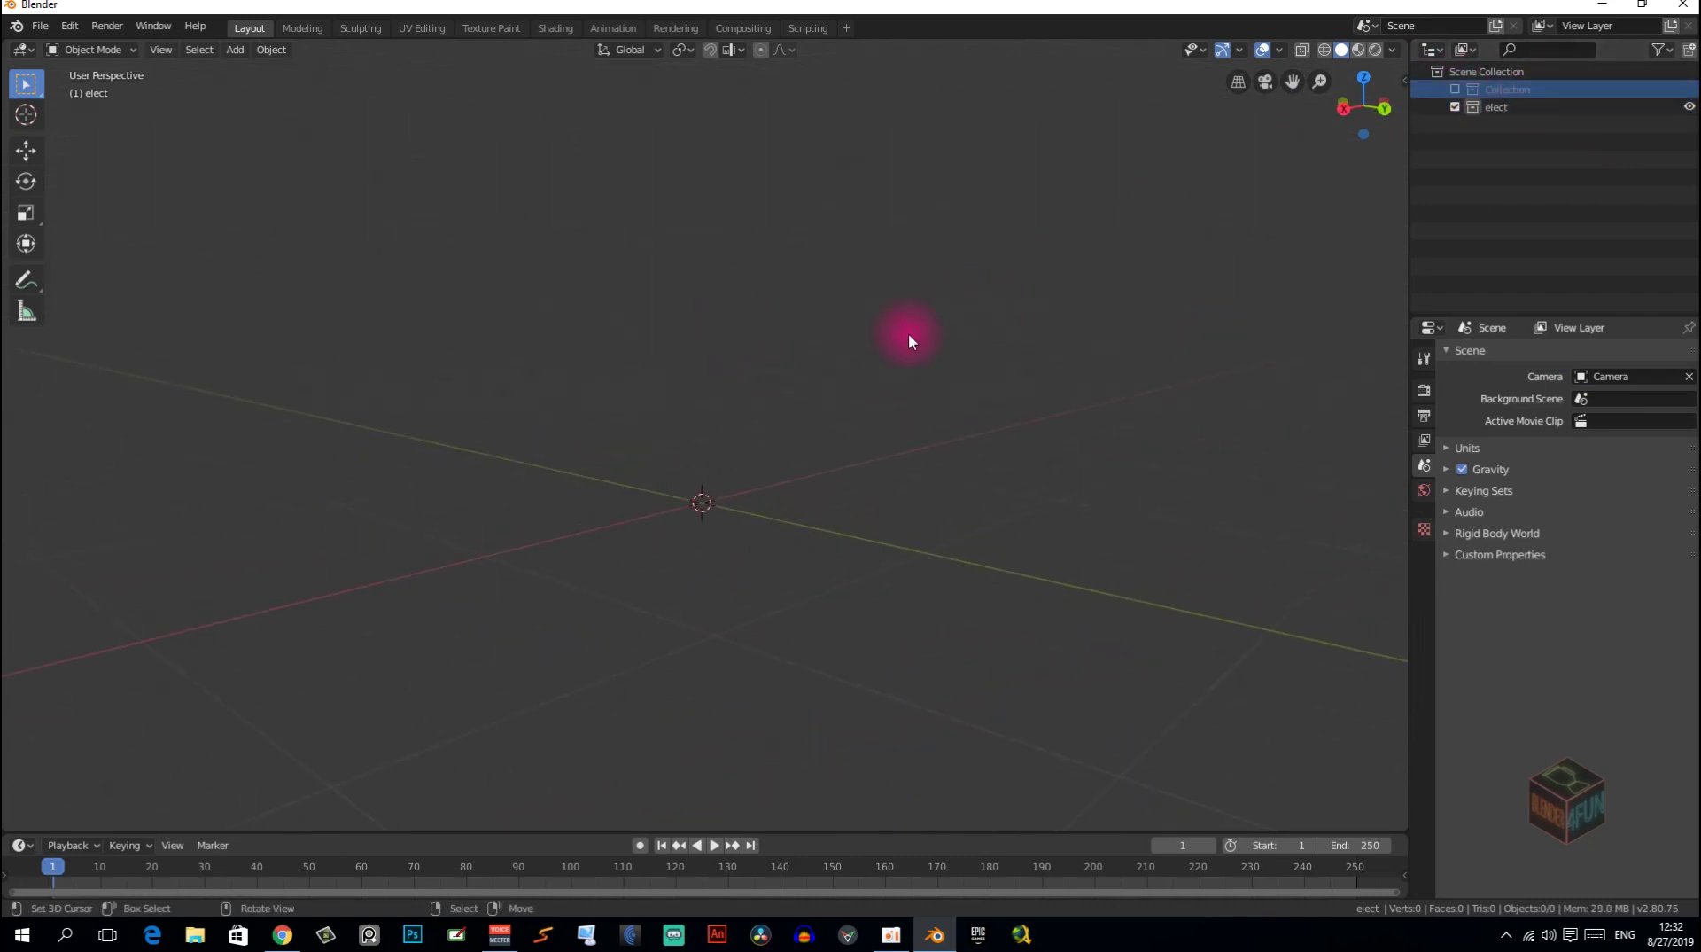
middle_drag(909, 336, 880, 358)
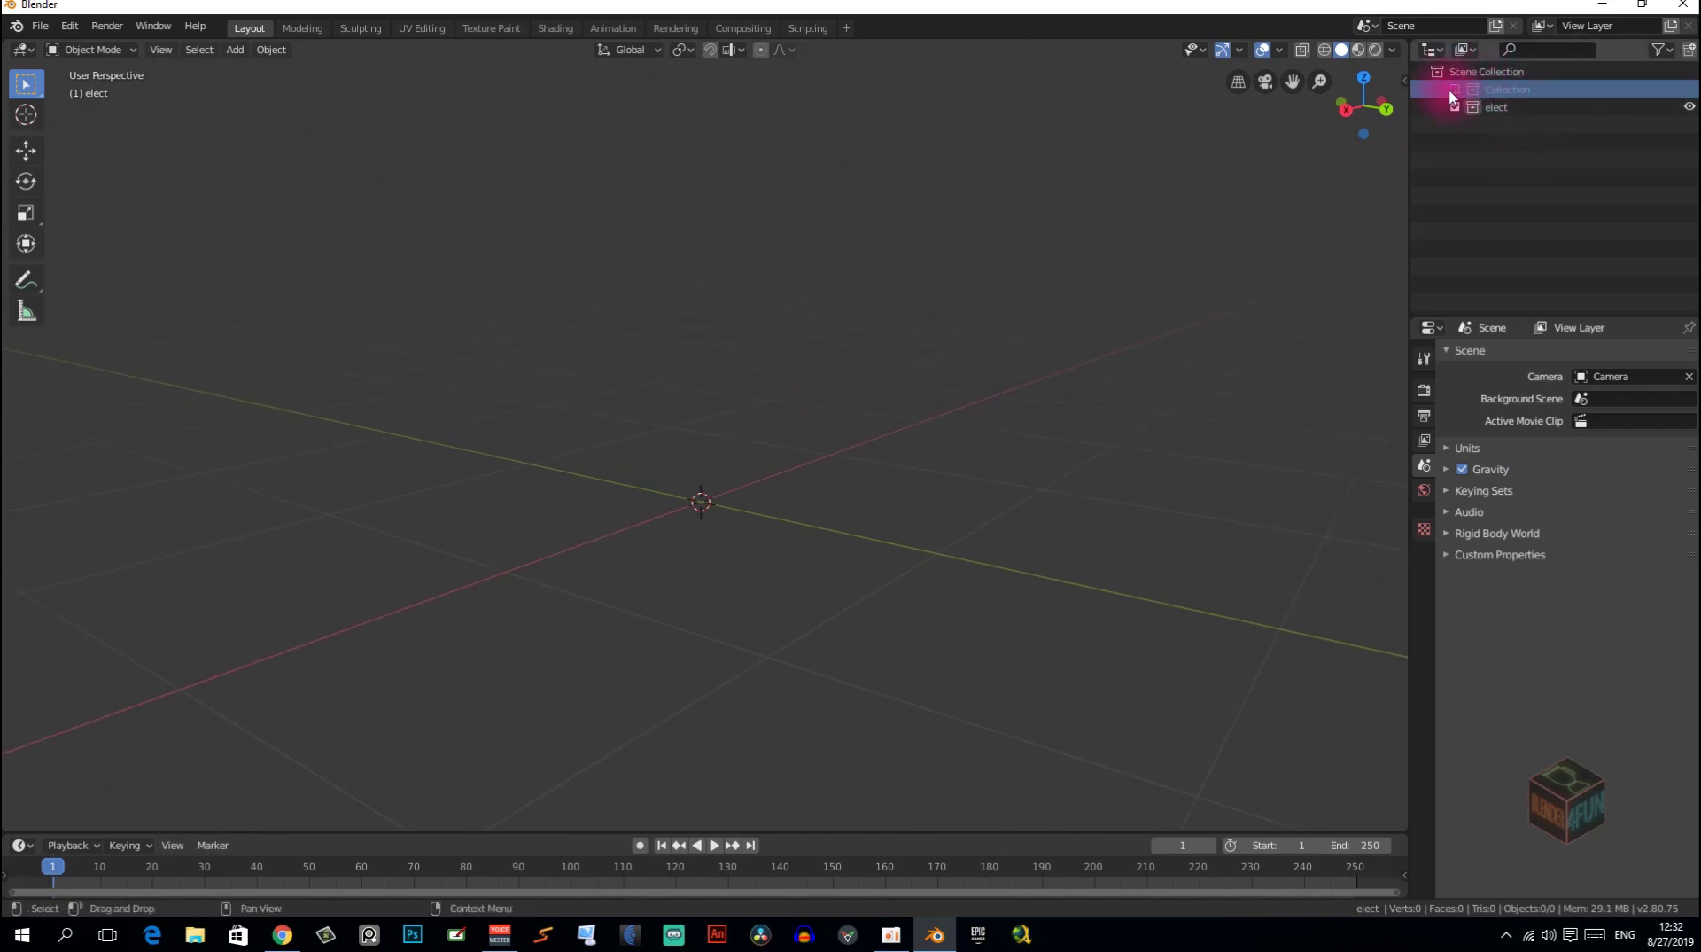
click(705, 437)
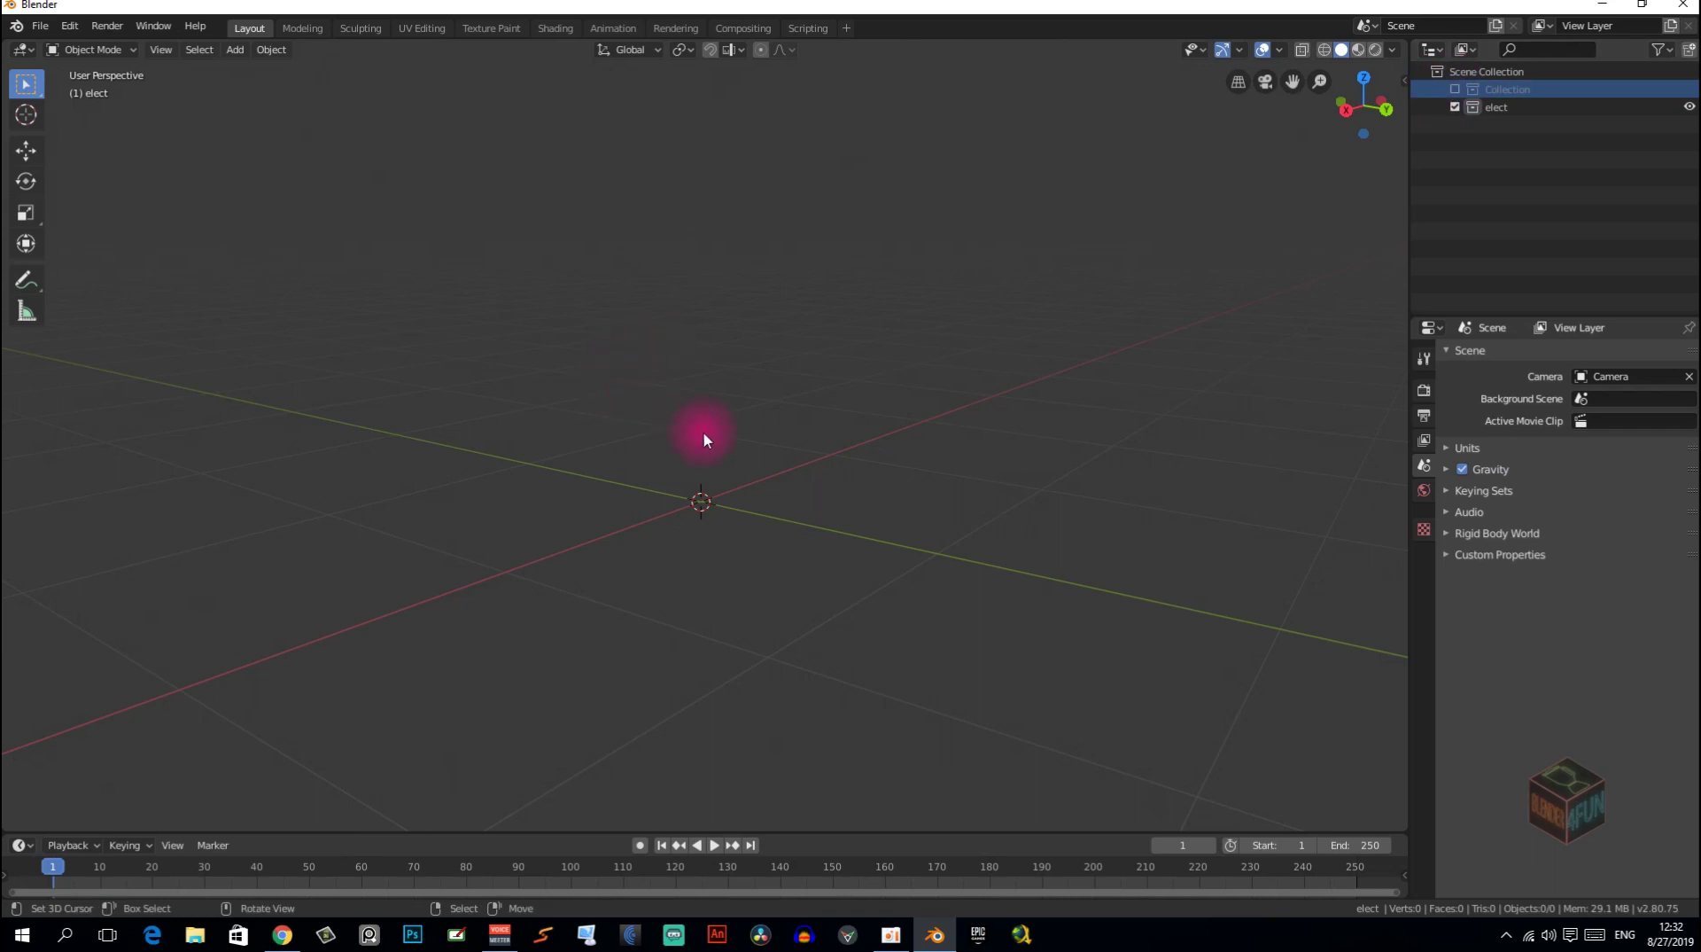
Make 'elect' the active collection, then add and delete a stray plane.
click(1512, 106)
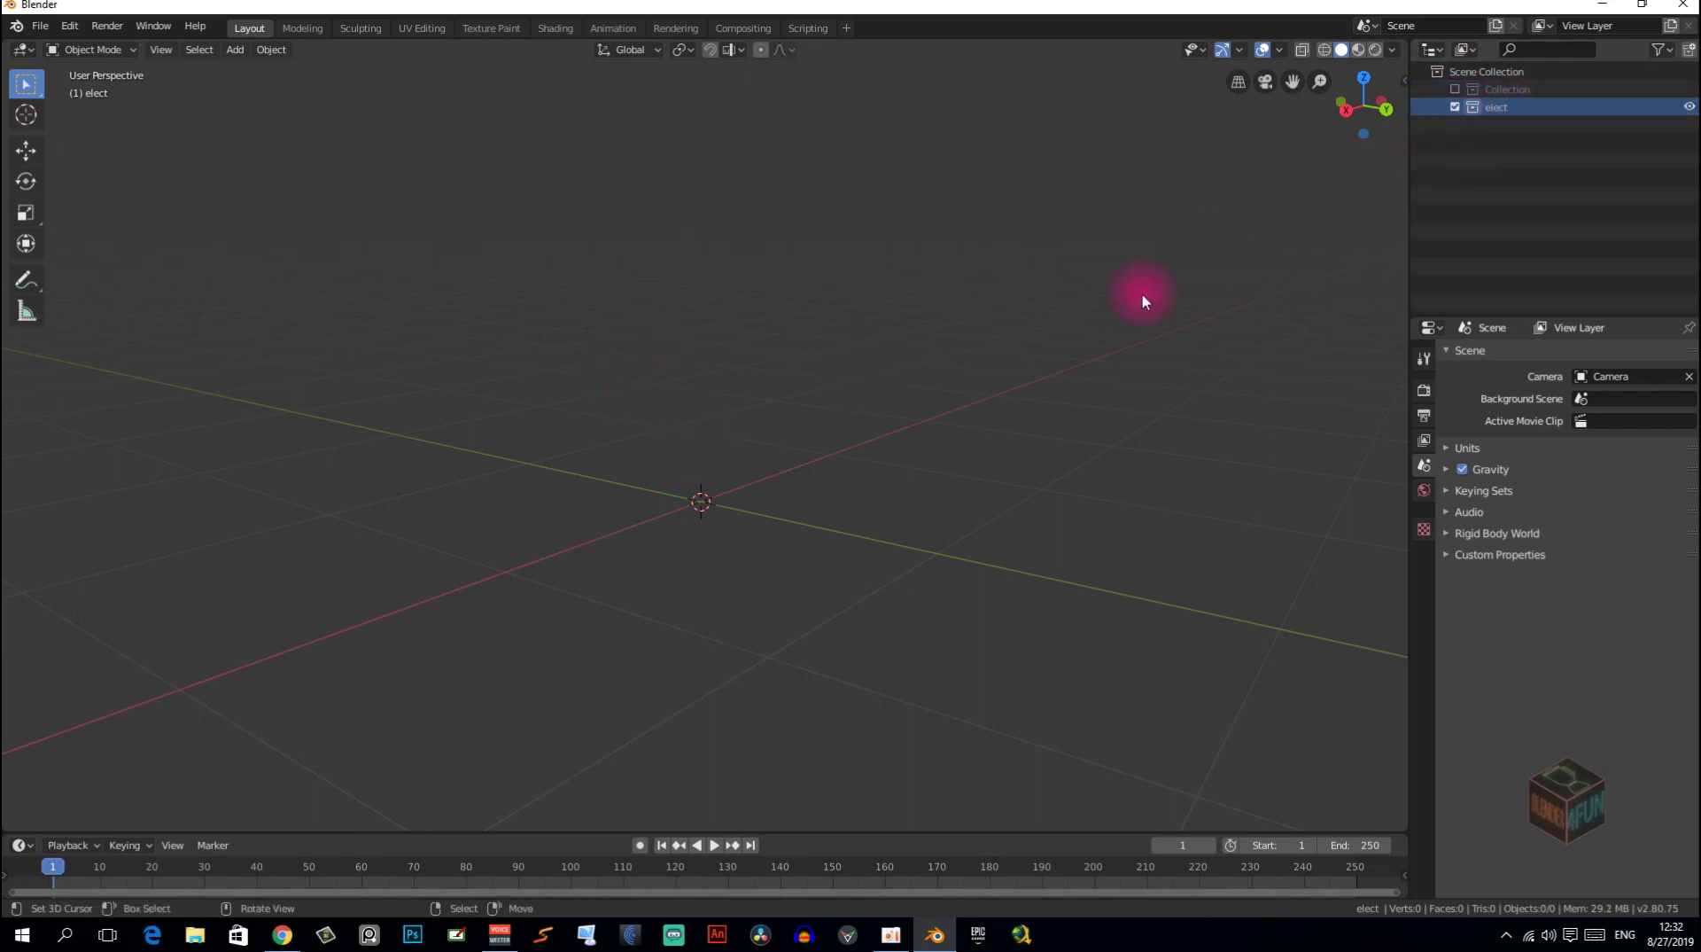
key(shift+a)
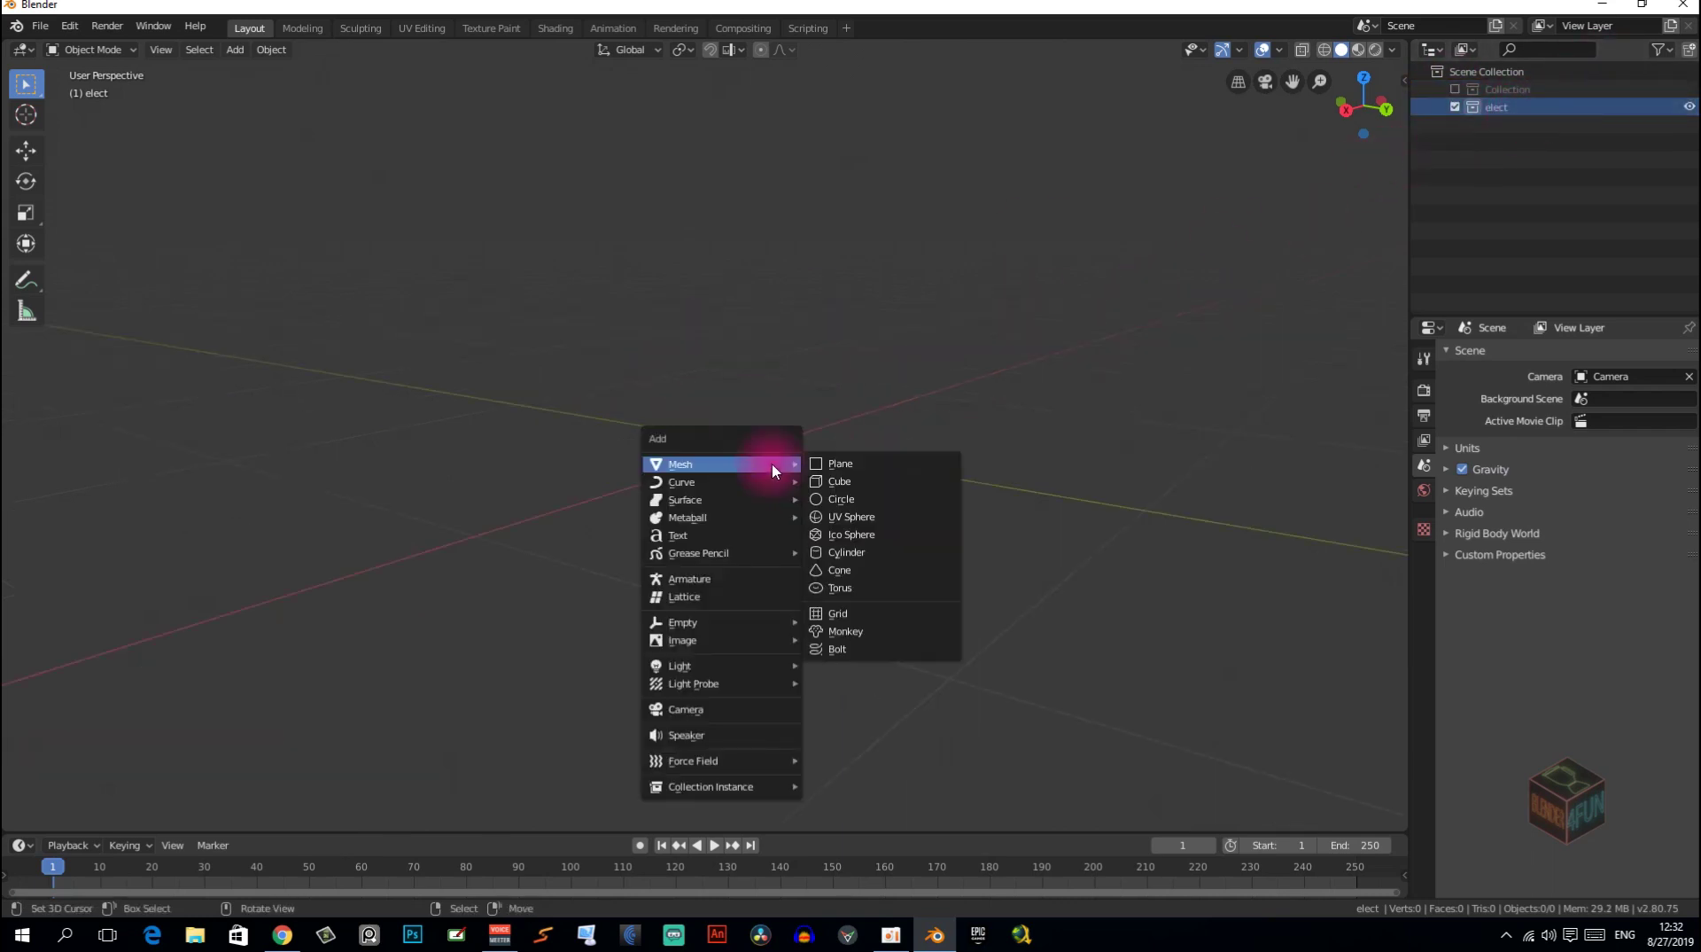
click(840, 464)
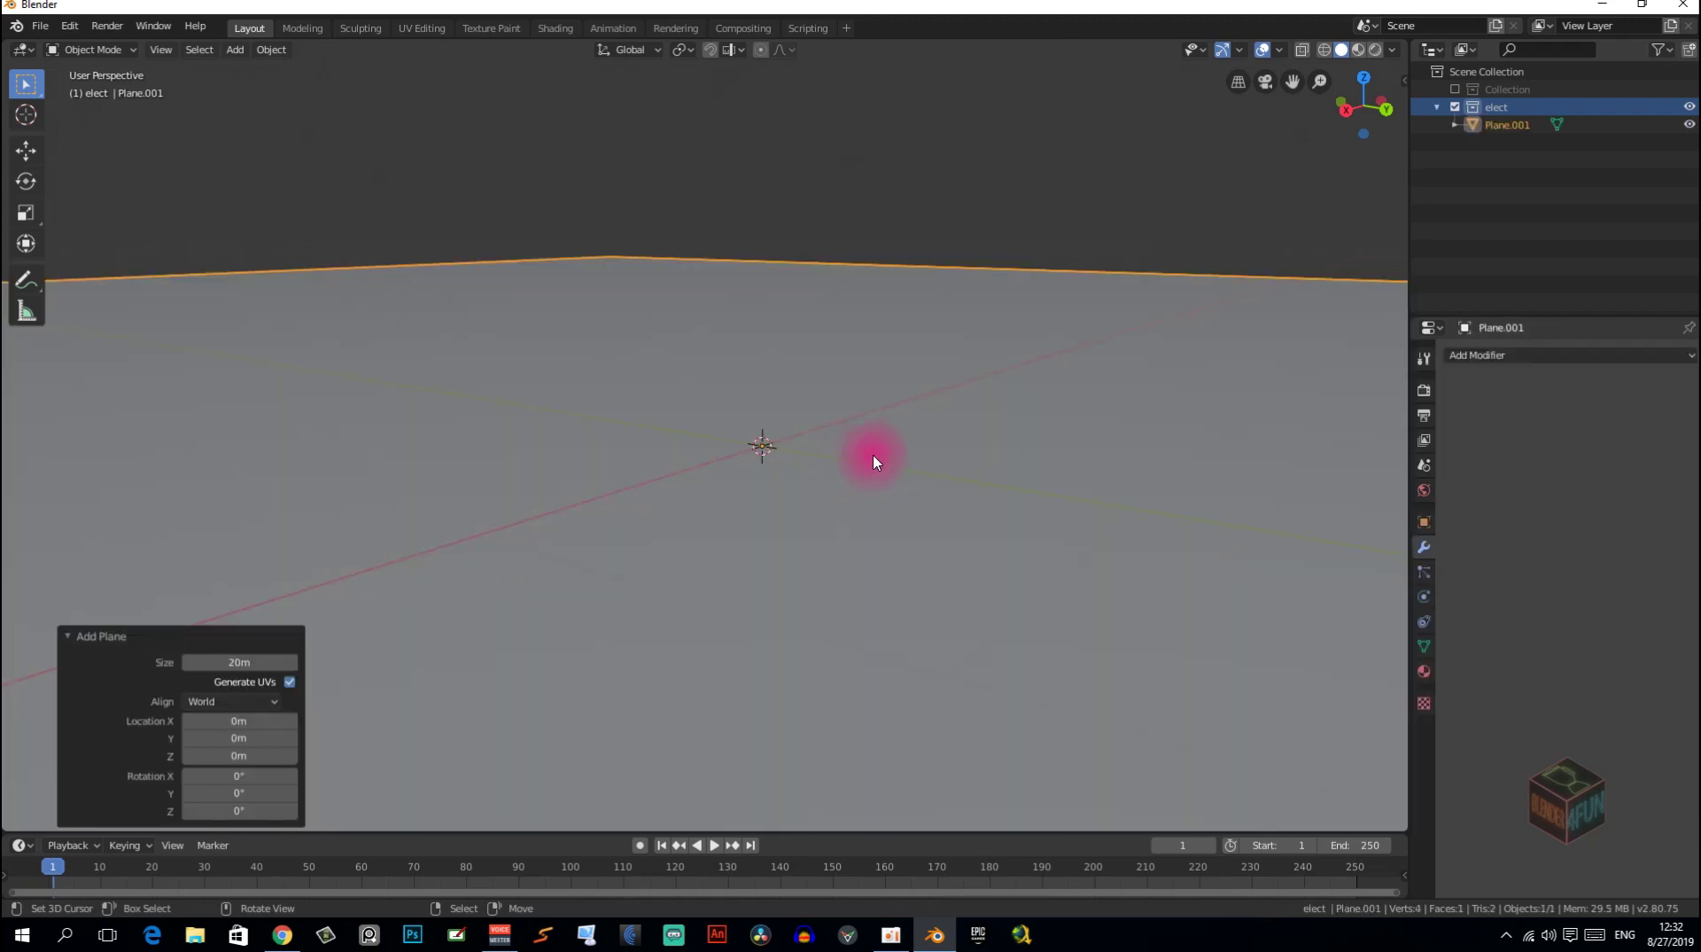
scroll(886, 461, down, 2)
scroll(940, 475, down, 2)
shift+middle_drag(950, 478, 897, 469)
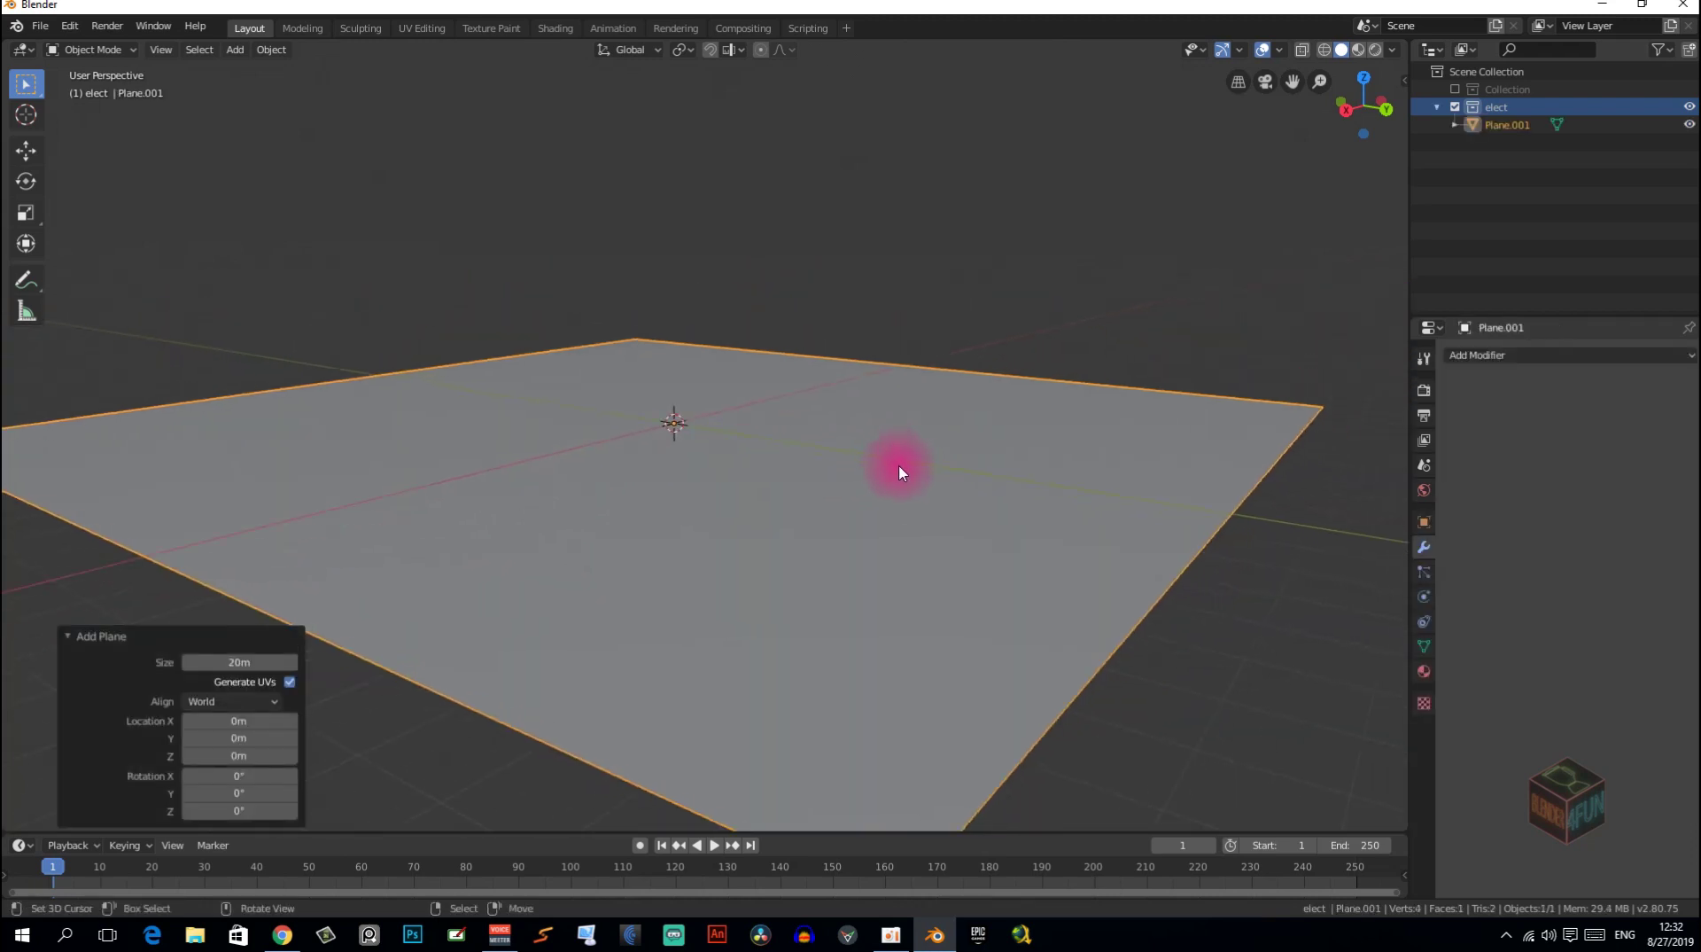
key(x)
click(896, 464)
Add a torus (1m major, 0.25m minor radius) and enter Edit Mode on it.
key(shift+a)
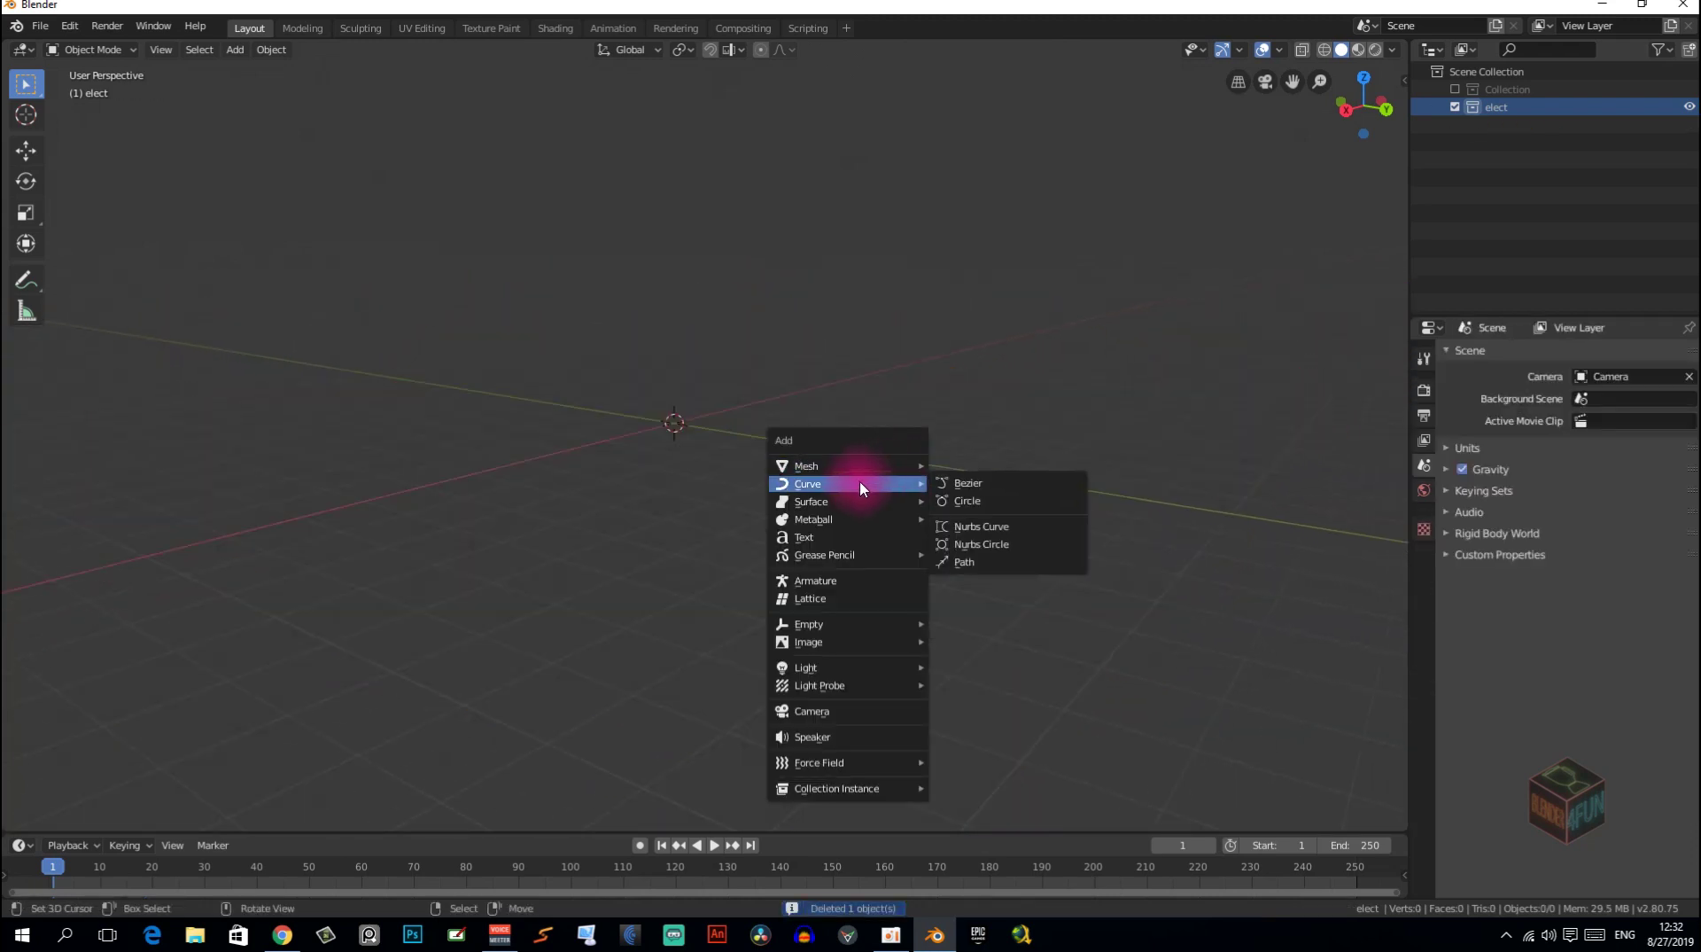
click(982, 582)
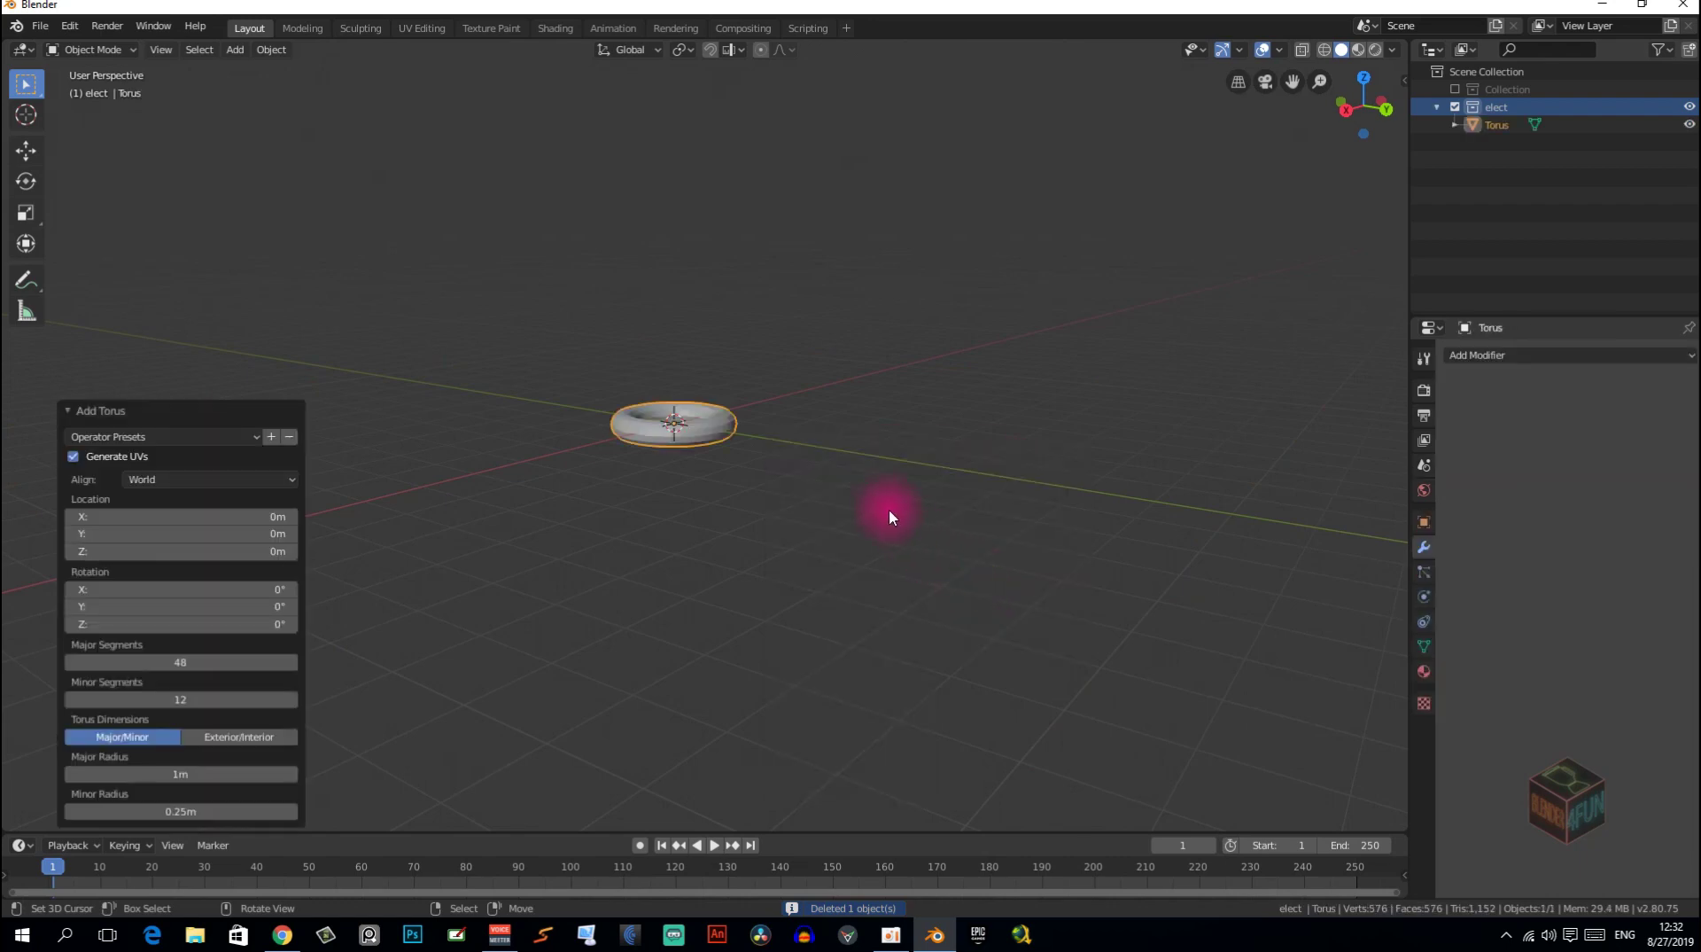
scroll(864, 459, up, 2)
scroll(961, 506, up, 2)
scroll(855, 440, up, 1)
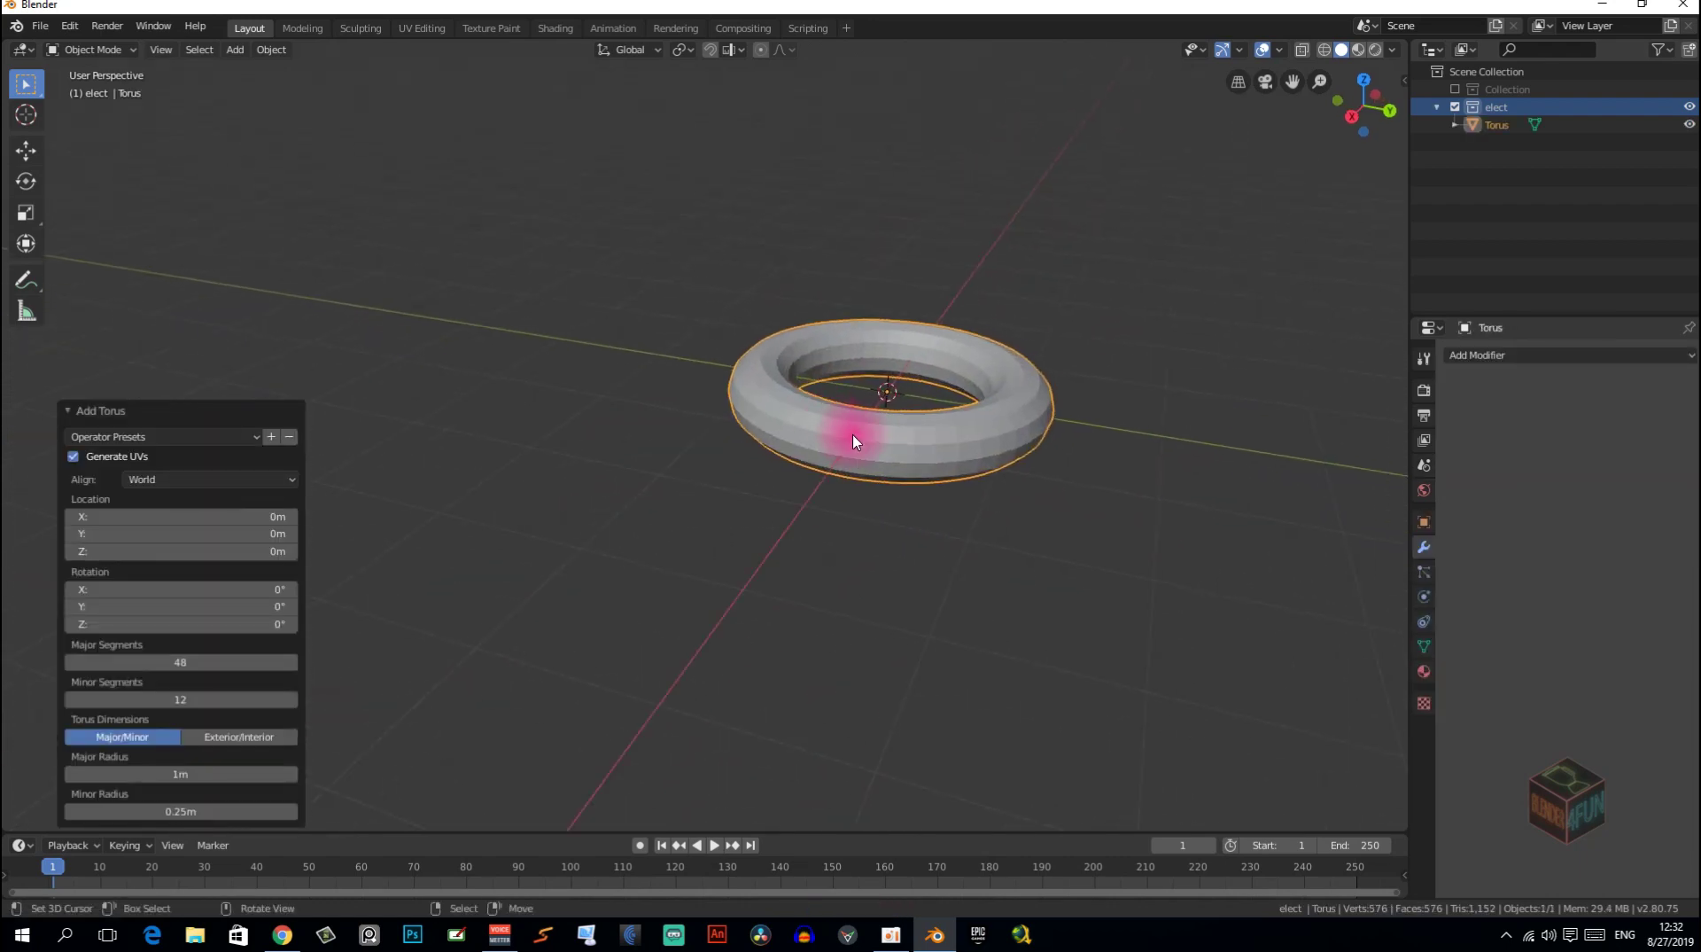
key(Tab)
scroll(939, 460, up, 1)
Merge all torus vertices At Center into a single vertex.
scroll(1018, 483, up, 1)
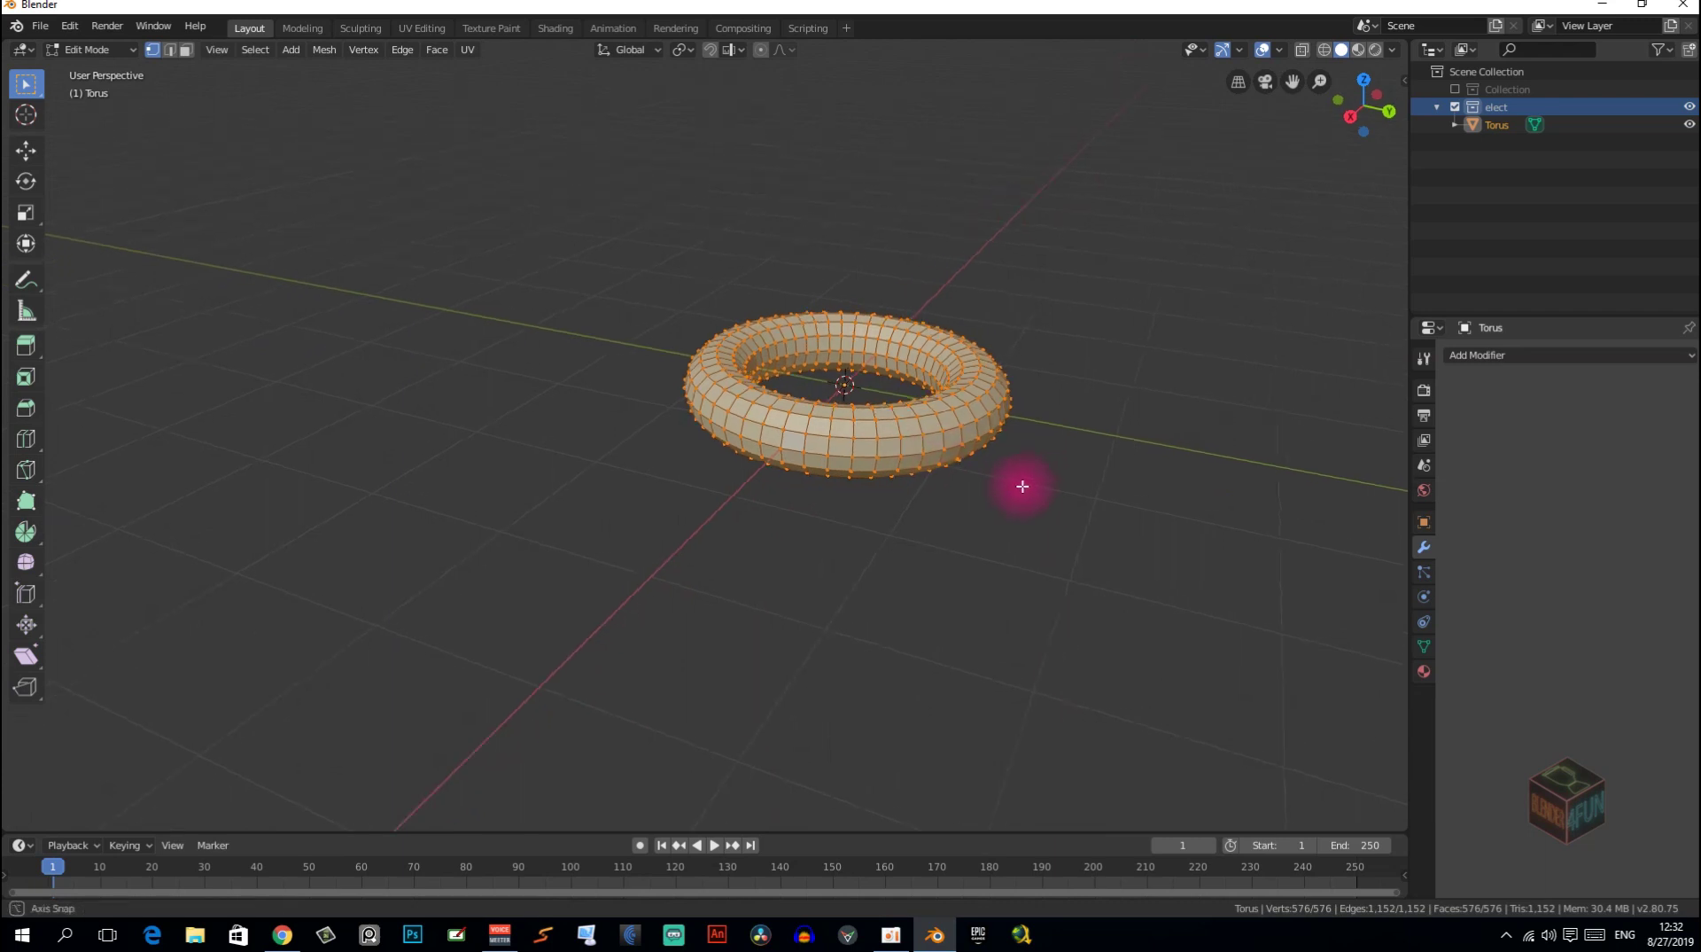
scroll(1029, 492, up, 2)
mouse_move(1030, 493)
middle_down()
mouse_move(844, 514)
mouse_move(872, 509)
middle_up()
key(m)
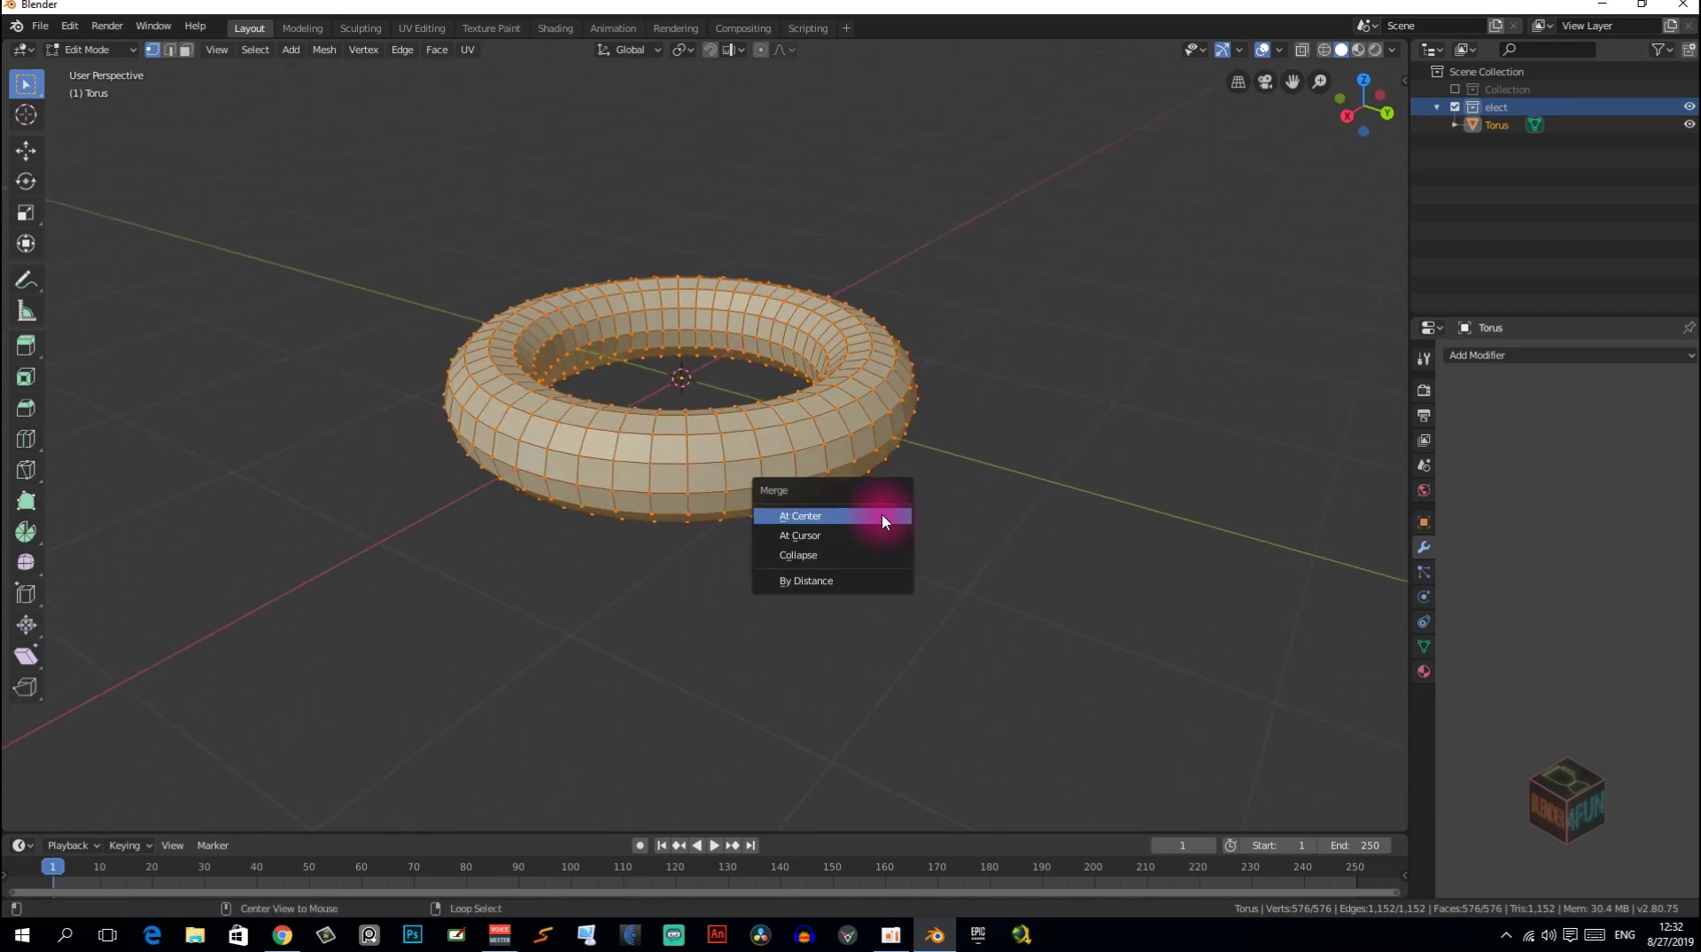
click(881, 509)
In Vertex select mode, select the single remaining vertex at the origin.
mouse_move(822, 432)
middle_down()
mouse_move(752, 425)
mouse_move(767, 380)
middle_up()
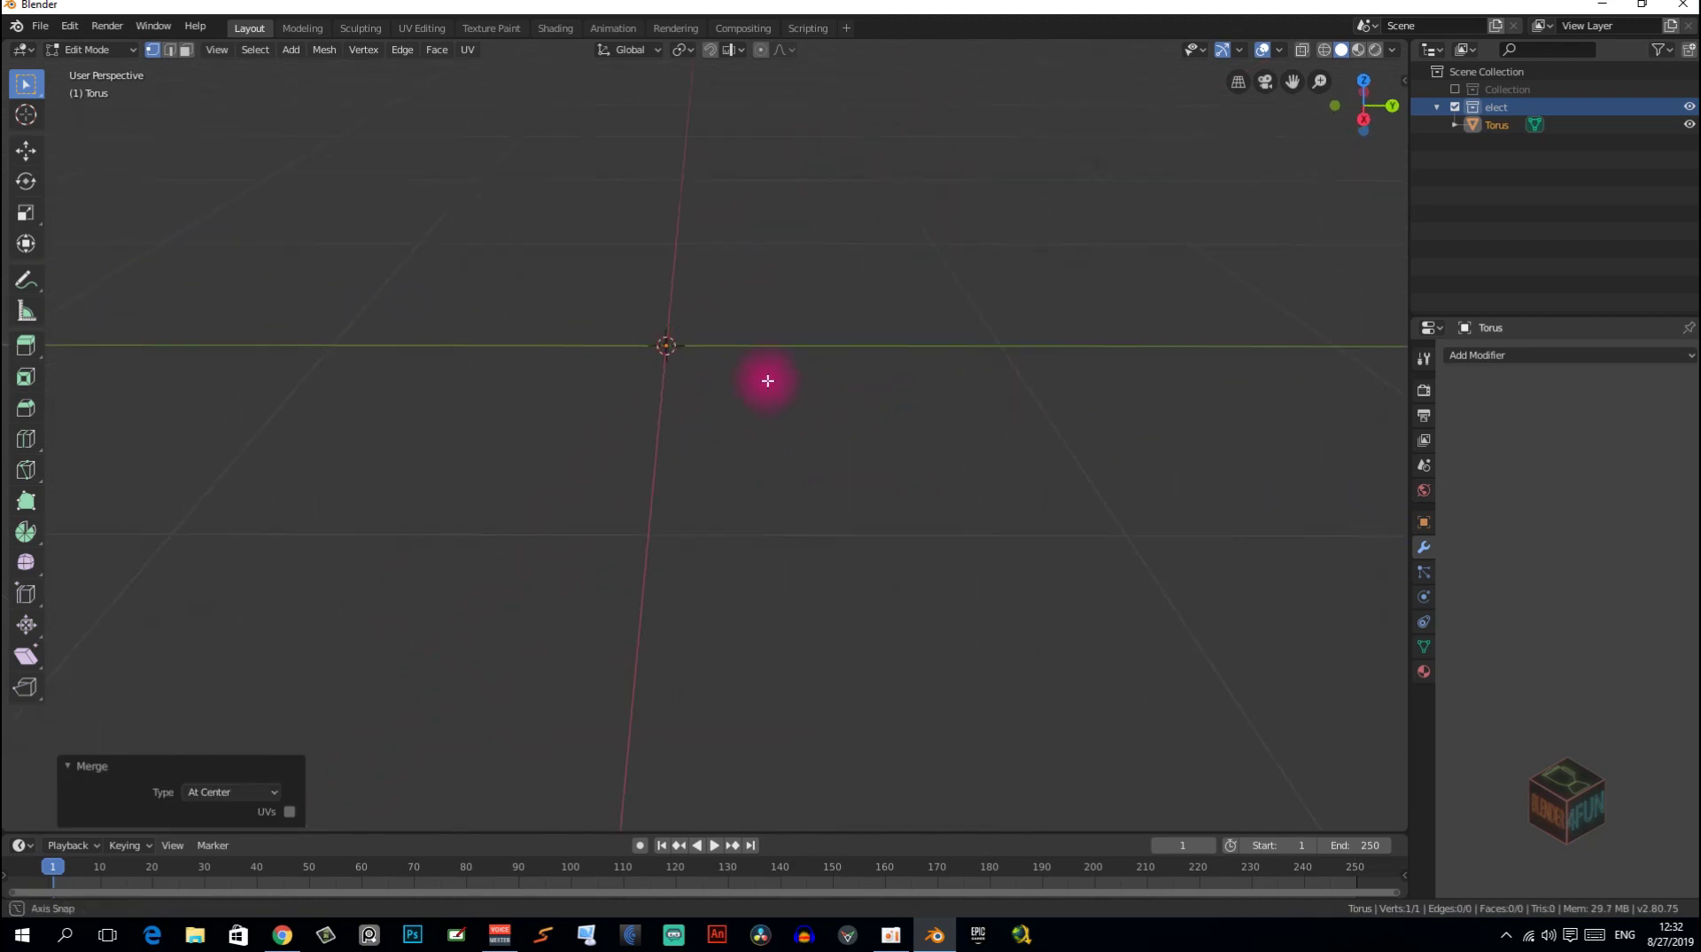
click(159, 52)
click(657, 302)
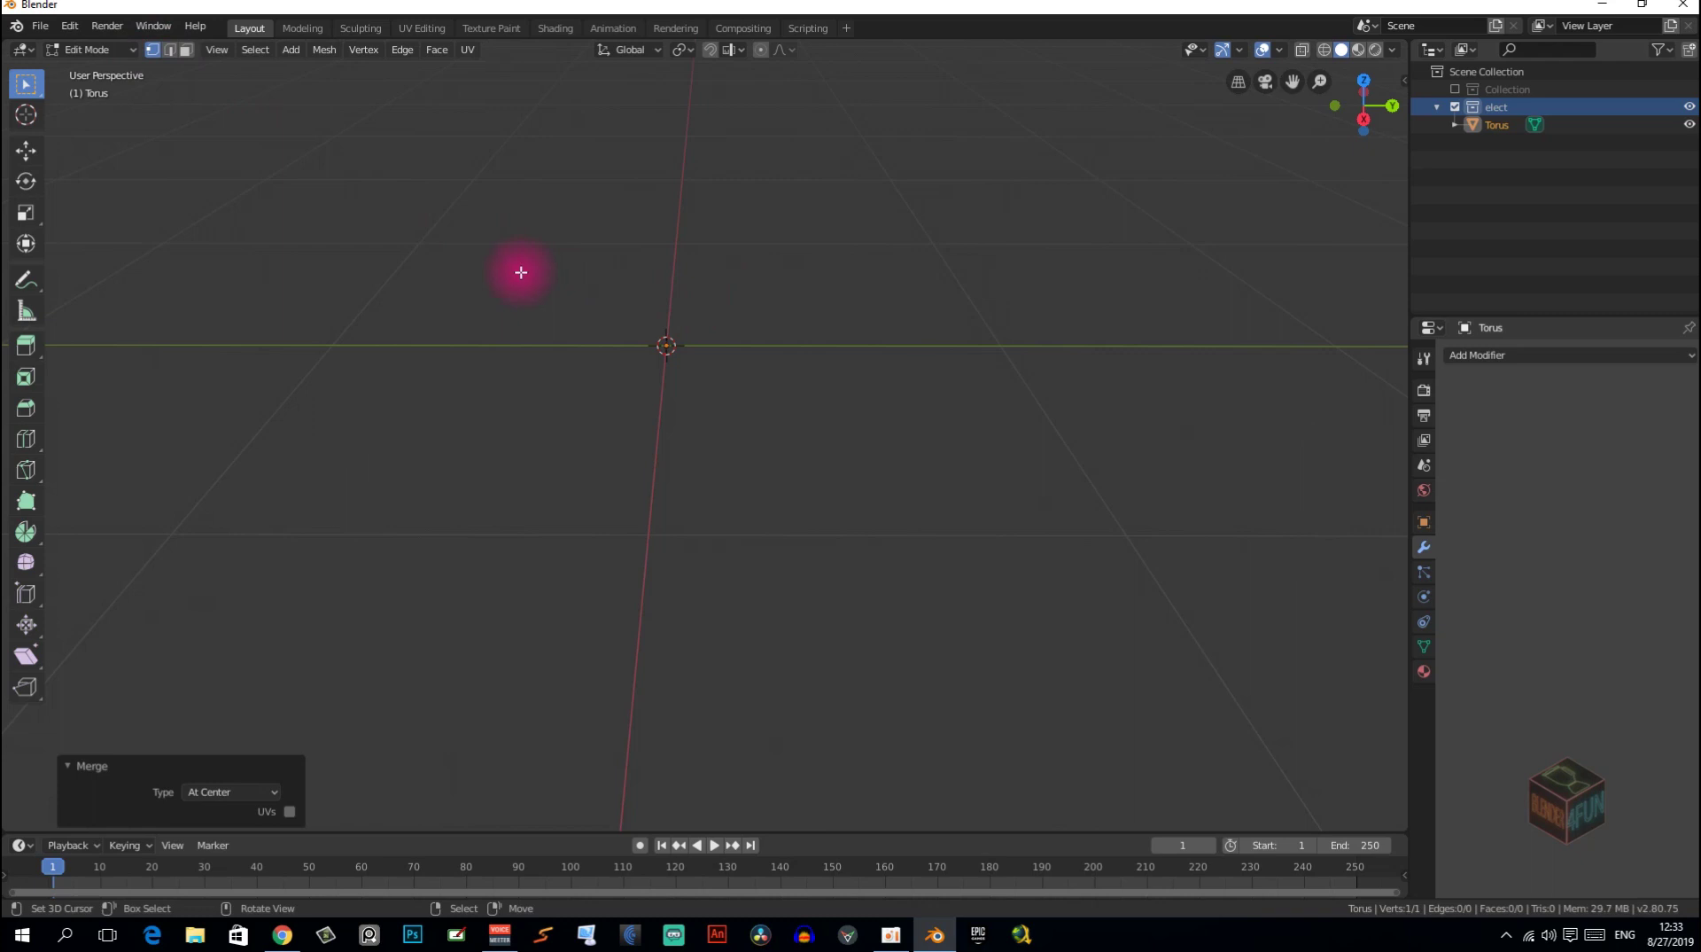
click(187, 55)
mouse_move(448, 243)
middle_down()
mouse_move(801, 372)
mouse_move(699, 323)
mouse_move(741, 227)
mouse_move(577, 326)
mouse_move(711, 324)
middle_up()
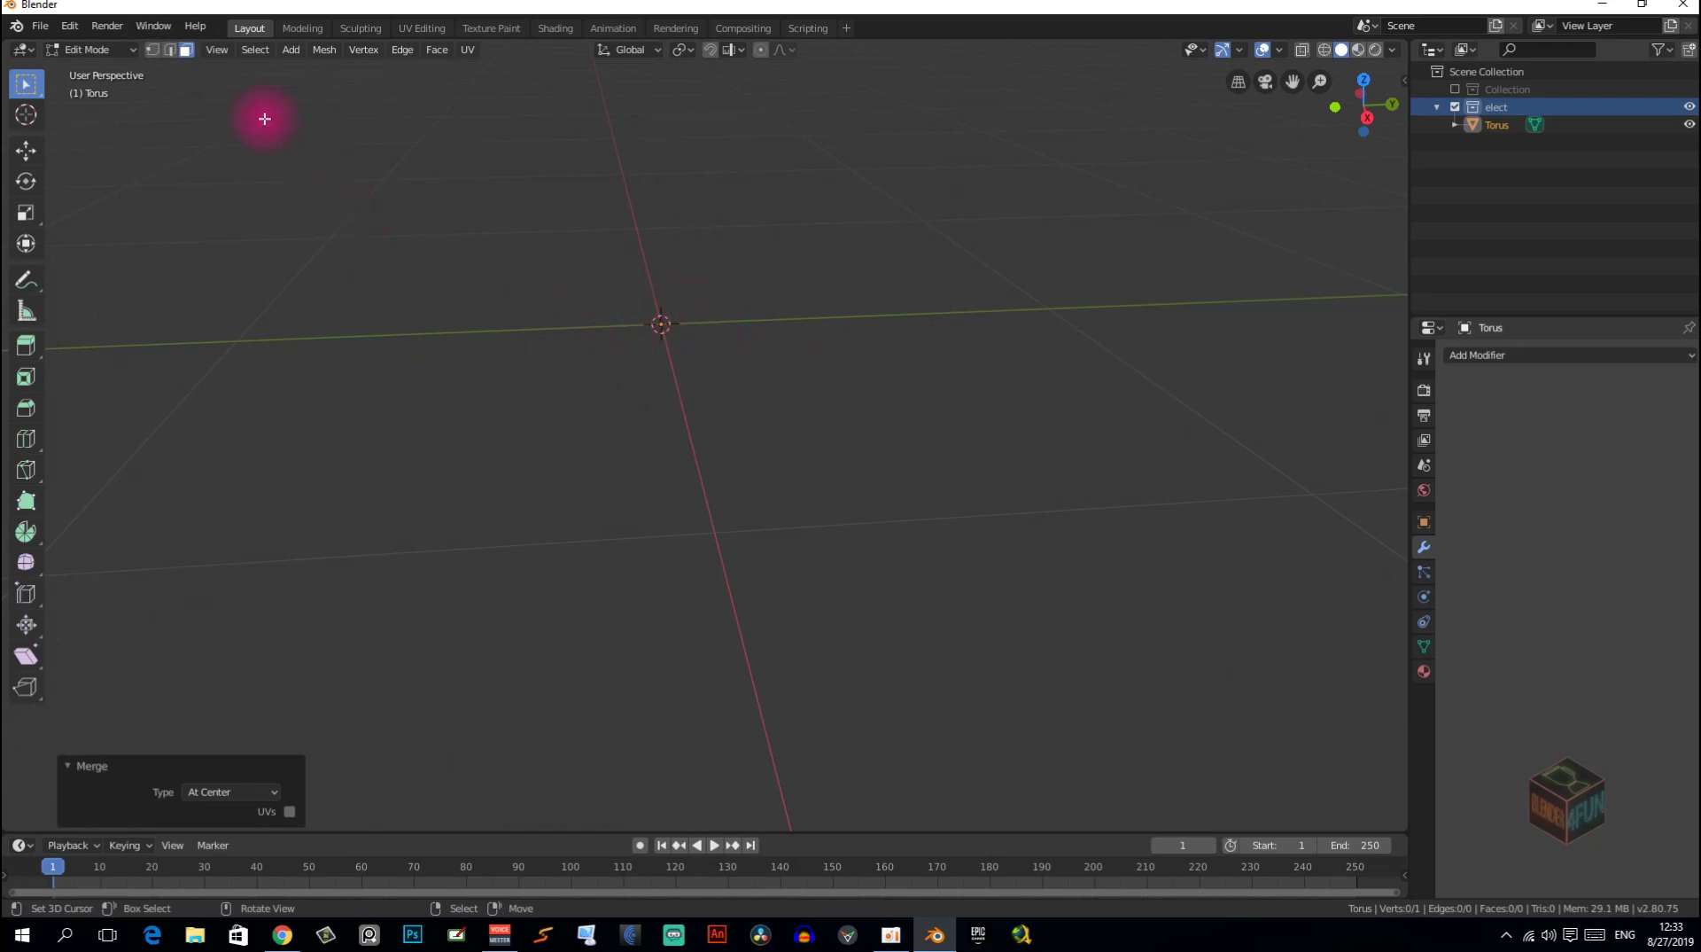
click(186, 50)
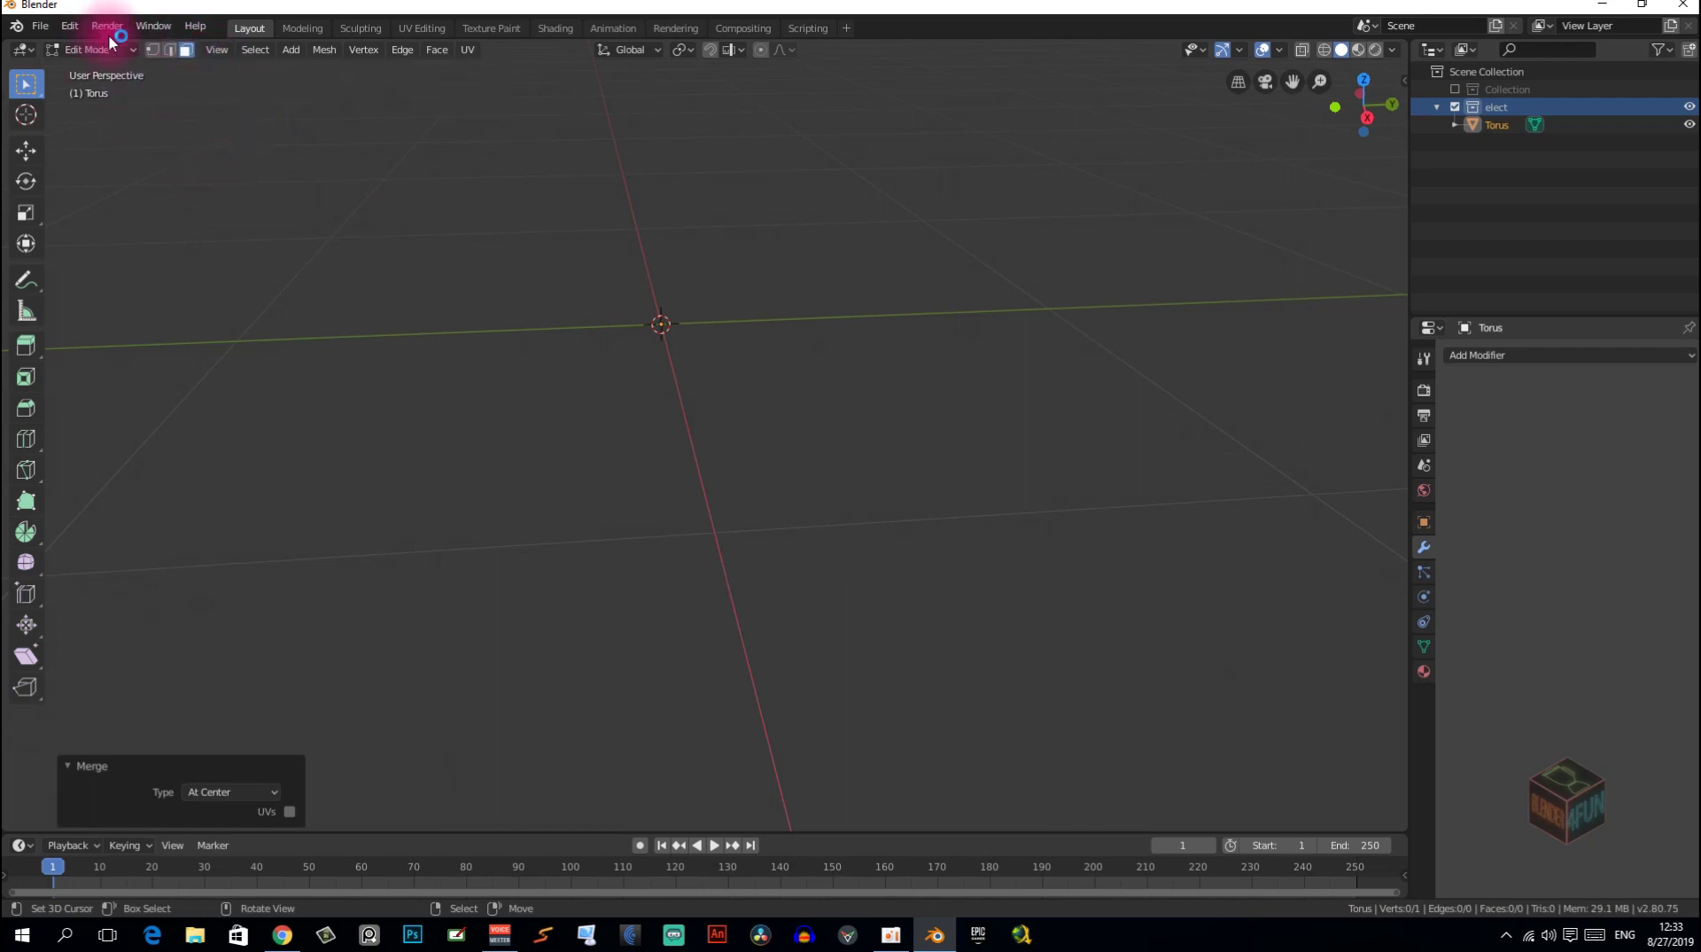
click(155, 53)
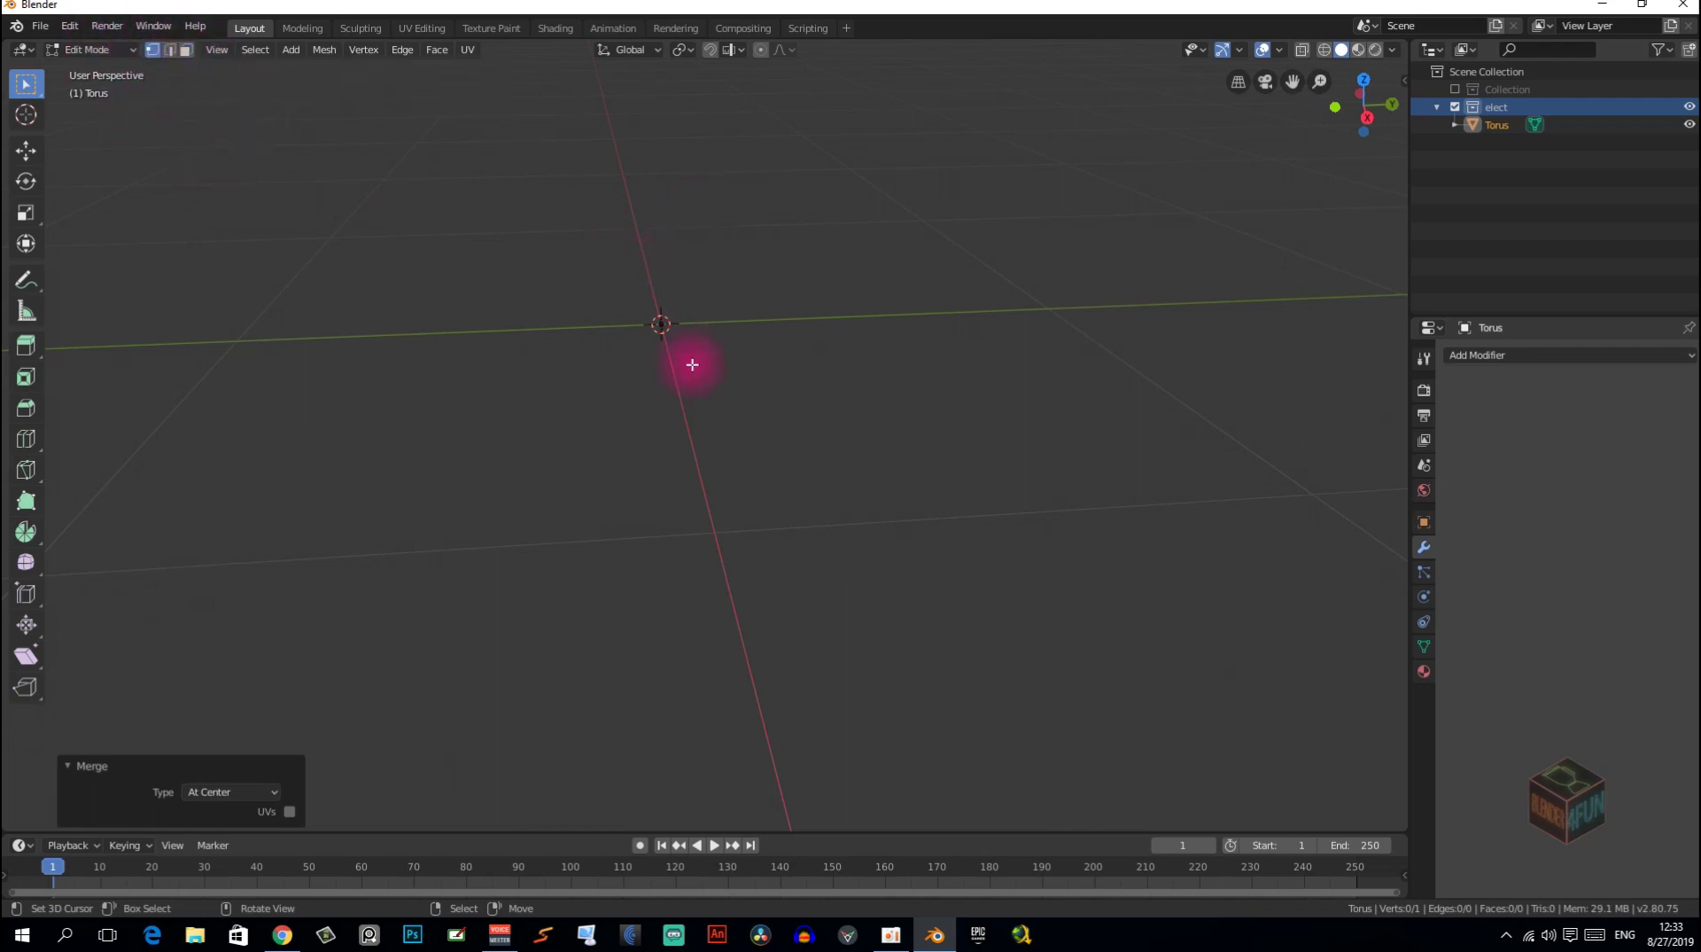
mouse_move(692, 365)
middle_down()
mouse_move(673, 355)
mouse_move(763, 444)
mouse_move(748, 505)
mouse_move(711, 529)
mouse_move(756, 565)
mouse_move(743, 489)
middle_up()
click(675, 340)
From the front view, extrude the vertex straight up along Z.
key(KP_1)
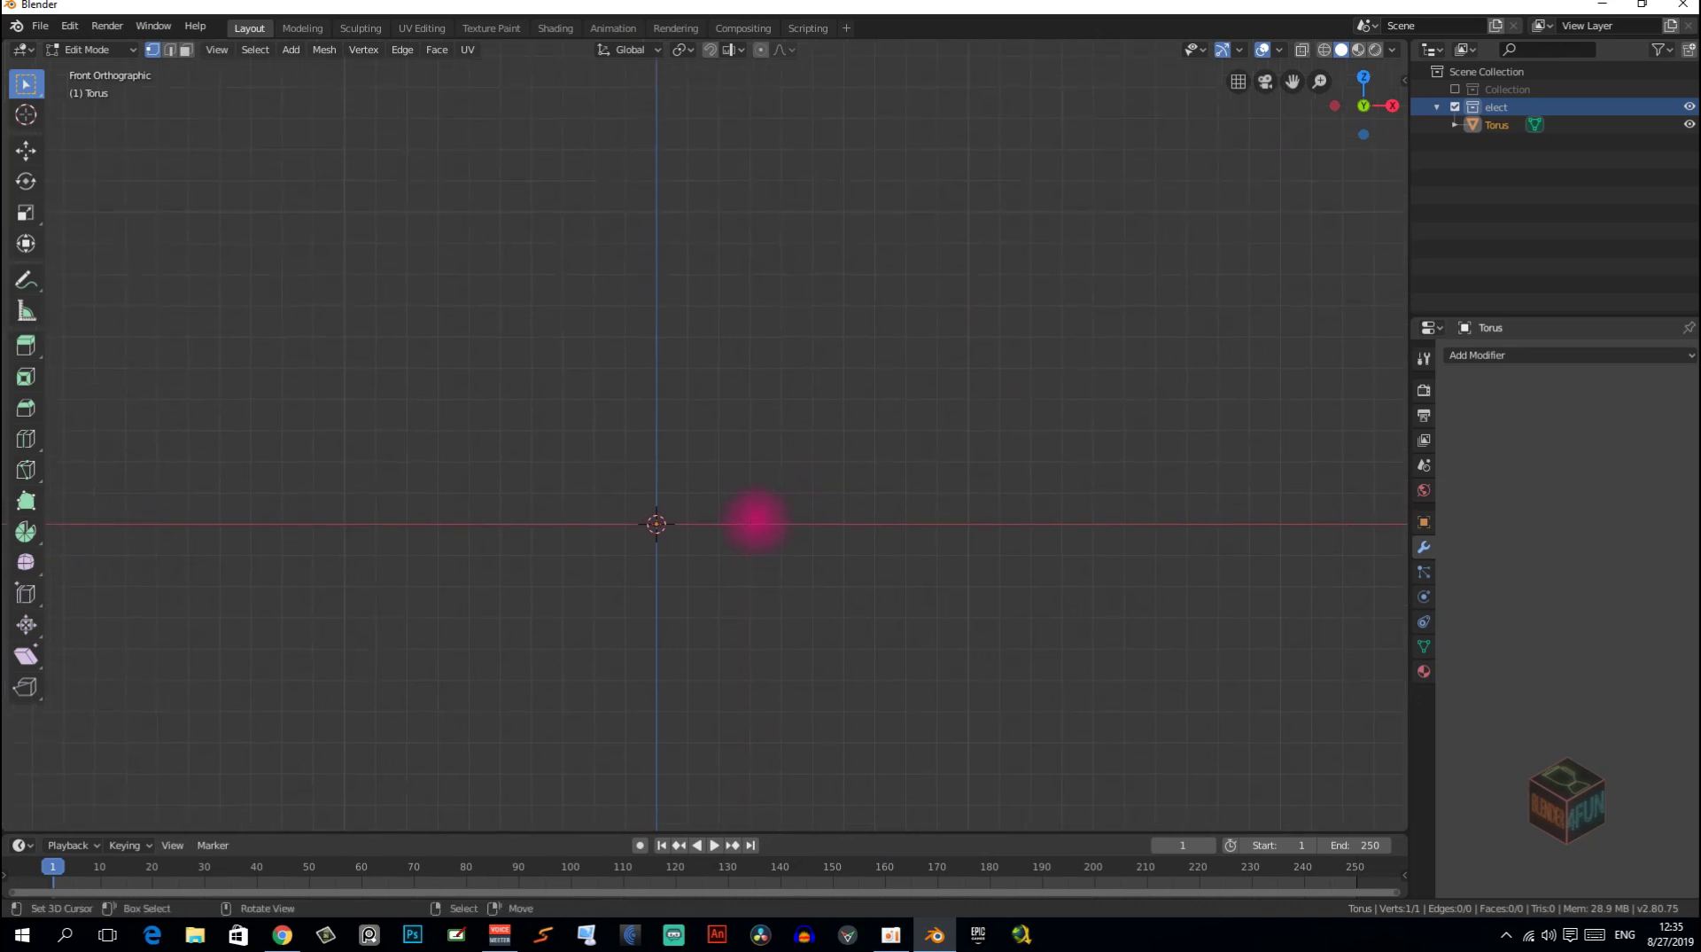
key(e)
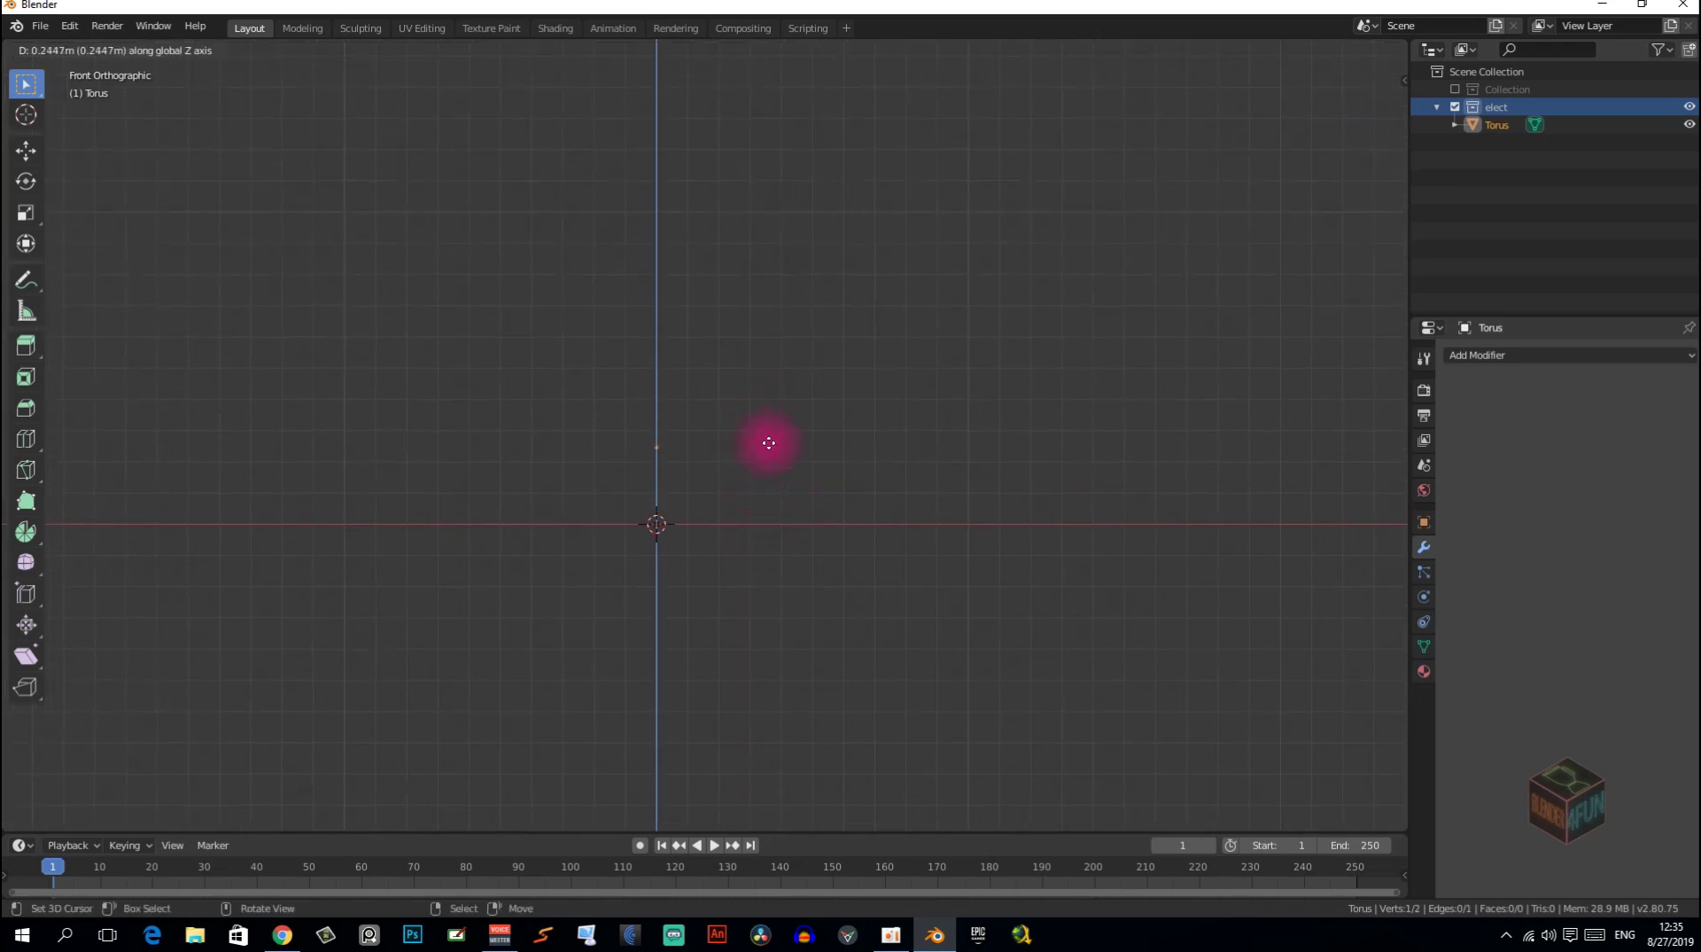
click(769, 443)
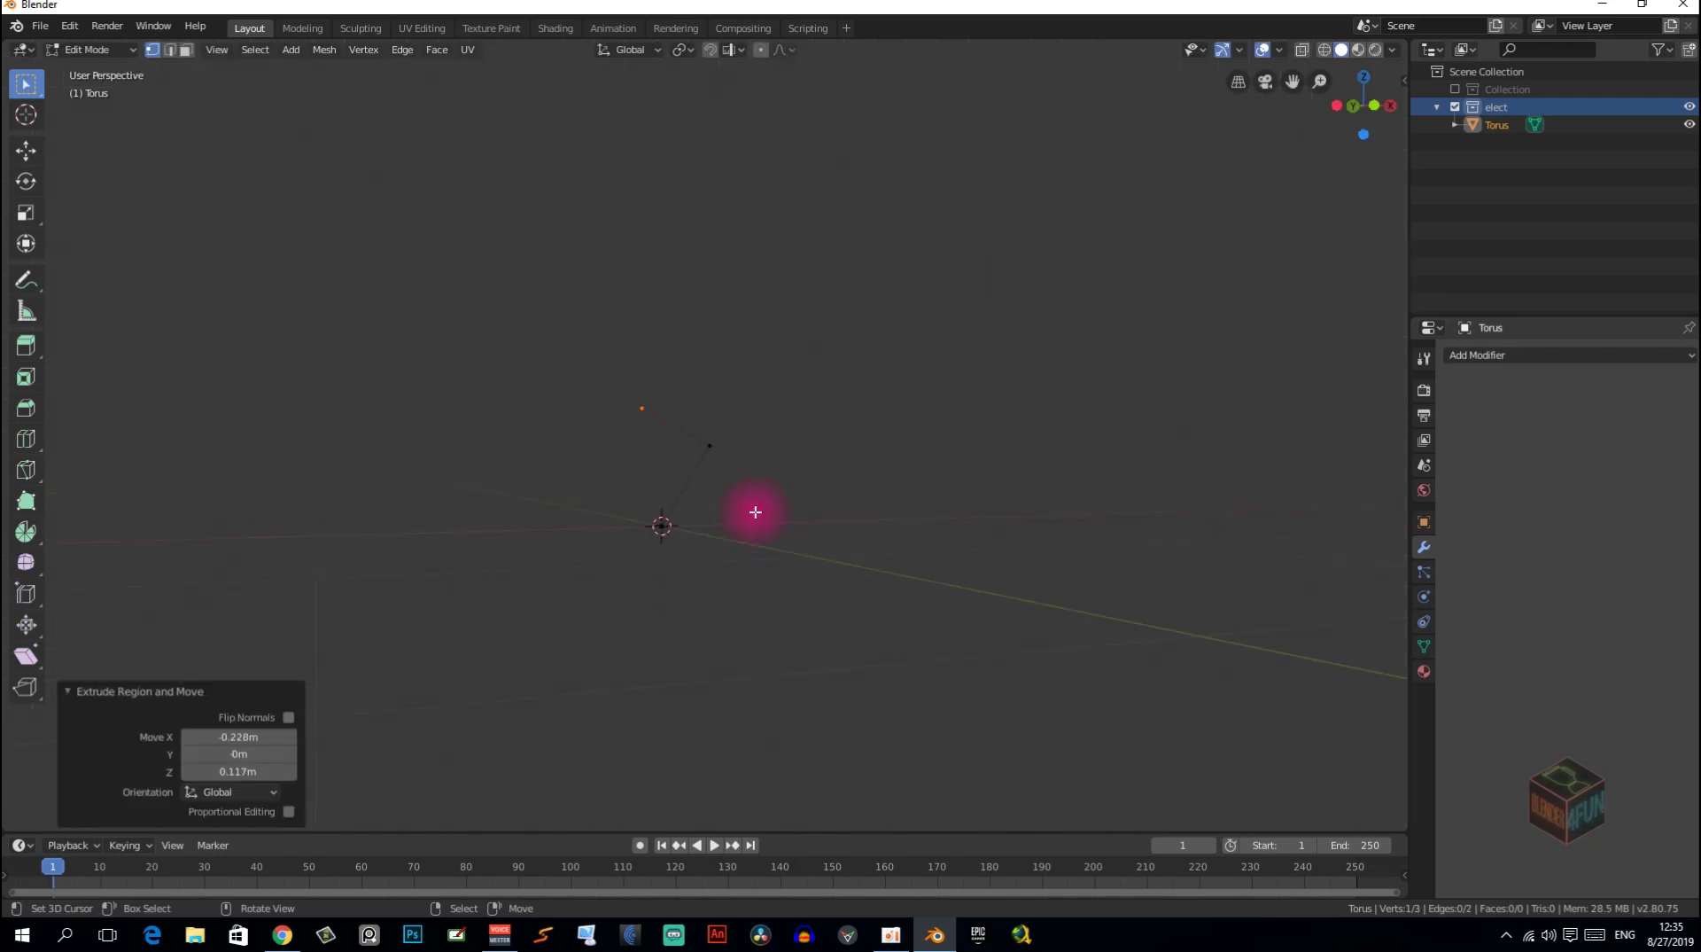
mouse_move(756, 510)
middle_down()
mouse_move(855, 524)
mouse_move(893, 501)
middle_up()
Extrude five more zigzag segments to form the lightning branches.
key(e)
click(885, 463)
key(e)
click(804, 461)
middle_drag(805, 460, 961, 451)
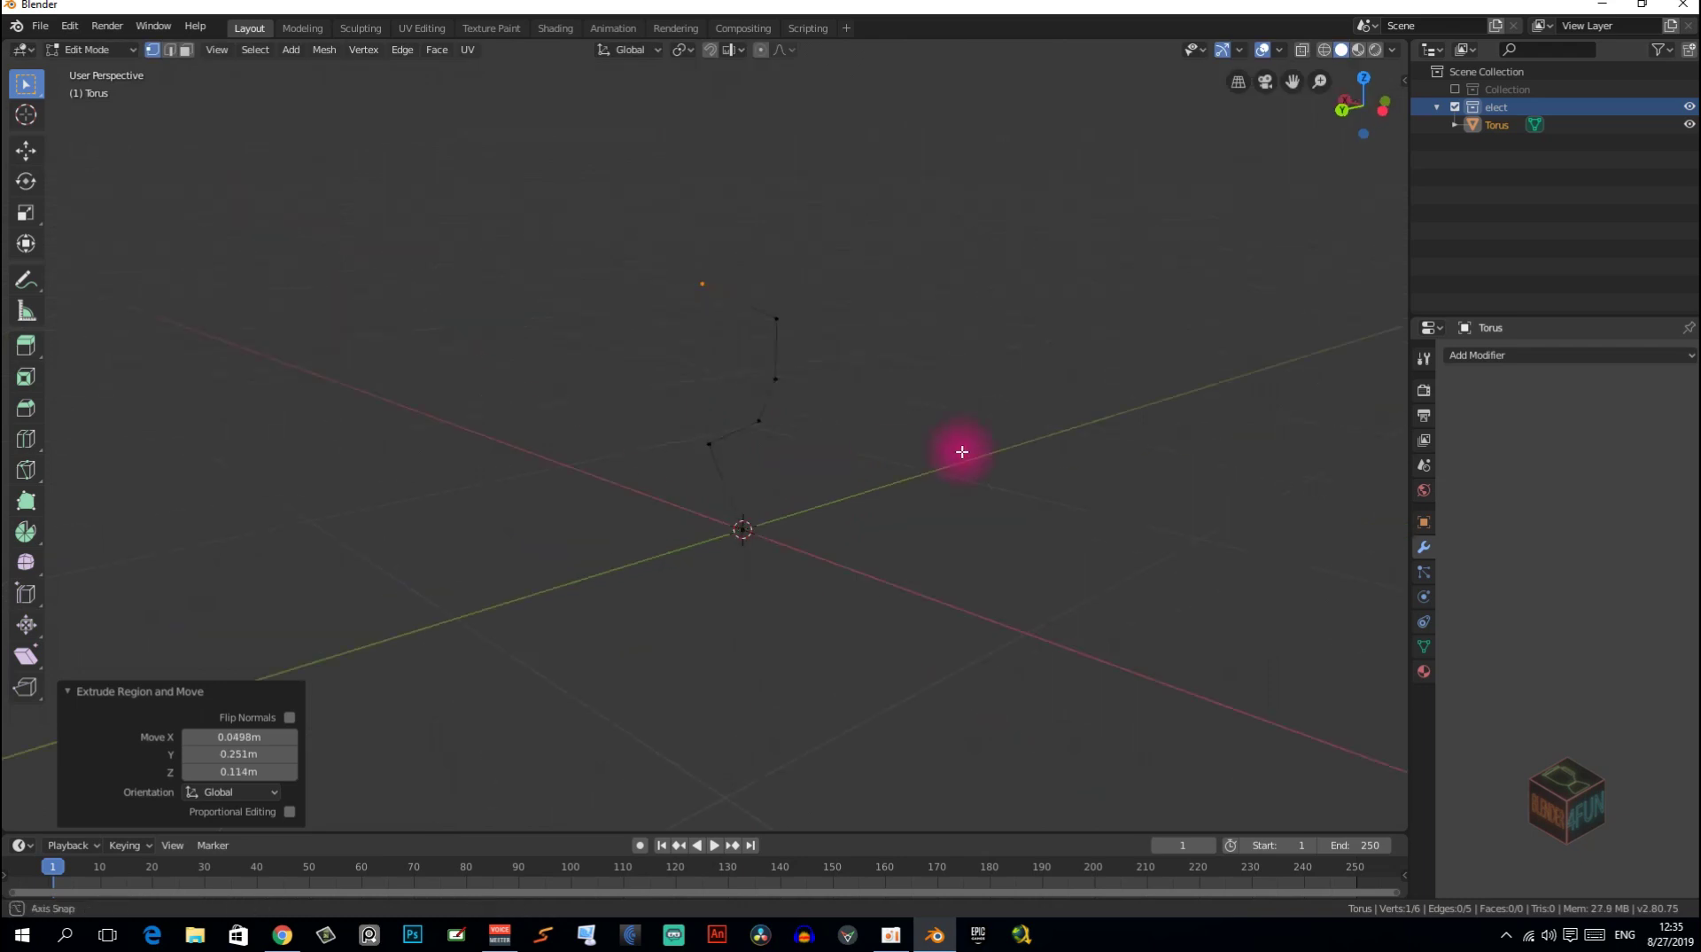
key(e)
click(923, 381)
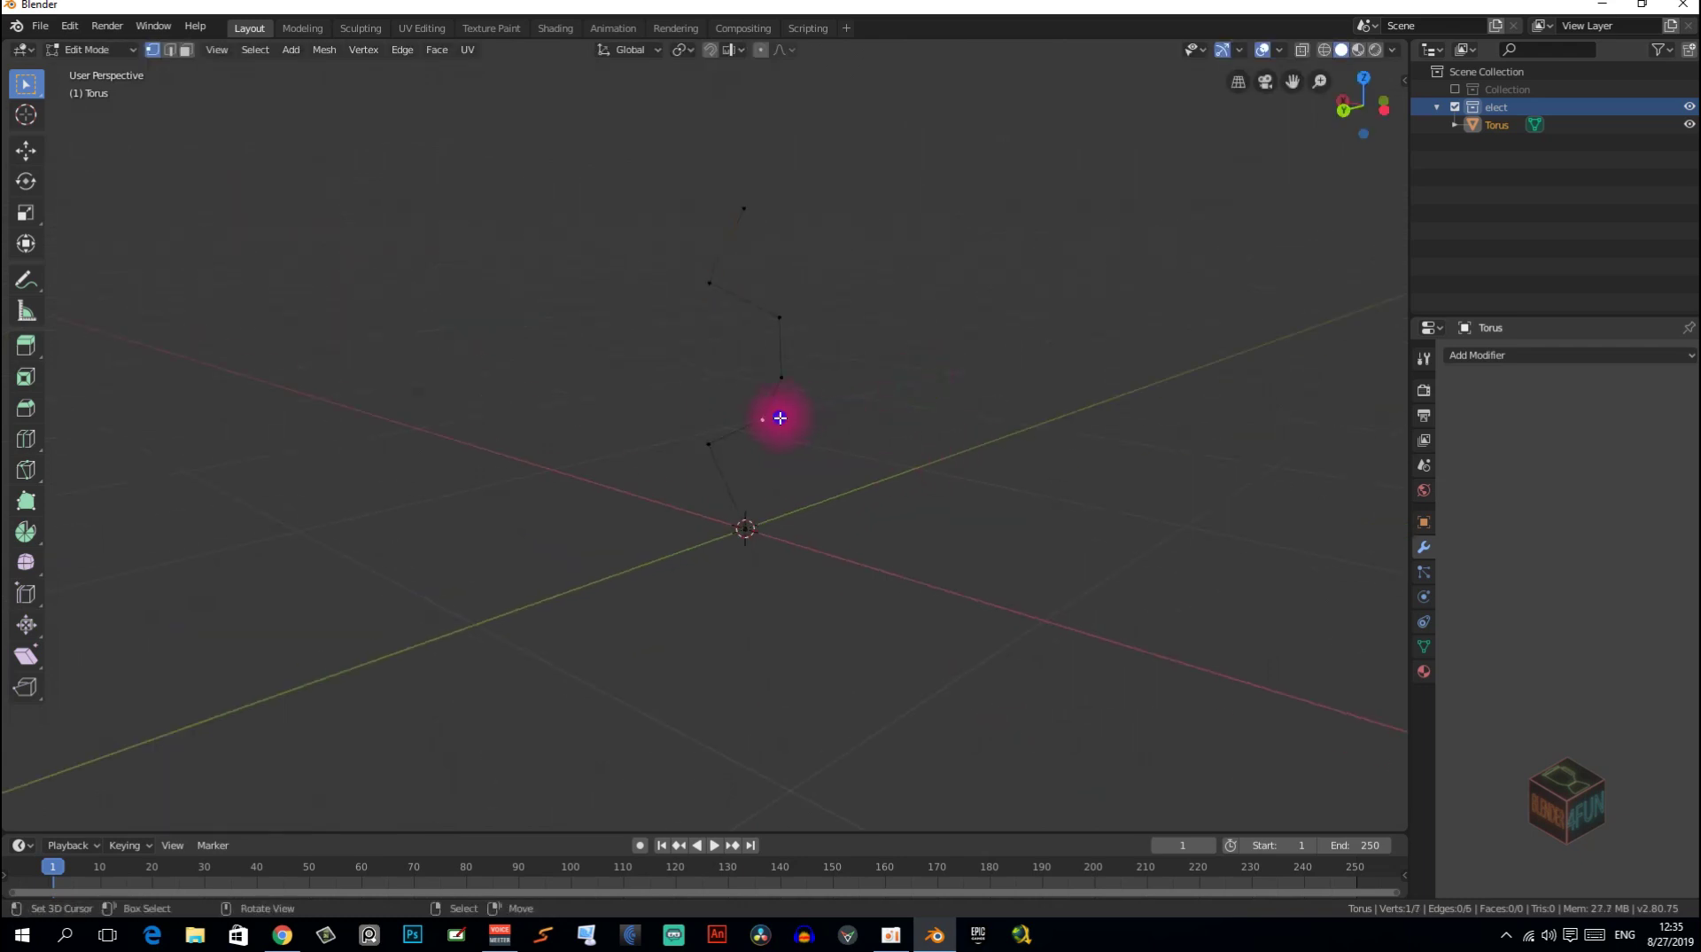
mouse_move(779, 417)
middle_down()
mouse_move(903, 467)
mouse_move(942, 557)
middle_up()
key(e)
click(954, 458)
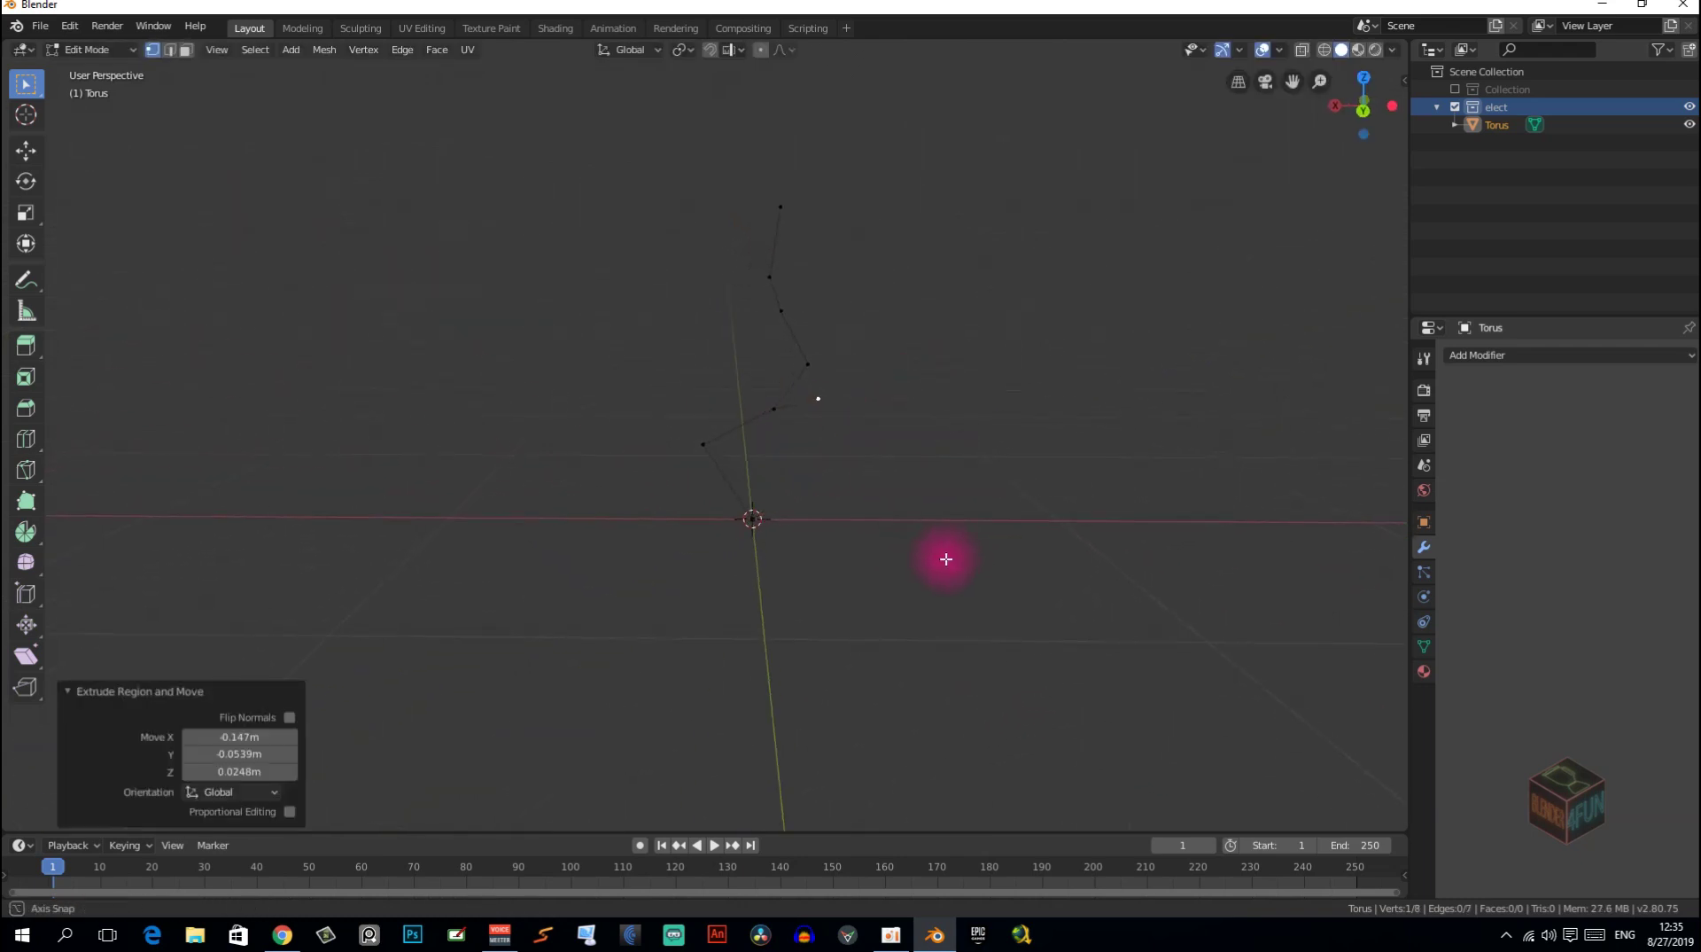
key(e)
click(980, 576)
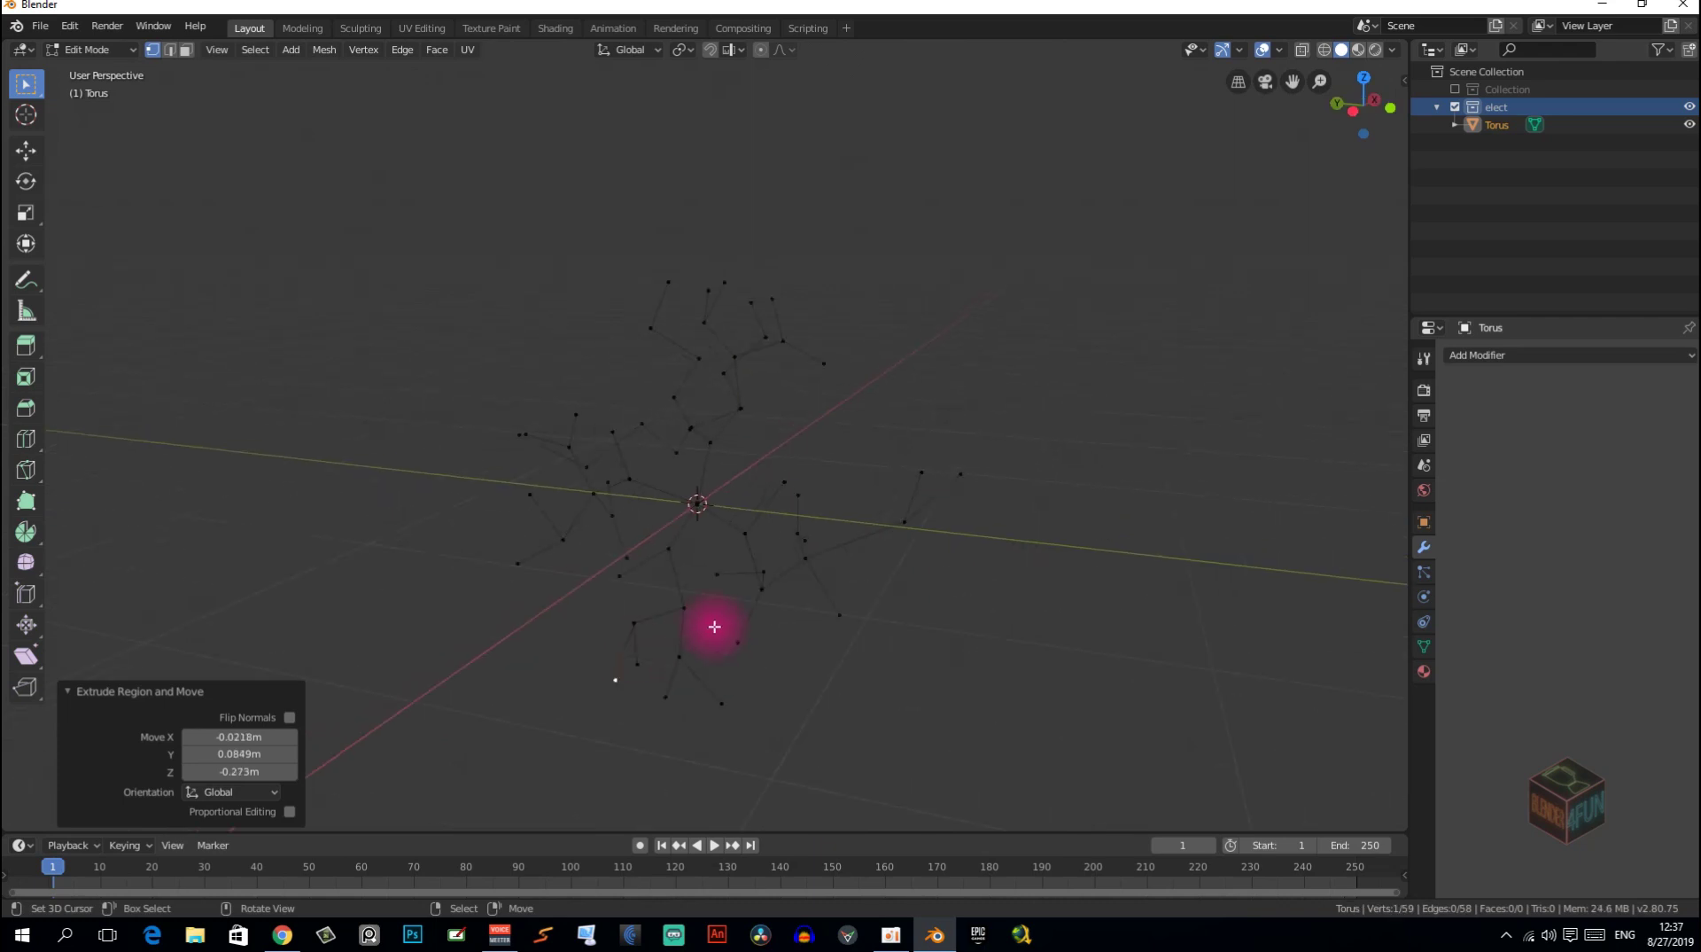
mouse_move(714, 626)
middle_down()
mouse_move(511, 579)
mouse_move(623, 608)
mouse_move(673, 668)
mouse_move(661, 608)
mouse_move(602, 576)
middle_up()
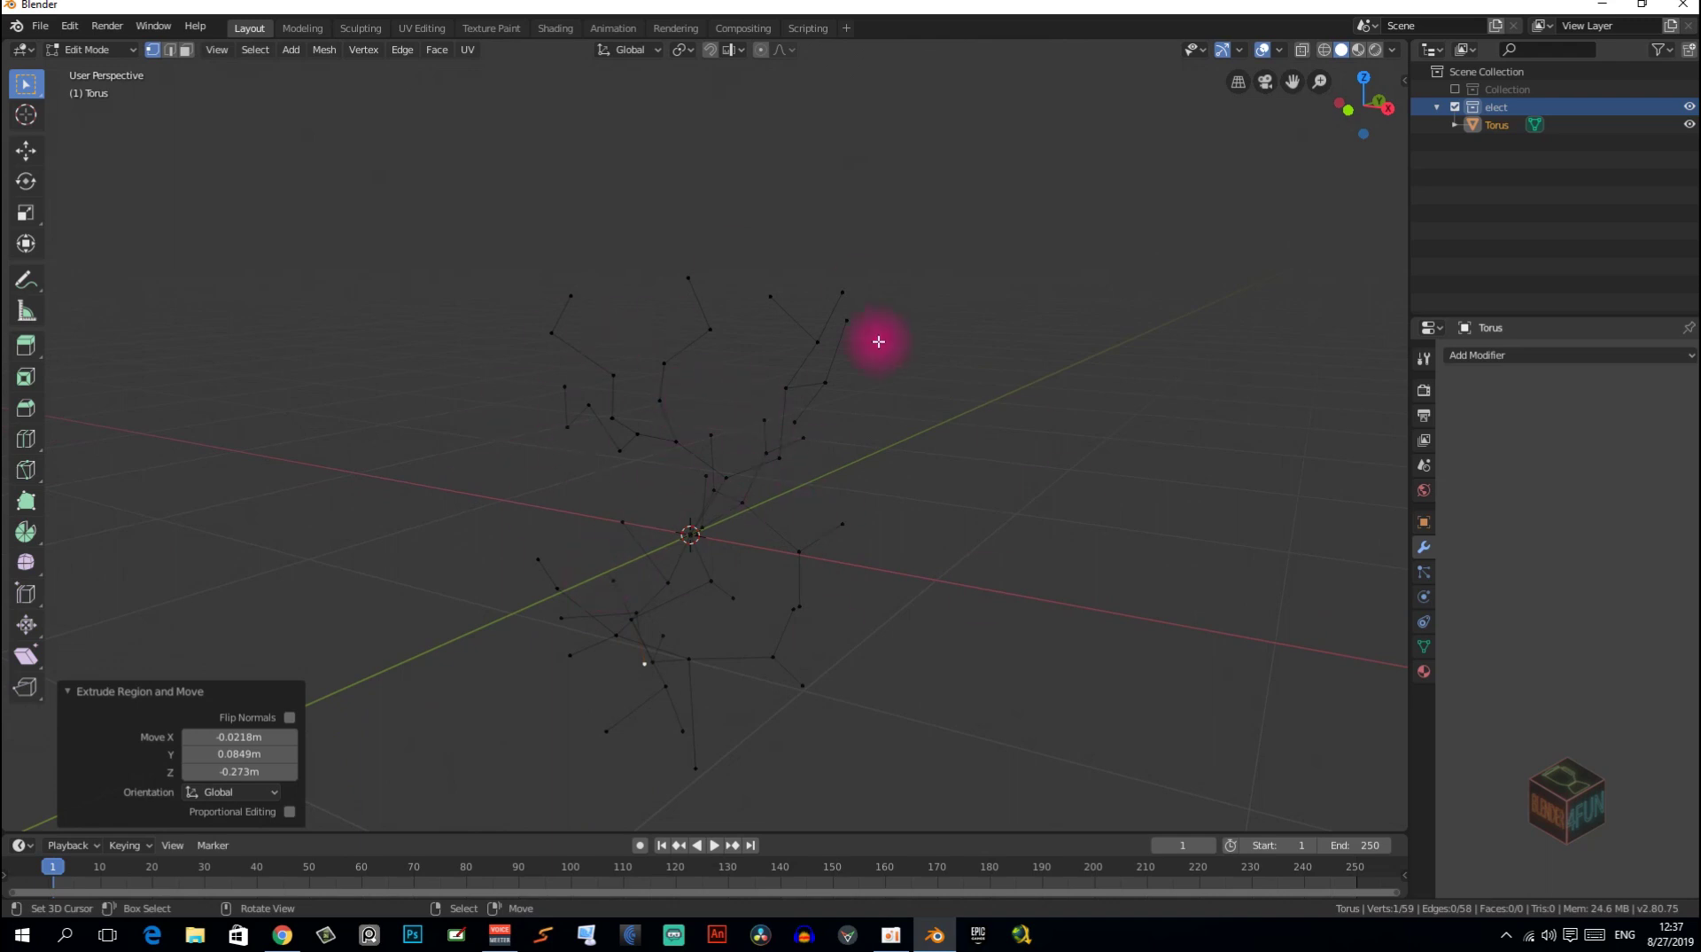
Add a Skin modifier to the lightning mesh, then re-enter Edit Mode and select all vertices.
key(Tab)
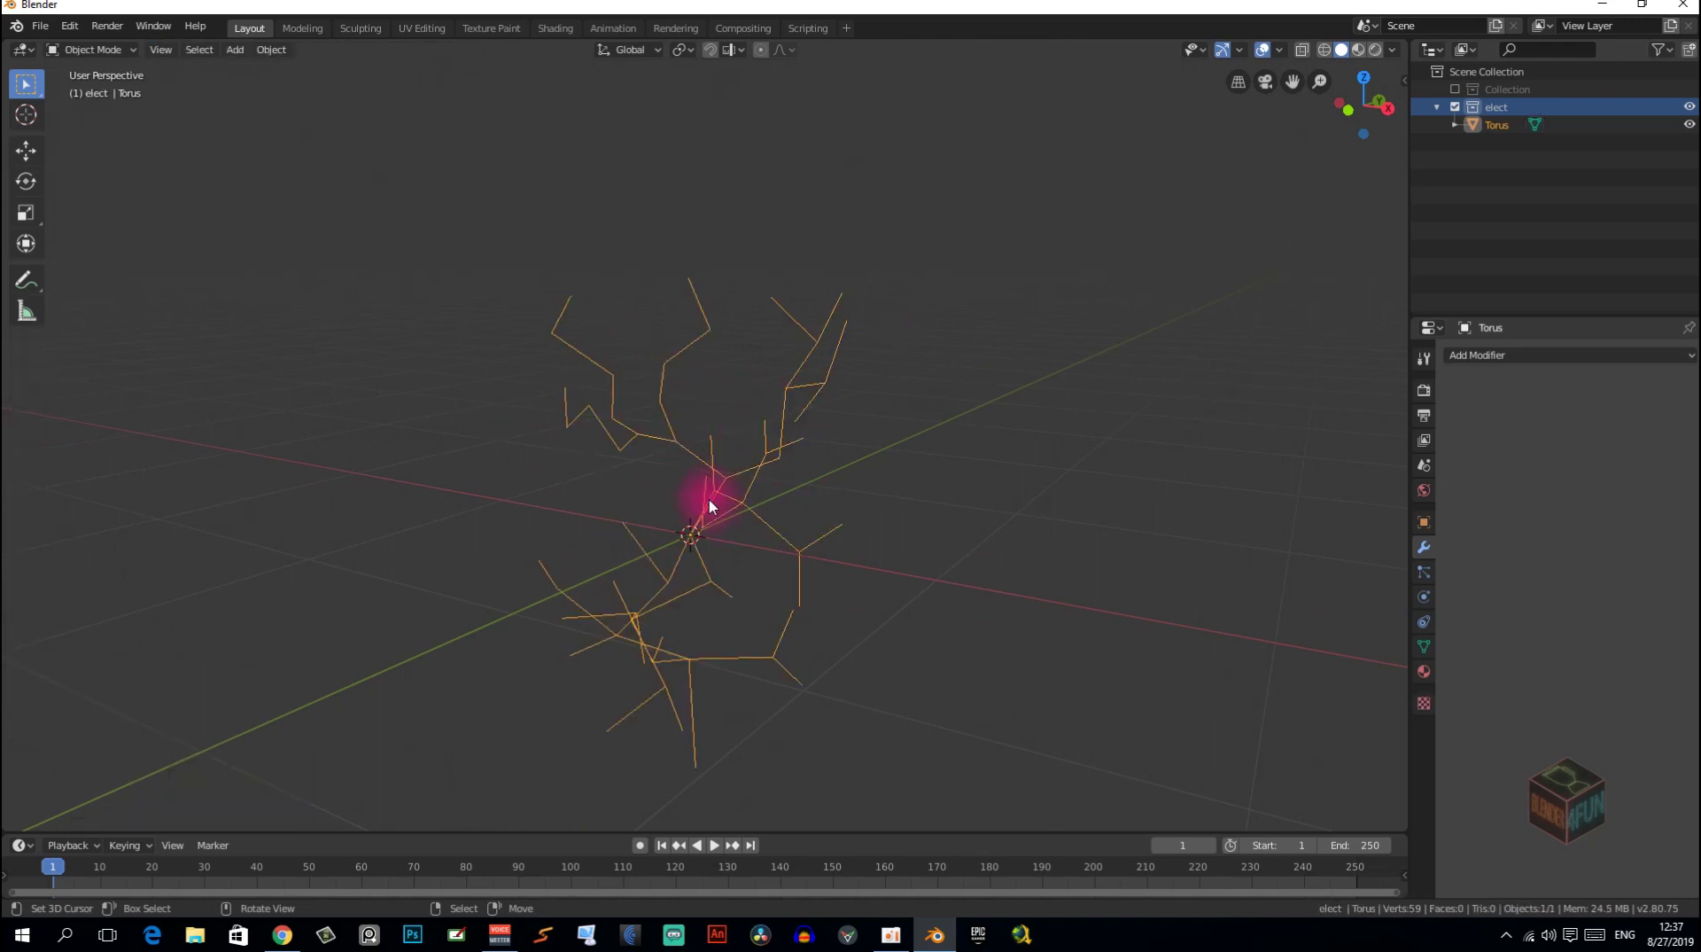
mouse_move(709, 499)
middle_down()
mouse_move(764, 520)
mouse_move(742, 542)
mouse_move(810, 530)
mouse_move(854, 564)
middle_up()
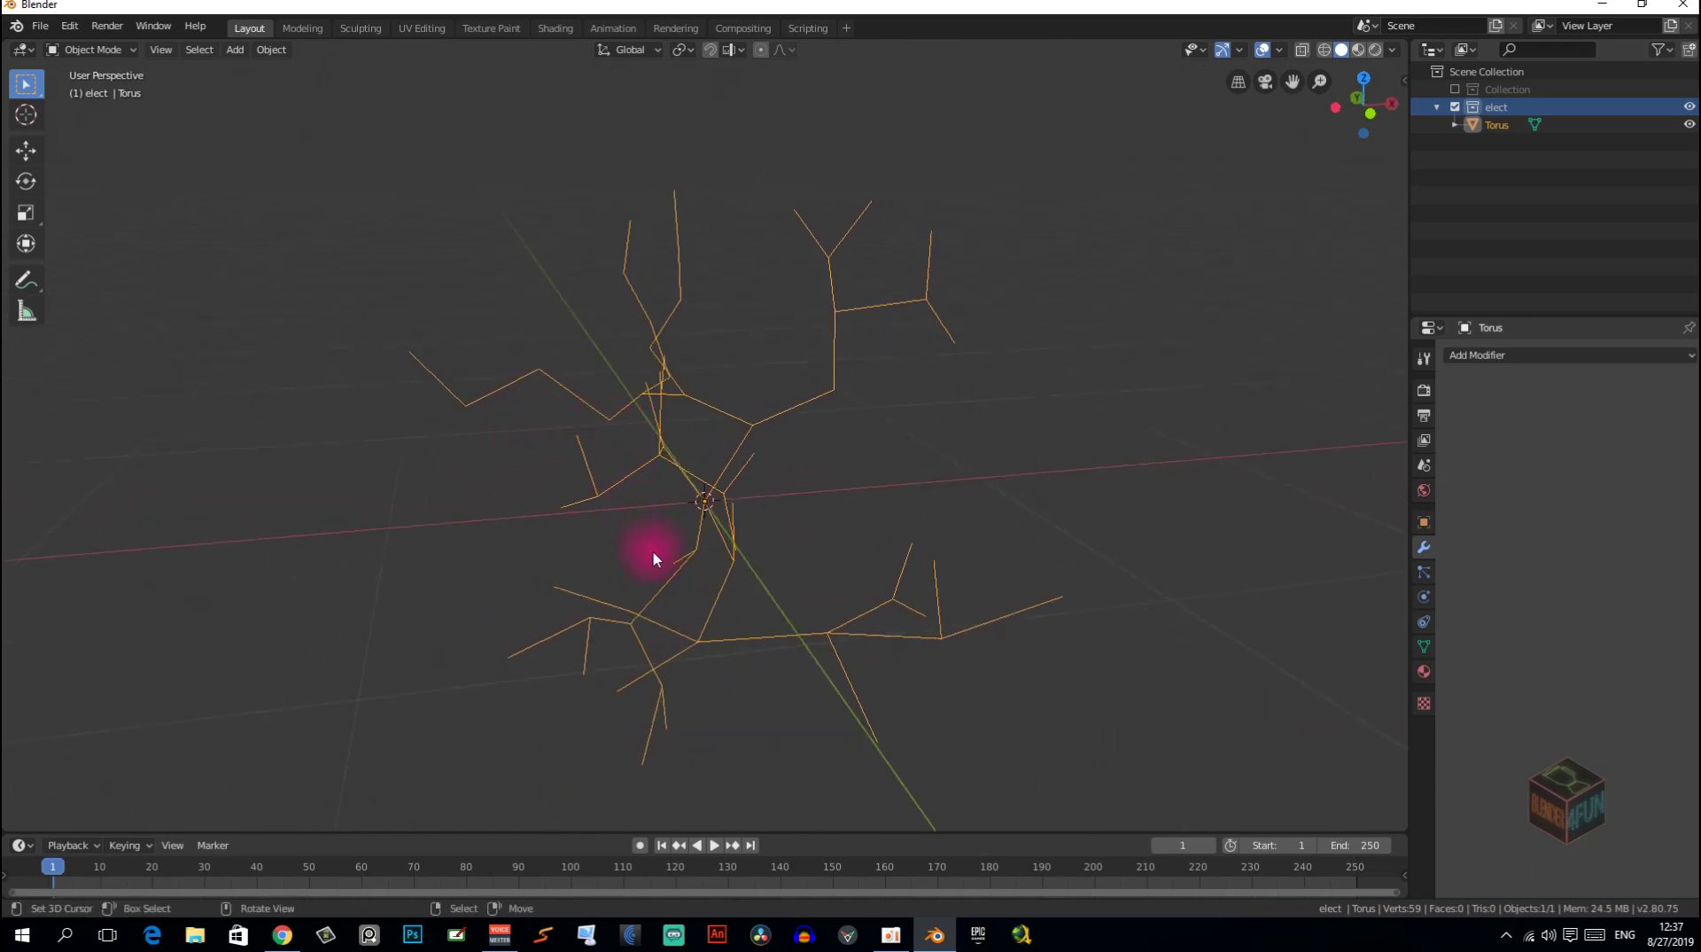
click(1539, 355)
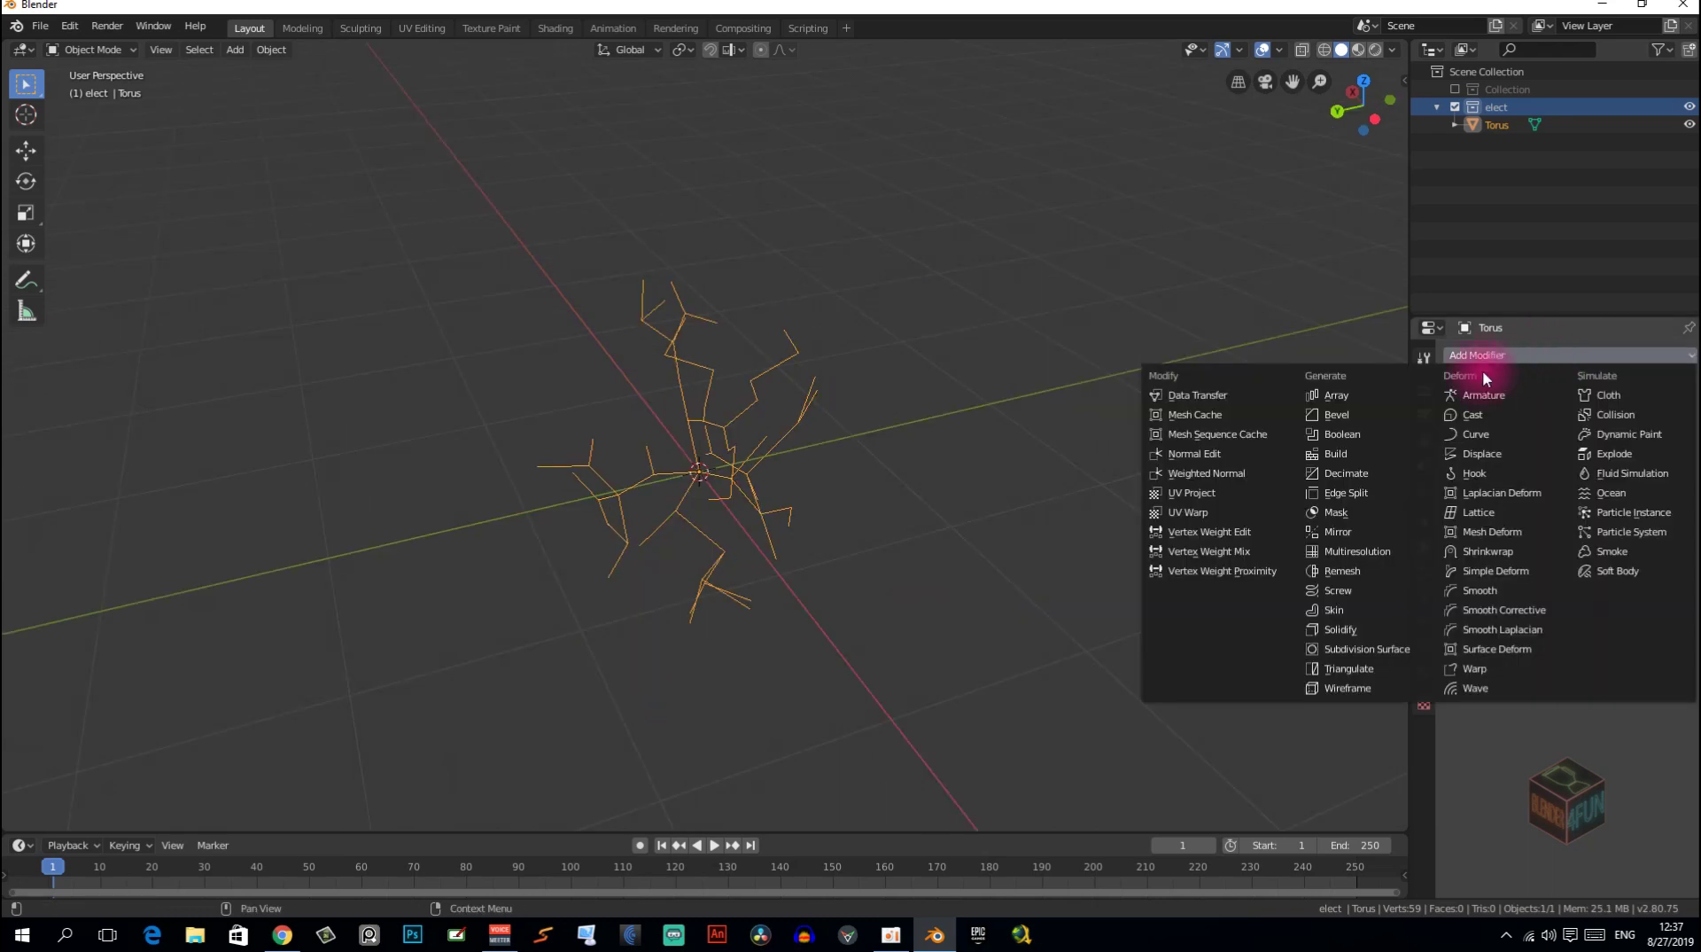
click(1333, 602)
mouse_move(1332, 603)
middle_down()
mouse_move(806, 486)
mouse_move(851, 470)
mouse_move(930, 482)
mouse_move(912, 486)
mouse_move(950, 505)
mouse_move(1049, 501)
middle_up()
scroll(849, 483, up, 2)
key(Tab)
key(q)
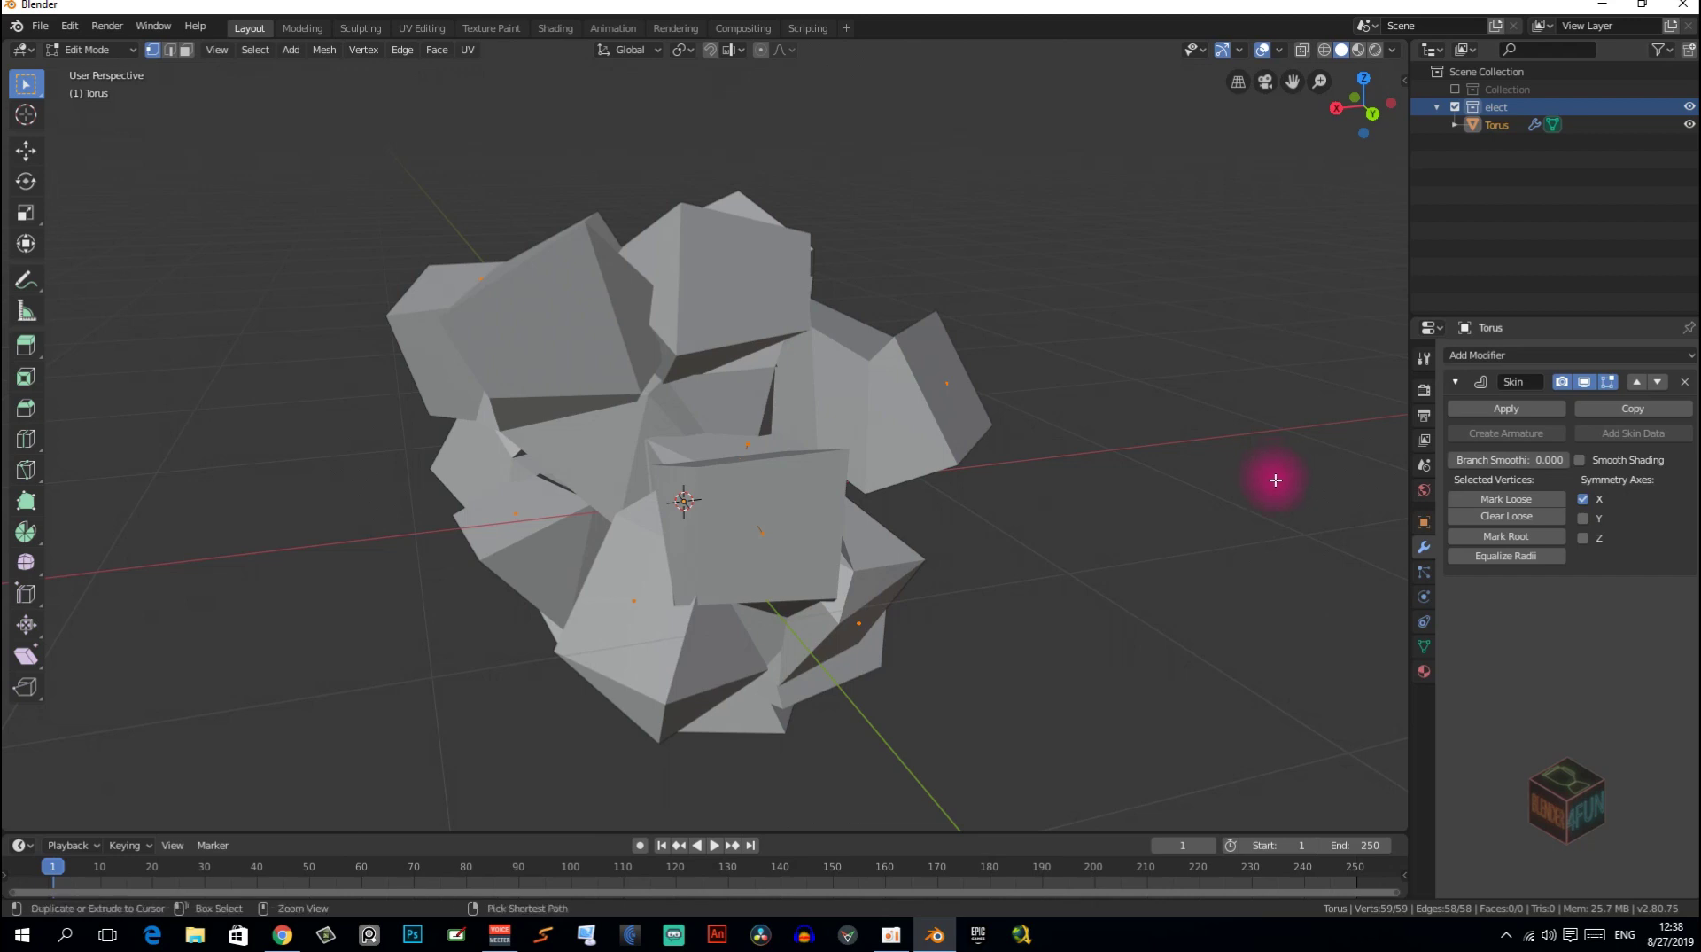
Scale the skin radius down to 0.033 with Ctrl+A and return to Object Mode.
key(ctrl+a)
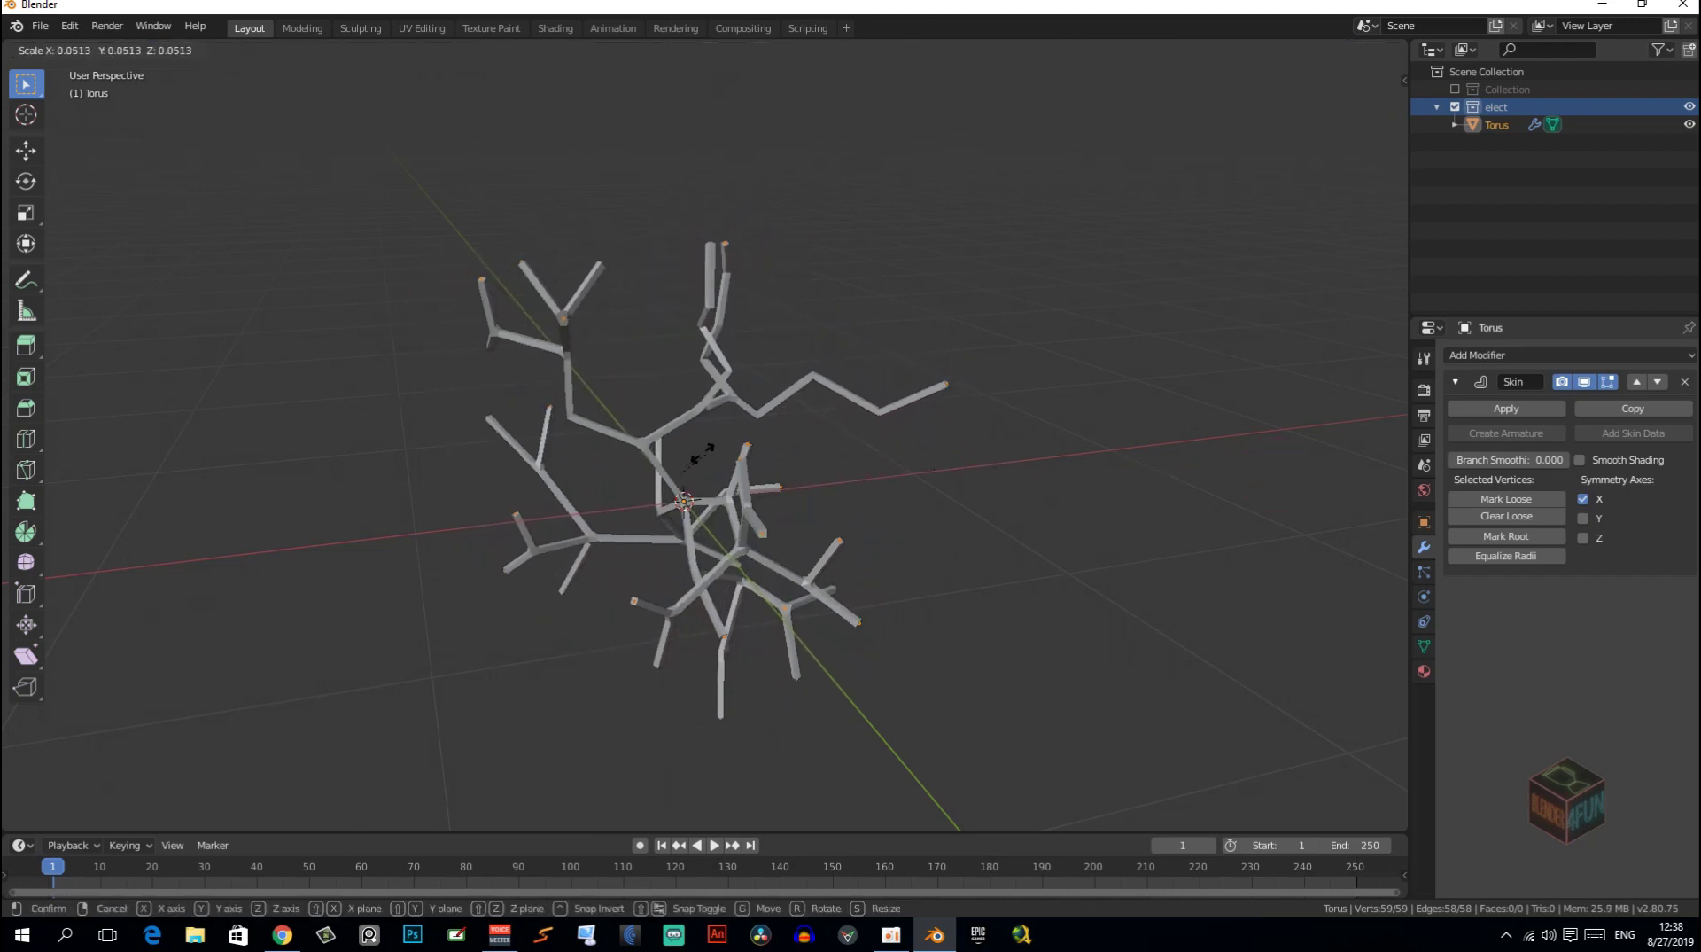
click(699, 463)
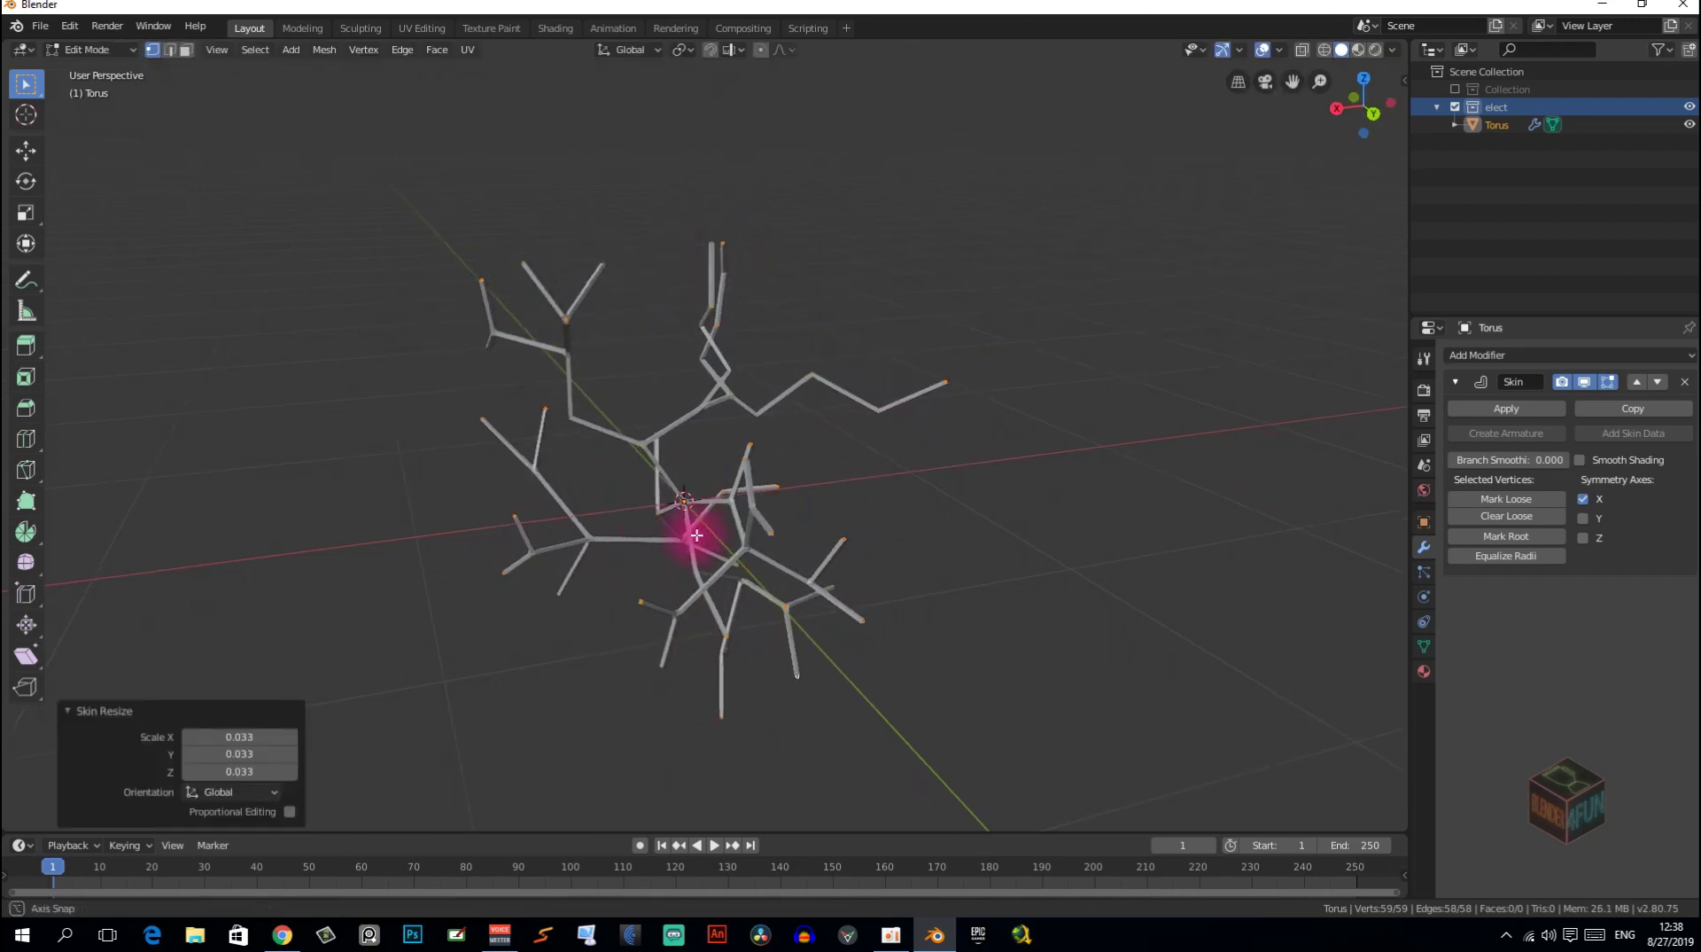
mouse_move(695, 531)
middle_down()
mouse_move(904, 542)
mouse_move(805, 588)
mouse_move(865, 602)
mouse_move(820, 512)
mouse_move(866, 558)
mouse_move(821, 546)
mouse_move(930, 467)
middle_up()
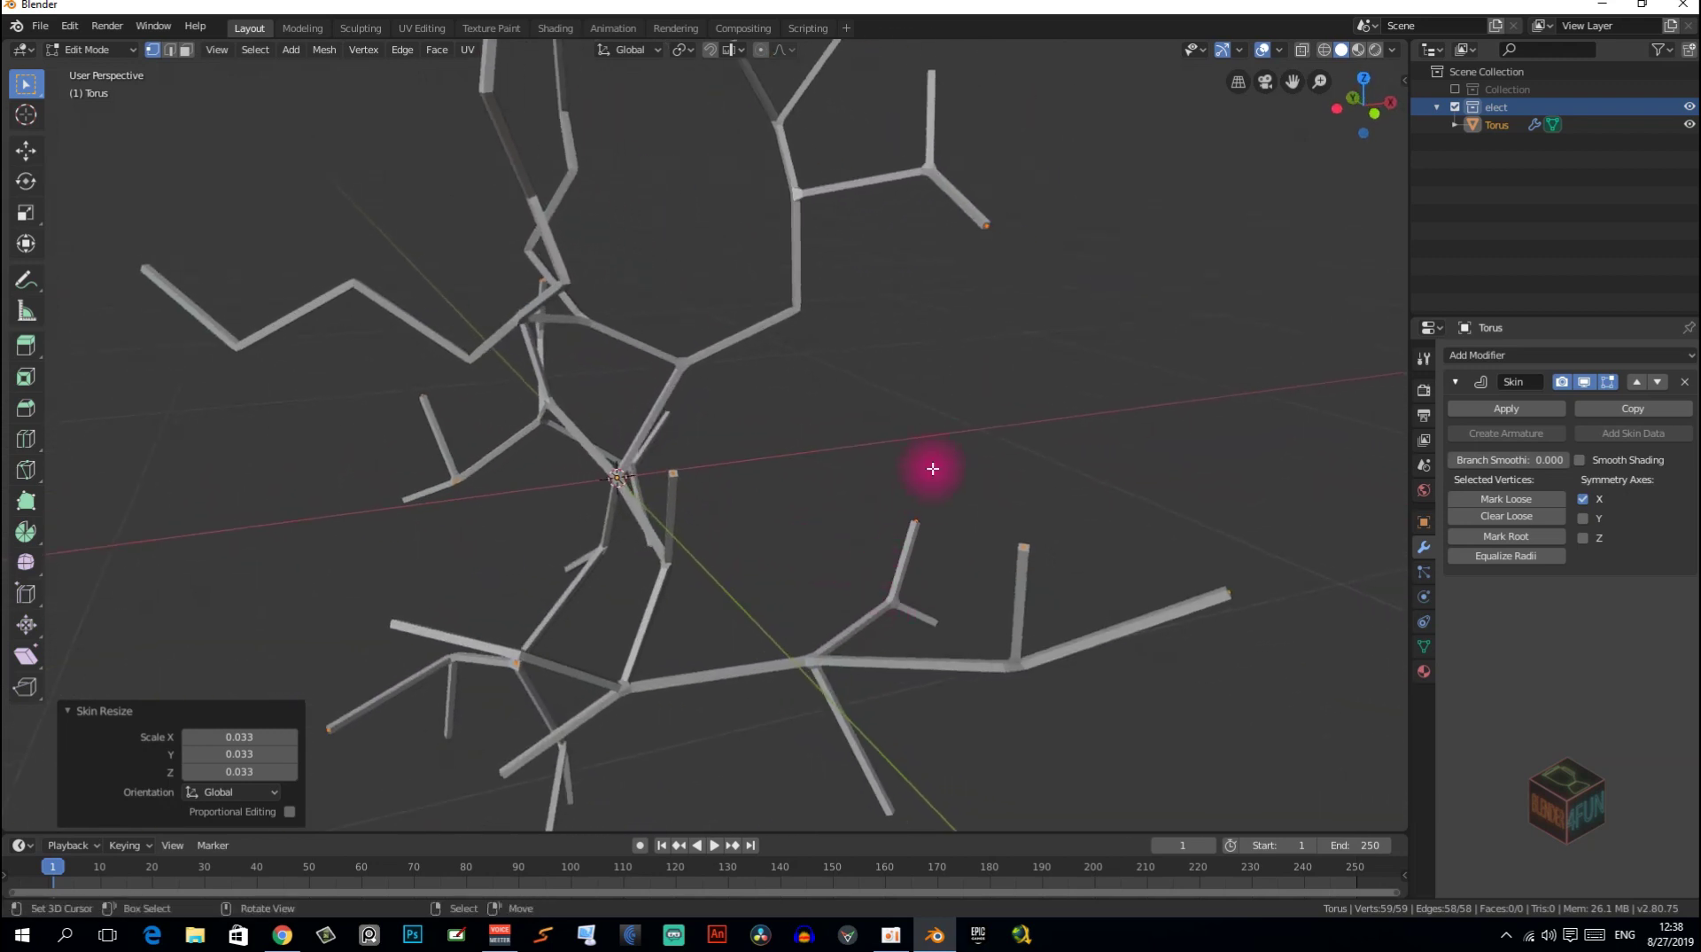
mouse_move(709, 471)
middle_down()
mouse_move(646, 540)
mouse_move(729, 524)
mouse_move(646, 543)
mouse_move(676, 585)
mouse_move(714, 589)
mouse_move(724, 571)
mouse_move(665, 490)
mouse_move(1052, 482)
mouse_move(976, 456)
mouse_move(939, 533)
middle_up()
key(Tab)
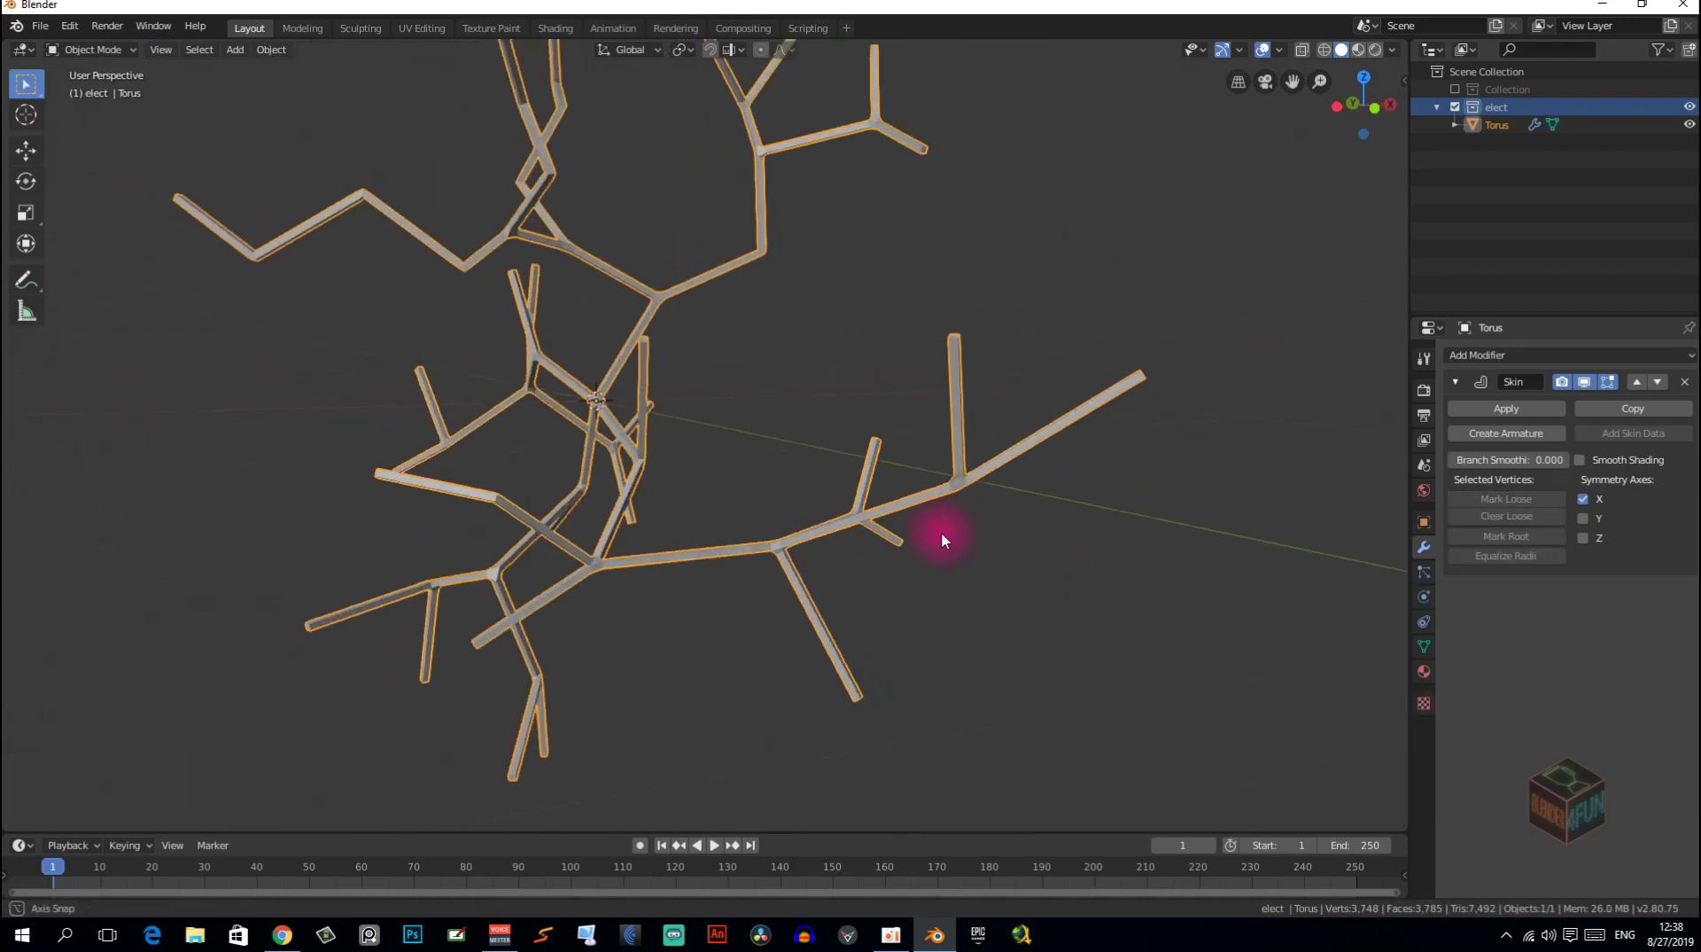
Add a Subdivision Surface modifier below the Skin modifier.
click(1624, 357)
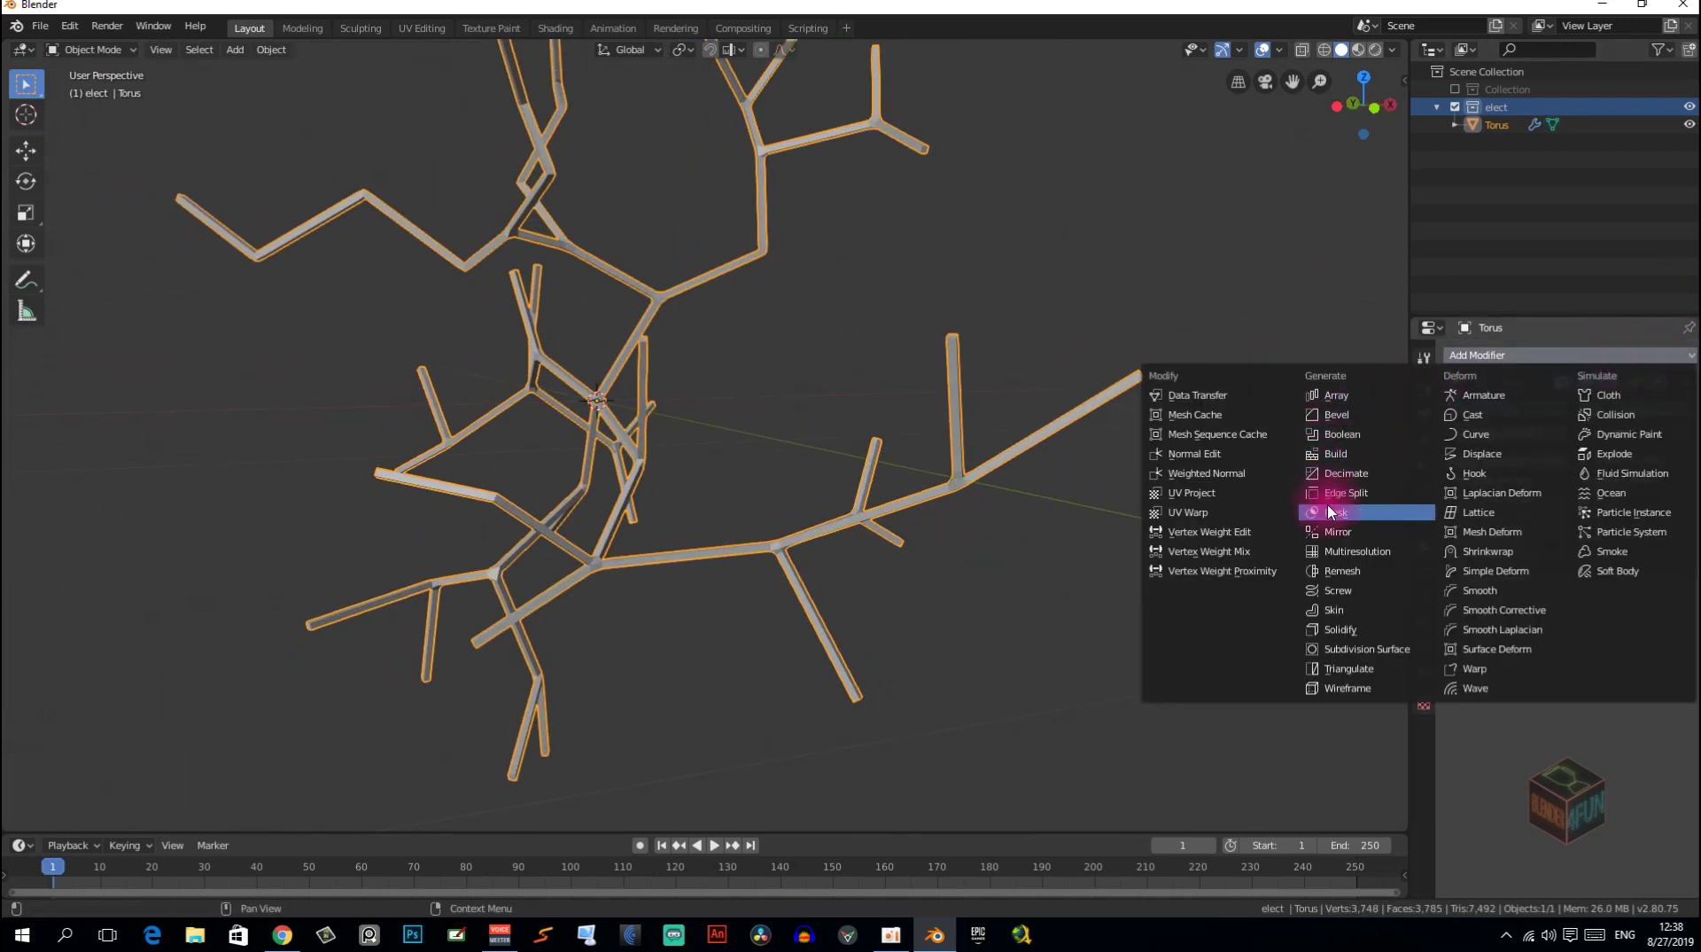
click(1369, 648)
middle_drag(1097, 532, 1098, 551)
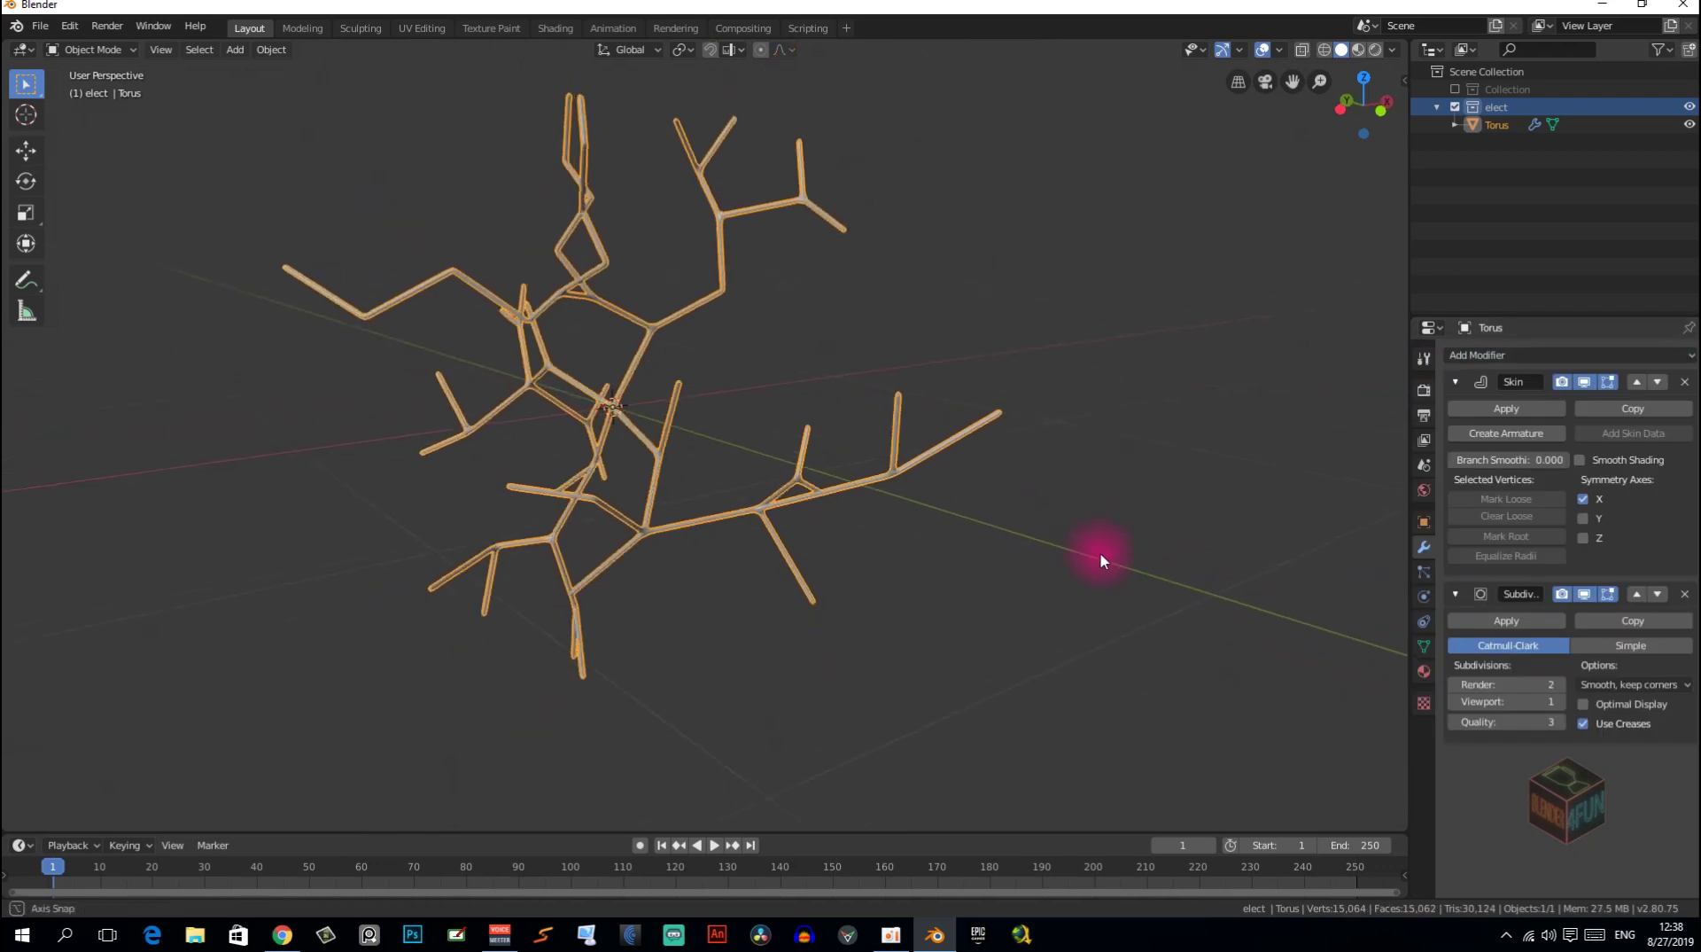
Collapse the Skin panel and raise the Subdivision viewport levels to 2.
click(1452, 381)
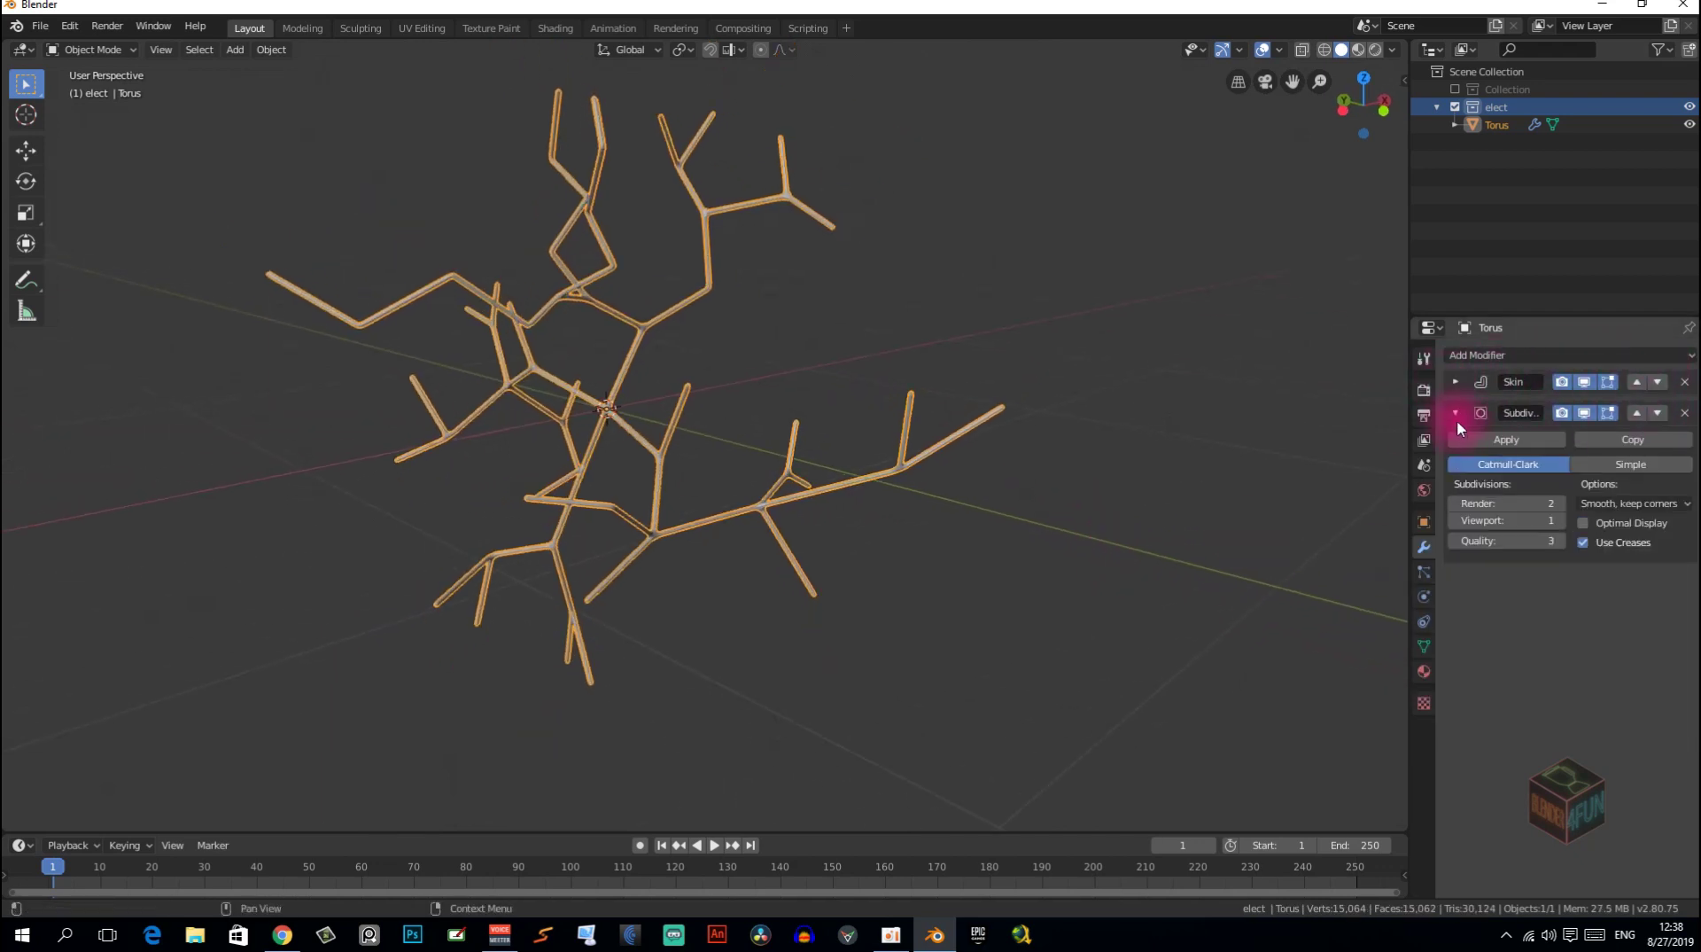
click(1456, 412)
click(1457, 411)
click(1457, 412)
click(1457, 412)
click(1558, 521)
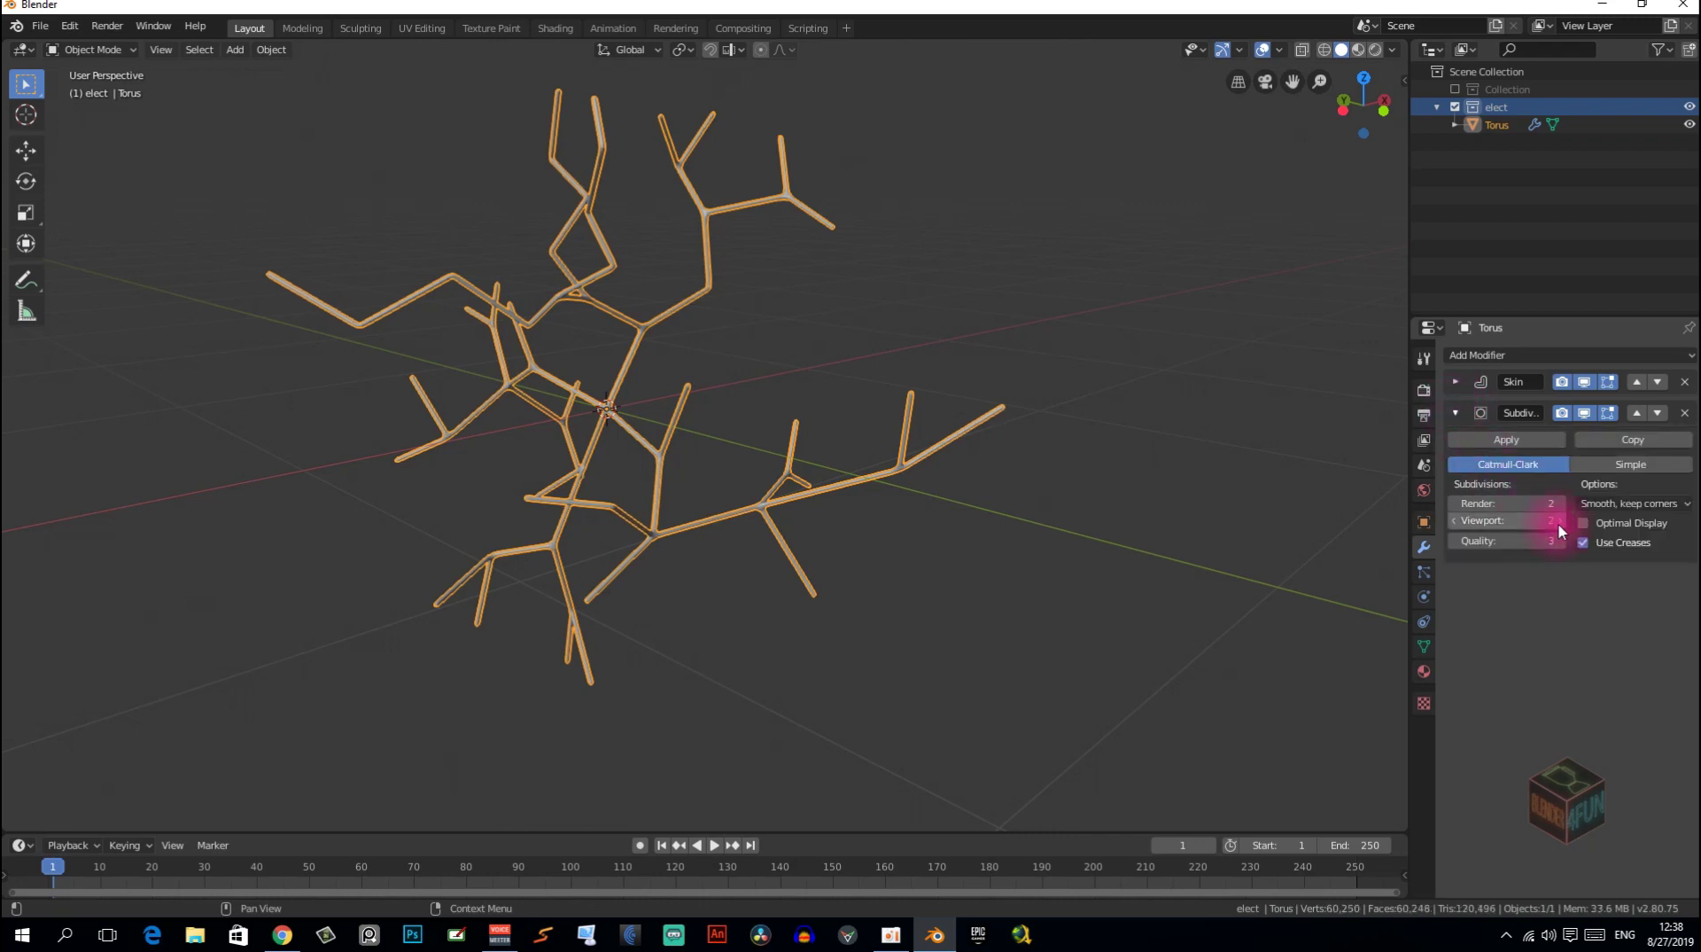
click(1485, 356)
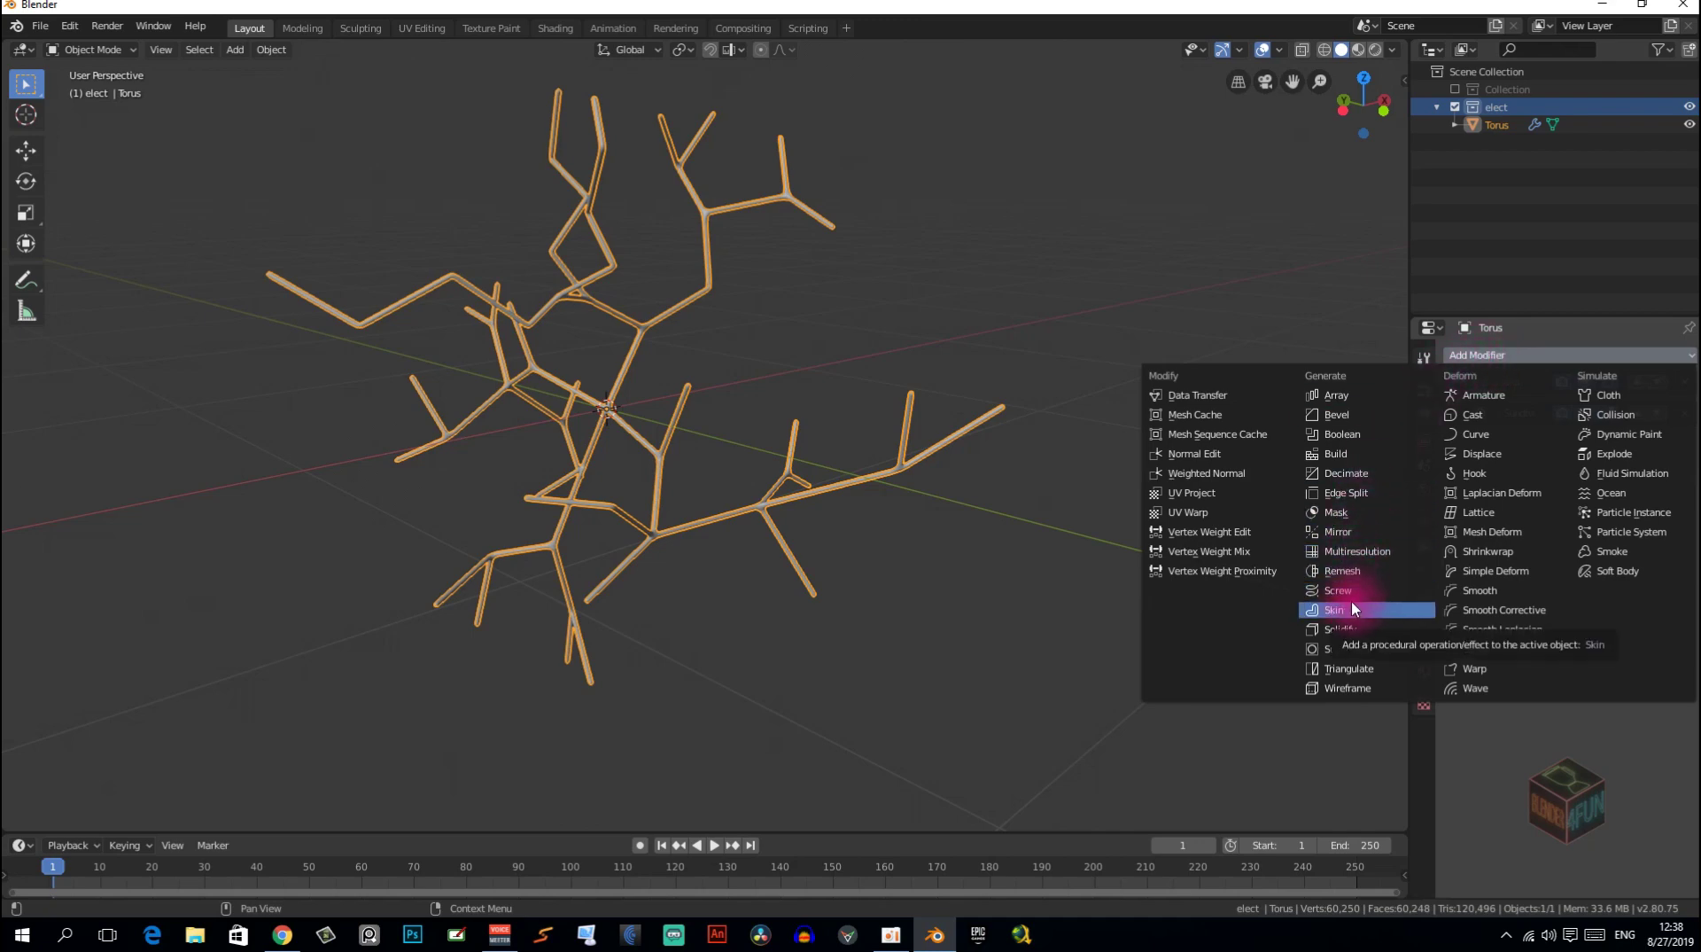
Add a Displace modifier and give it a new texture.
click(1494, 454)
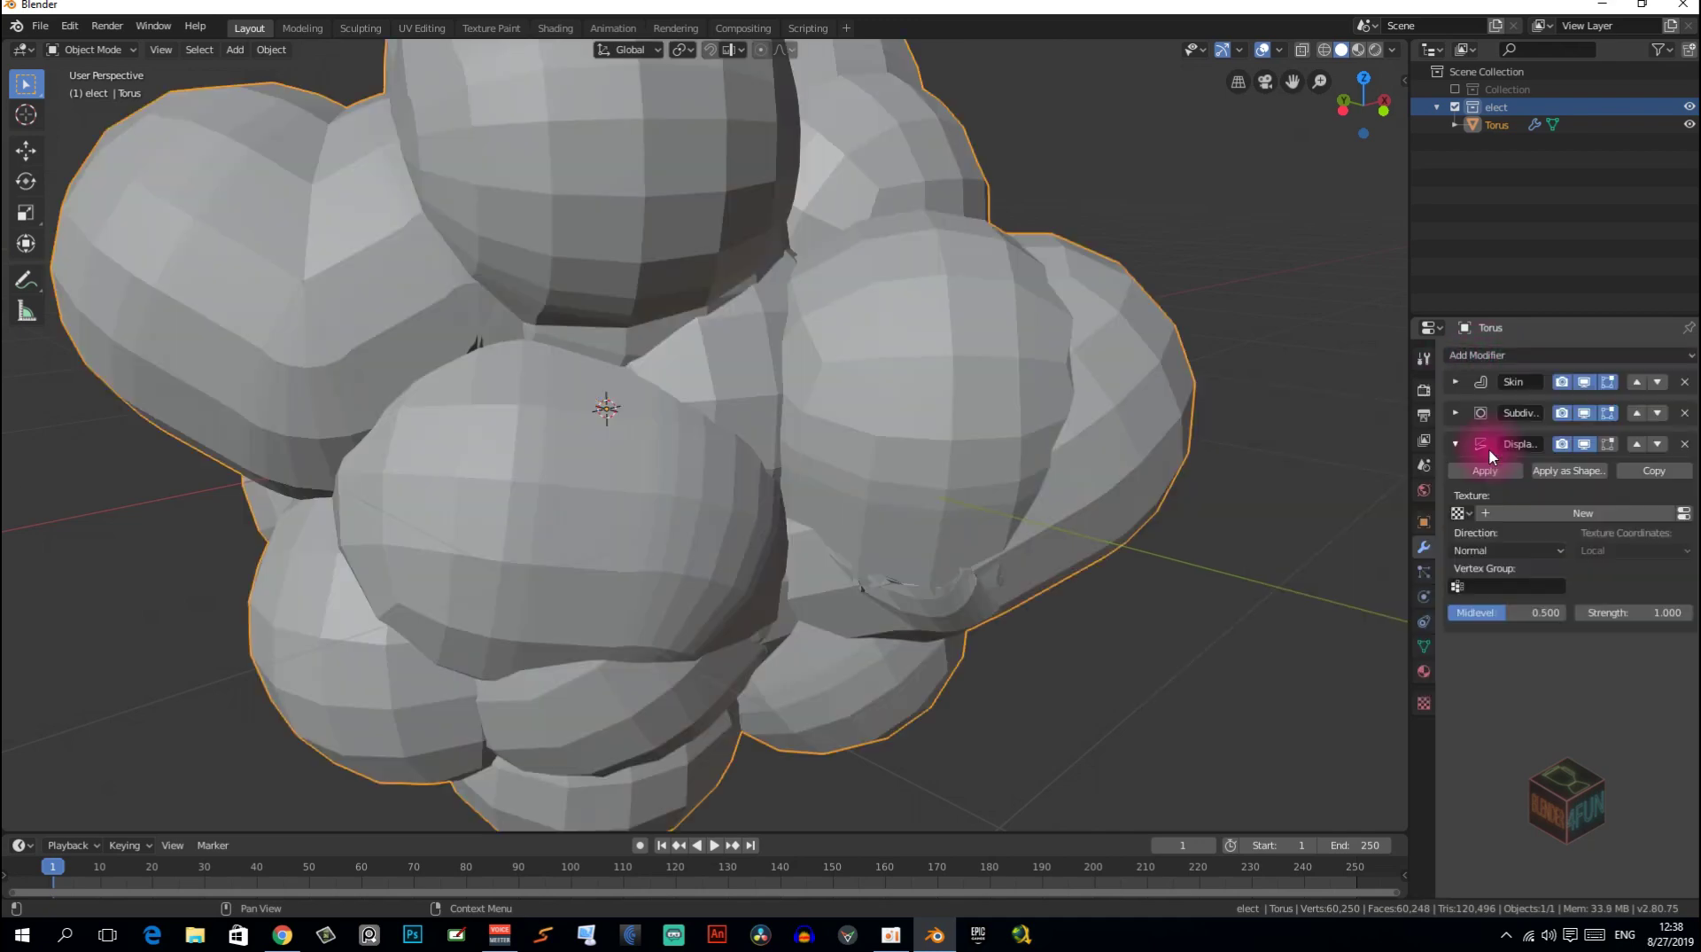
middle_drag(824, 481, 930, 474)
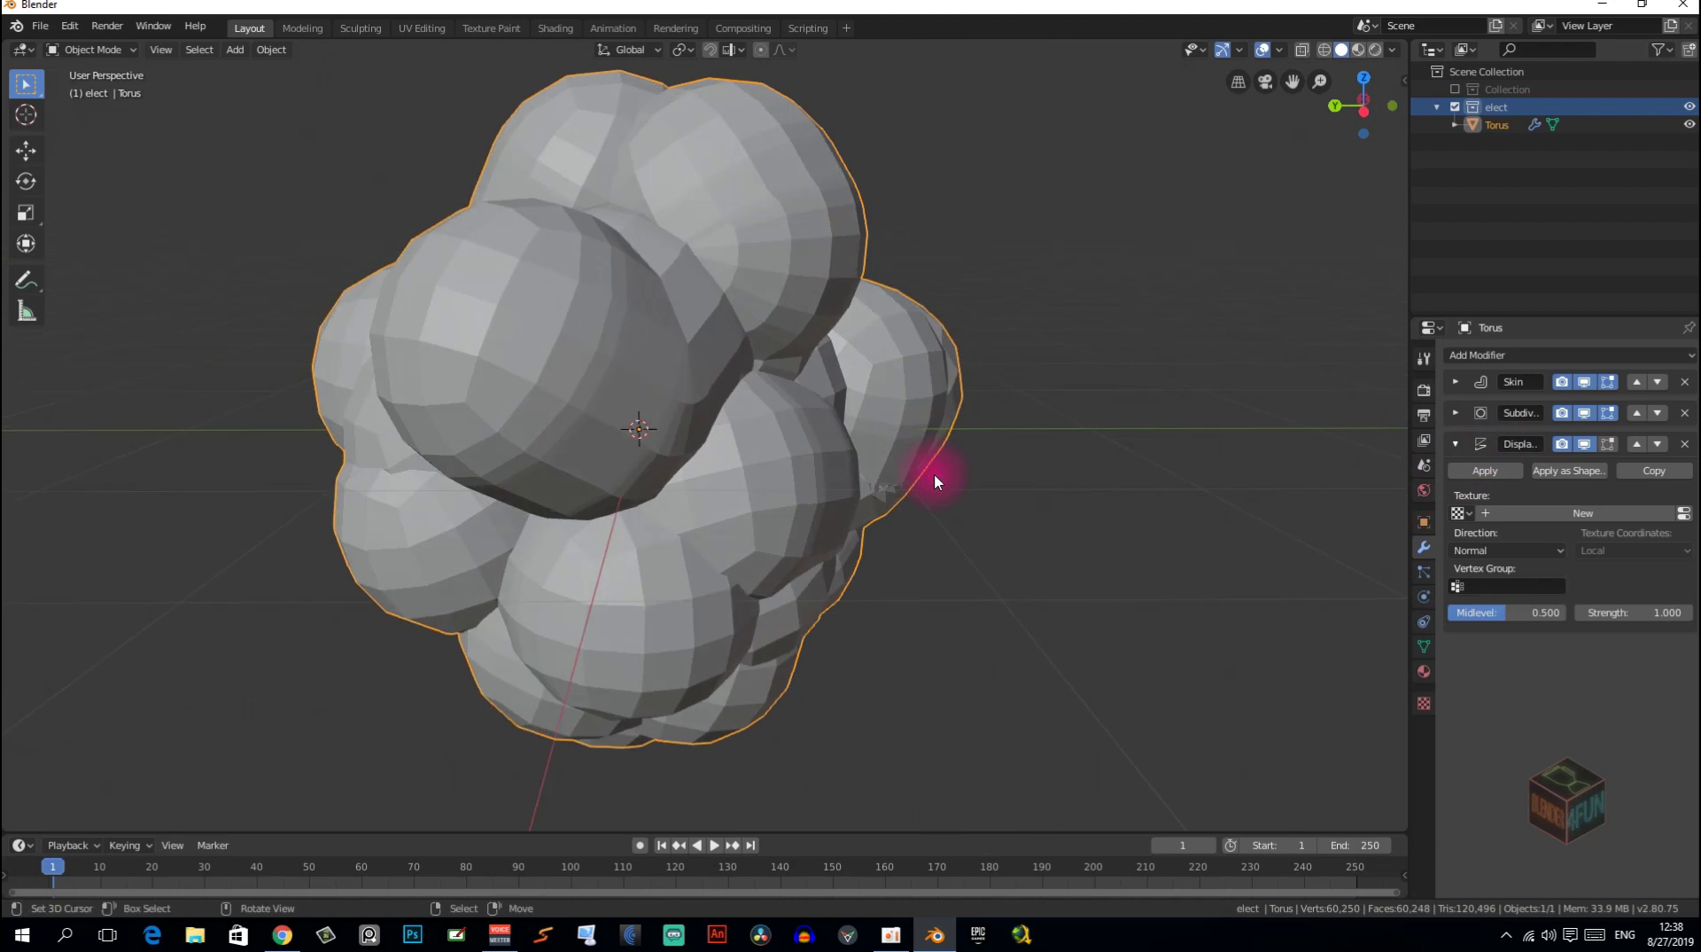
click(1565, 514)
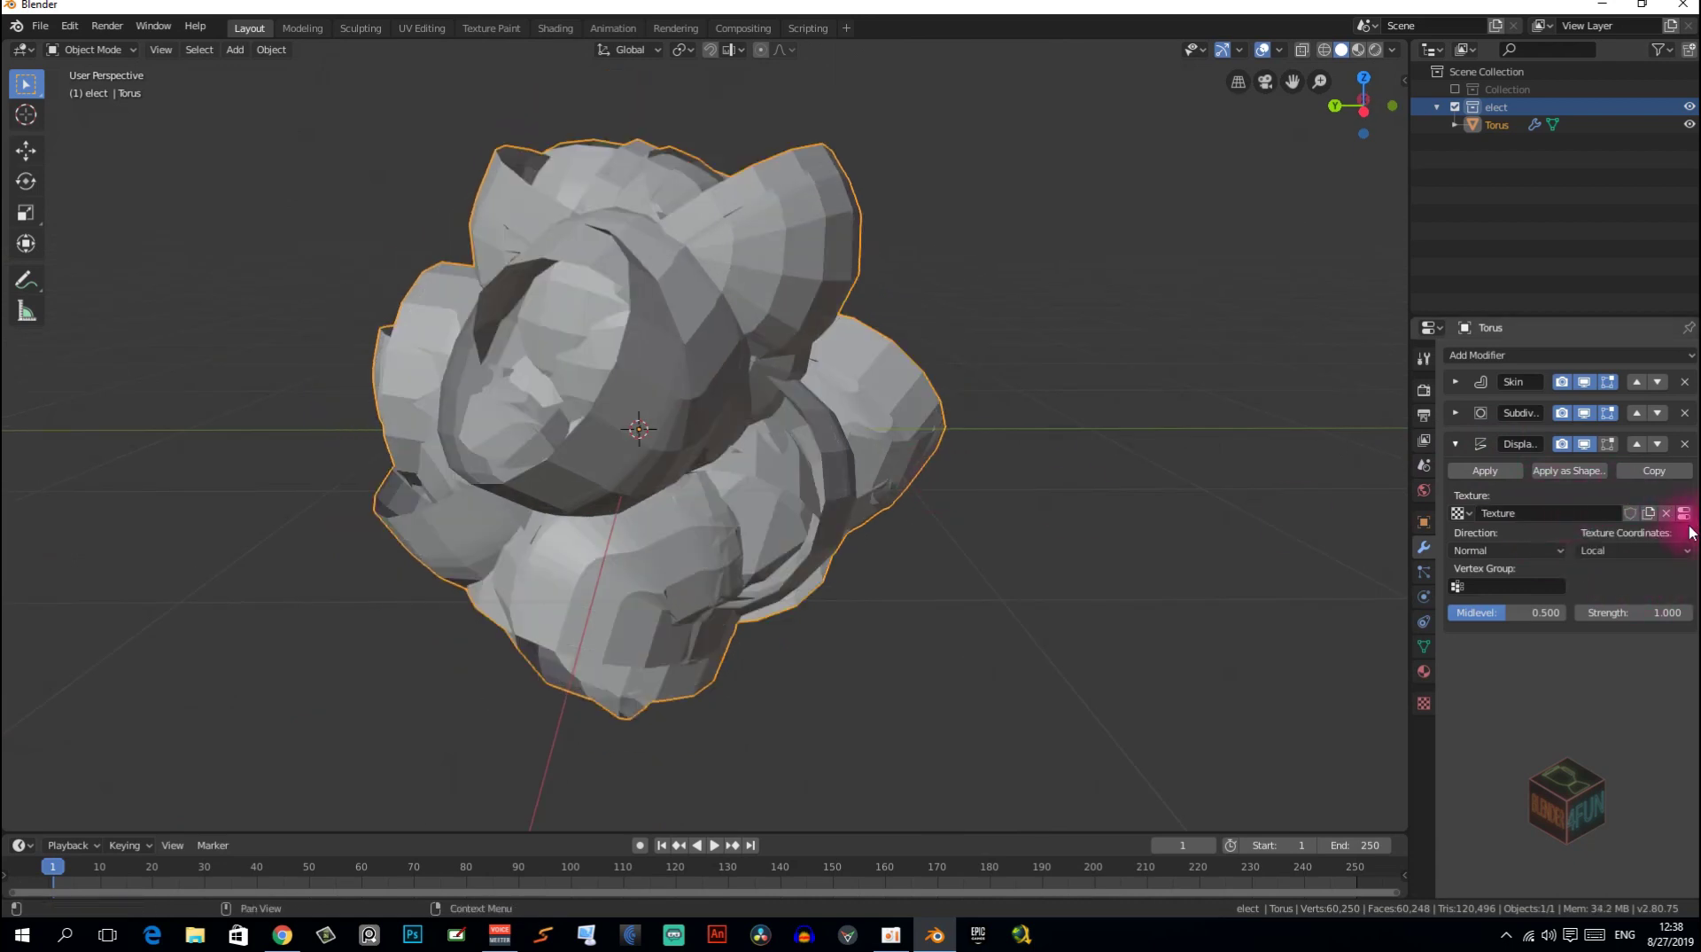
click(1682, 513)
Make the displacement texture a Clouds type with size 0.
click(1638, 411)
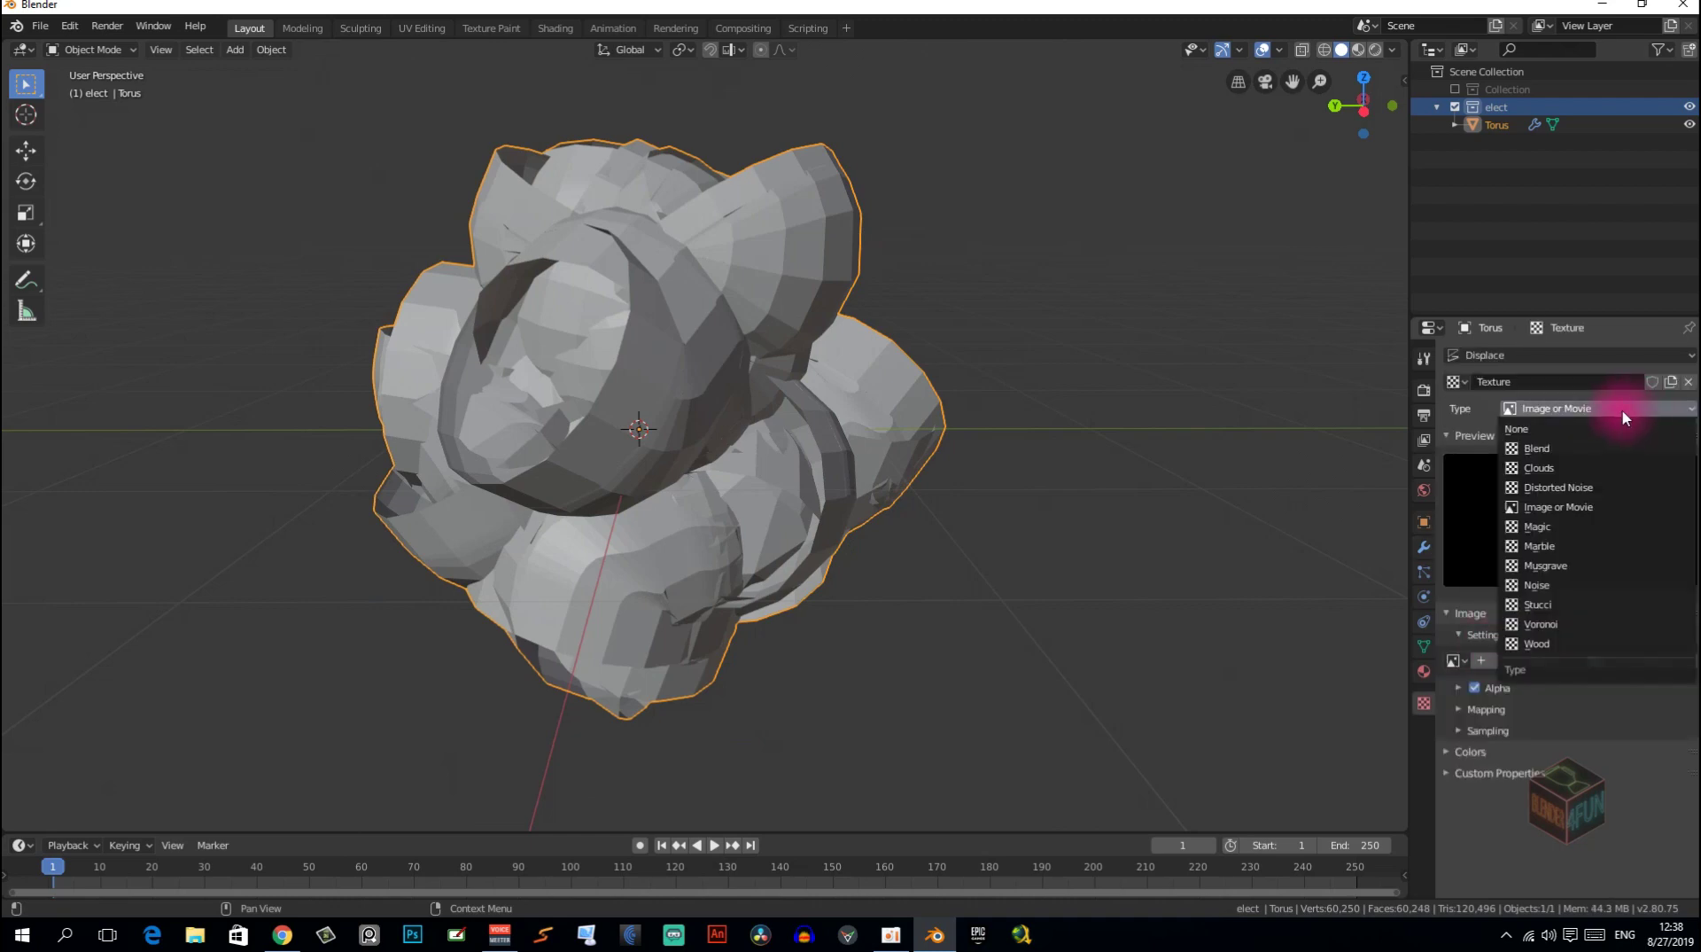
click(1539, 467)
mouse_move(975, 518)
middle_down()
mouse_move(760, 523)
mouse_move(801, 499)
middle_up()
scroll(922, 523, up, 3)
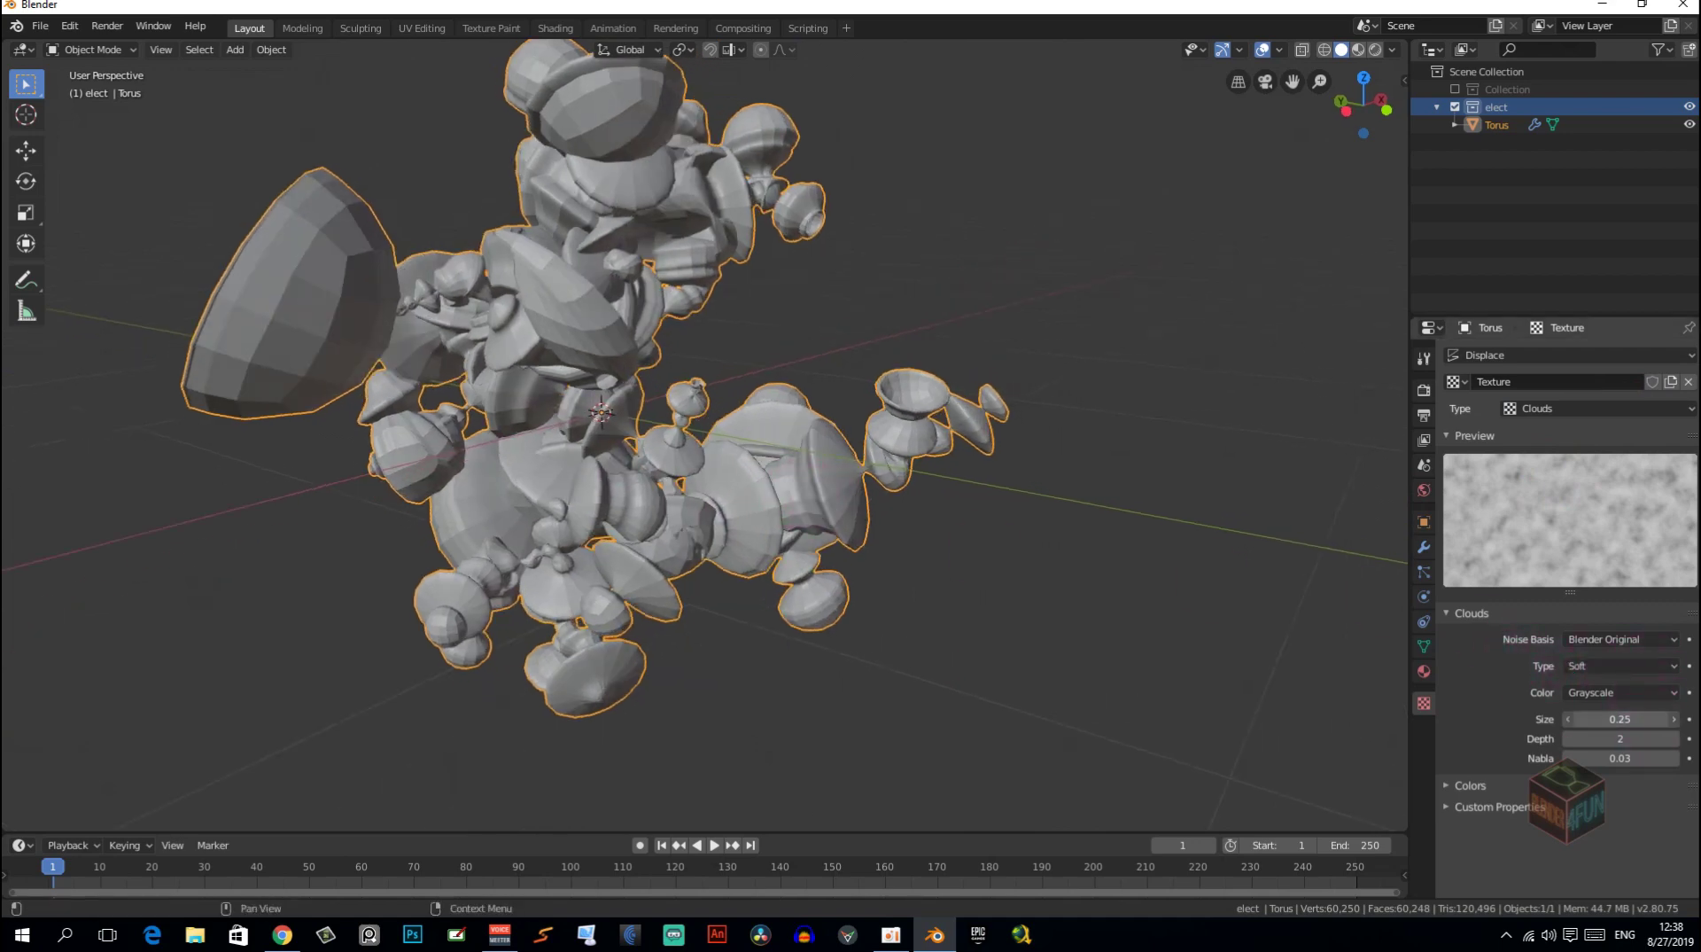
drag(1620, 719, 1577, 719)
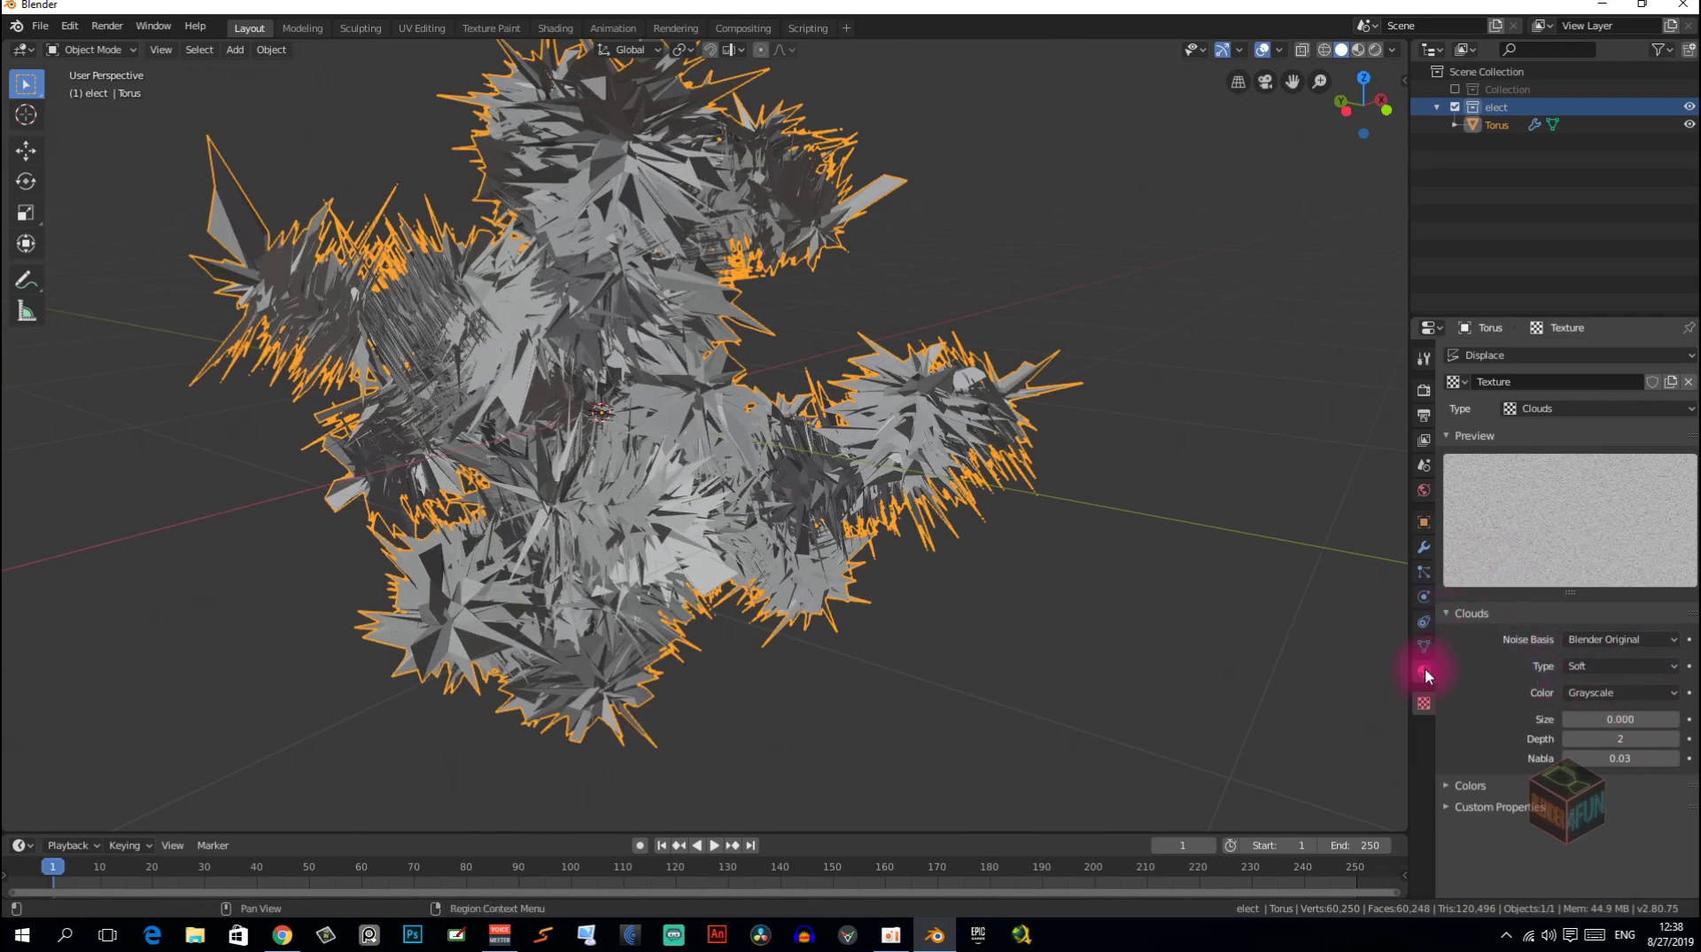
click(1424, 546)
text(1)
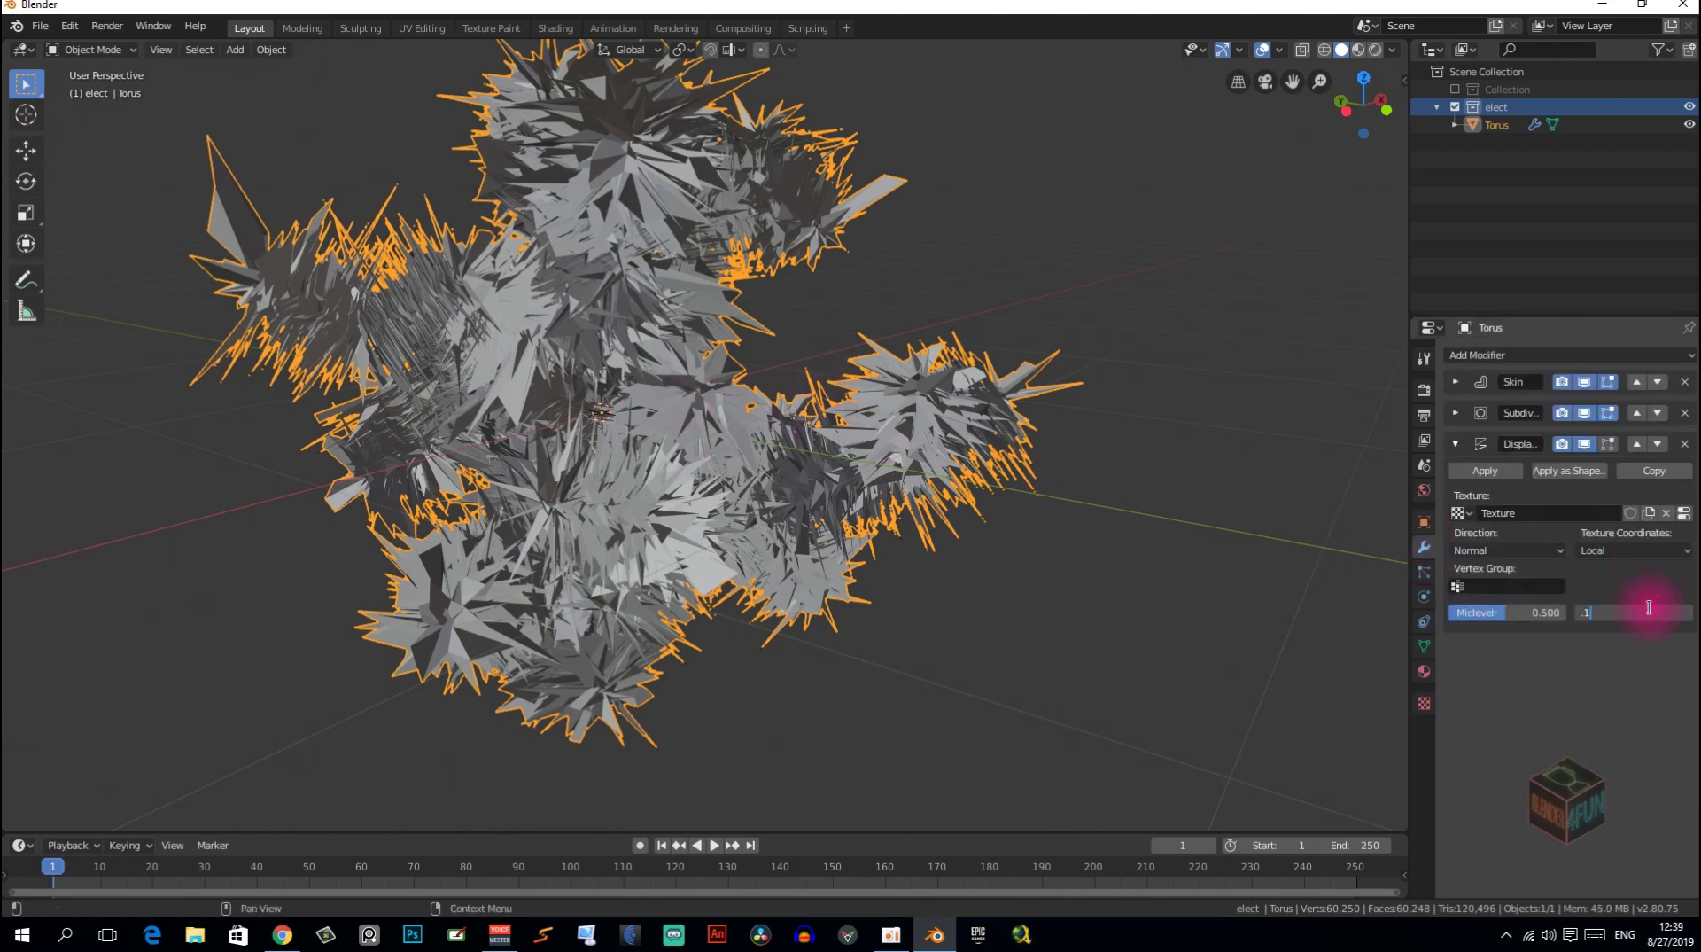
Set the Displace strength to 0.1, then 0.03, and collapse the Displace panel.
key(Return)
scroll(1006, 520, up, 5)
mouse_move(1006, 520)
middle_down()
mouse_move(927, 578)
mouse_move(722, 493)
mouse_move(1106, 569)
middle_up()
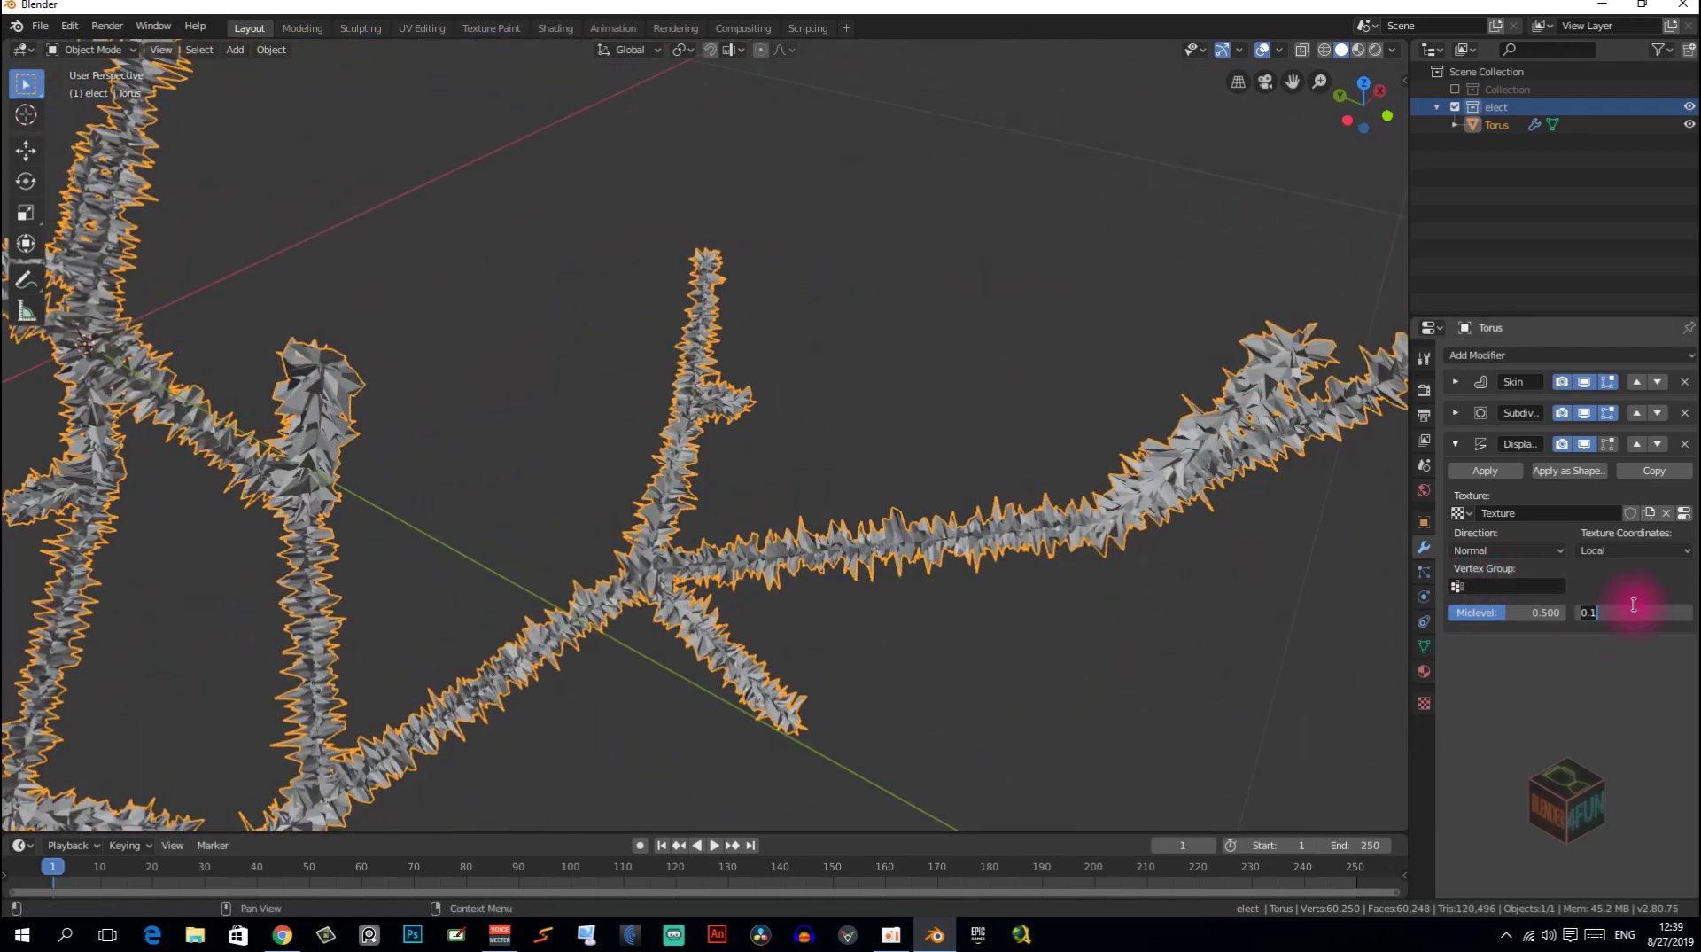
key(Return)
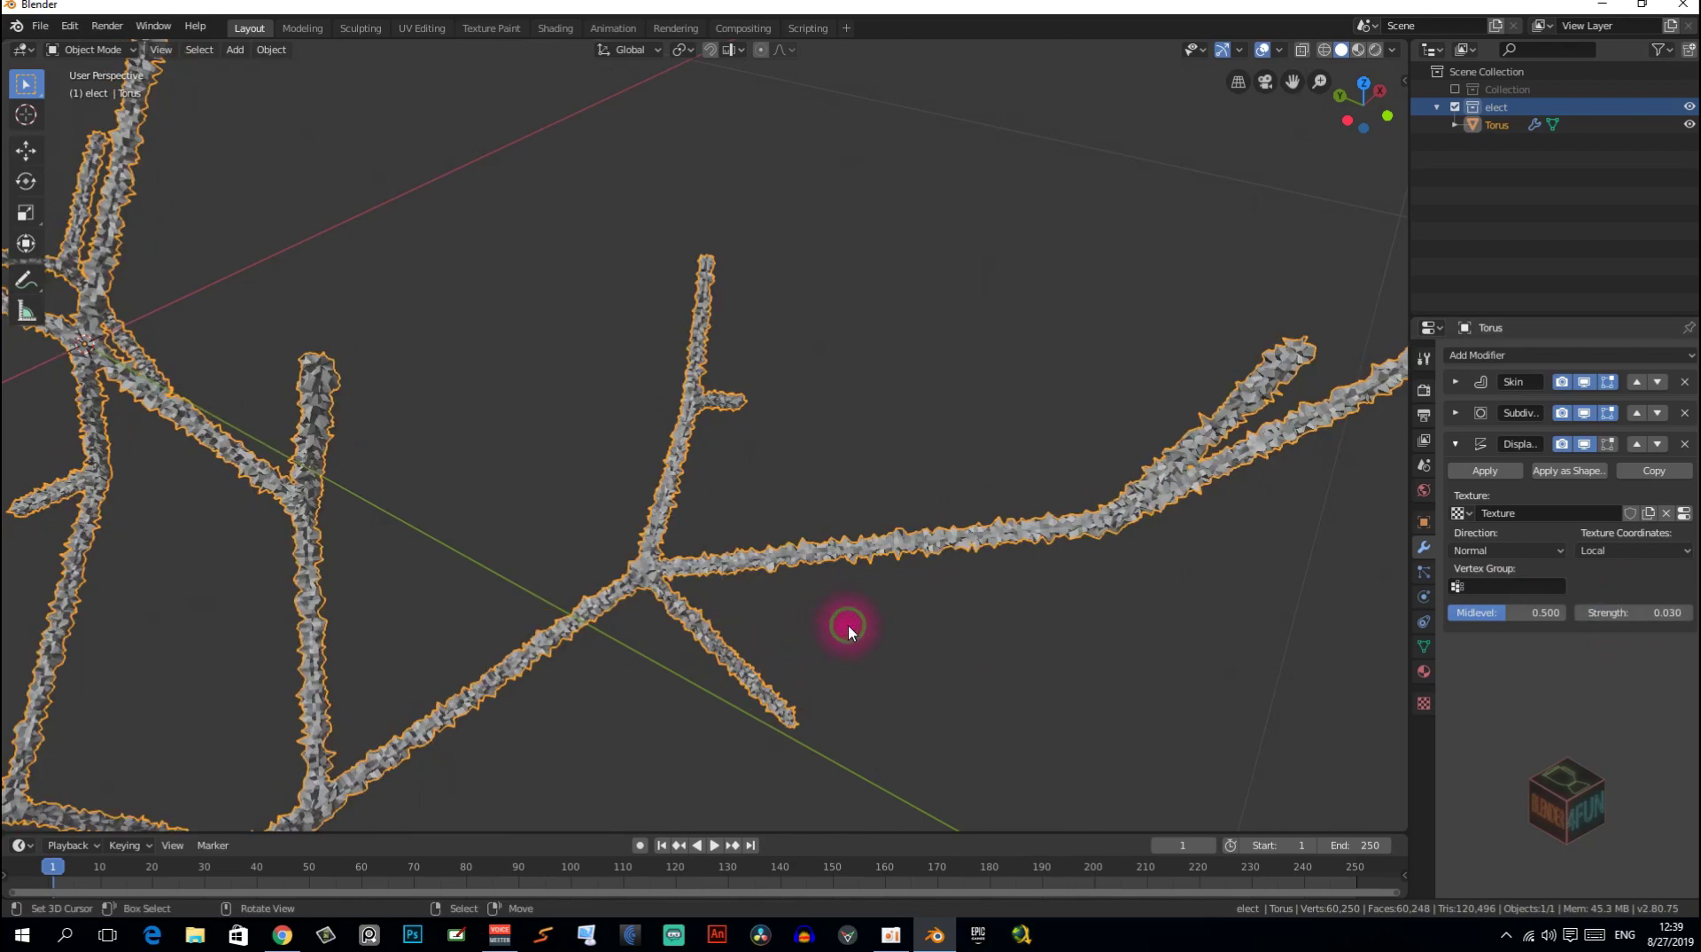
mouse_move(848, 625)
middle_down()
mouse_move(983, 572)
mouse_move(914, 520)
mouse_move(885, 582)
mouse_move(821, 579)
mouse_move(885, 599)
mouse_move(854, 562)
mouse_move(700, 523)
middle_up()
scroll(885, 582, up, 3)
scroll(854, 561, up, 3)
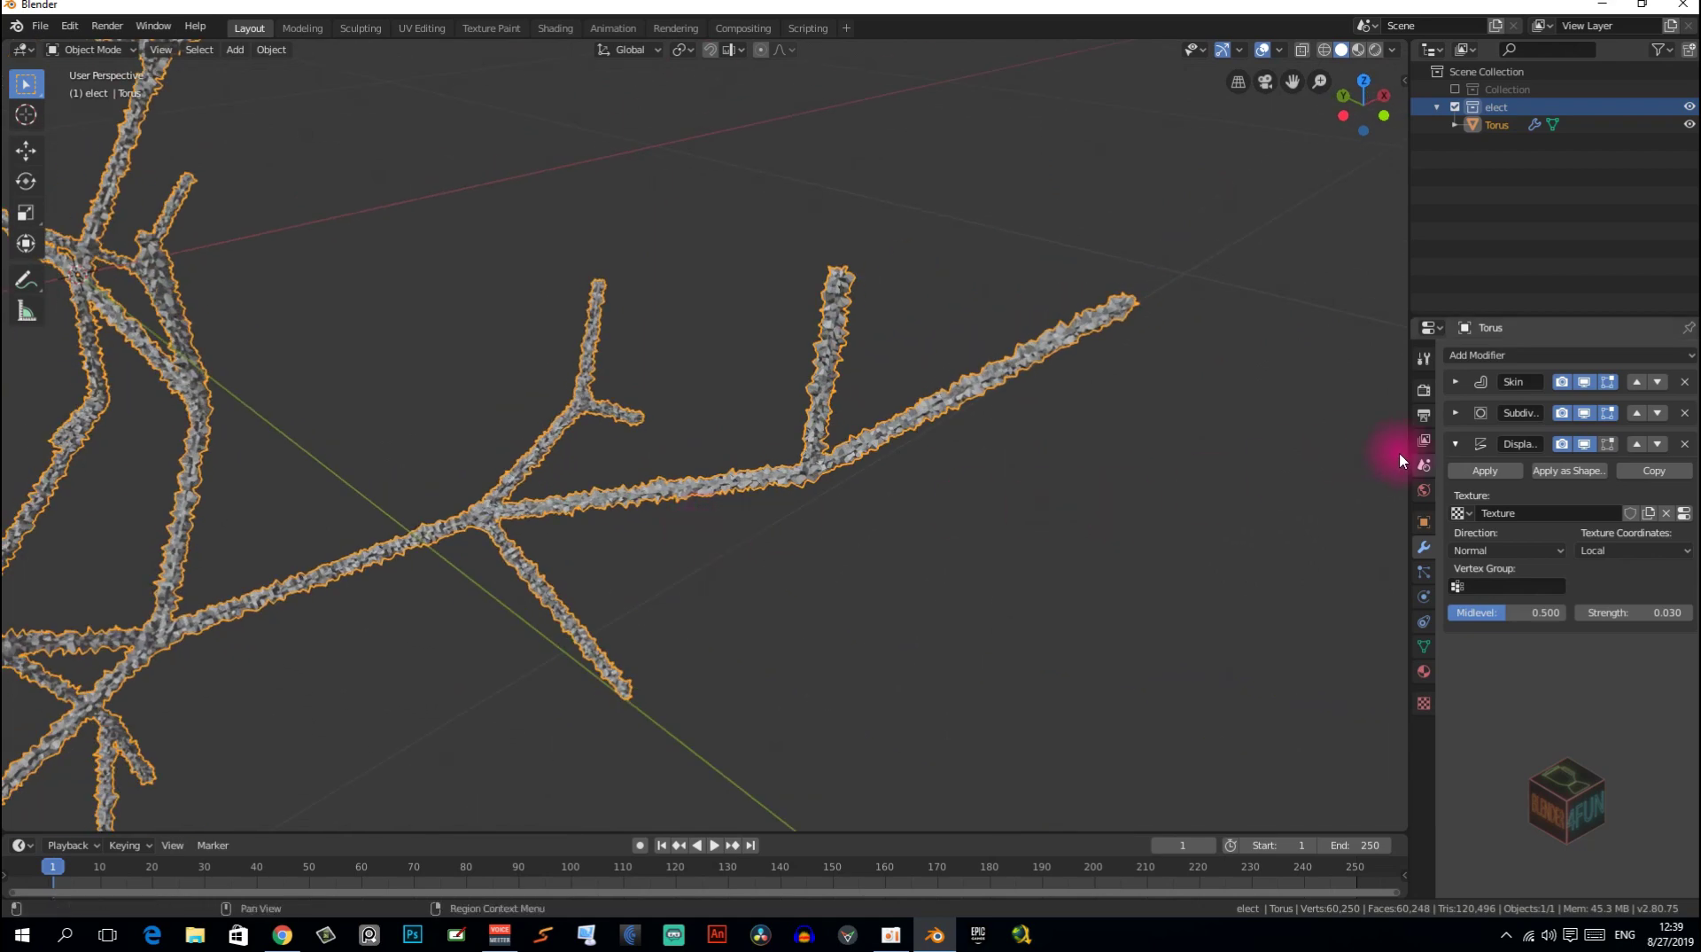
click(1455, 443)
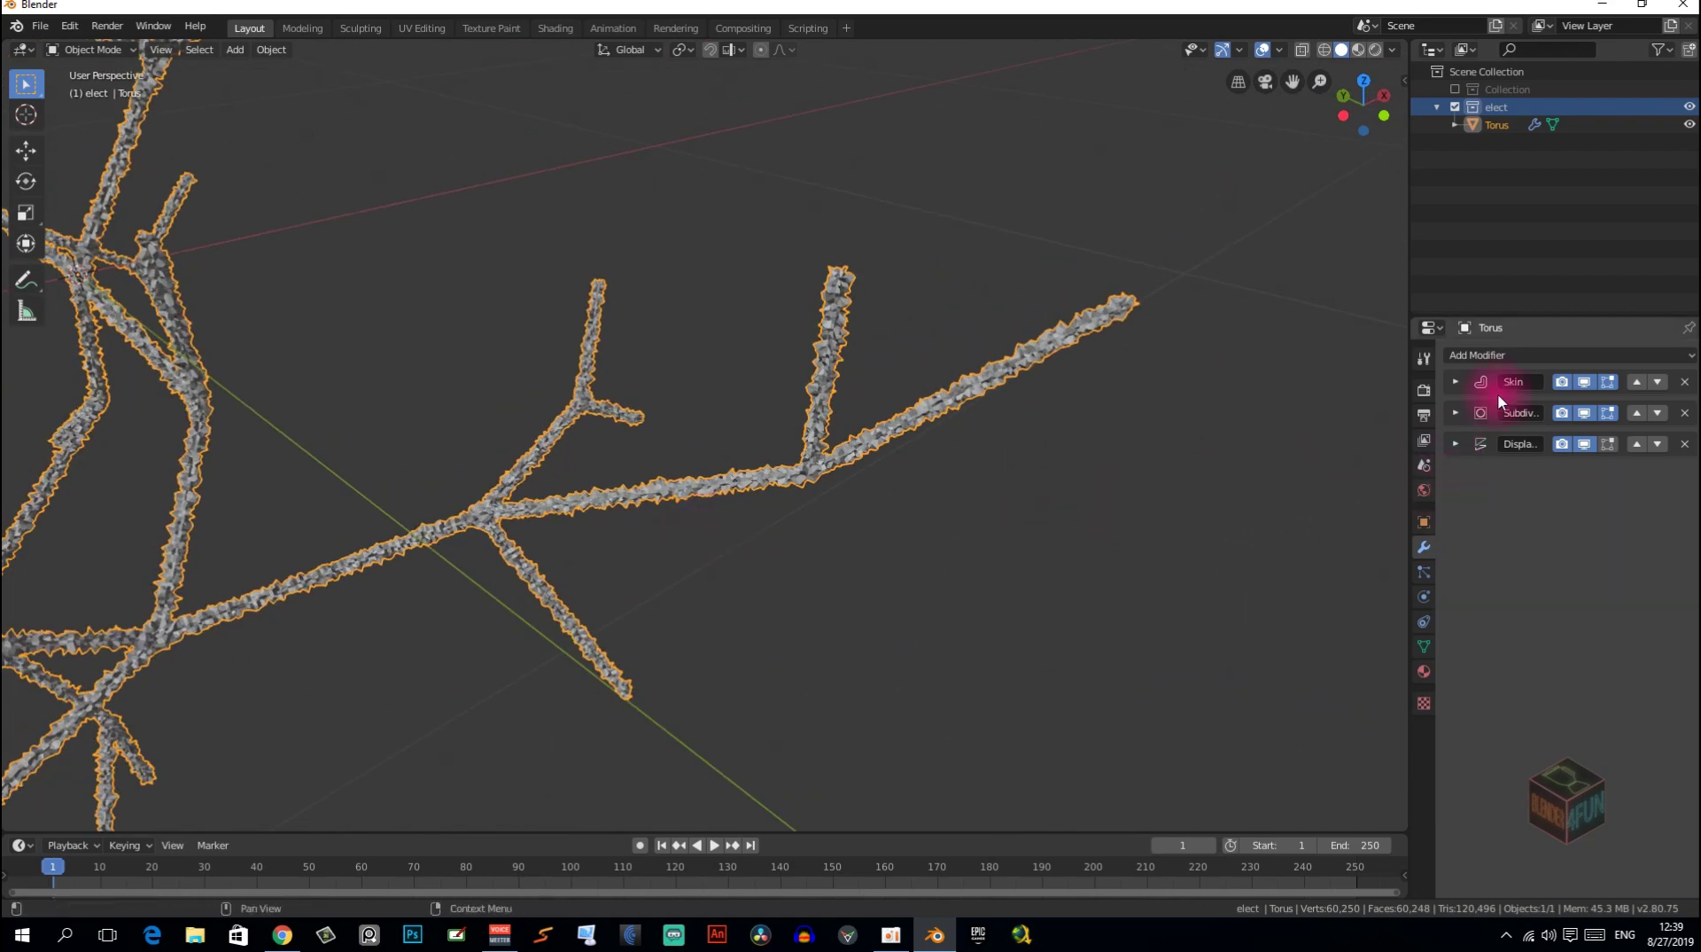
Add a second Displace modifier with a new, larger Clouds texture.
click(1530, 356)
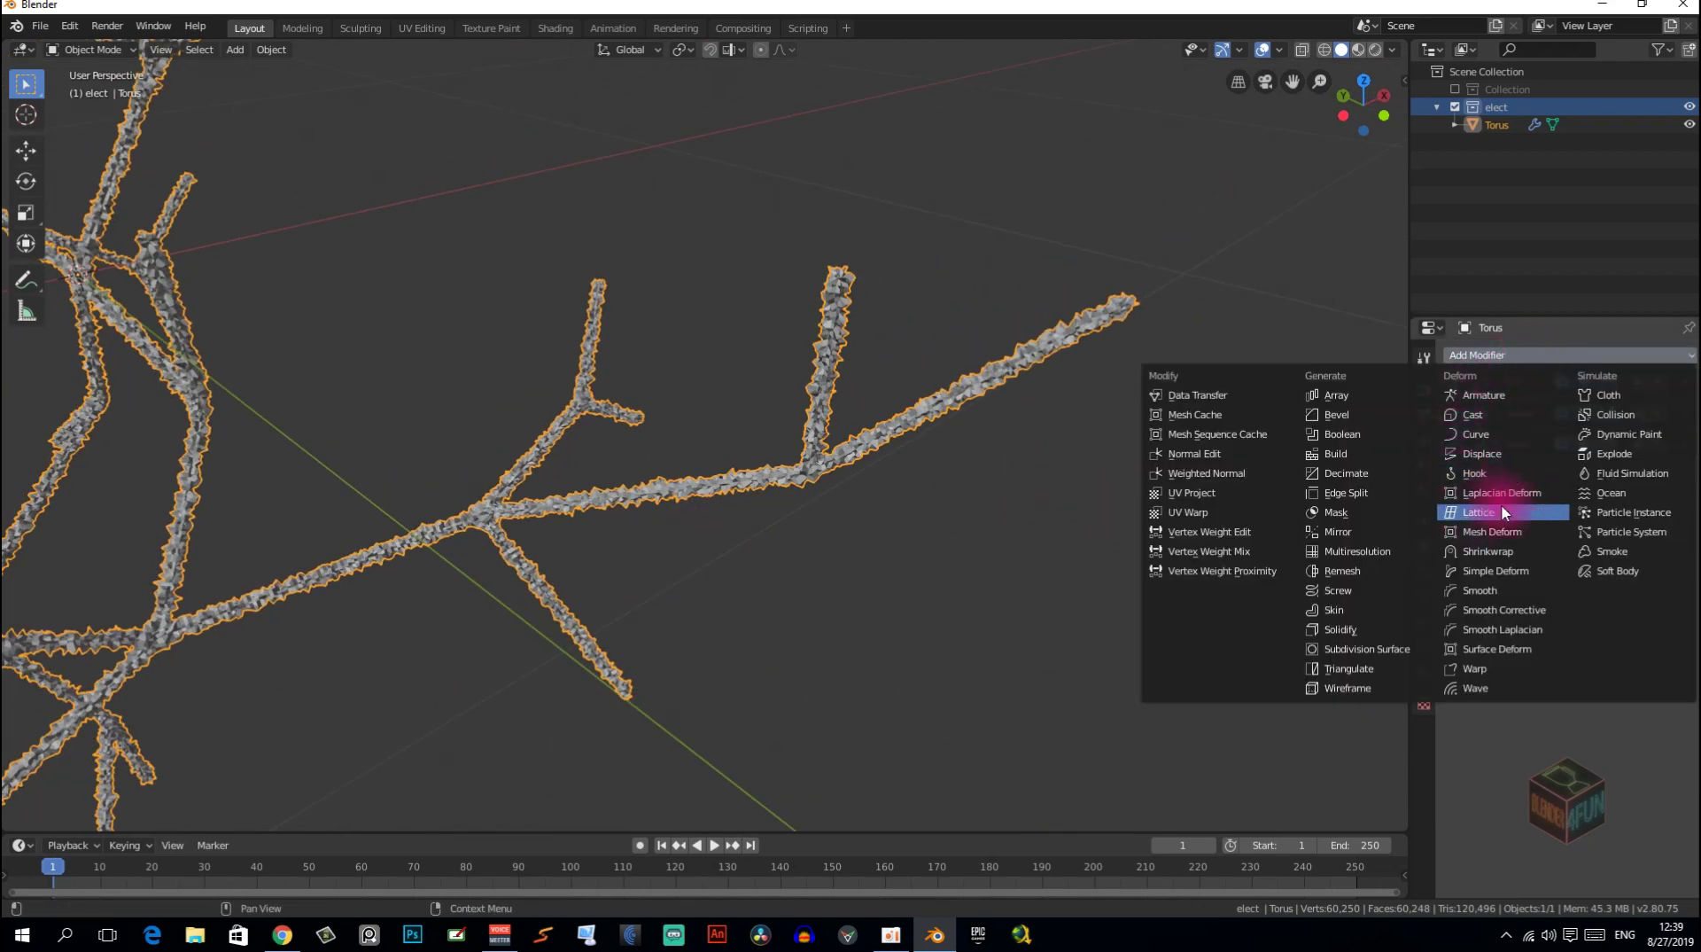
click(1482, 454)
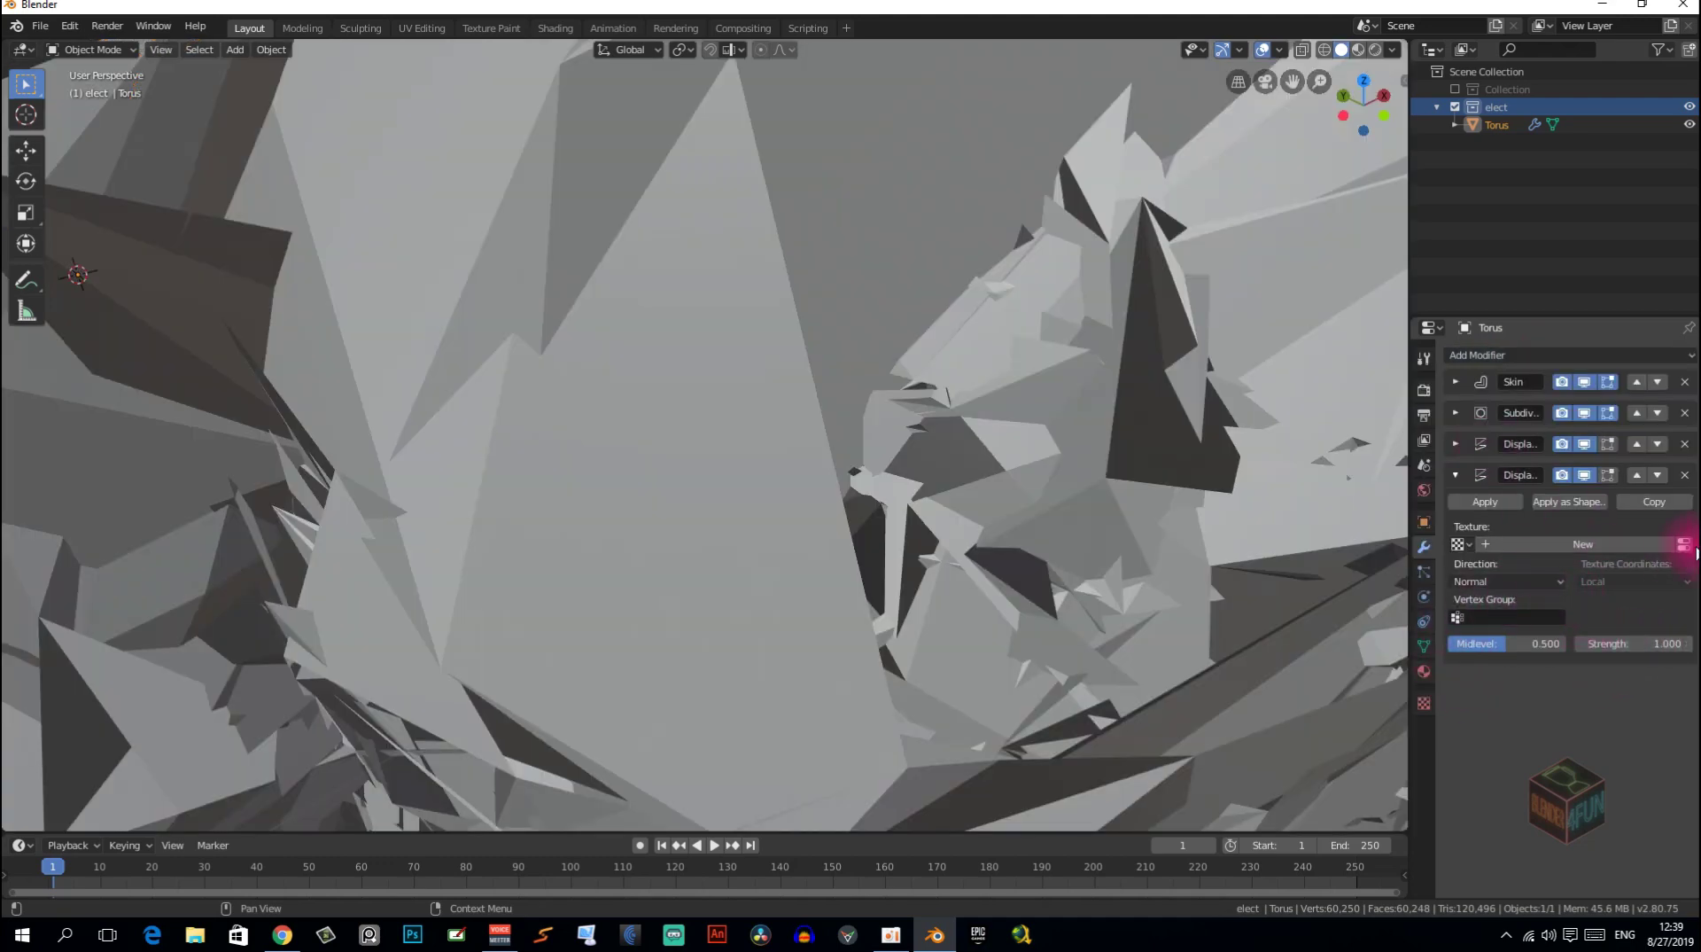
click(1683, 545)
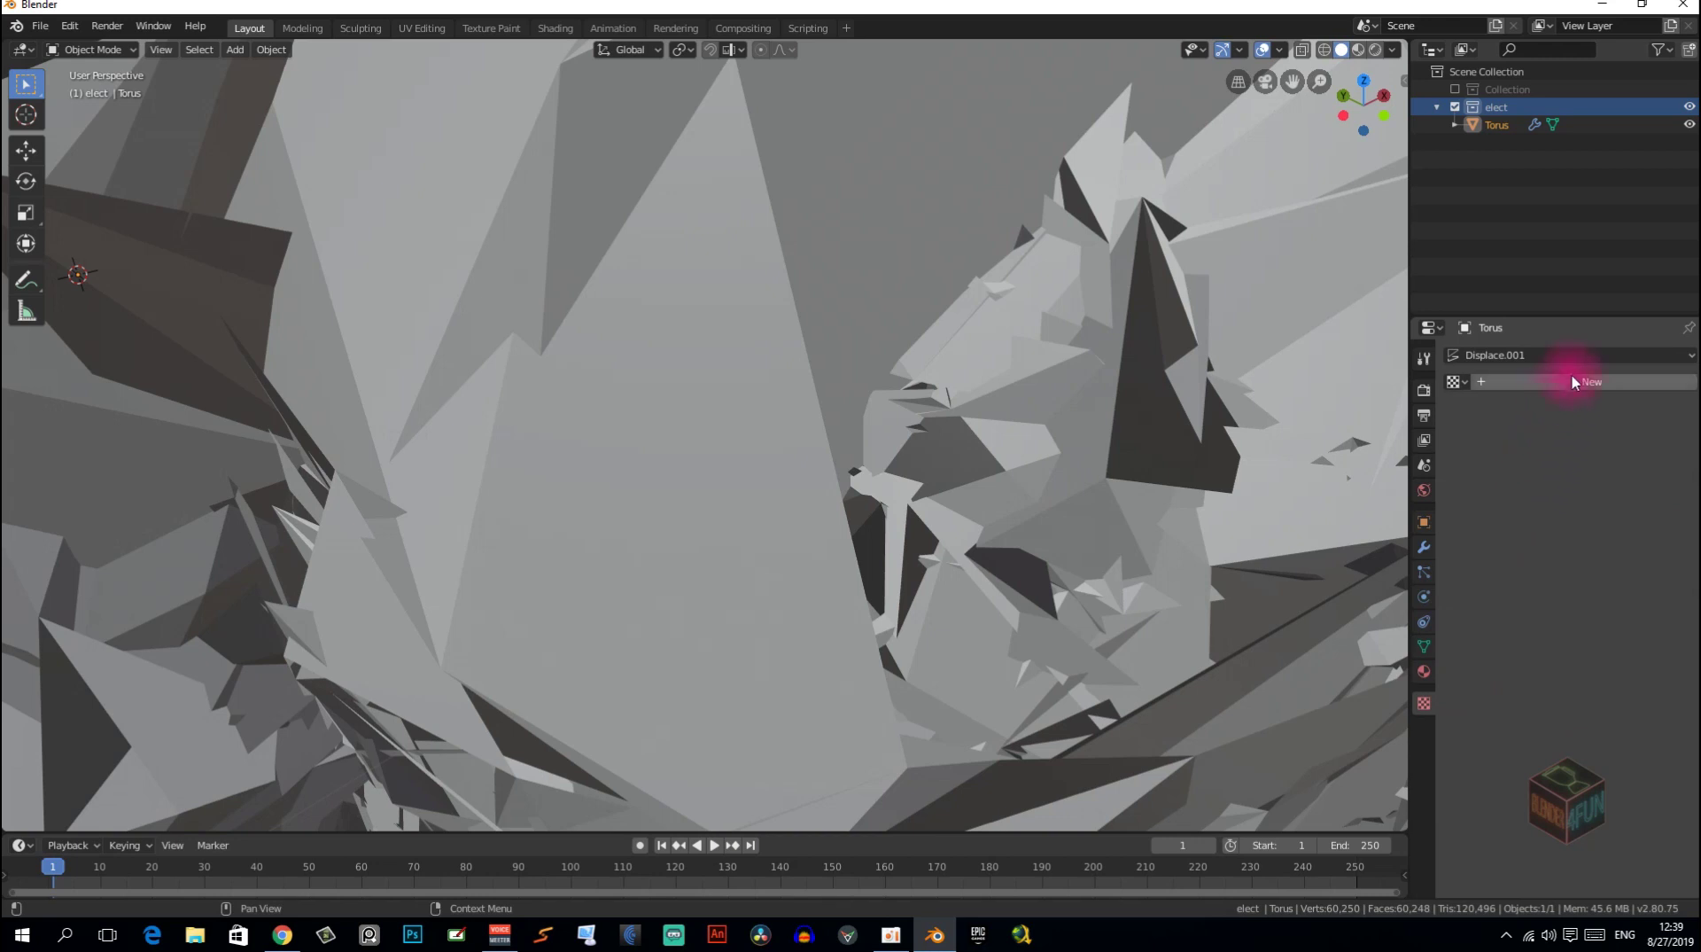
click(1595, 381)
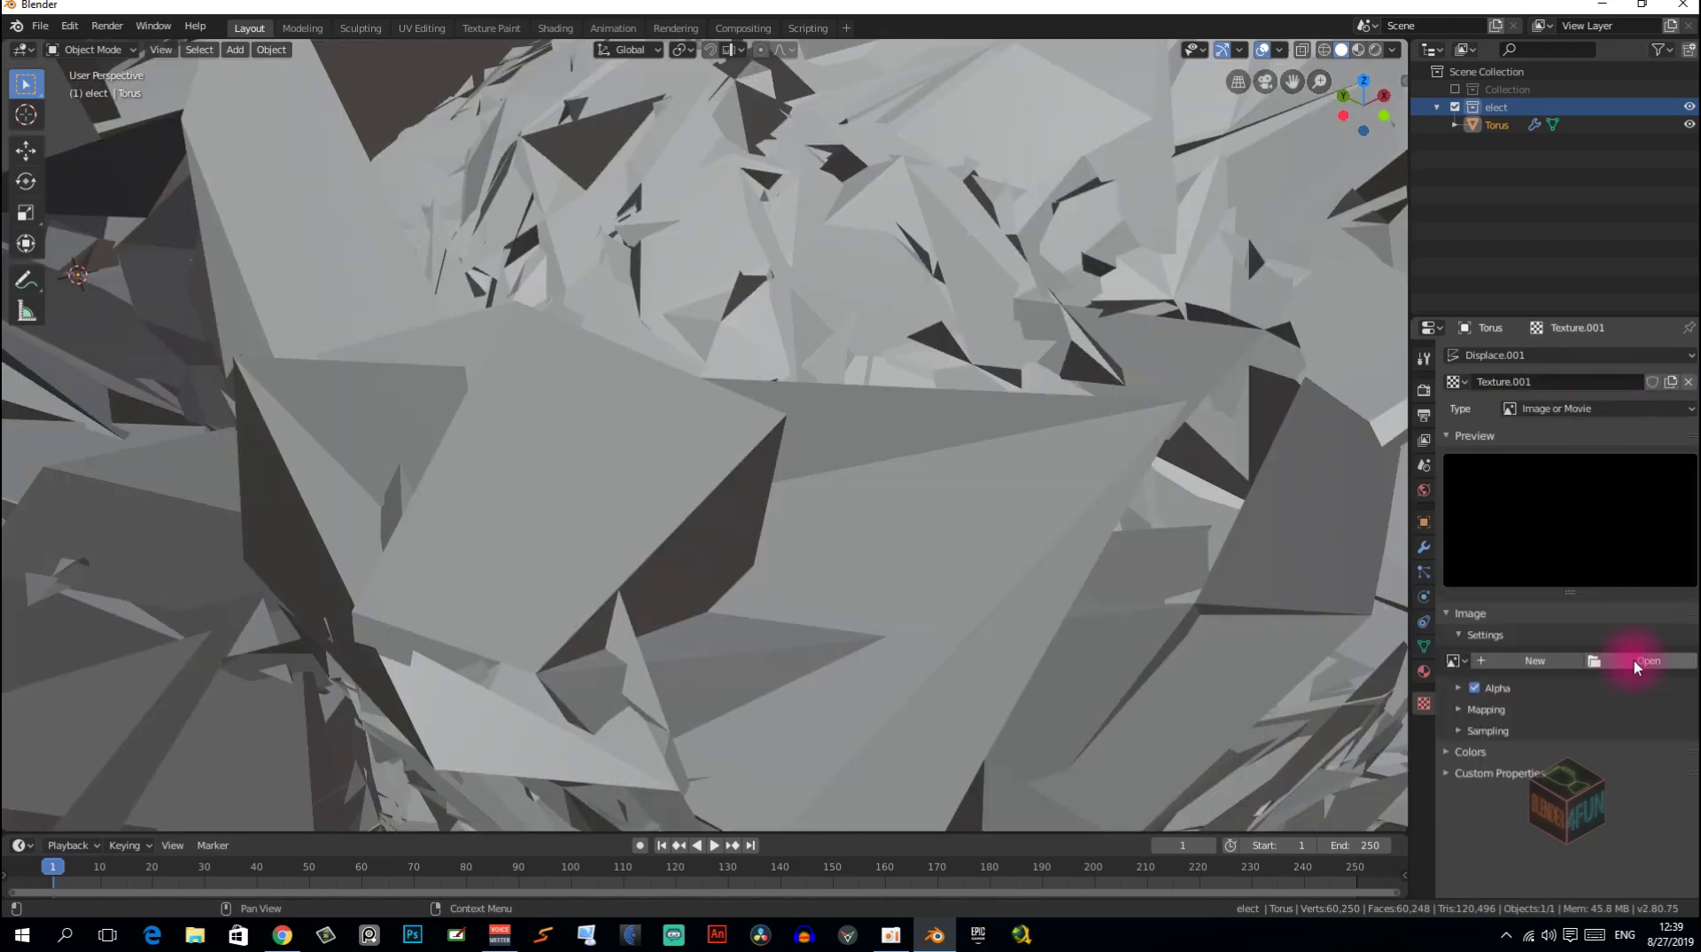
click(1675, 408)
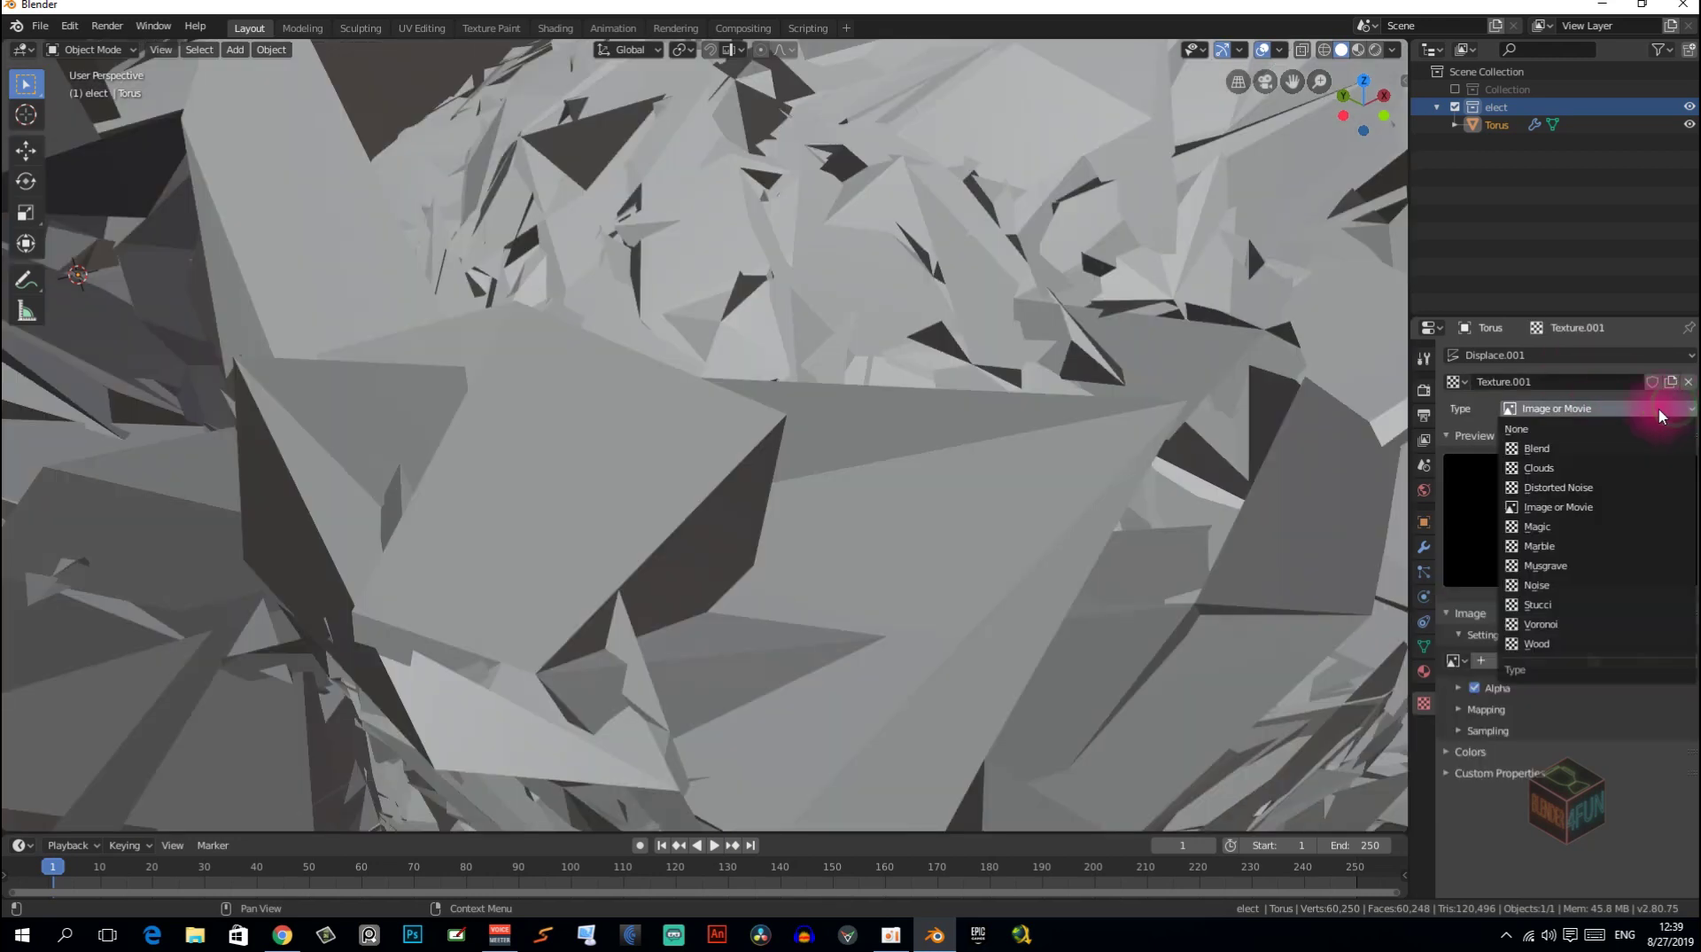
click(1606, 473)
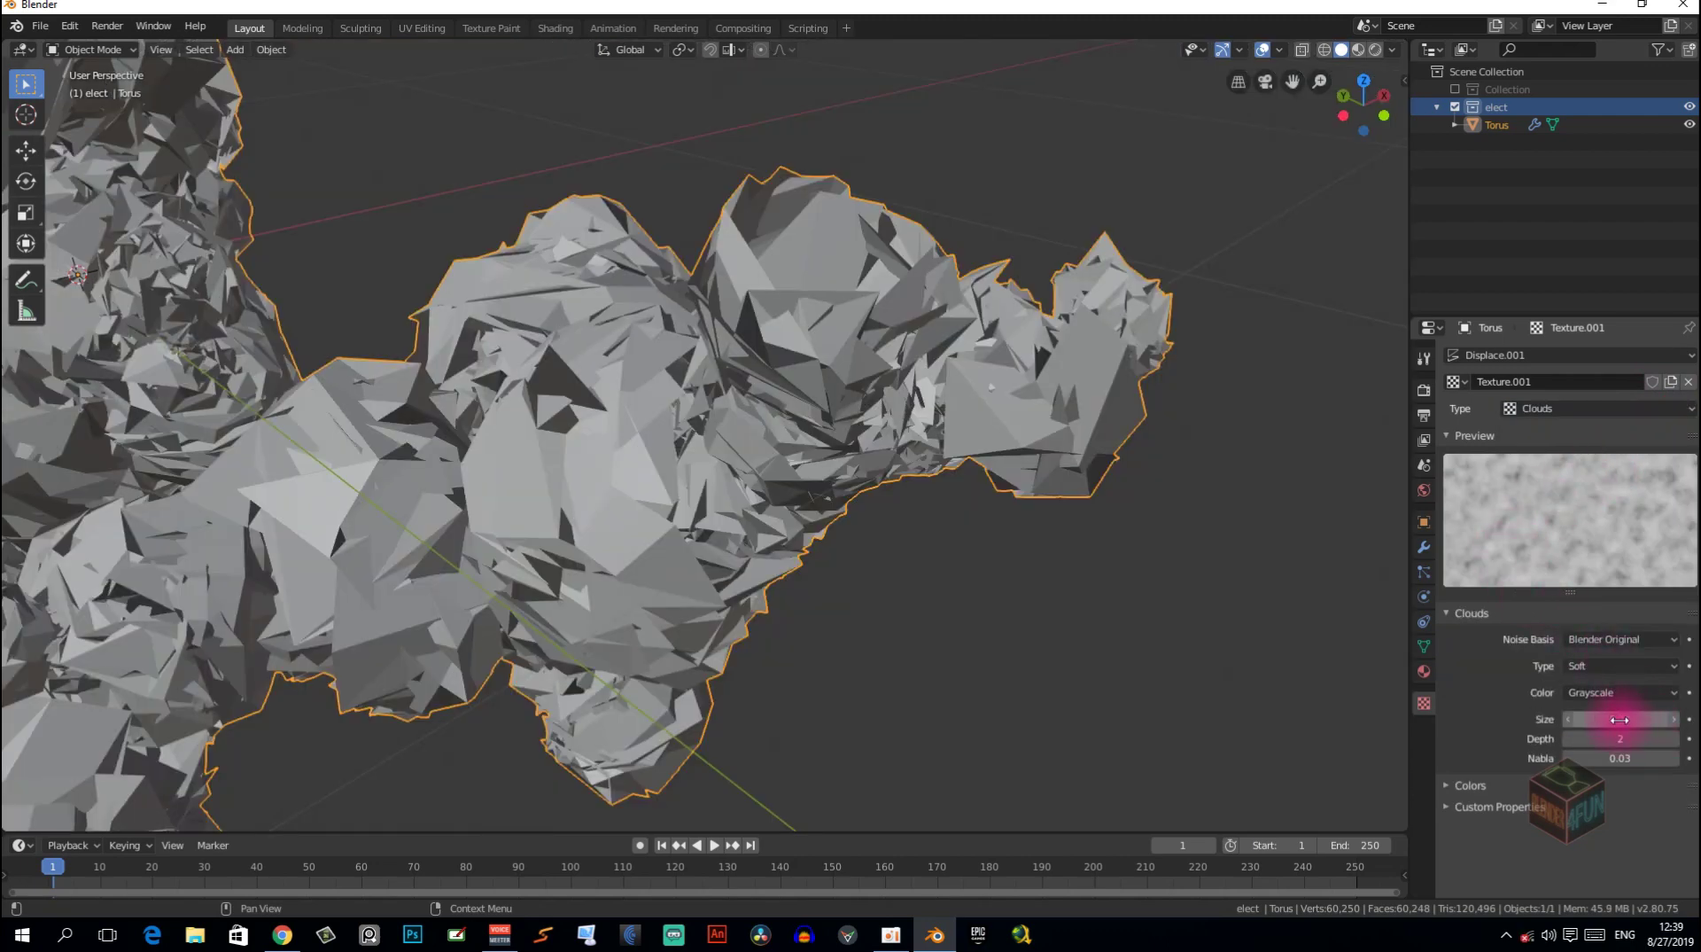
mouse_move(1620, 720)
mouse_down()
mouse_move(1679, 720)
mouse_move(1473, 611)
mouse_up()
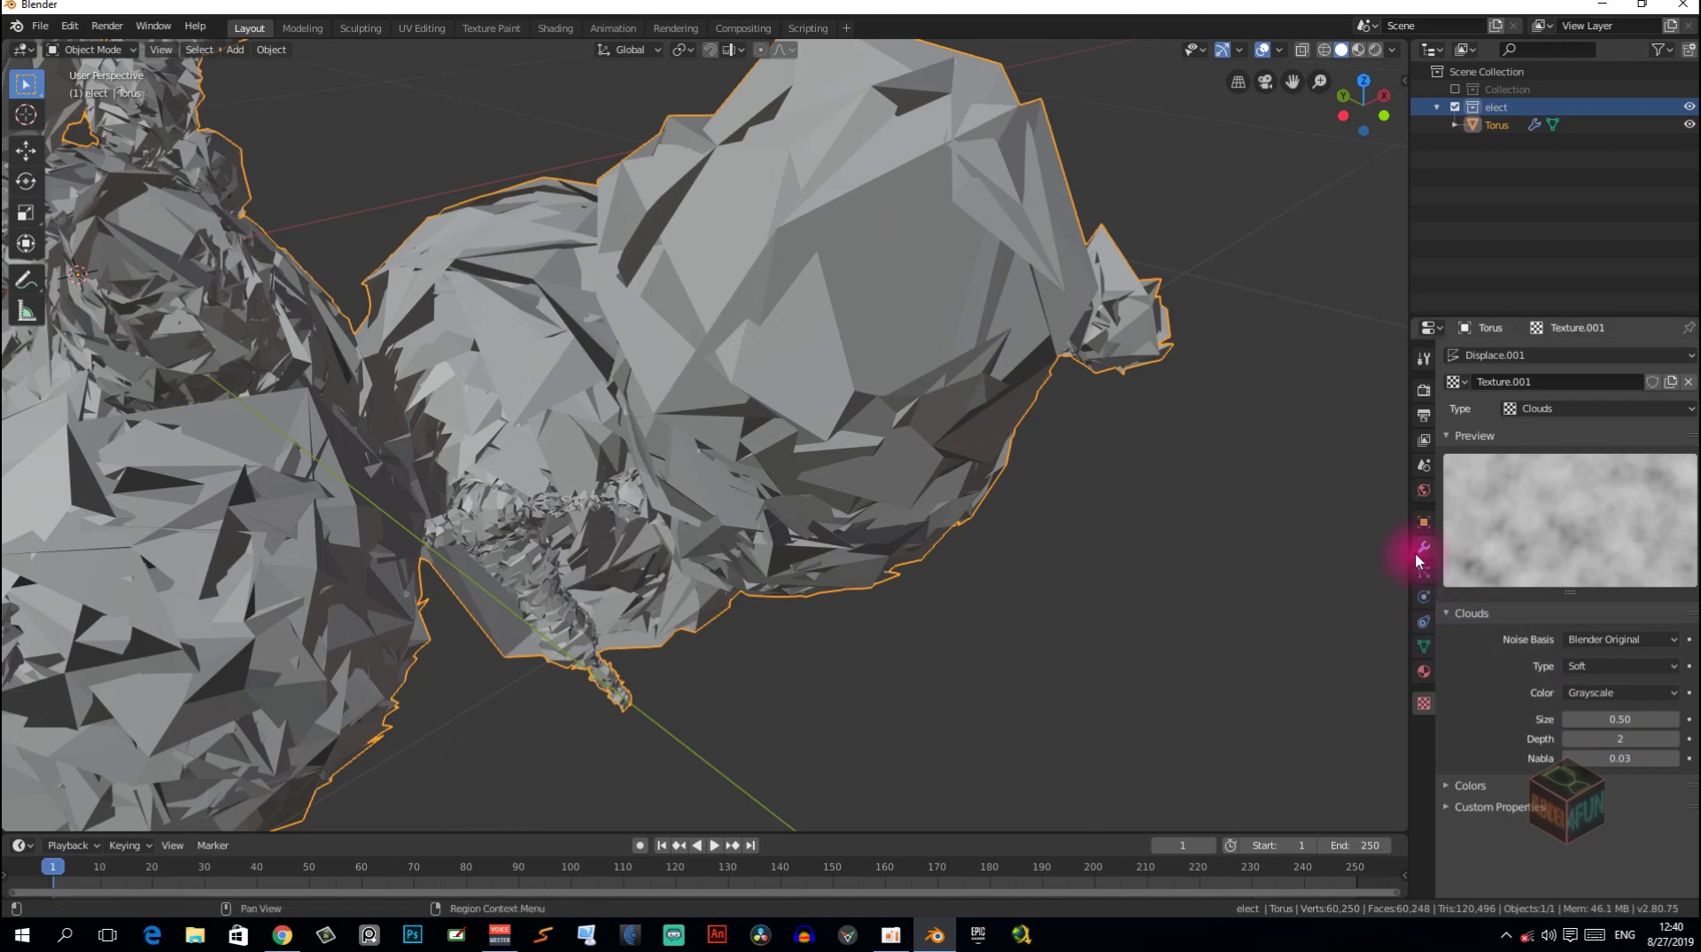
click(1424, 548)
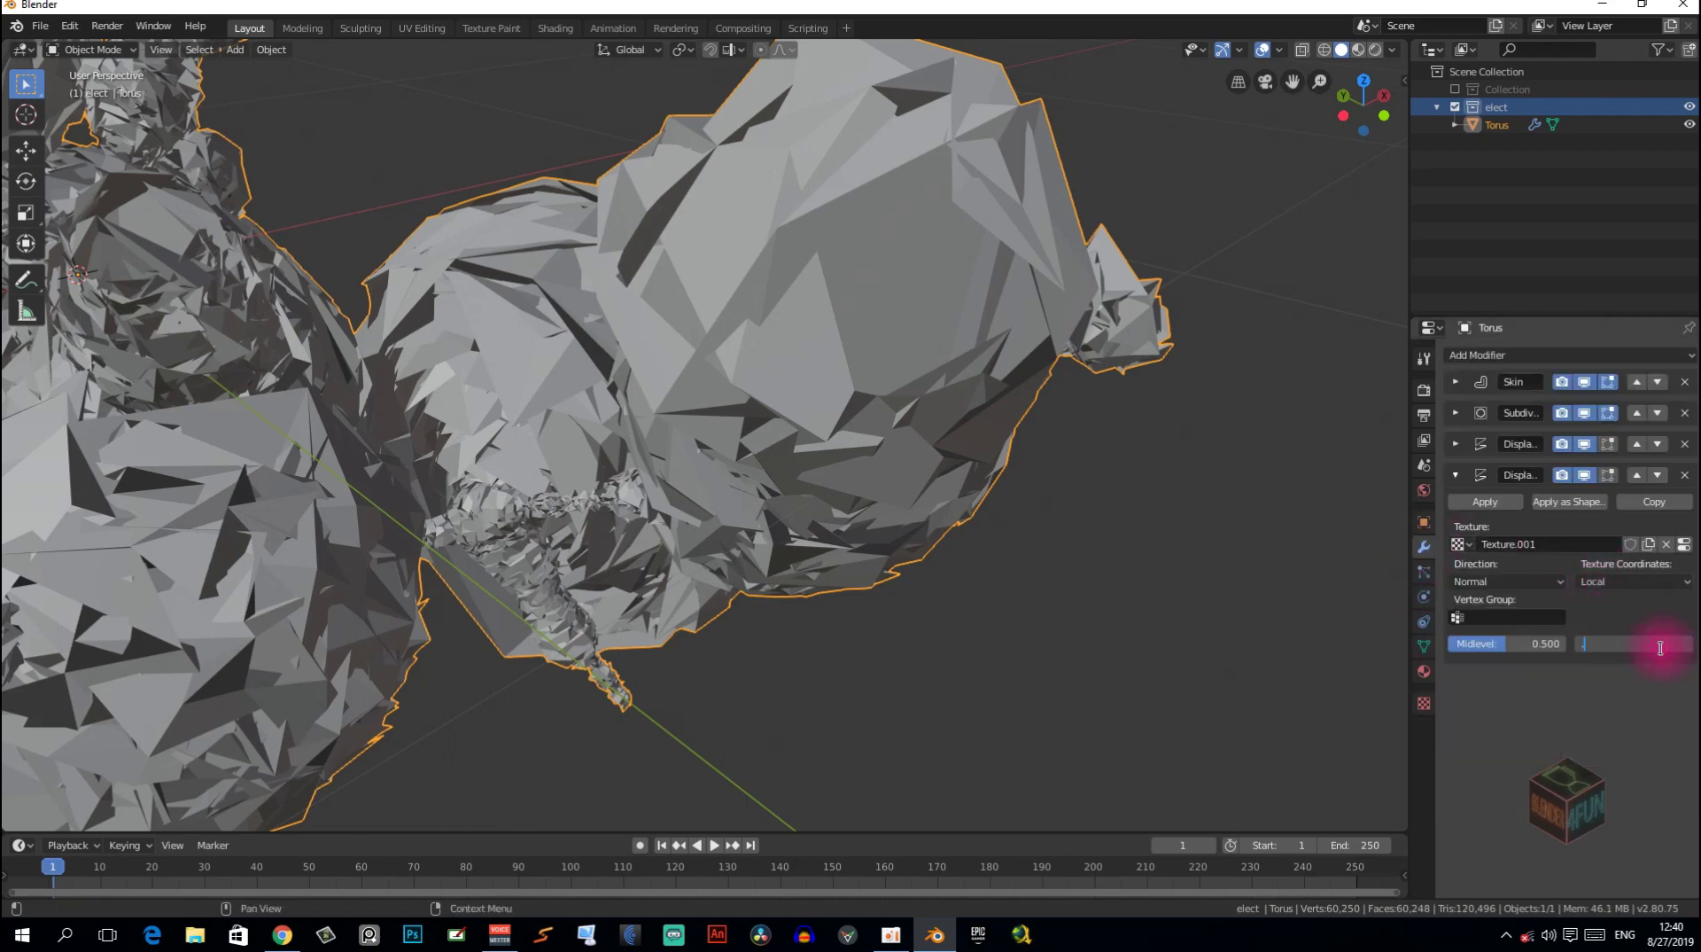
text(1)
Lower the second Displace strength to 0.070 and enter 0.5 as the Clouds size.
key(Return)
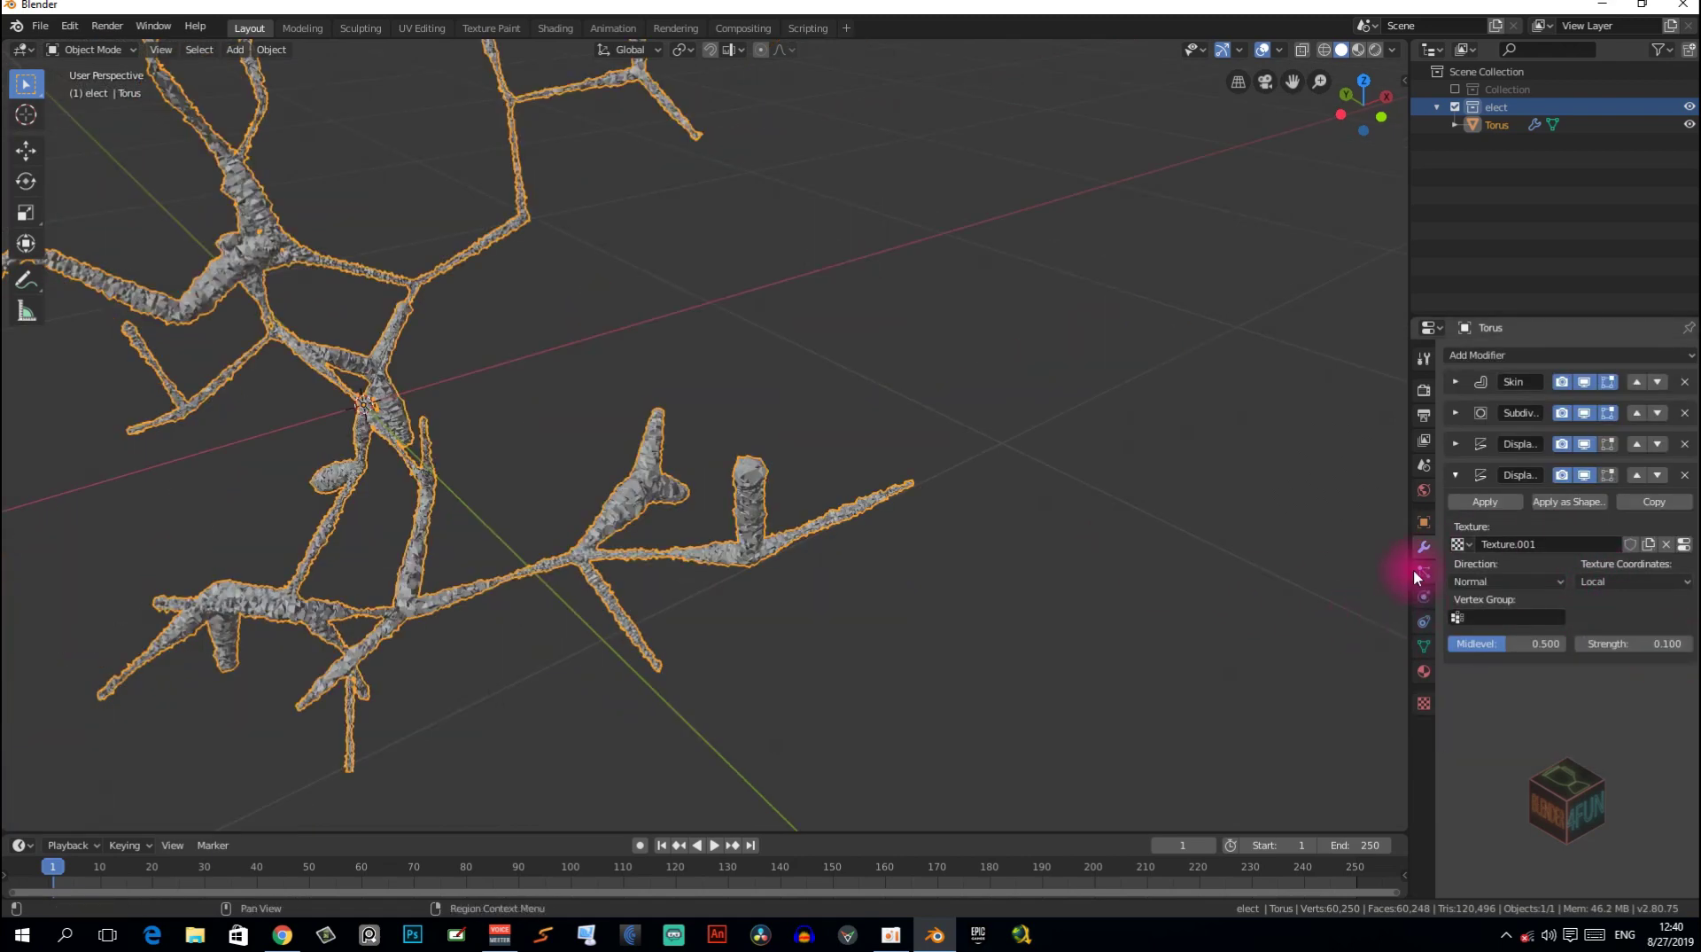
click(1424, 702)
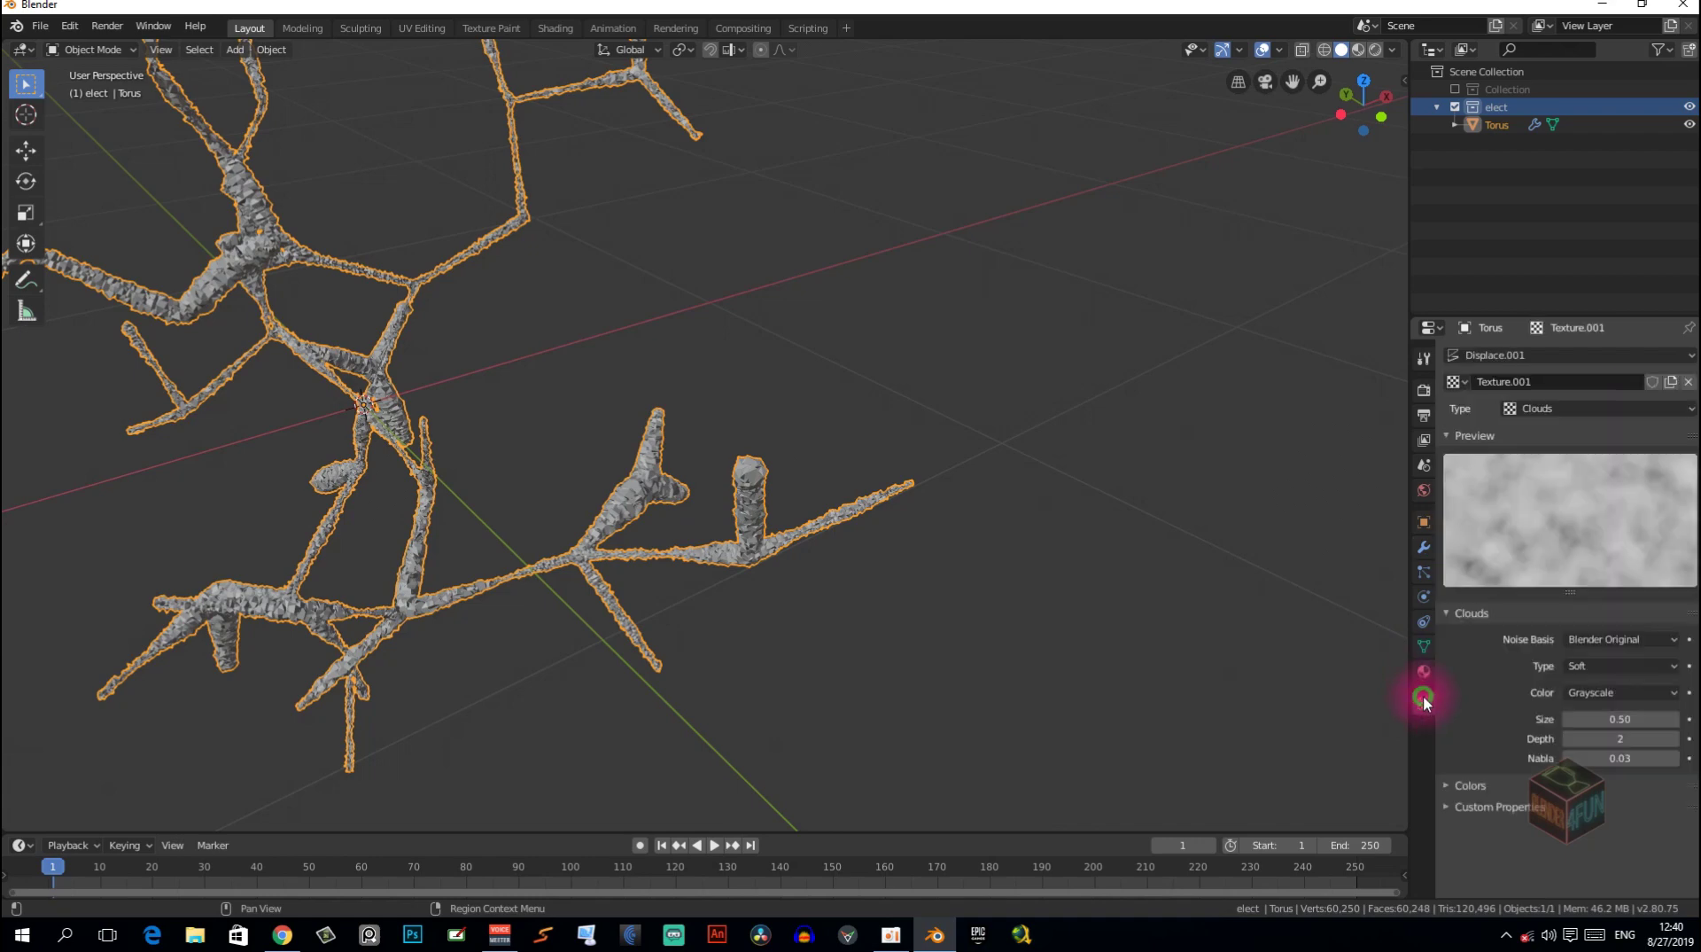
click(1624, 719)
text(0.5)
key(Return)
middle_drag(1174, 567, 1103, 578)
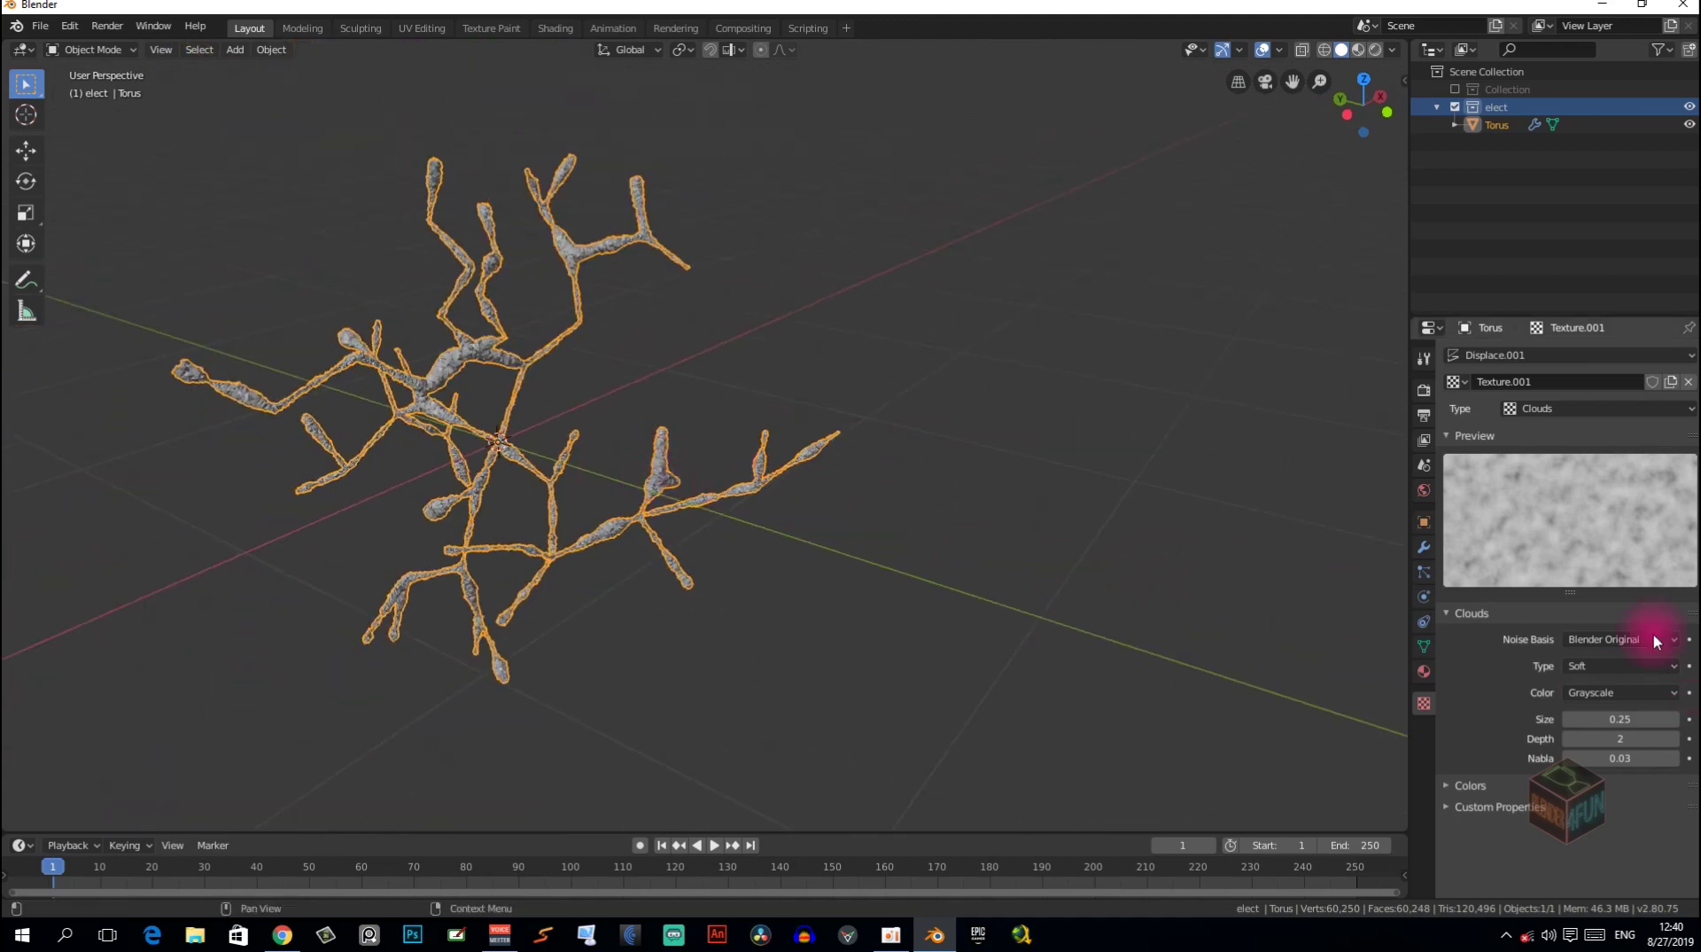
click(1422, 545)
text(.07)
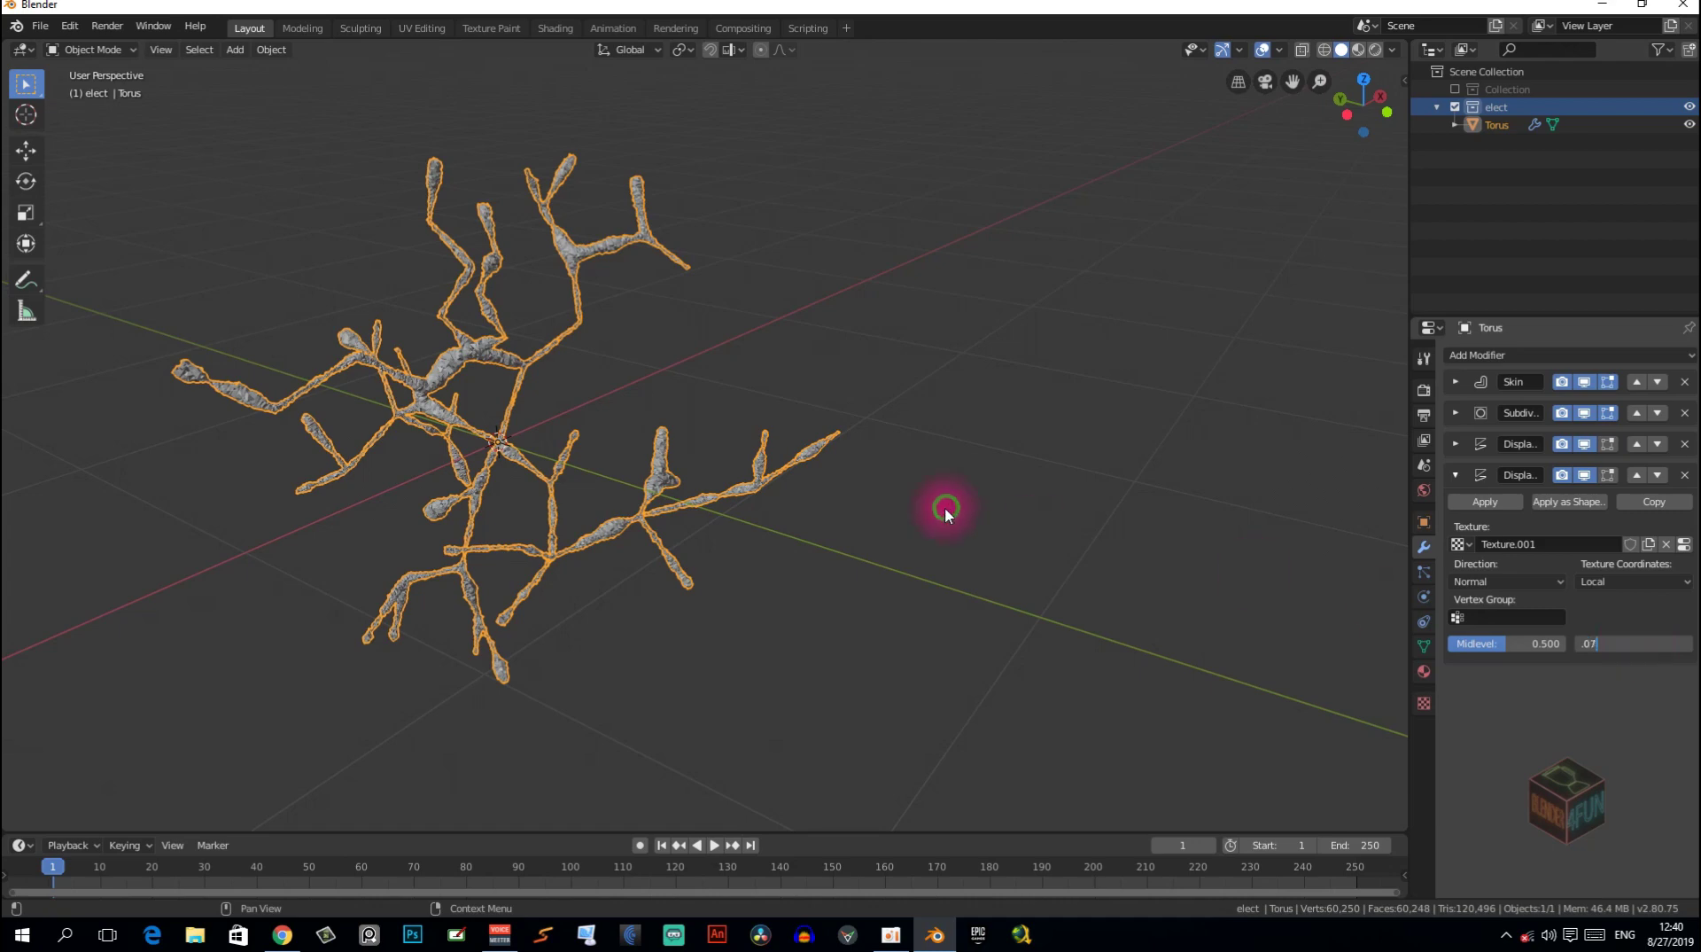
mouse_move(945, 507)
middle_down()
mouse_move(889, 482)
mouse_move(573, 523)
mouse_move(693, 526)
mouse_move(710, 460)
mouse_move(733, 532)
middle_up()
scroll(693, 527, down, 5)
scroll(709, 505, up, 3)
scroll(862, 494, up, 1)
Enter Edit Mode, hide the Skin in the viewport, and collapse the second Displace panel.
key(Tab)
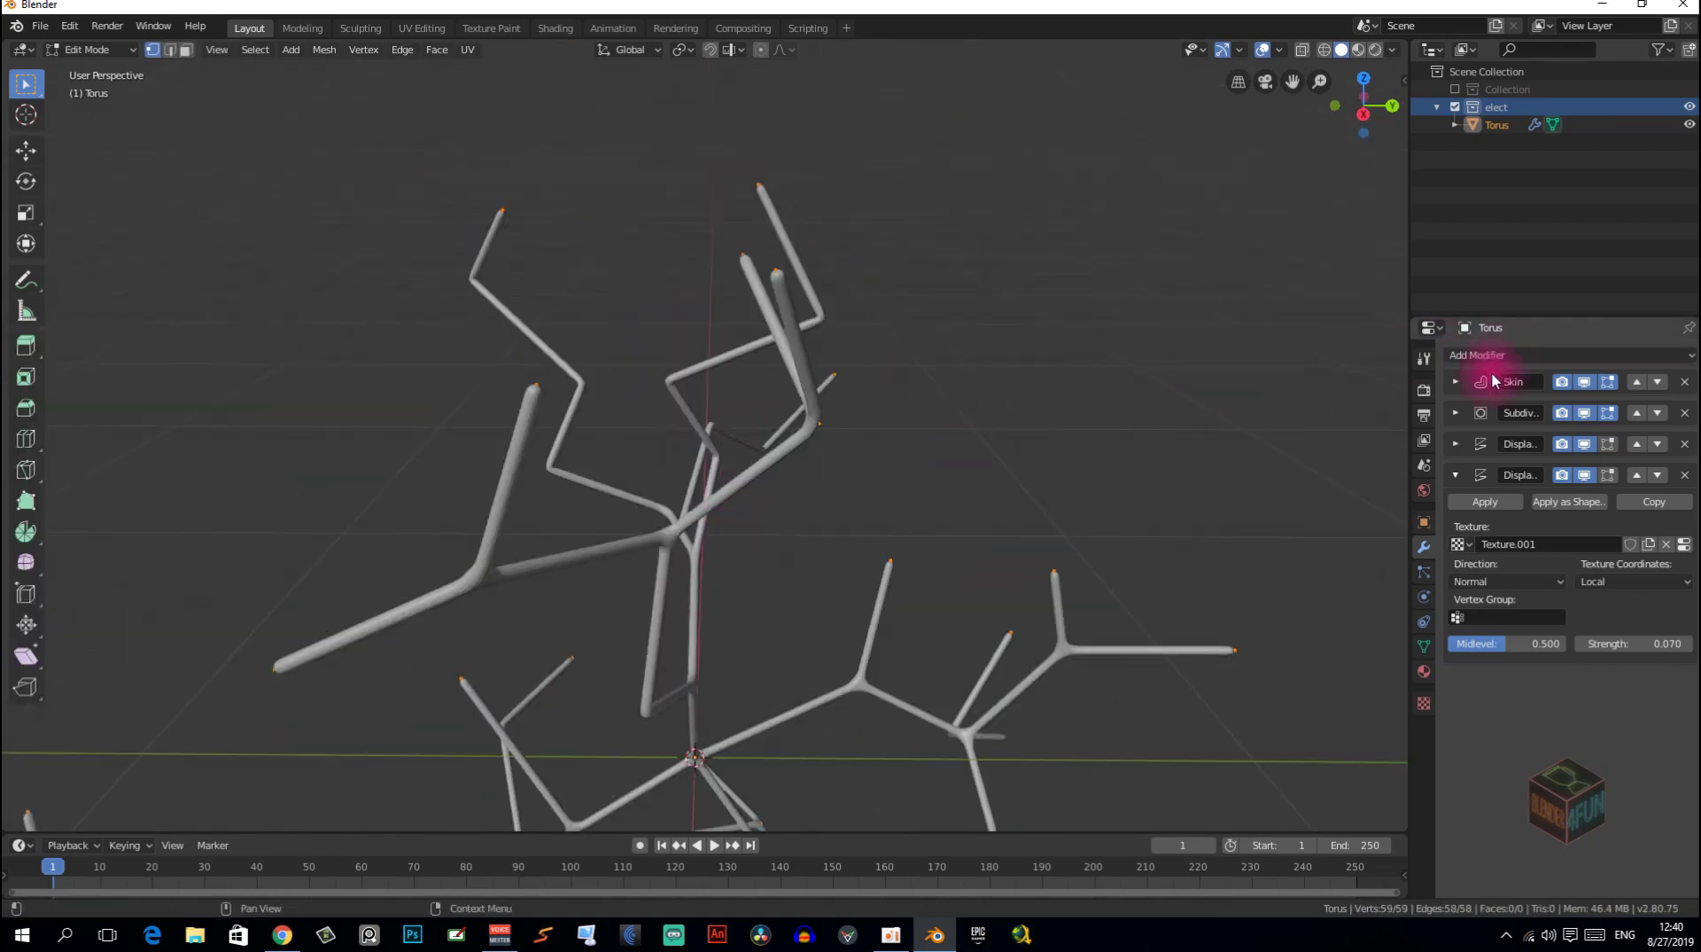
click(1585, 382)
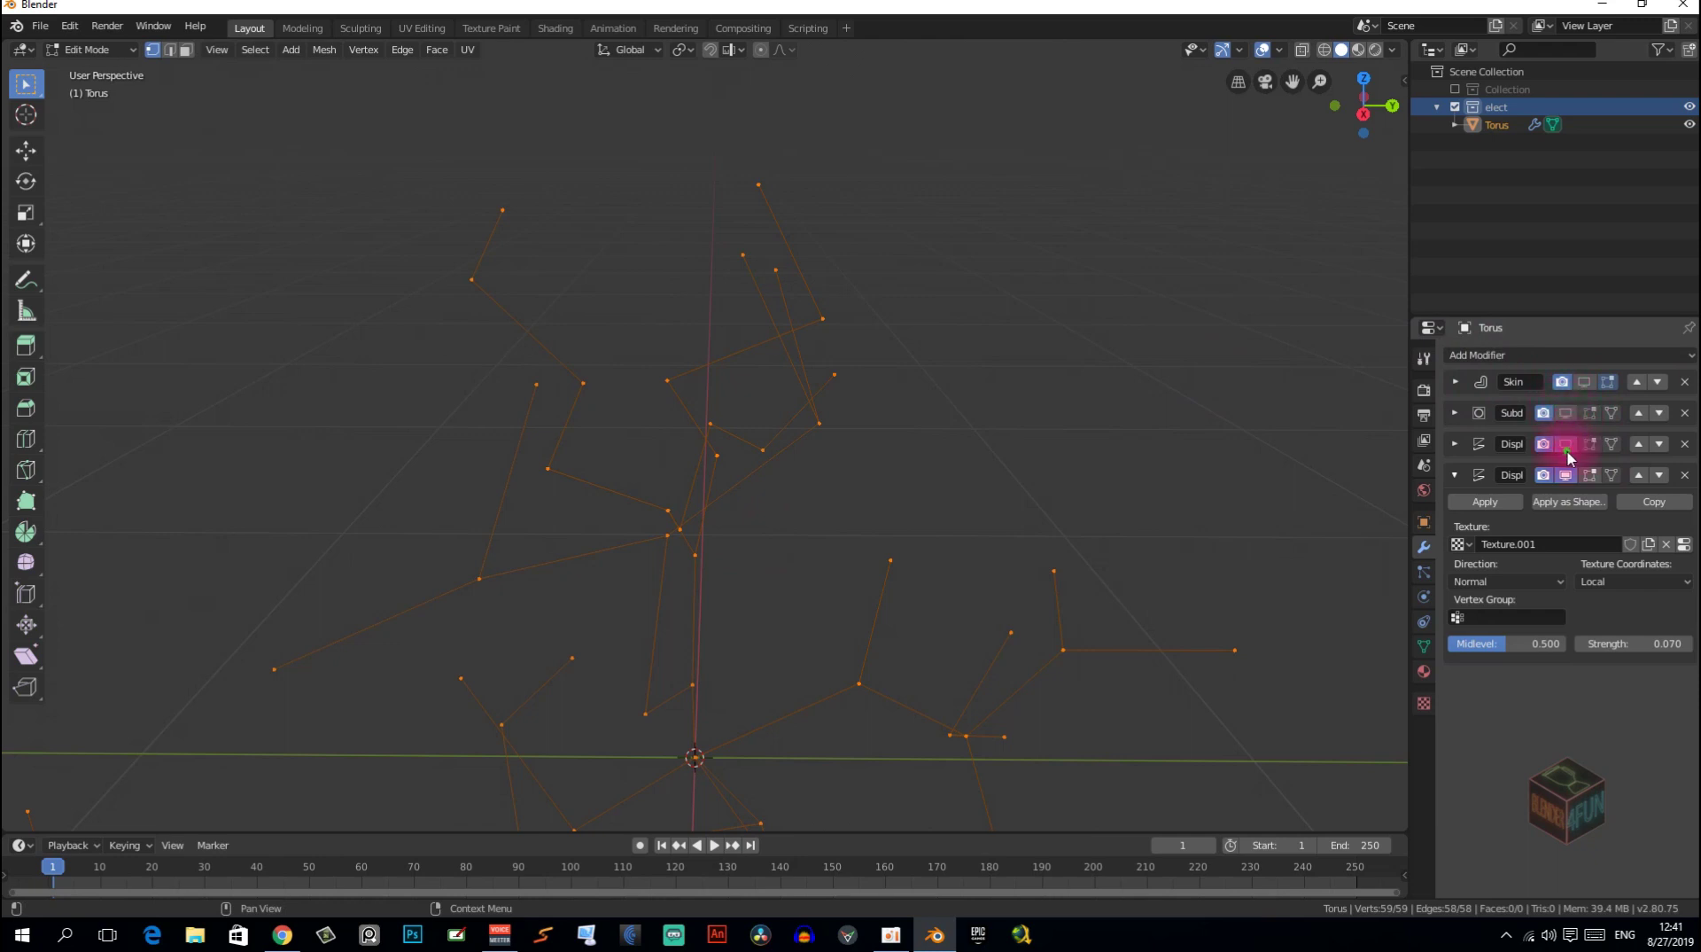
middle_drag(945, 447, 900, 454)
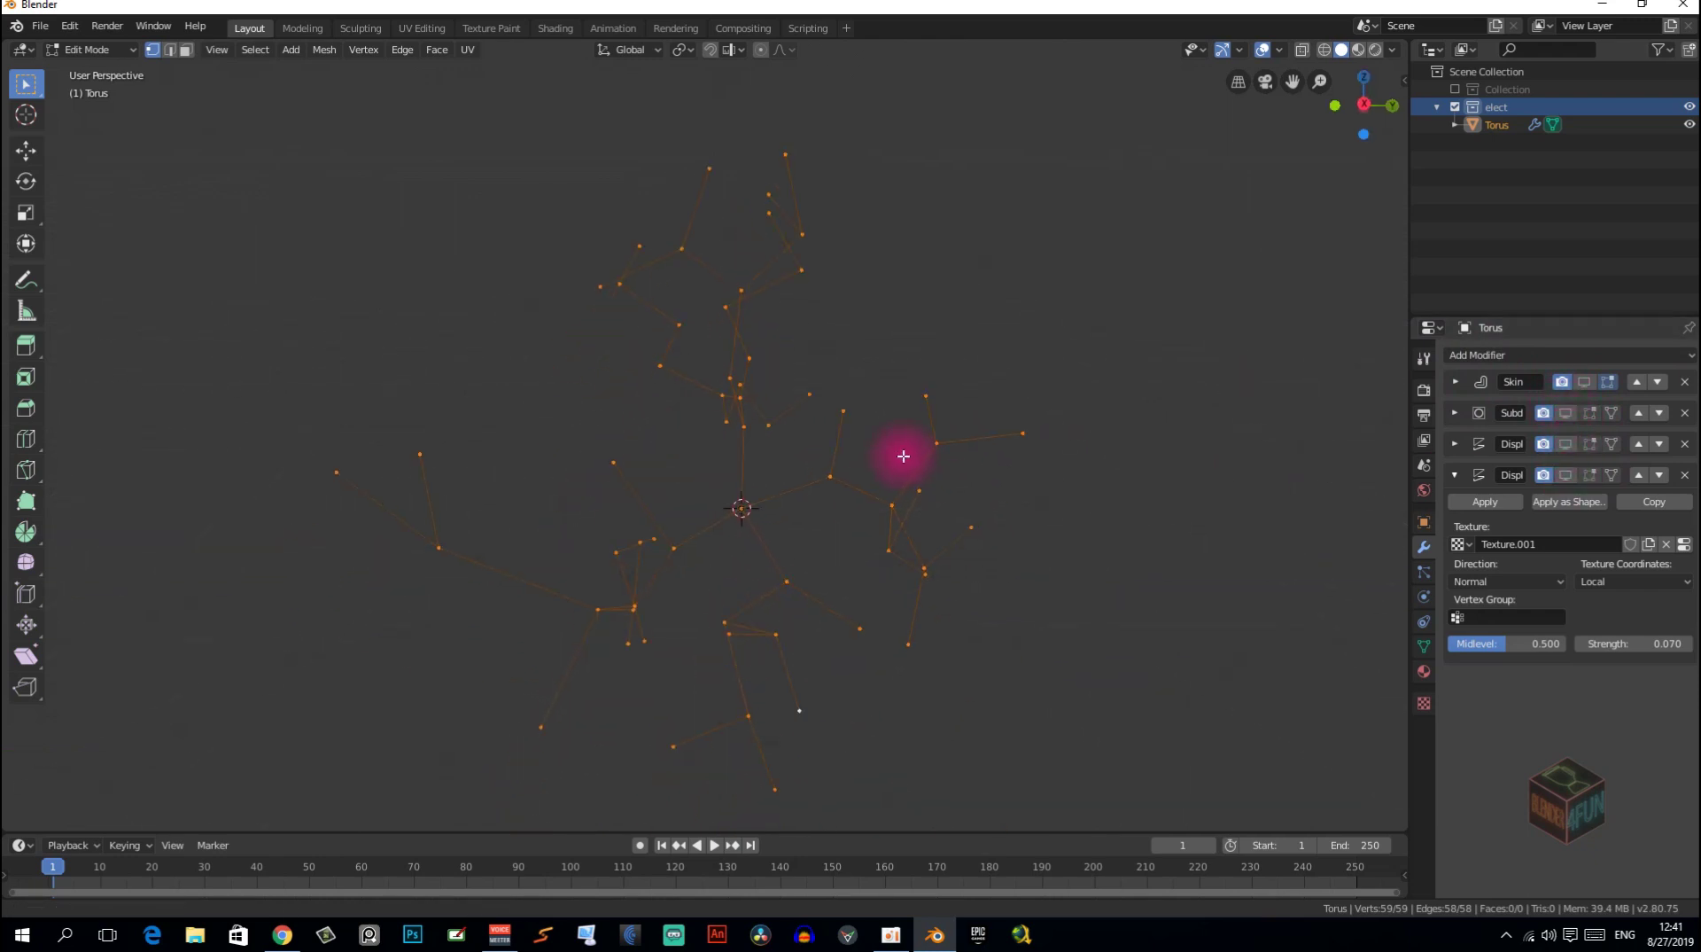
click(1459, 474)
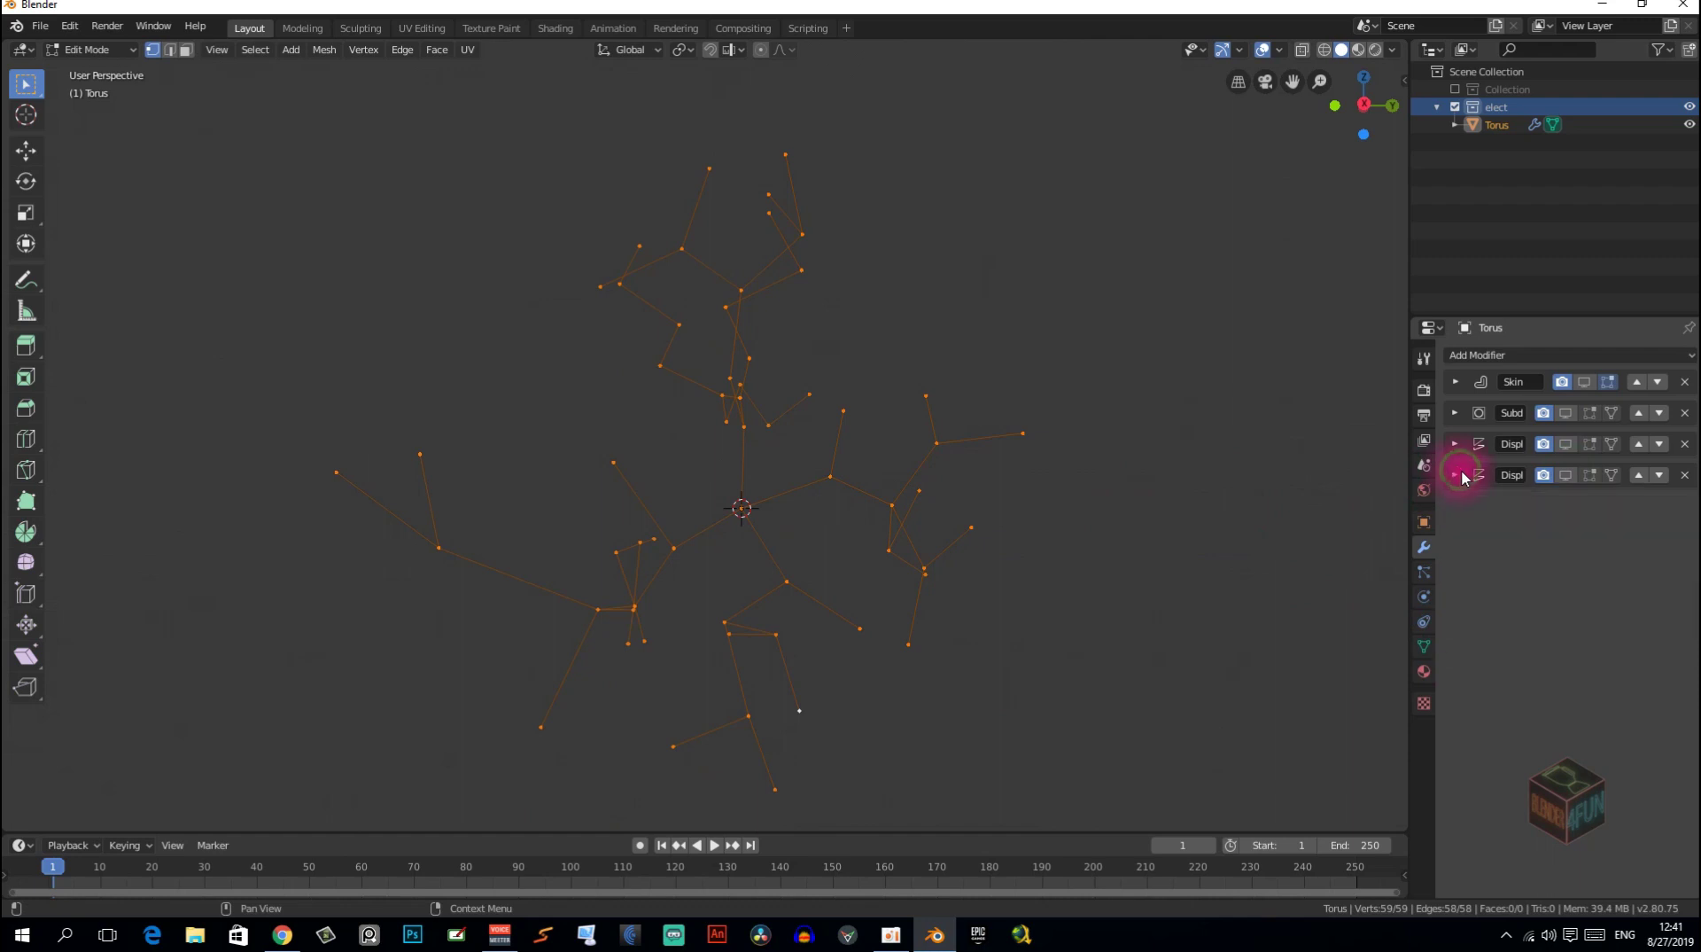
Add a new vertex group named Group in the Object Data properties.
click(1424, 645)
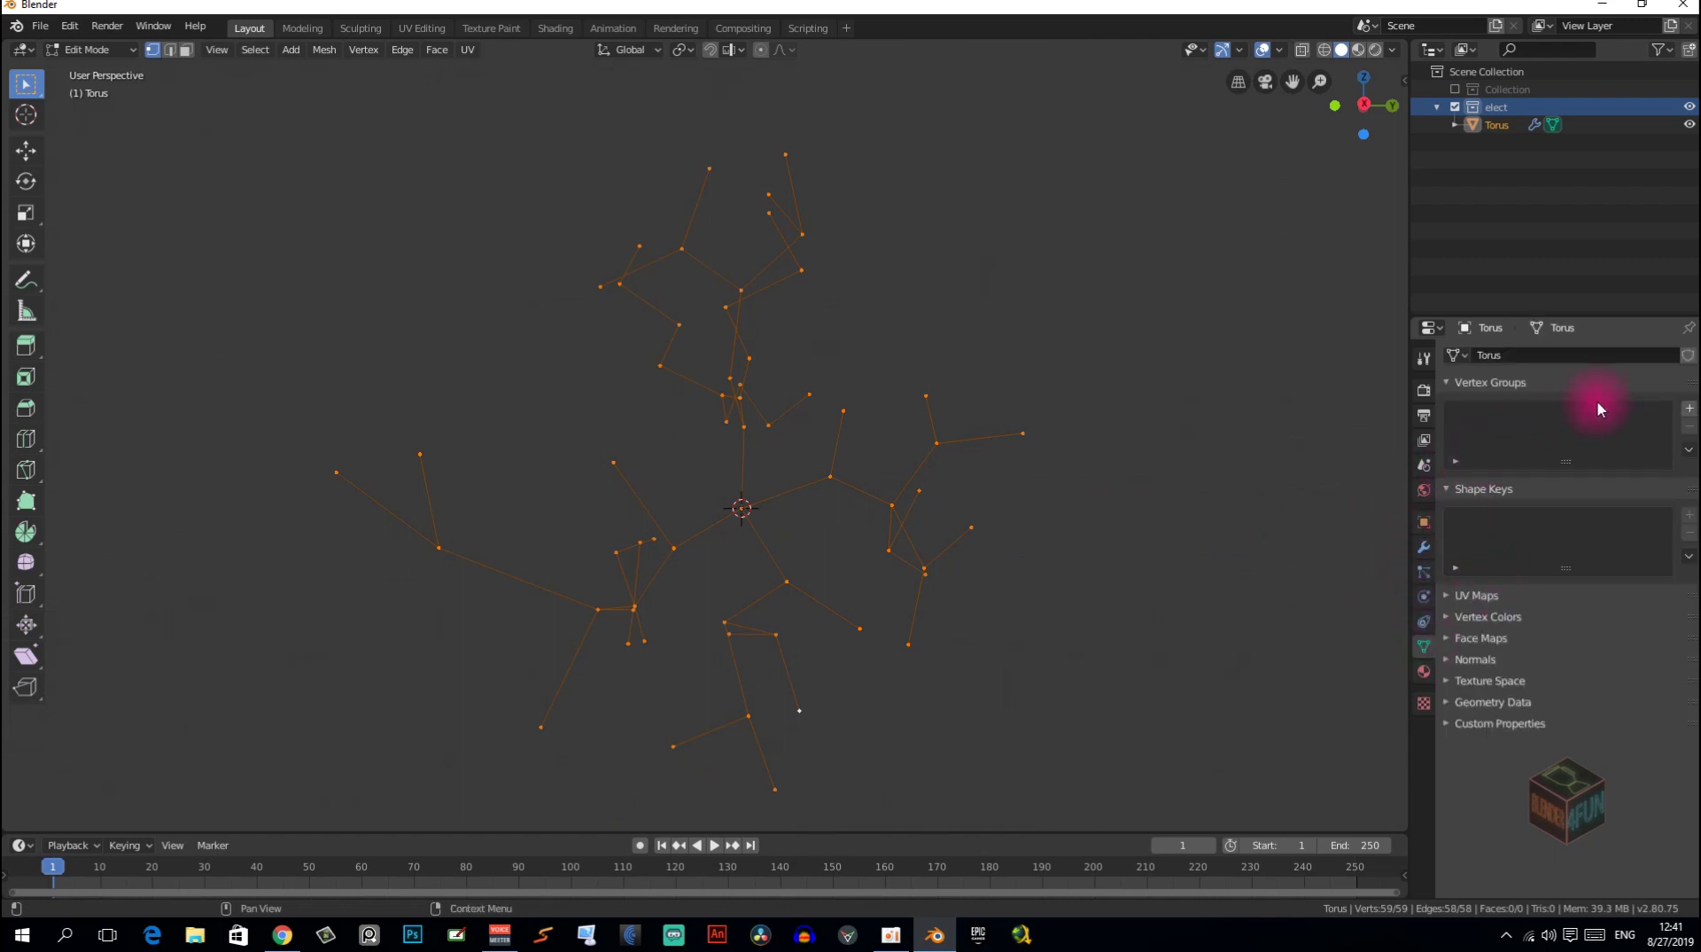
click(1690, 407)
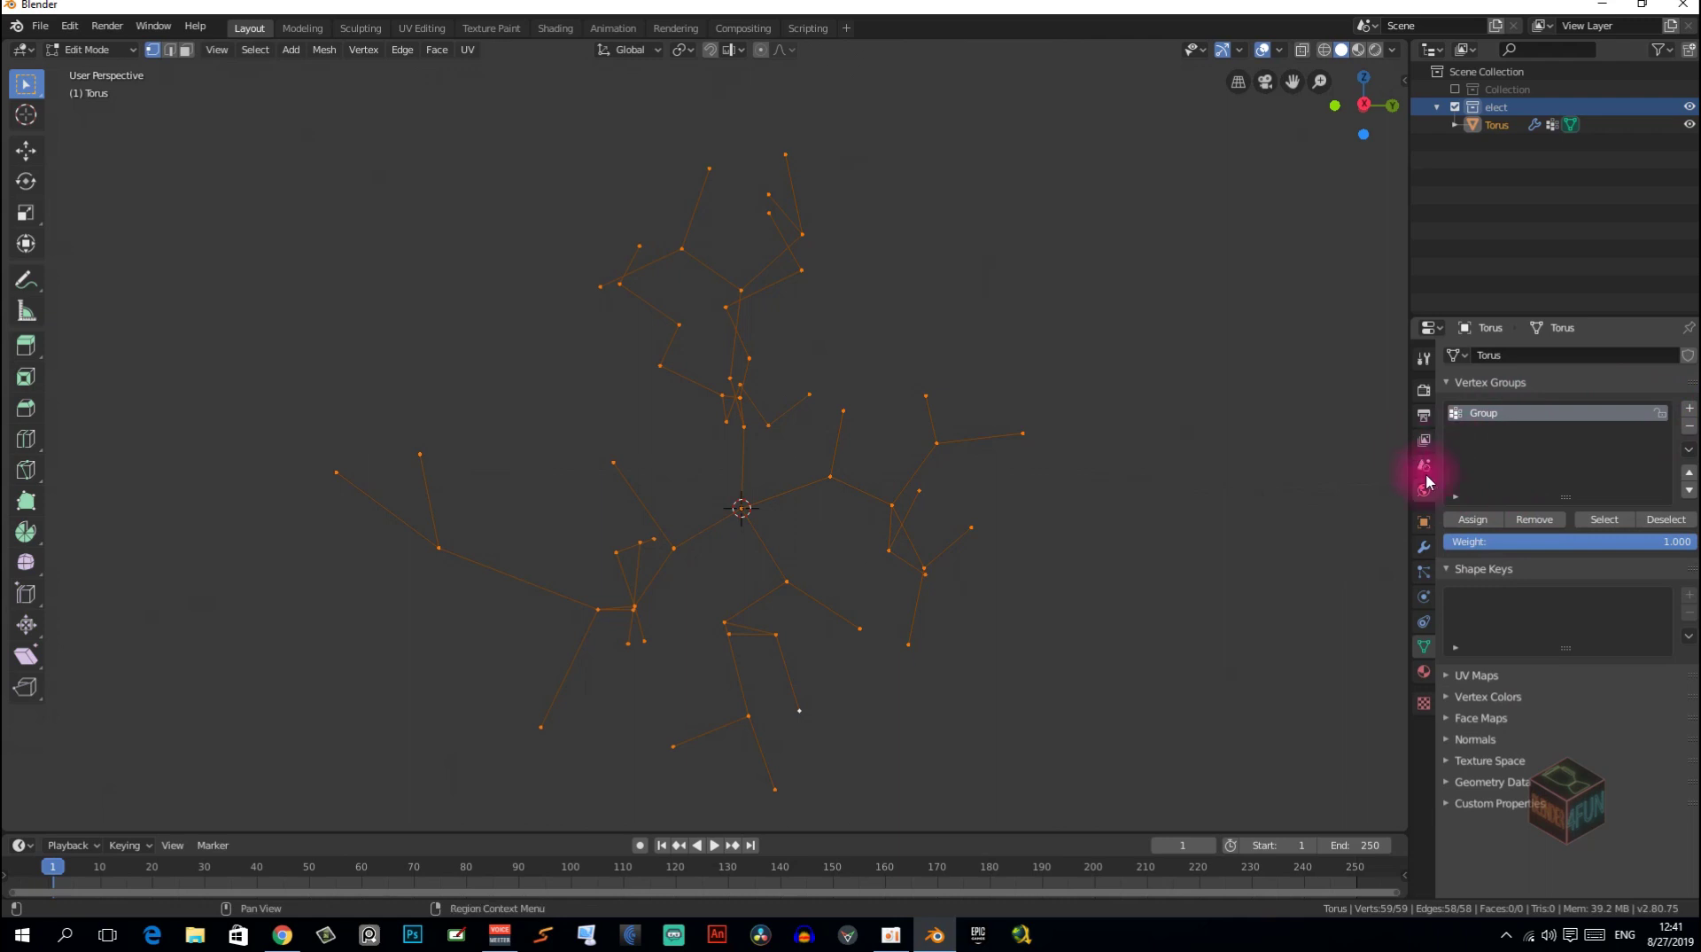
click(1462, 523)
scroll(939, 439, down, 1)
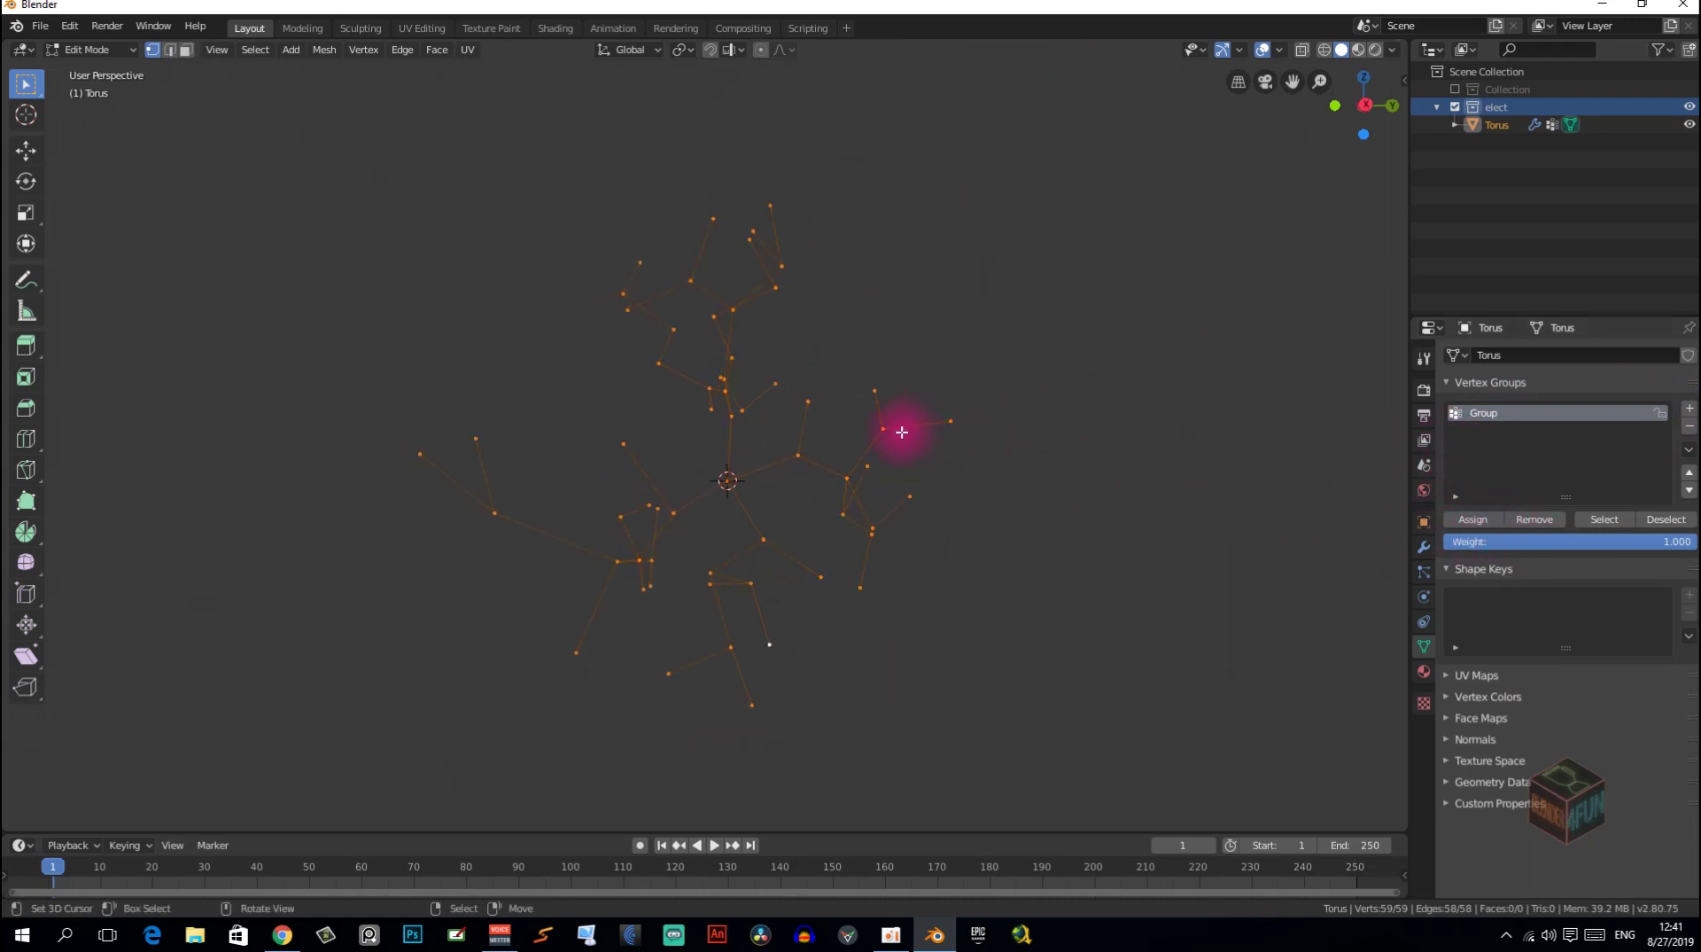
Circle-select all the outermost branch-tip vertices and hide them.
key(alt+a)
mouse_move(840, 387)
middle_down()
mouse_move(858, 409)
mouse_move(834, 379)
middle_up()
key(c)
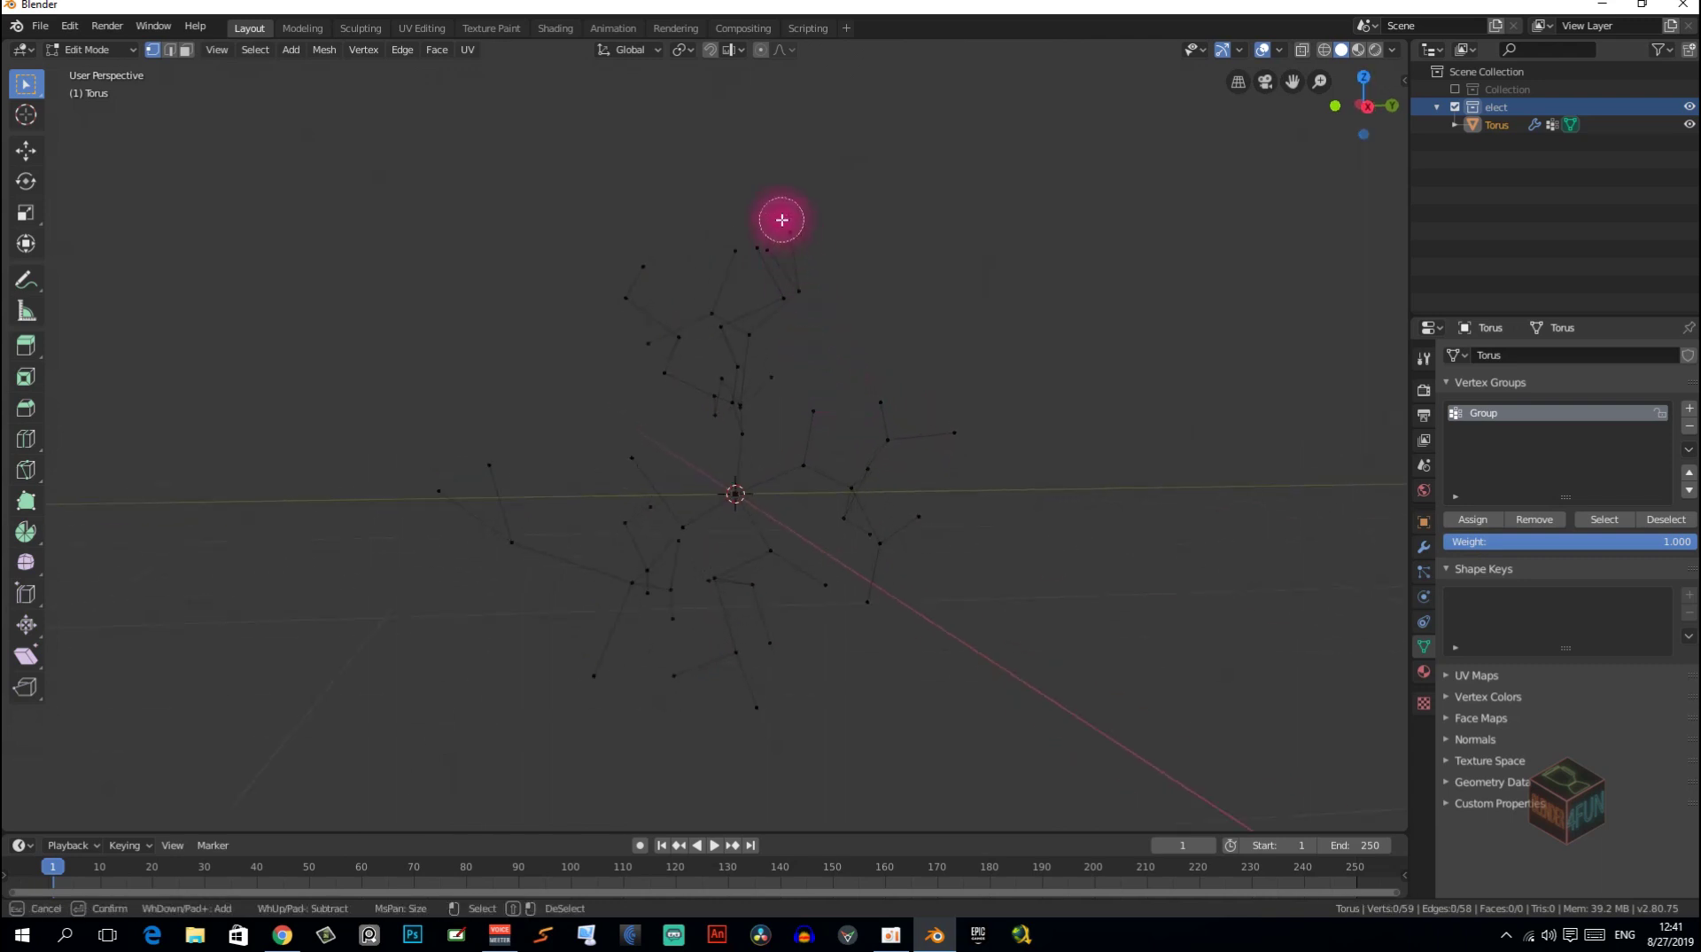
mouse_move(781, 220)
mouse_down()
mouse_move(472, 489)
mouse_move(505, 646)
mouse_move(771, 710)
mouse_move(794, 651)
mouse_move(880, 599)
mouse_move(832, 588)
mouse_move(931, 549)
mouse_move(981, 448)
mouse_move(907, 383)
mouse_move(801, 410)
mouse_up()
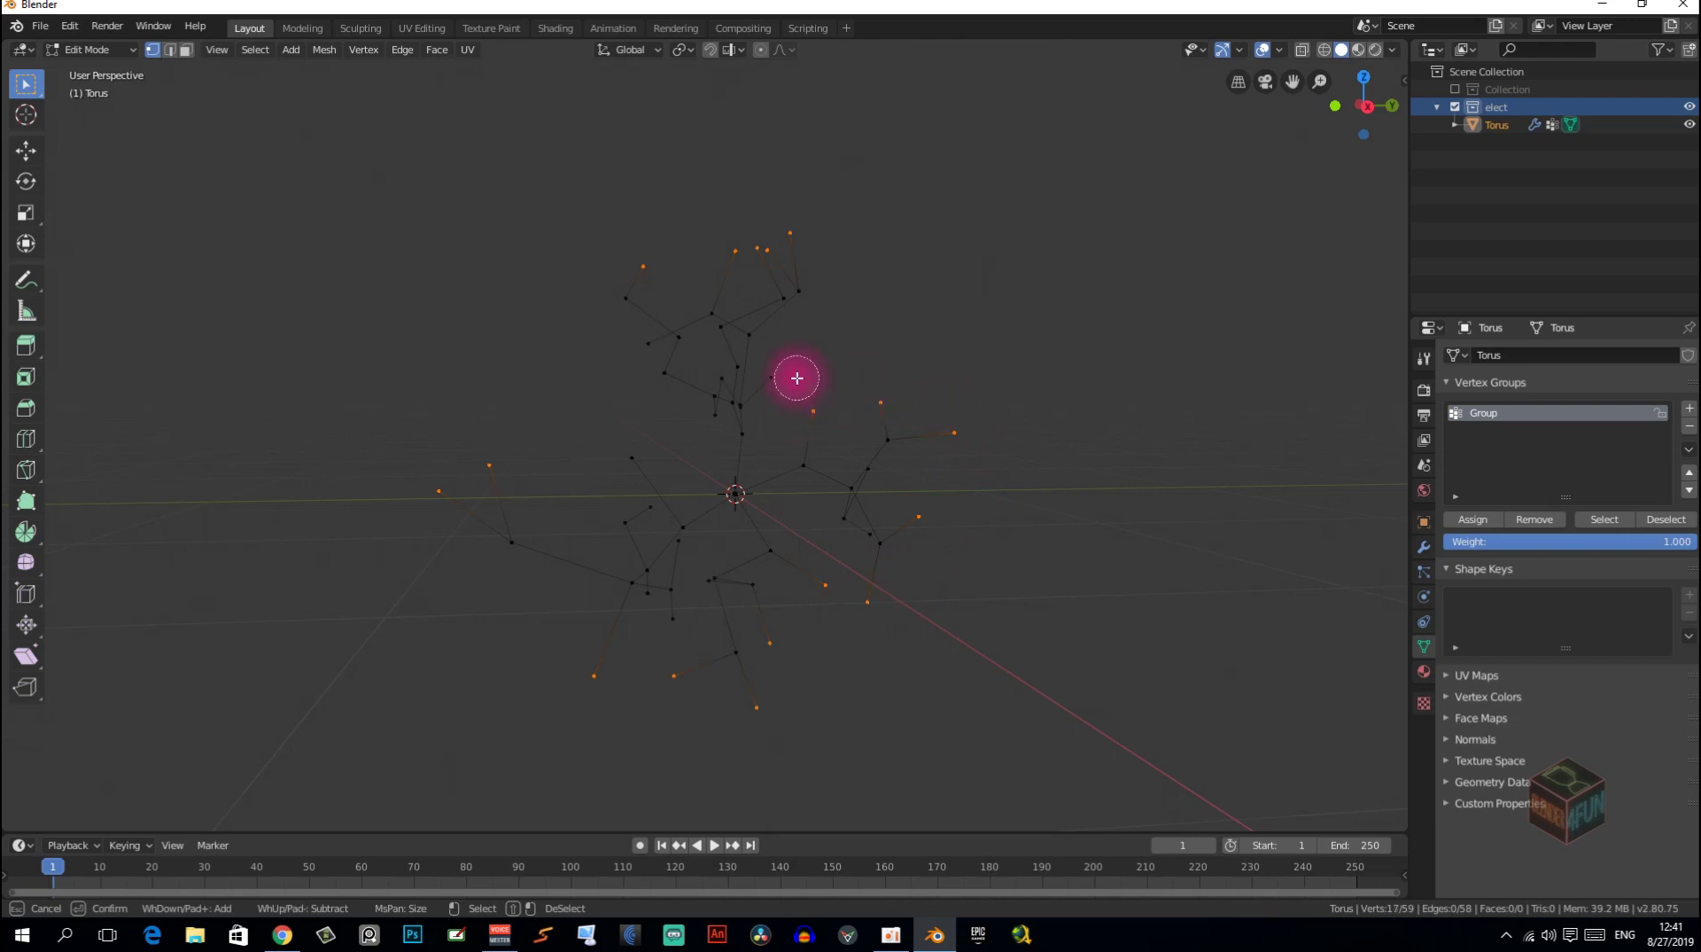
right_click(851, 352)
mouse_move(931, 334)
middle_down()
mouse_move(824, 444)
mouse_move(749, 480)
middle_up()
key(c)
mouse_move(700, 498)
mouse_down()
mouse_move(665, 616)
mouse_move(721, 600)
mouse_up()
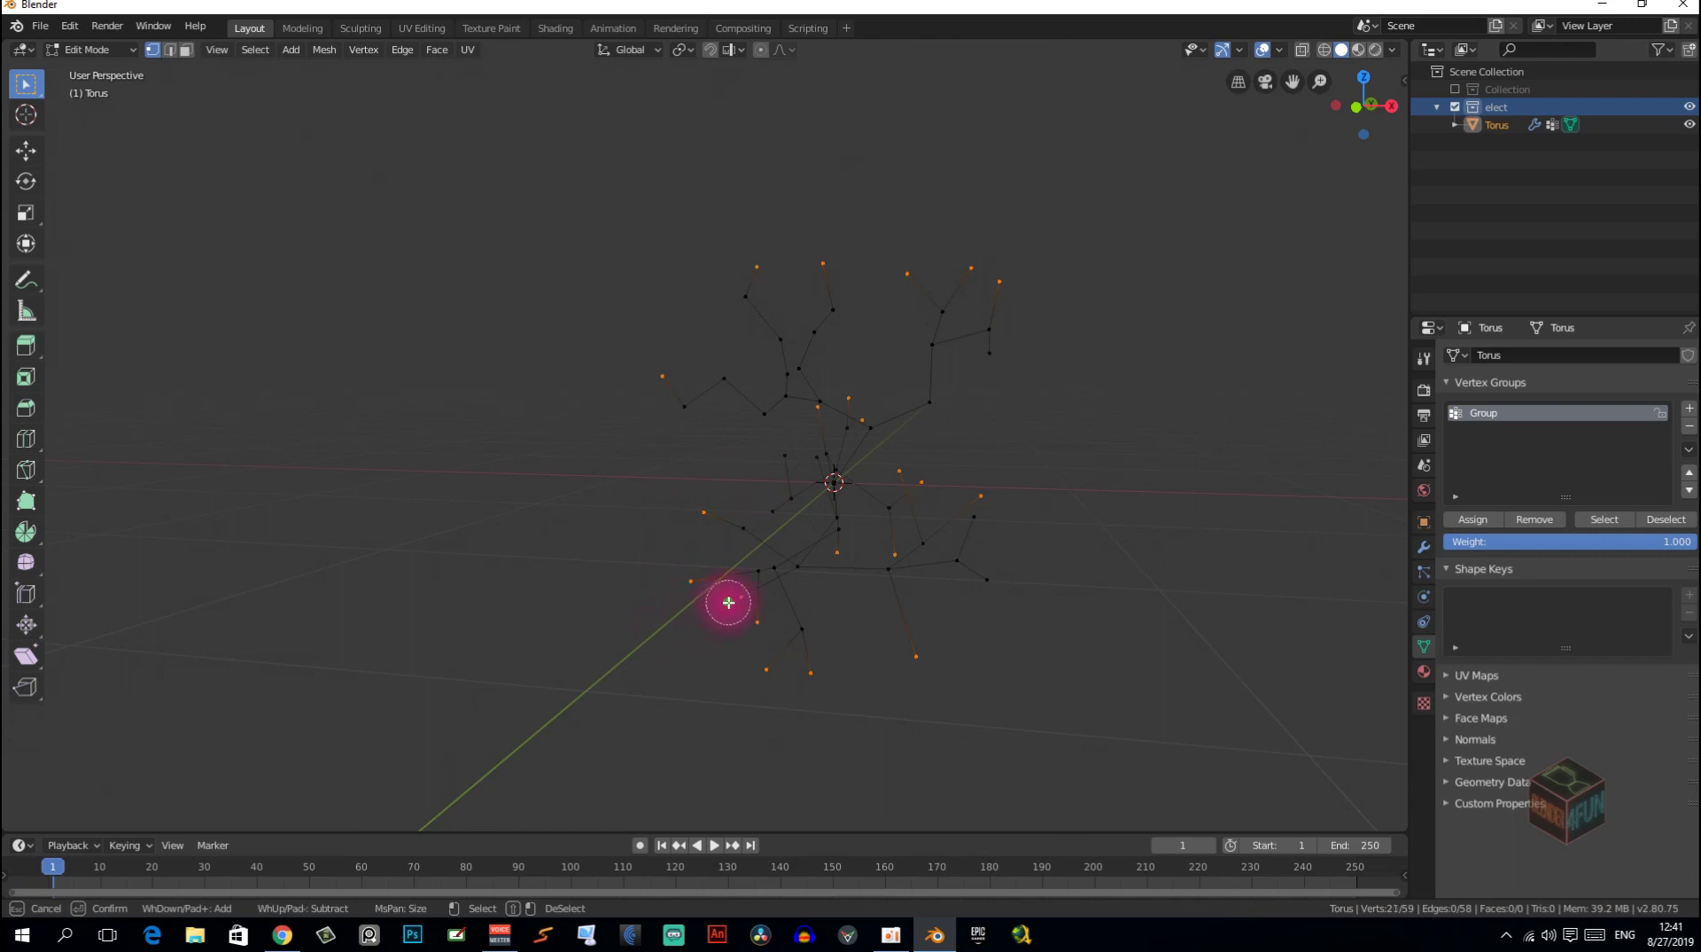
drag(760, 506, 763, 463)
right_click(763, 494)
middle_drag(763, 493, 858, 513)
key(c)
key(Escape)
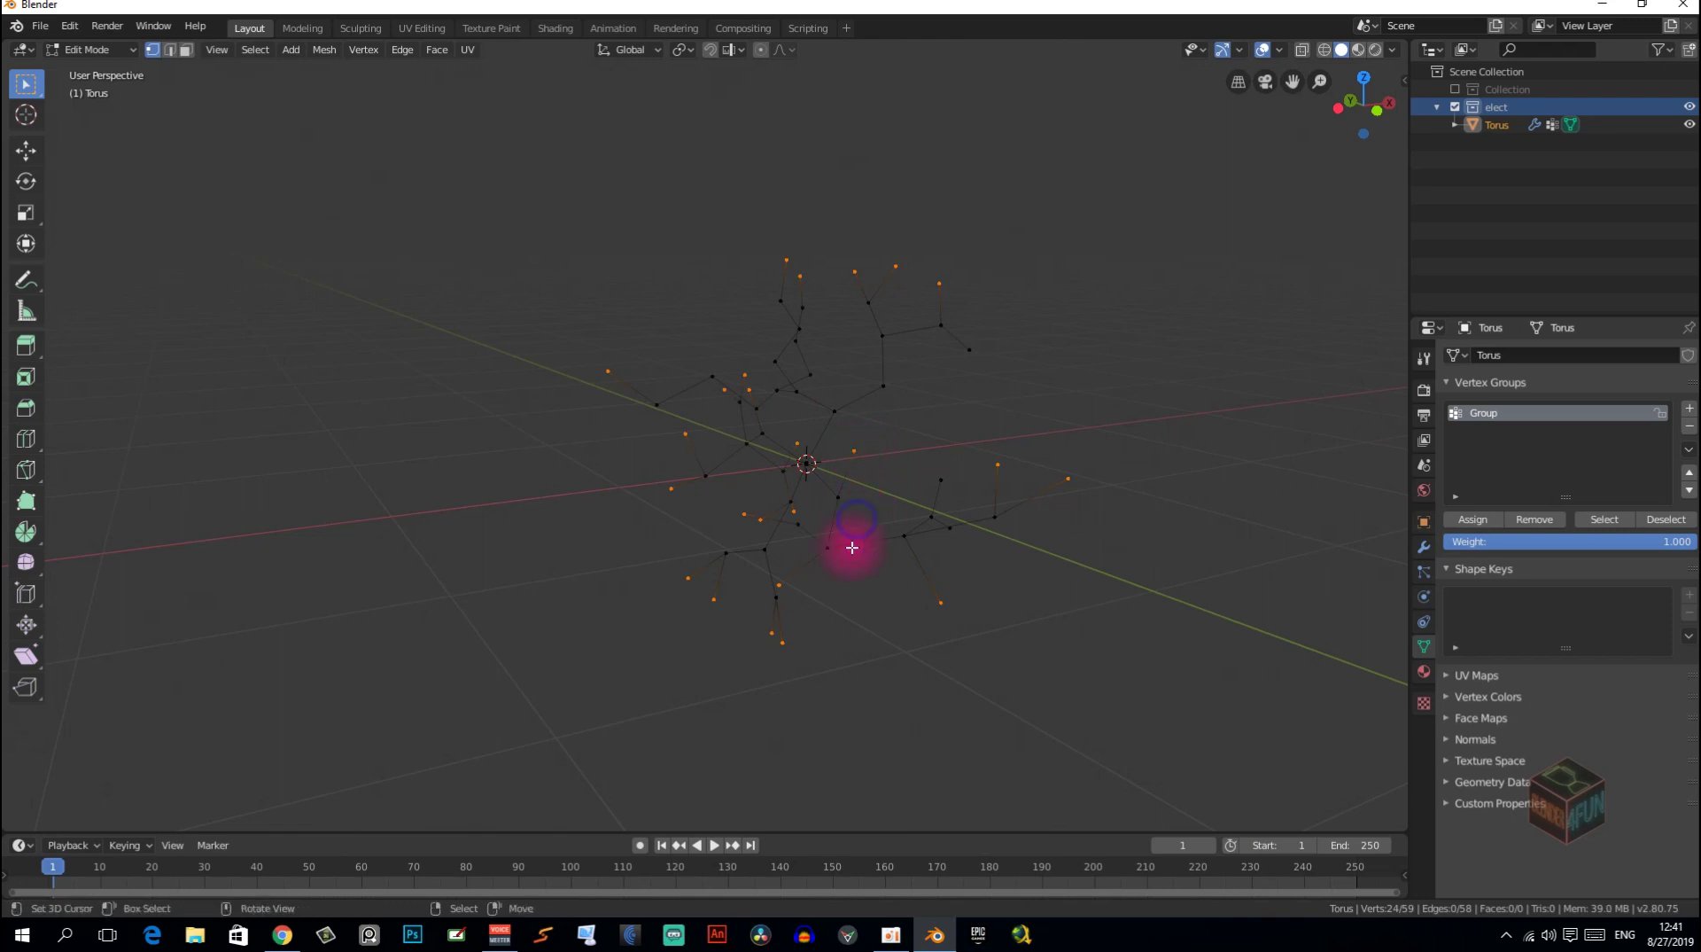
mouse_move(855, 543)
middle_down()
mouse_move(795, 598)
mouse_move(486, 501)
mouse_move(504, 536)
mouse_move(452, 557)
mouse_move(470, 584)
mouse_move(545, 560)
middle_up()
key(c)
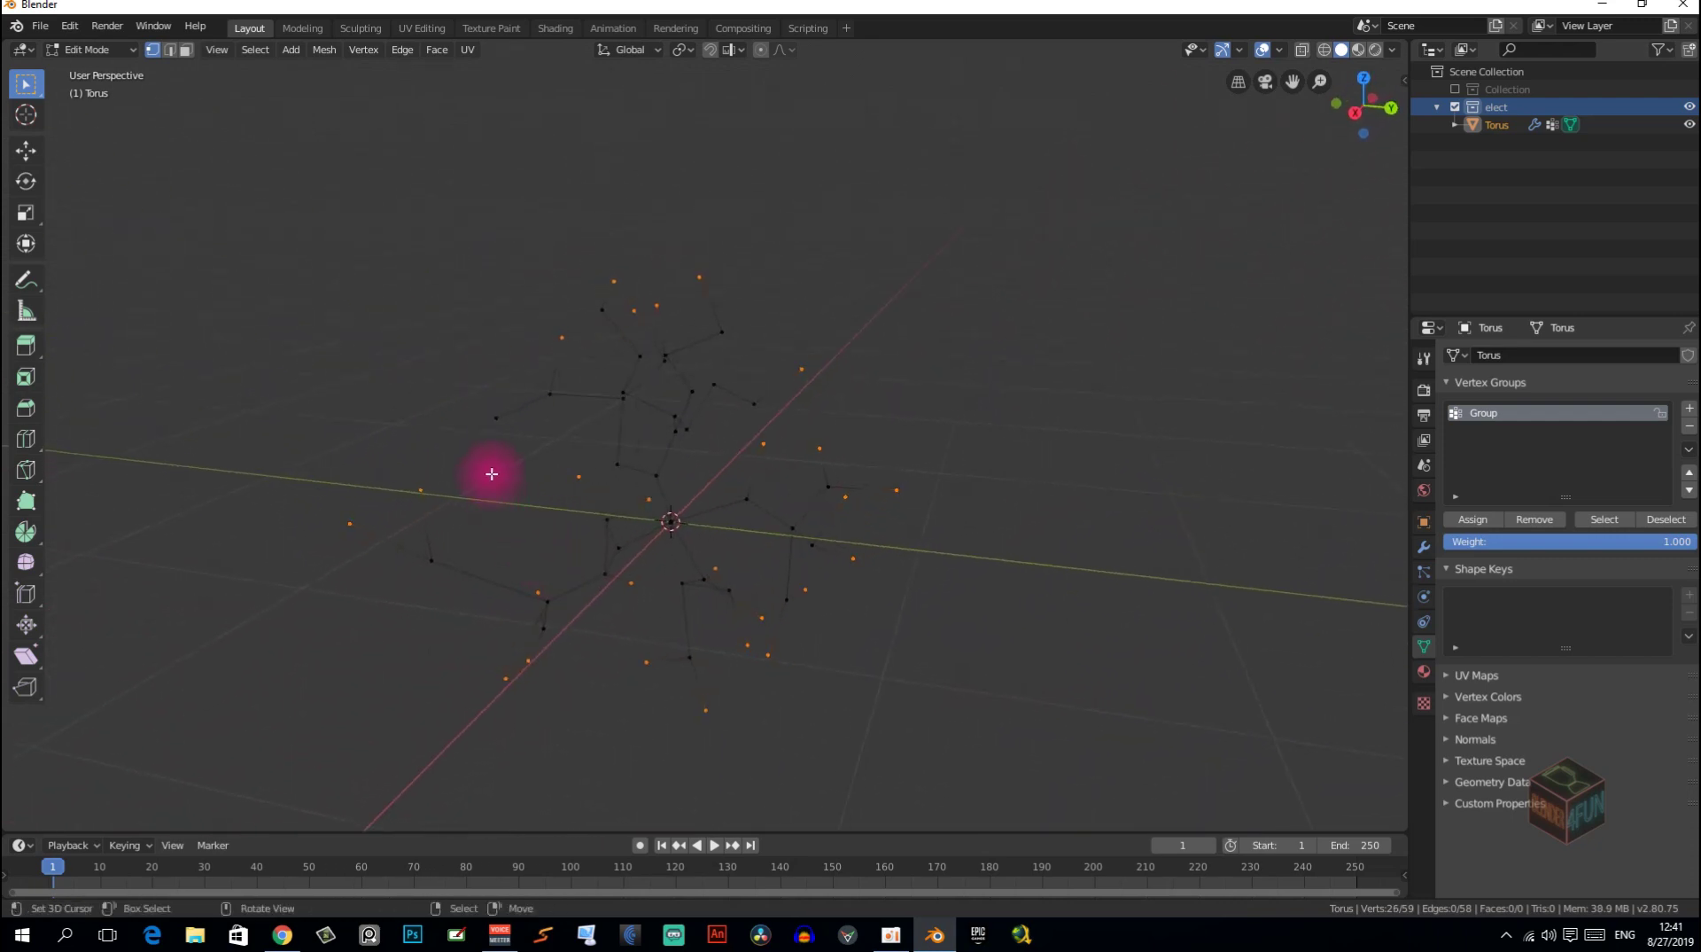
mouse_move(490, 421)
middle_down()
mouse_move(575, 529)
mouse_move(582, 505)
mouse_move(627, 513)
mouse_move(600, 536)
mouse_move(567, 509)
middle_up()
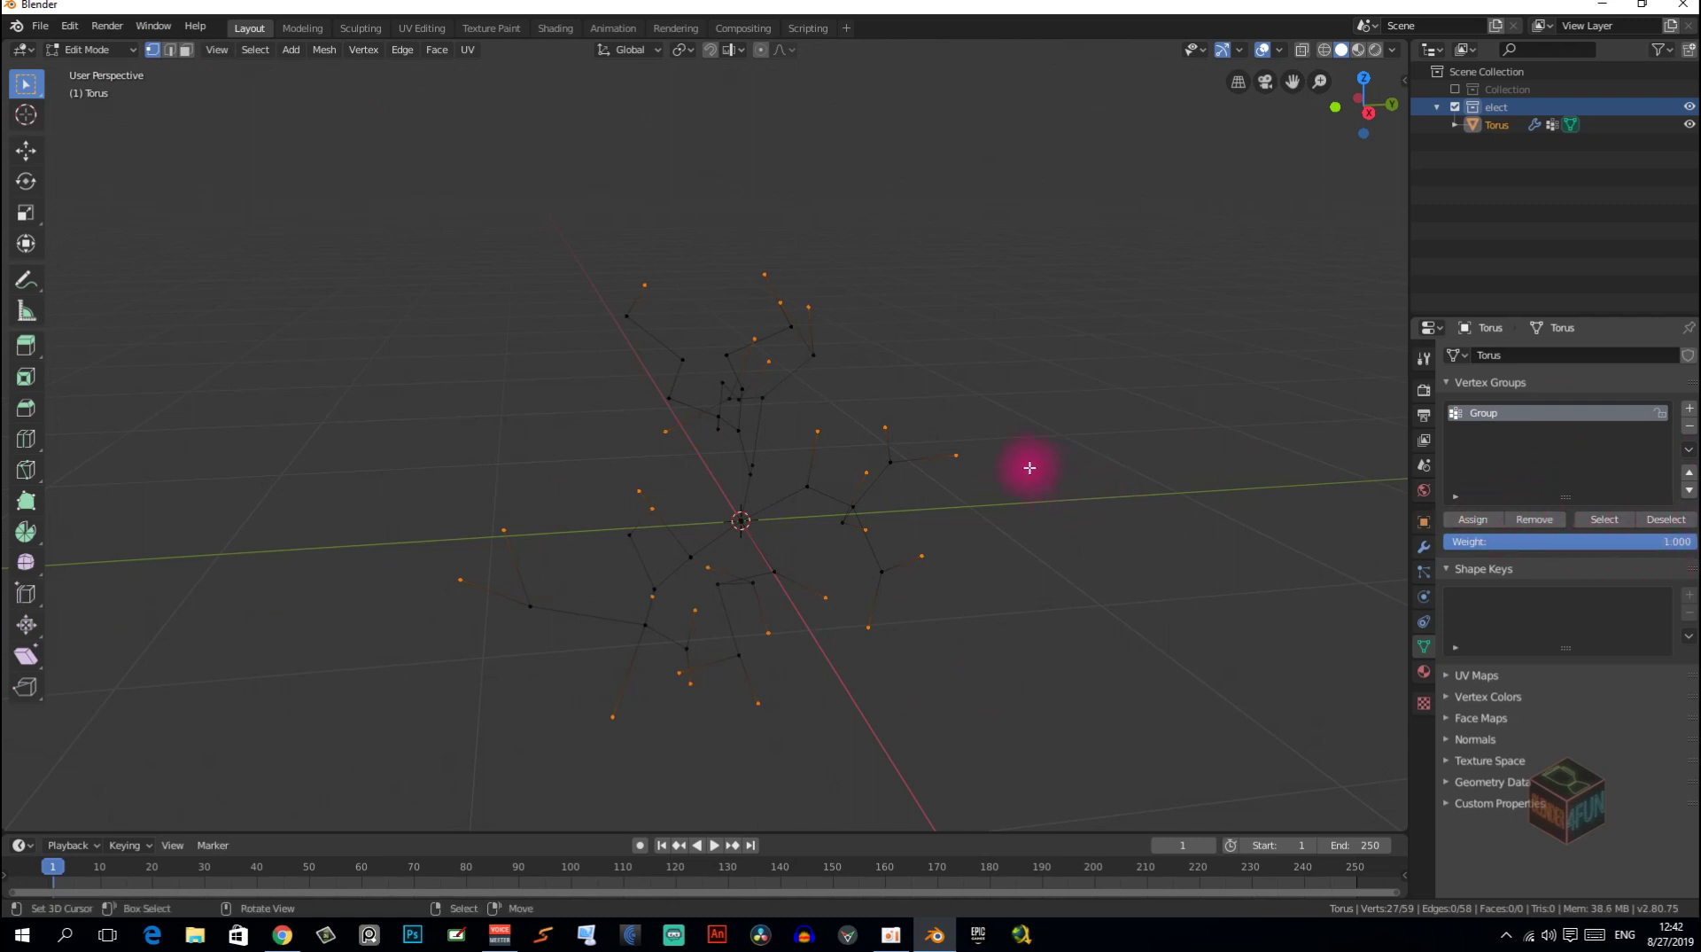
key(h)
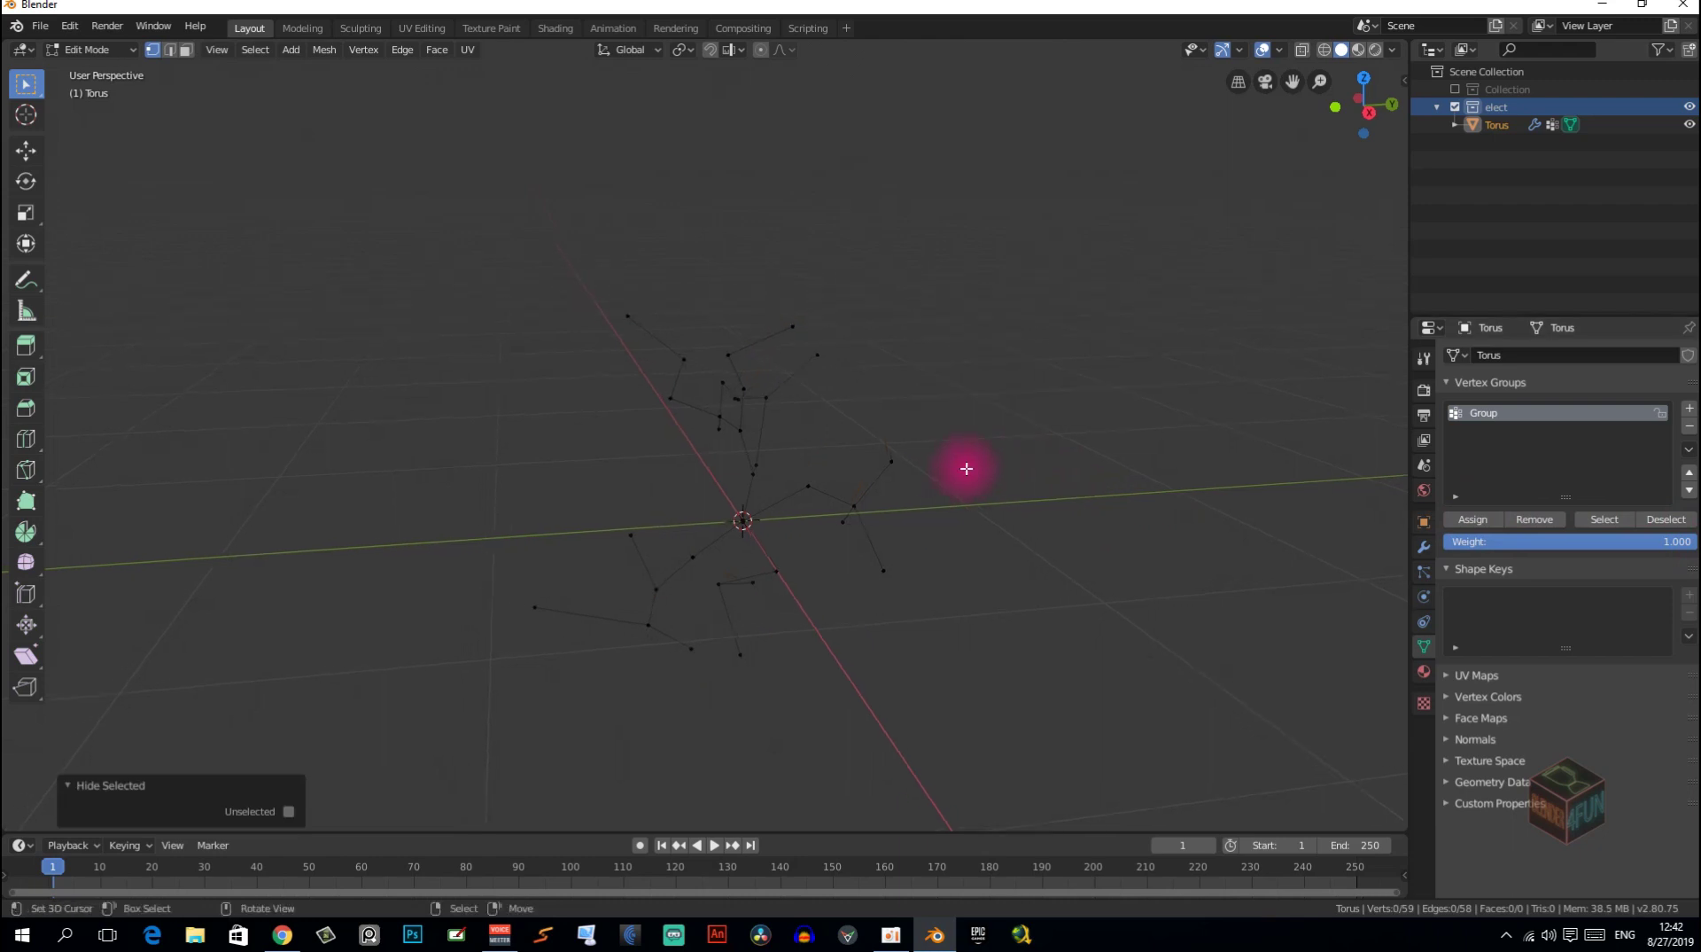
Circle-select the next four vertices in from the branch ends.
key(c)
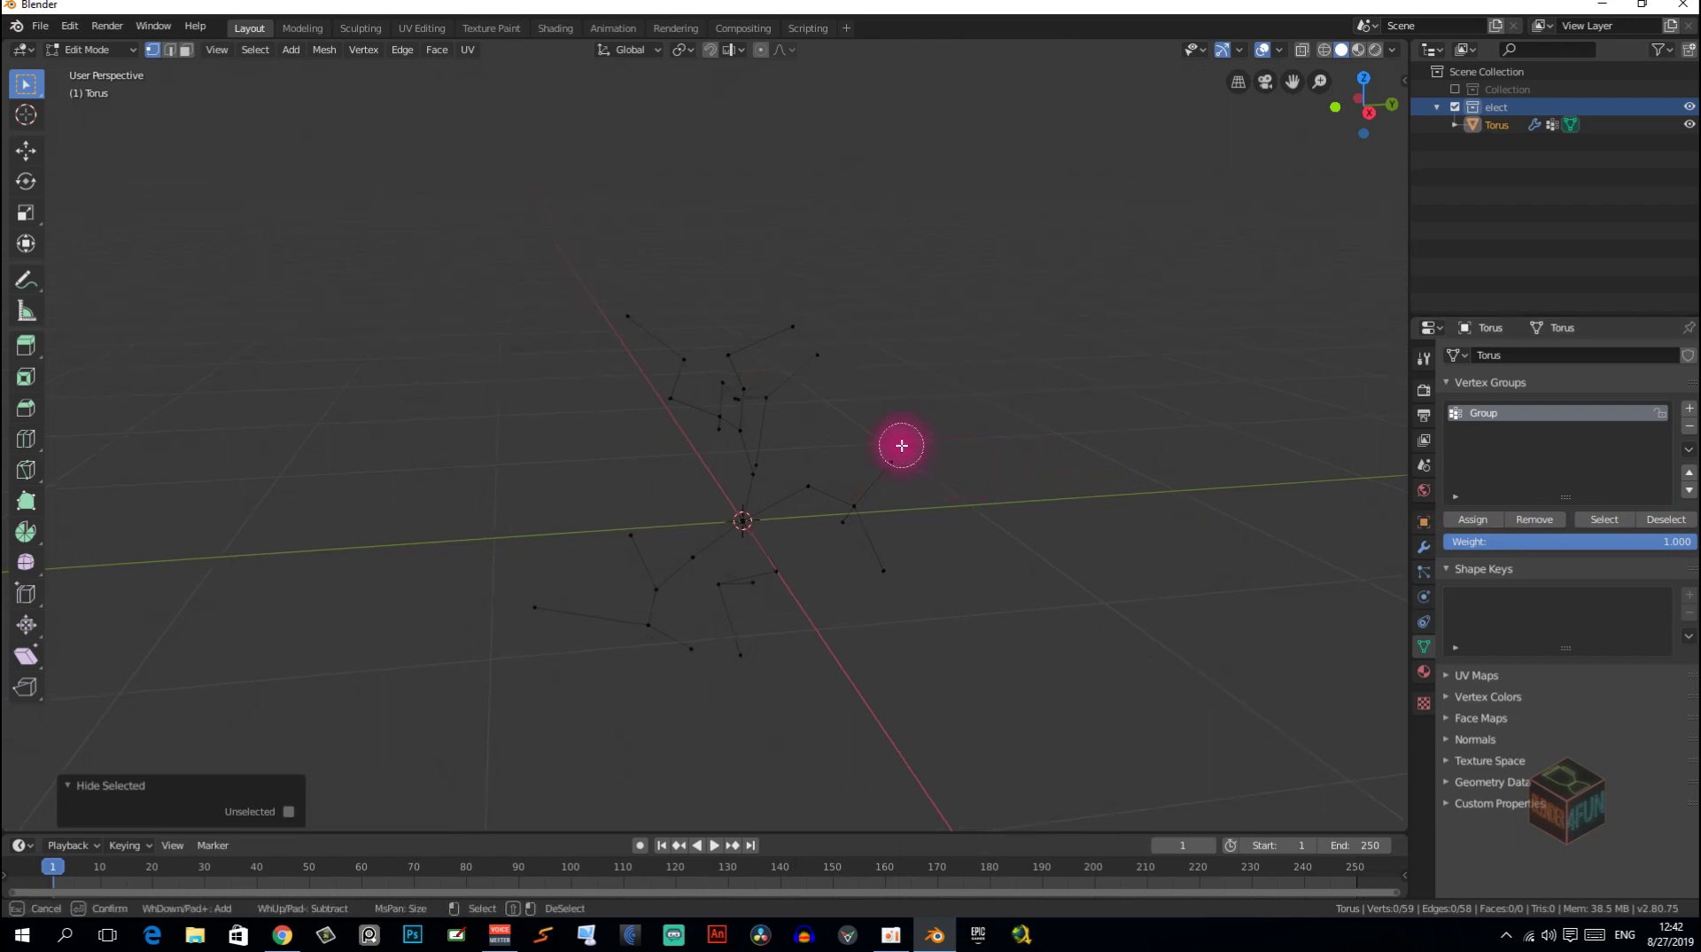
mouse_move(900, 444)
mouse_down()
mouse_move(877, 589)
mouse_move(745, 661)
mouse_move(505, 593)
mouse_move(539, 608)
mouse_move(611, 535)
mouse_up()
key(Escape)
middle_drag(619, 467, 734, 478)
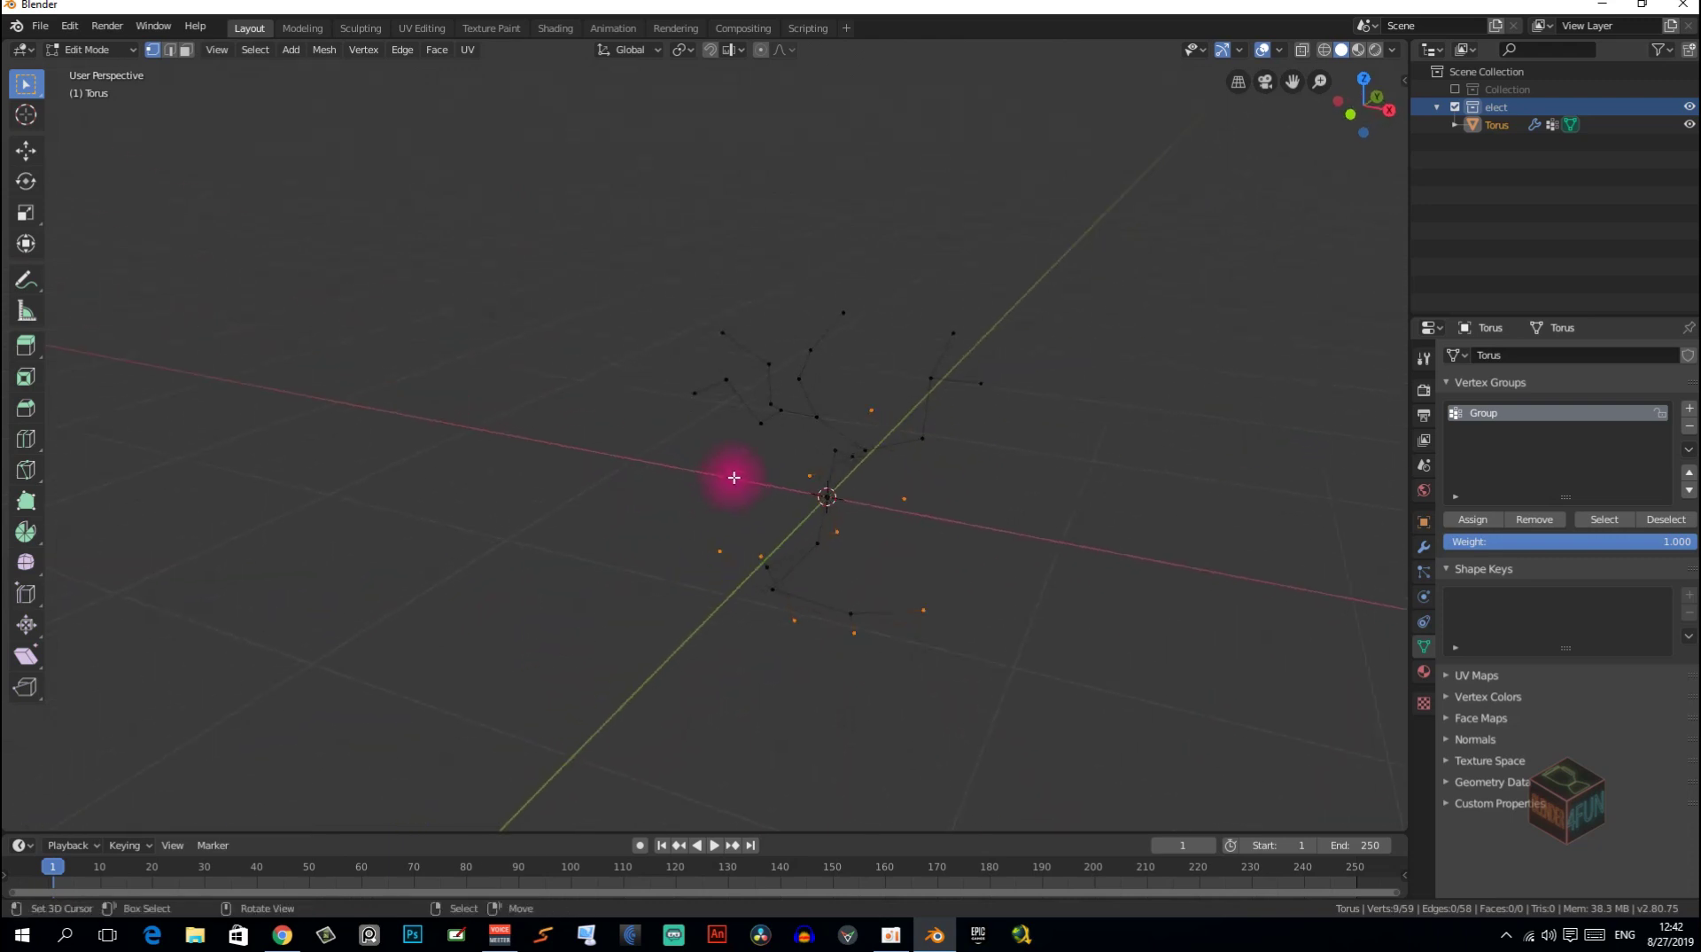
key(c)
mouse_move(676, 375)
mouse_down()
mouse_move(683, 391)
mouse_move(710, 329)
mouse_move(853, 300)
mouse_move(961, 331)
mouse_move(1013, 383)
mouse_move(980, 390)
mouse_move(983, 476)
mouse_up()
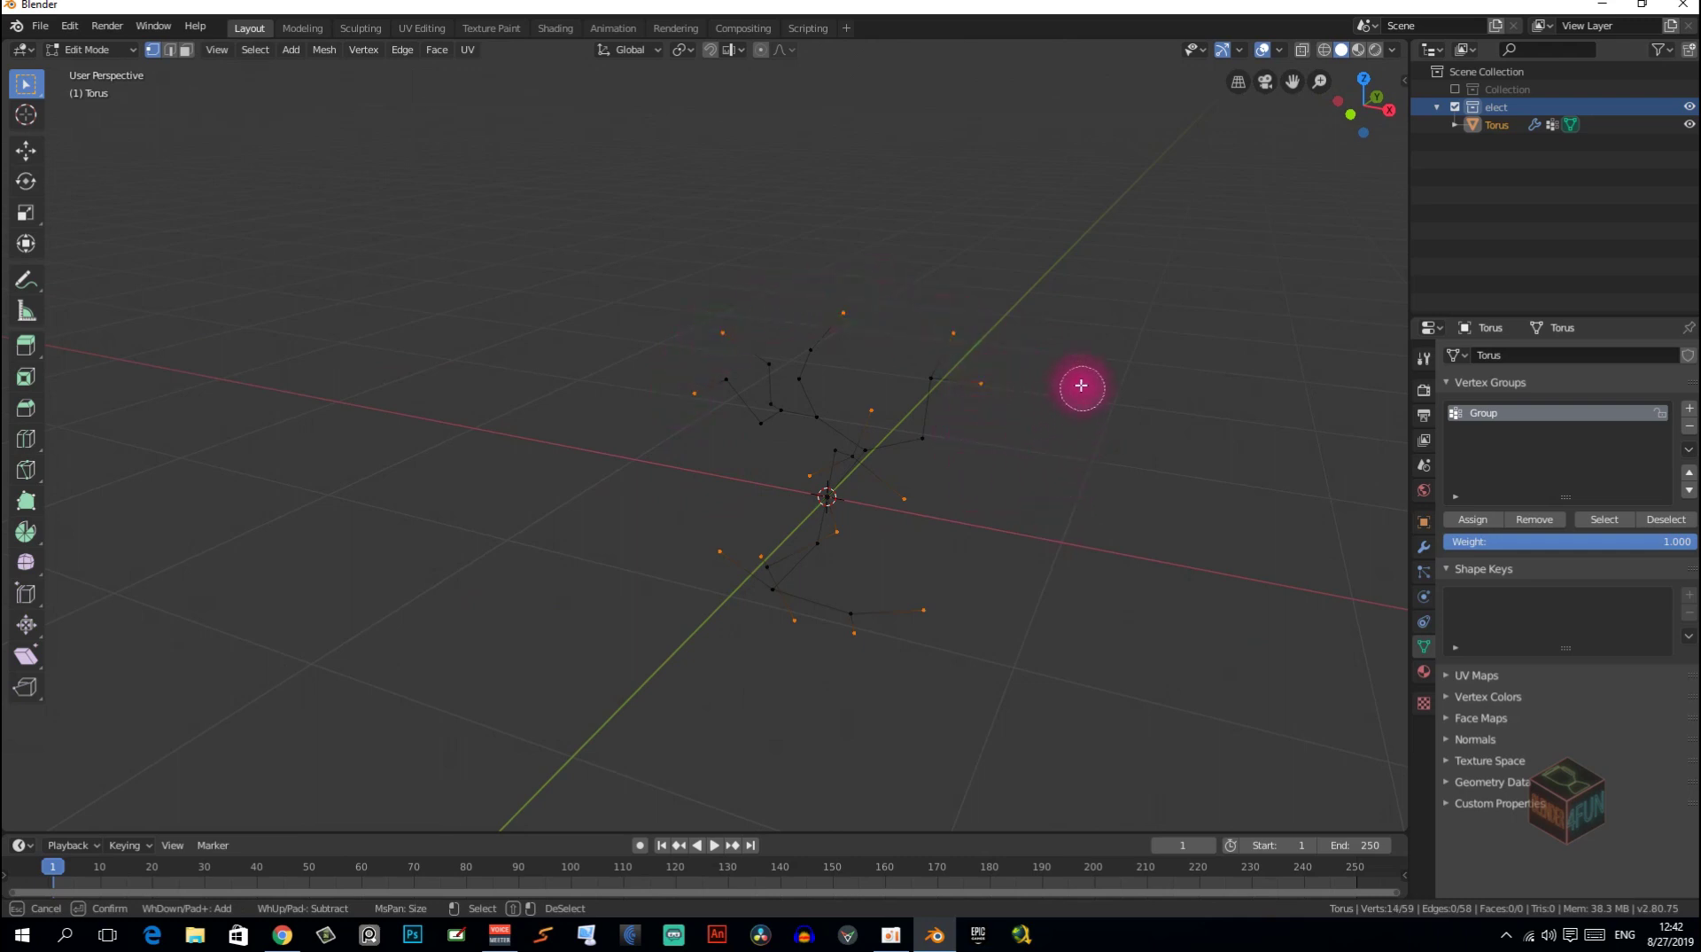
key(Escape)
middle_drag(989, 452, 1102, 452)
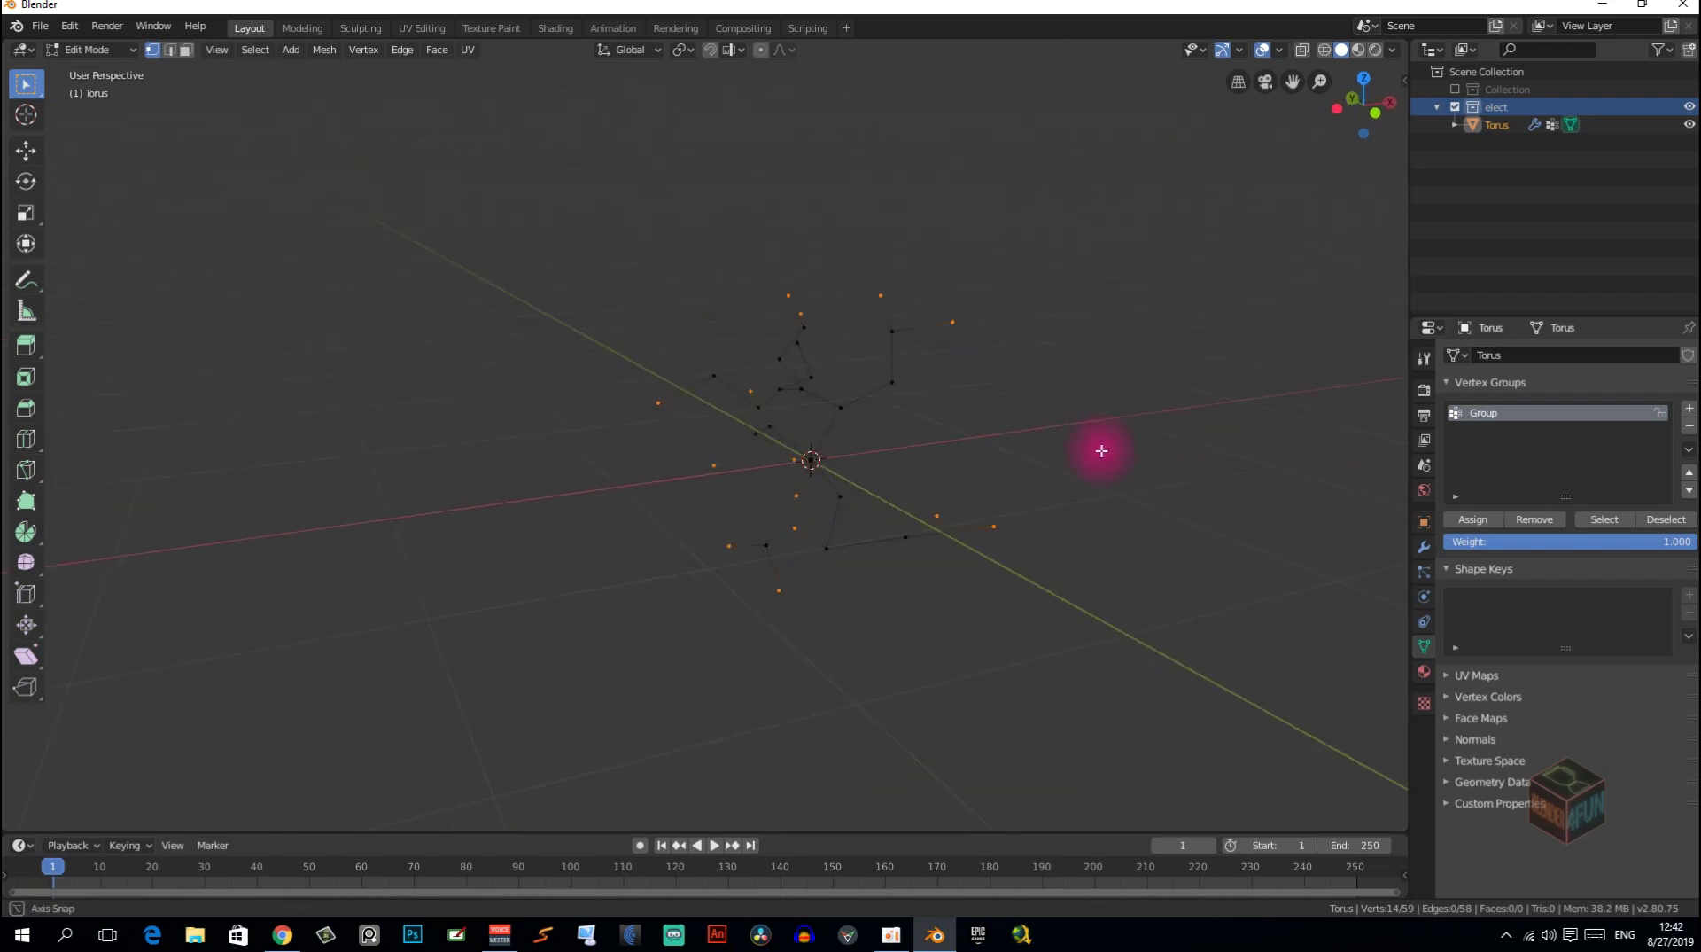
click(26, 84)
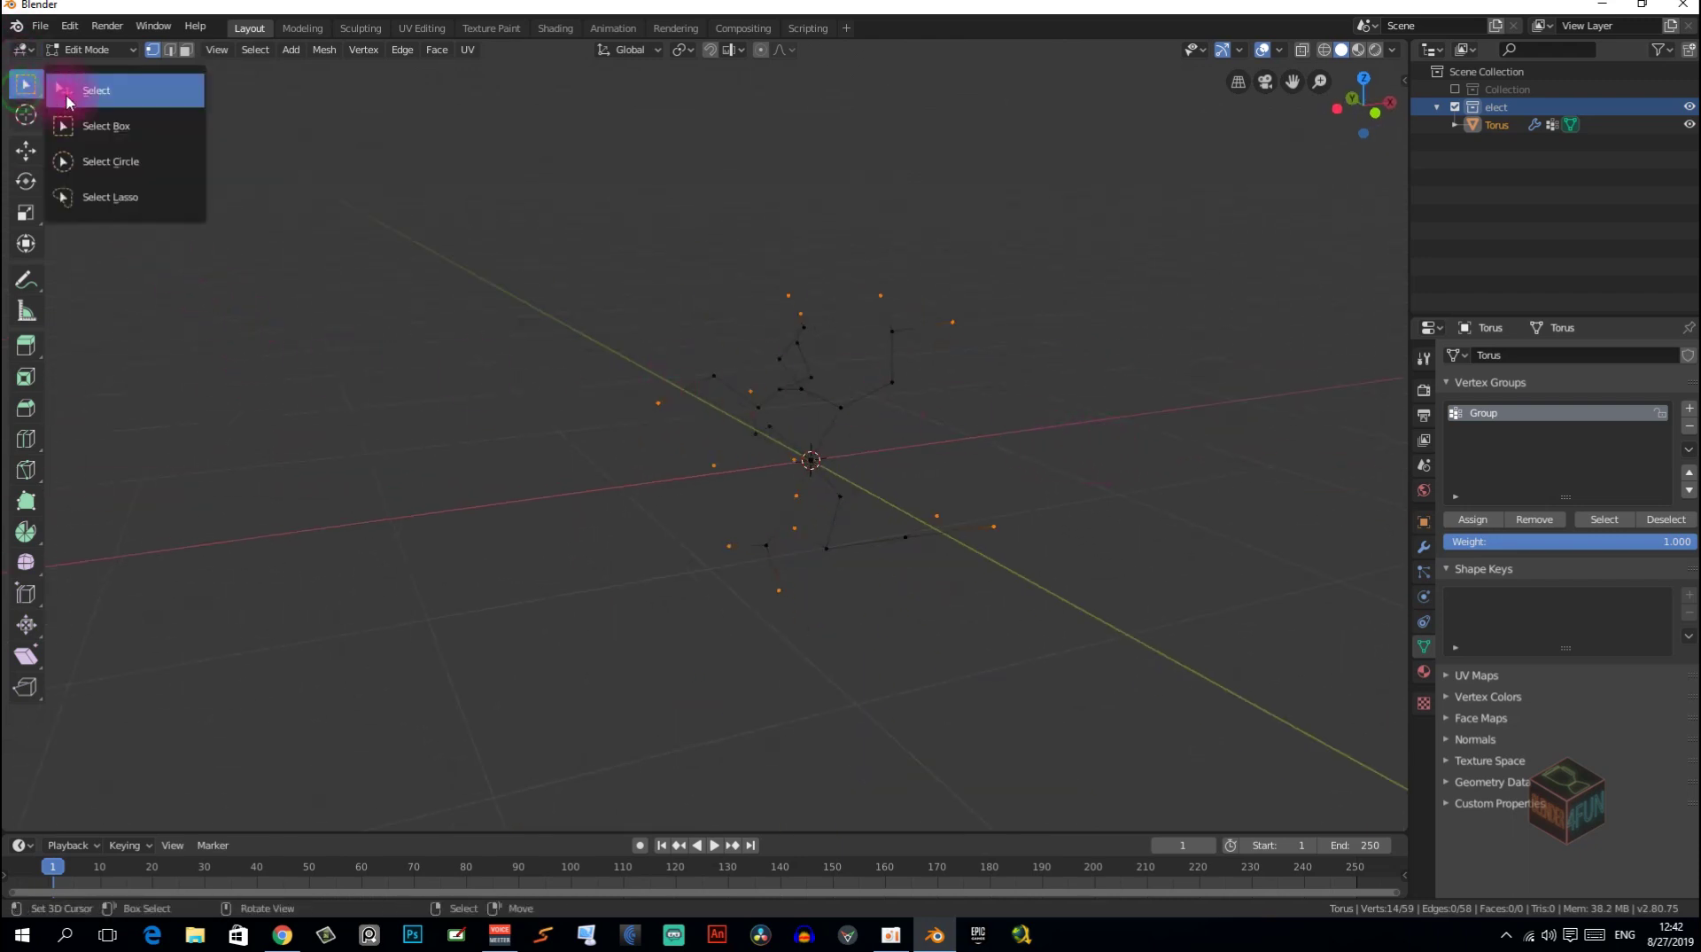
Switch to the Select Circle tool, assign the selection to Group at weight 0.587, and hide it.
click(130, 169)
mouse_move(467, 247)
middle_down()
mouse_move(544, 256)
mouse_move(482, 326)
mouse_move(550, 235)
mouse_move(646, 240)
mouse_move(622, 345)
mouse_move(721, 354)
mouse_move(680, 384)
mouse_move(641, 375)
mouse_move(753, 349)
mouse_move(561, 429)
mouse_move(746, 400)
mouse_move(748, 432)
mouse_move(733, 403)
mouse_move(707, 459)
mouse_move(726, 493)
mouse_move(676, 550)
mouse_move(786, 534)
middle_up()
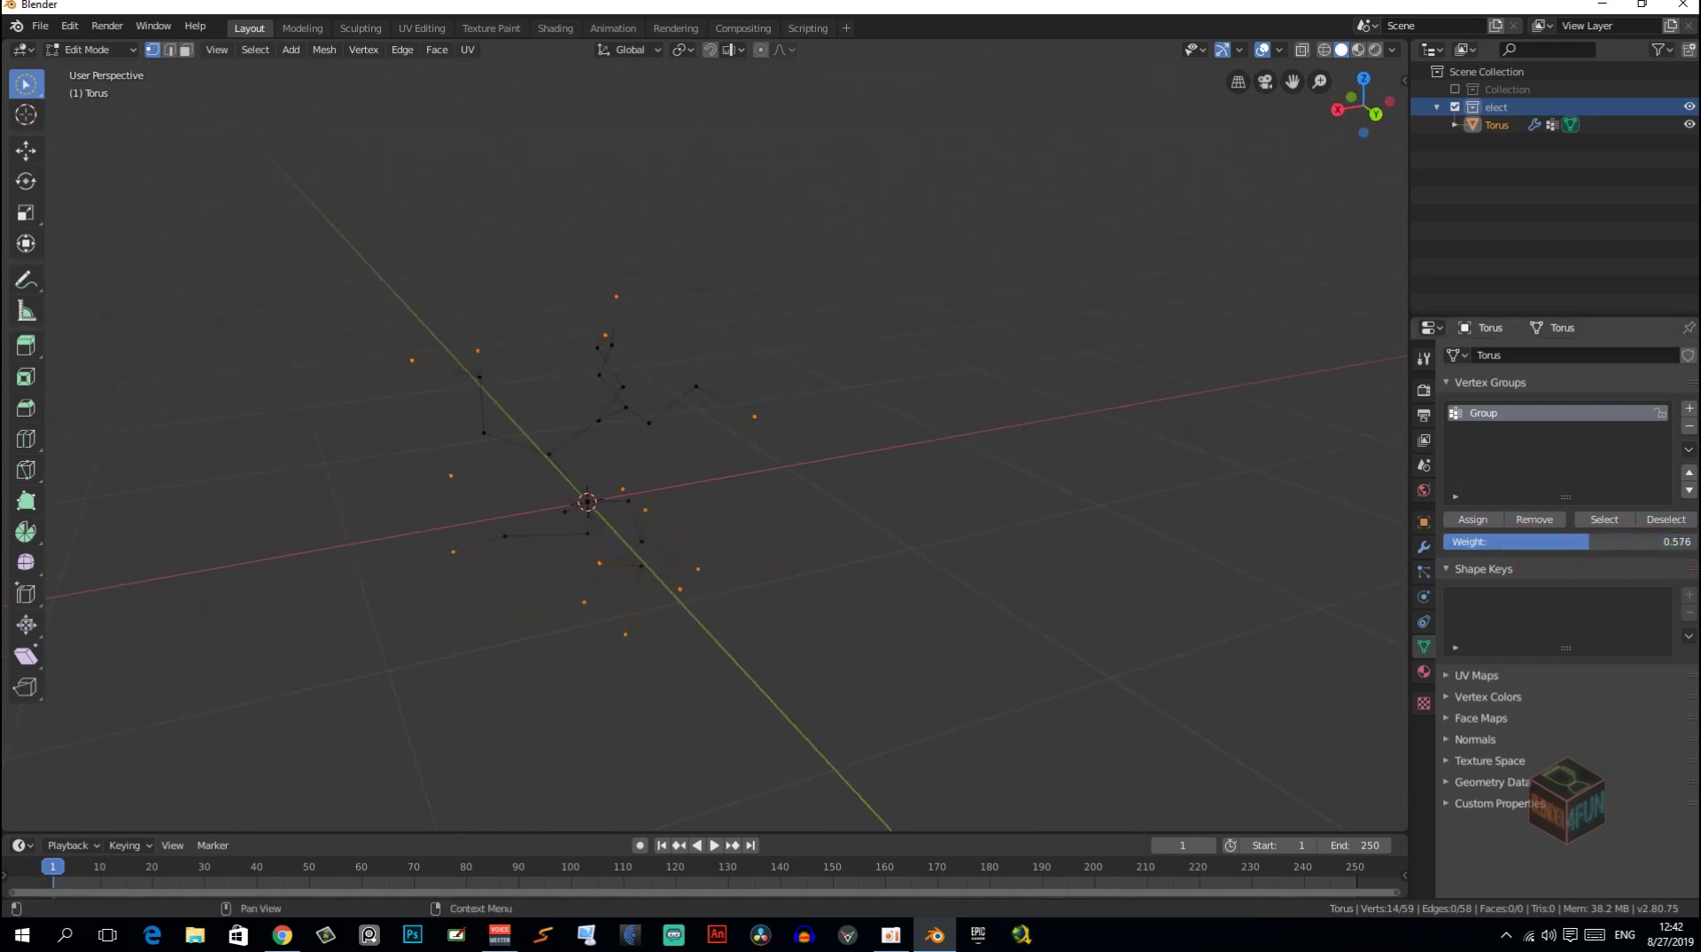
drag(1591, 541, 1595, 534)
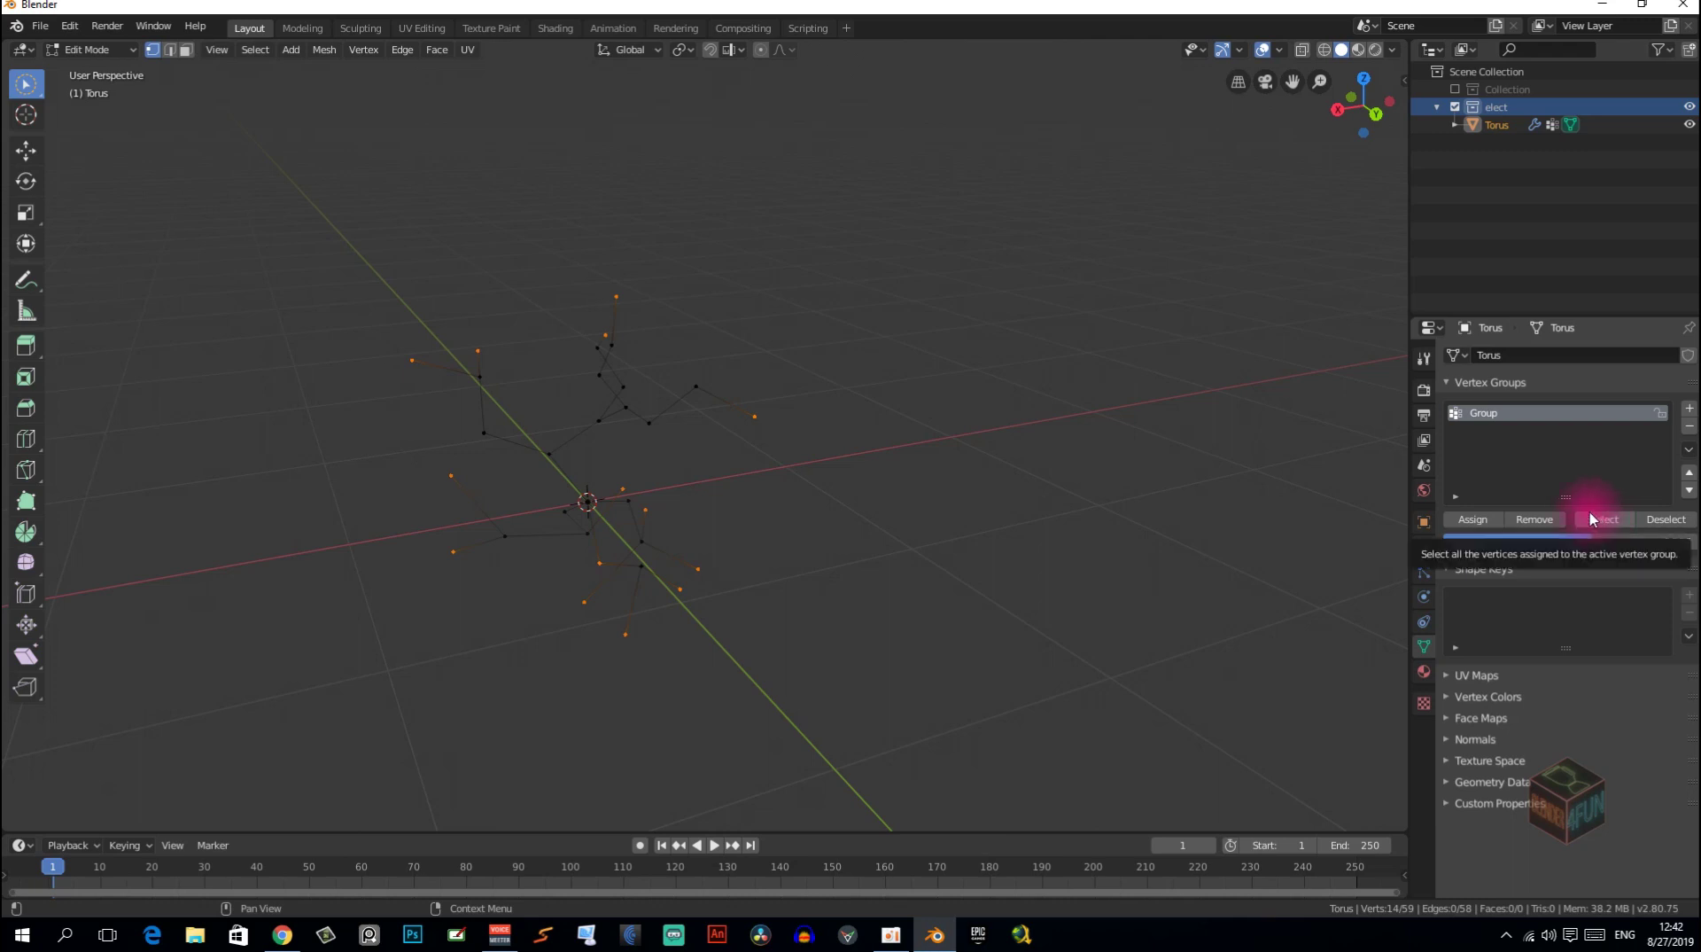
click(1479, 521)
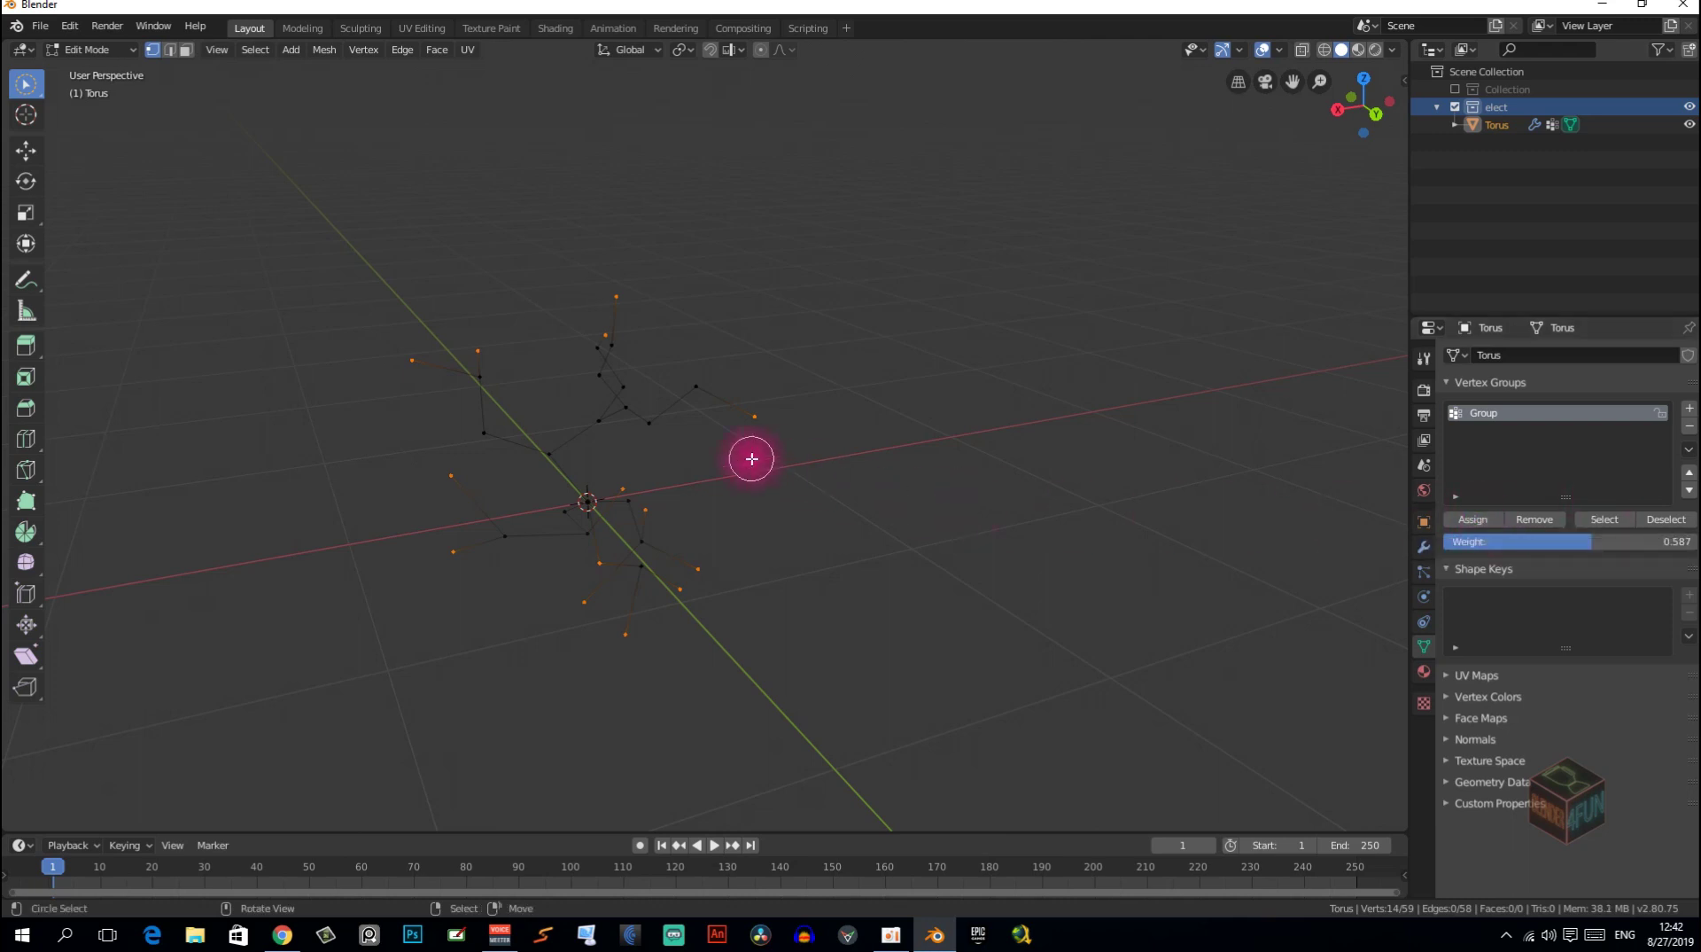
key(h)
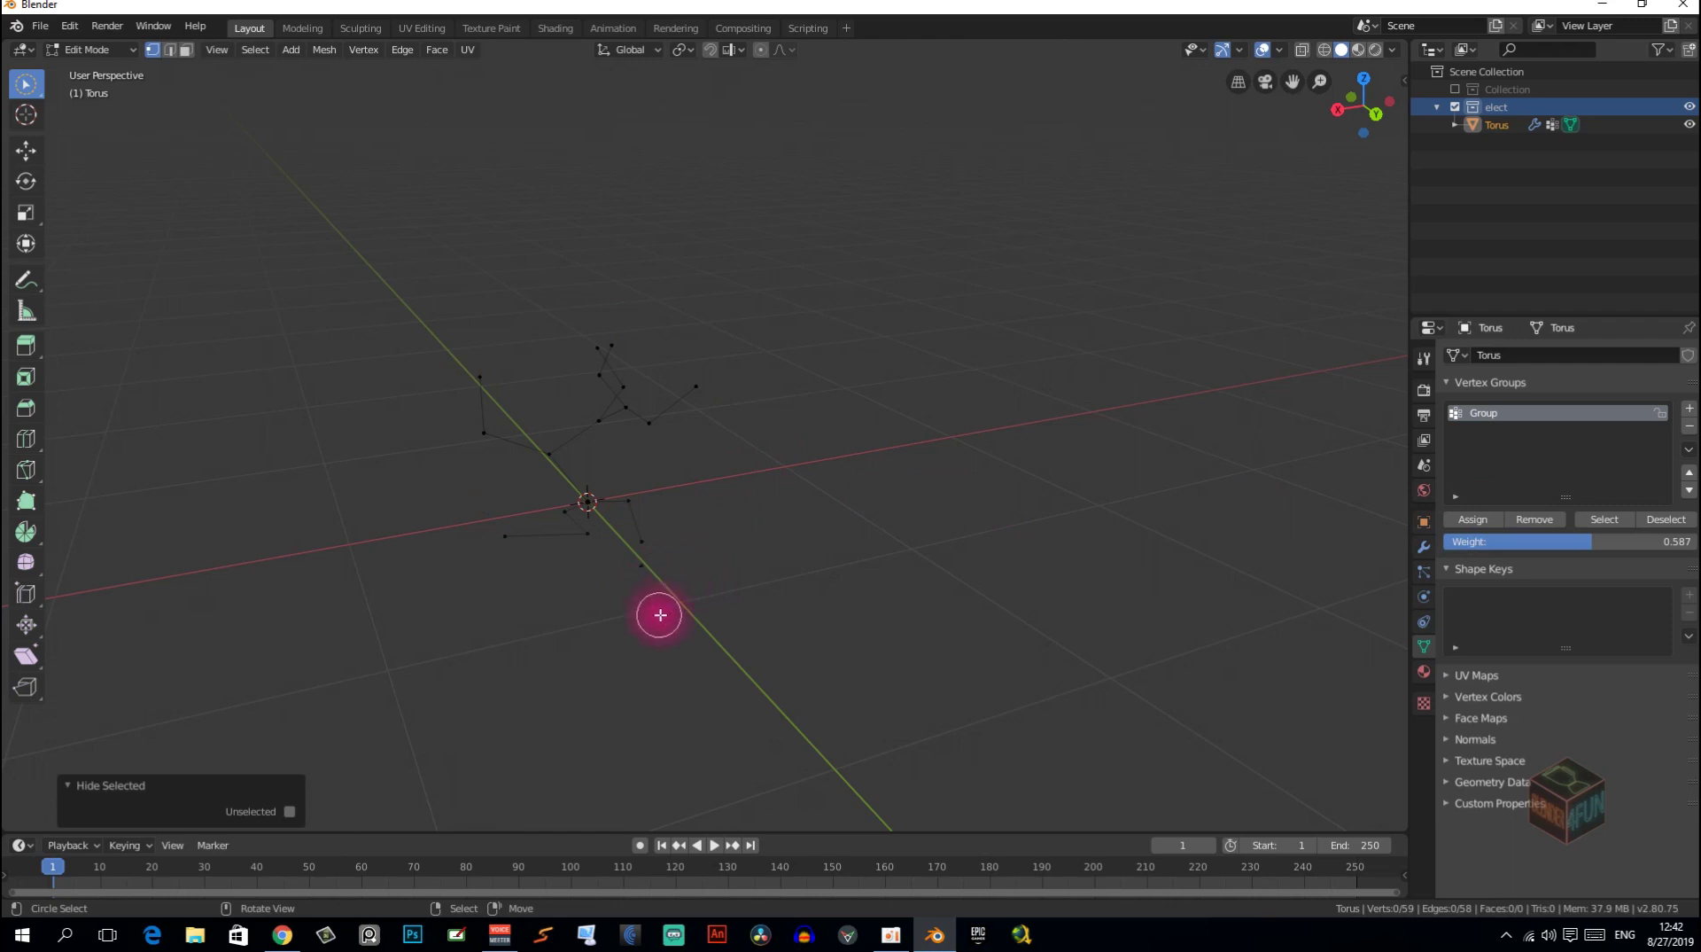
Assign the next vertex set to Group at weight 0.302 and hide it.
mouse_move(657, 615)
middle_down()
mouse_move(846, 595)
mouse_move(768, 548)
mouse_move(946, 577)
middle_up()
key(alt+h)
key(alt+h)
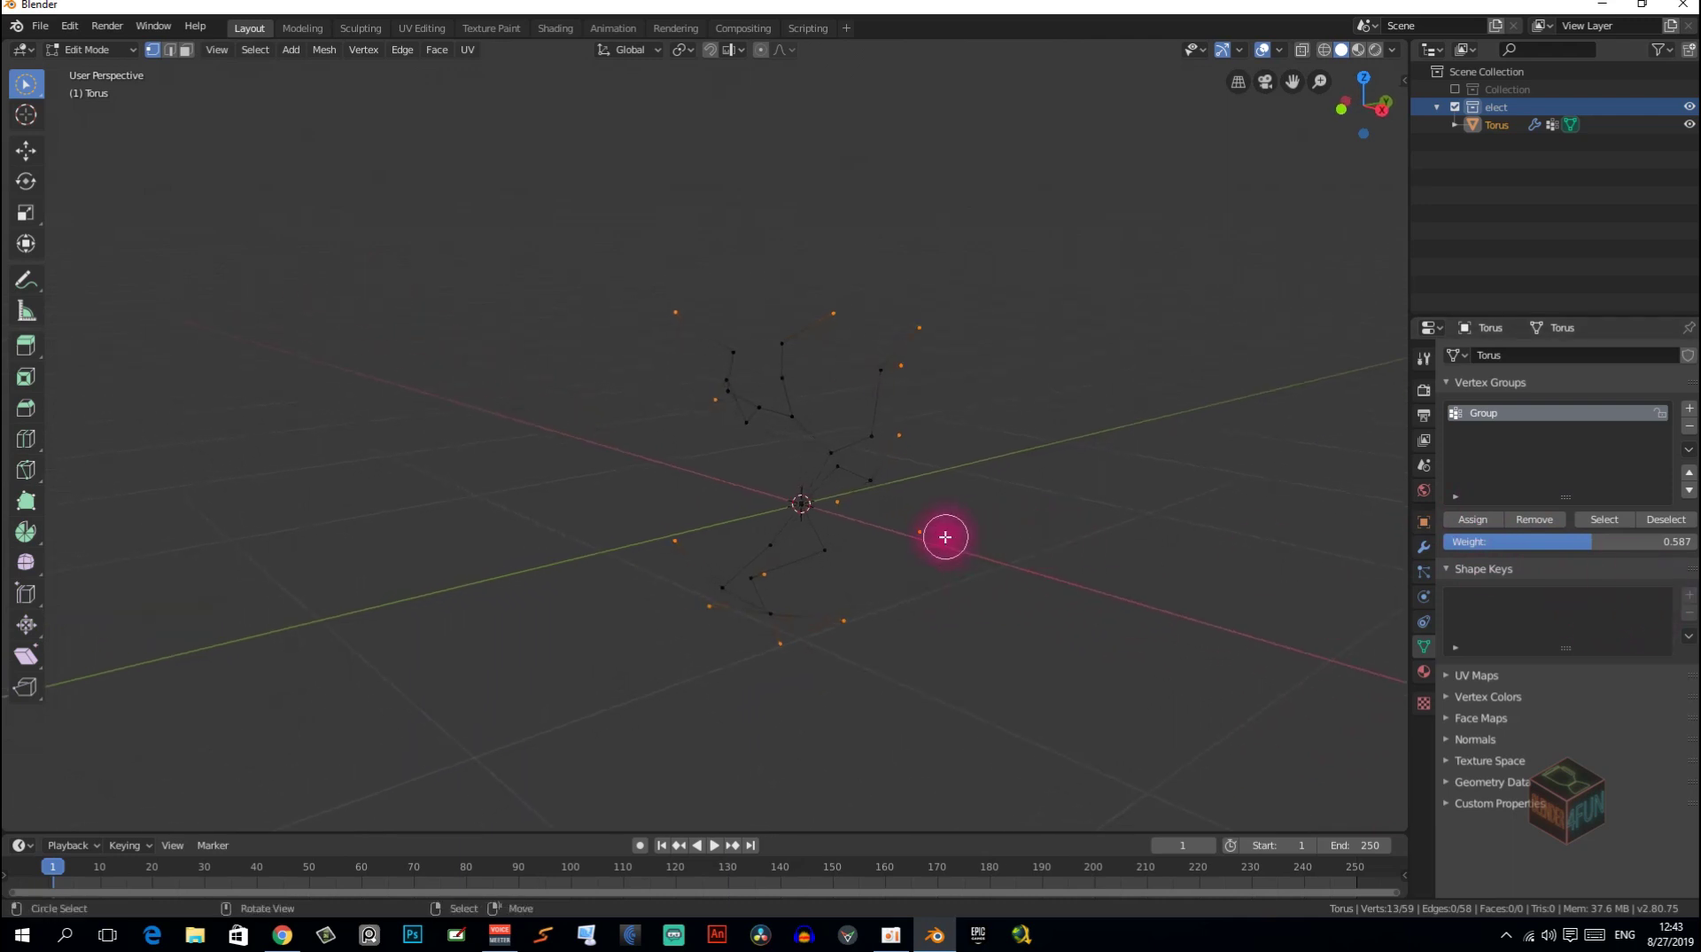
key(ctrl+z)
mouse_move(945, 536)
middle_down()
mouse_move(900, 570)
mouse_move(584, 581)
mouse_move(760, 531)
mouse_move(695, 479)
mouse_move(706, 444)
mouse_move(688, 402)
mouse_move(1550, 553)
middle_up()
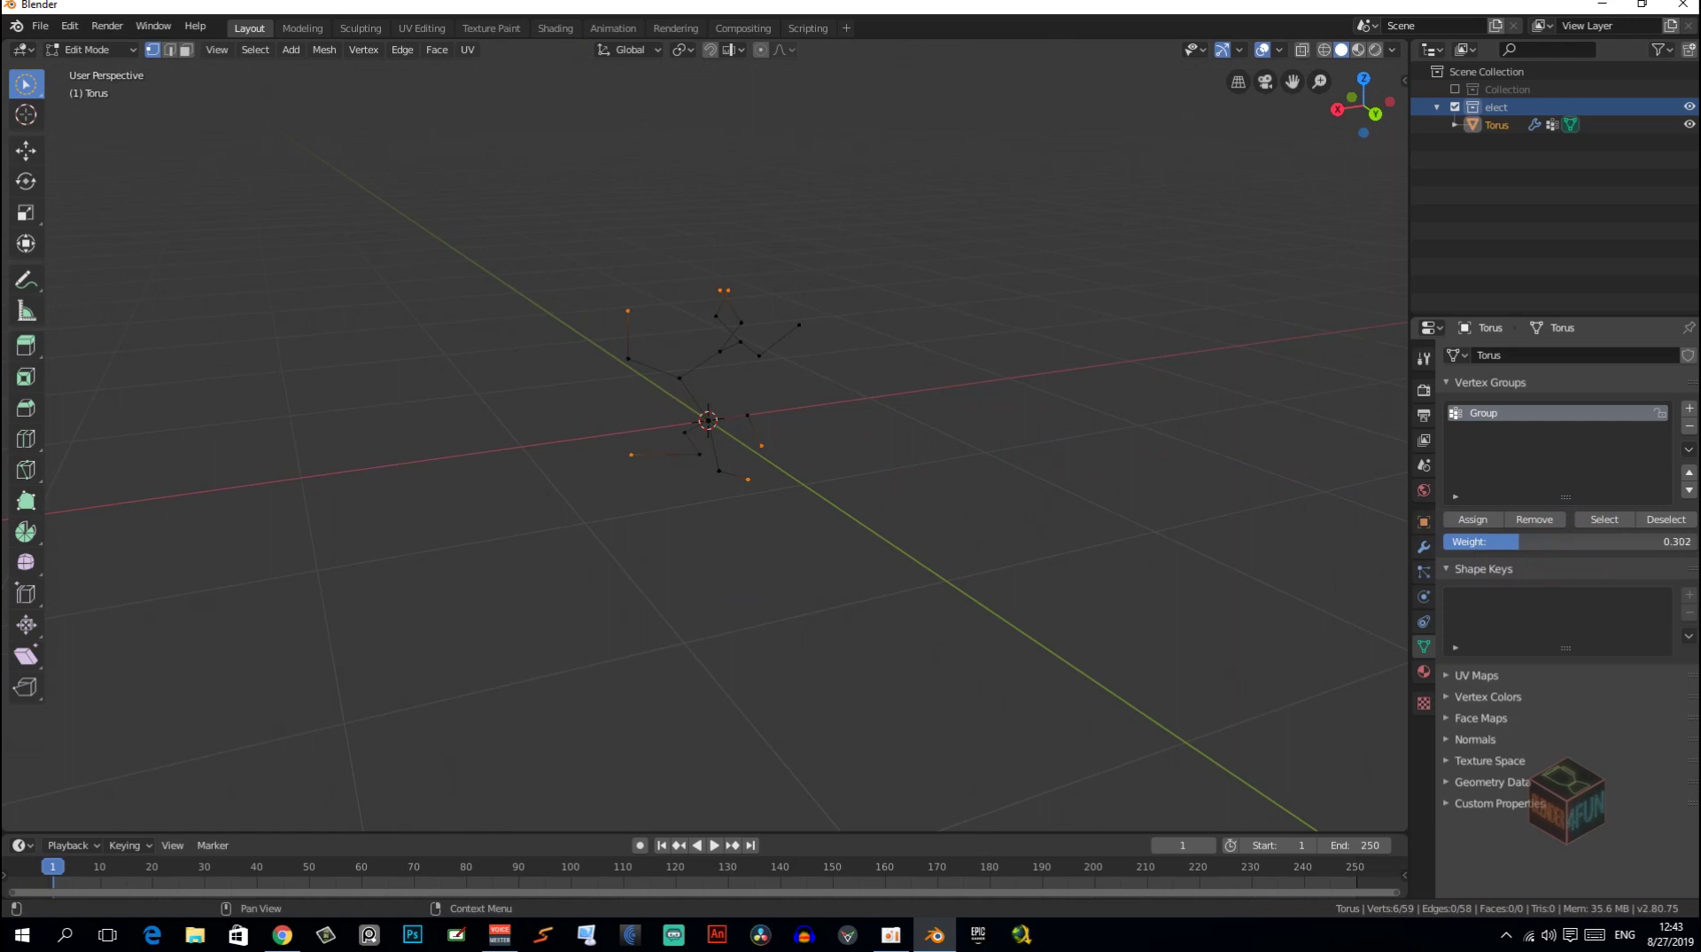
click(1489, 521)
middle_drag(740, 425, 749, 438)
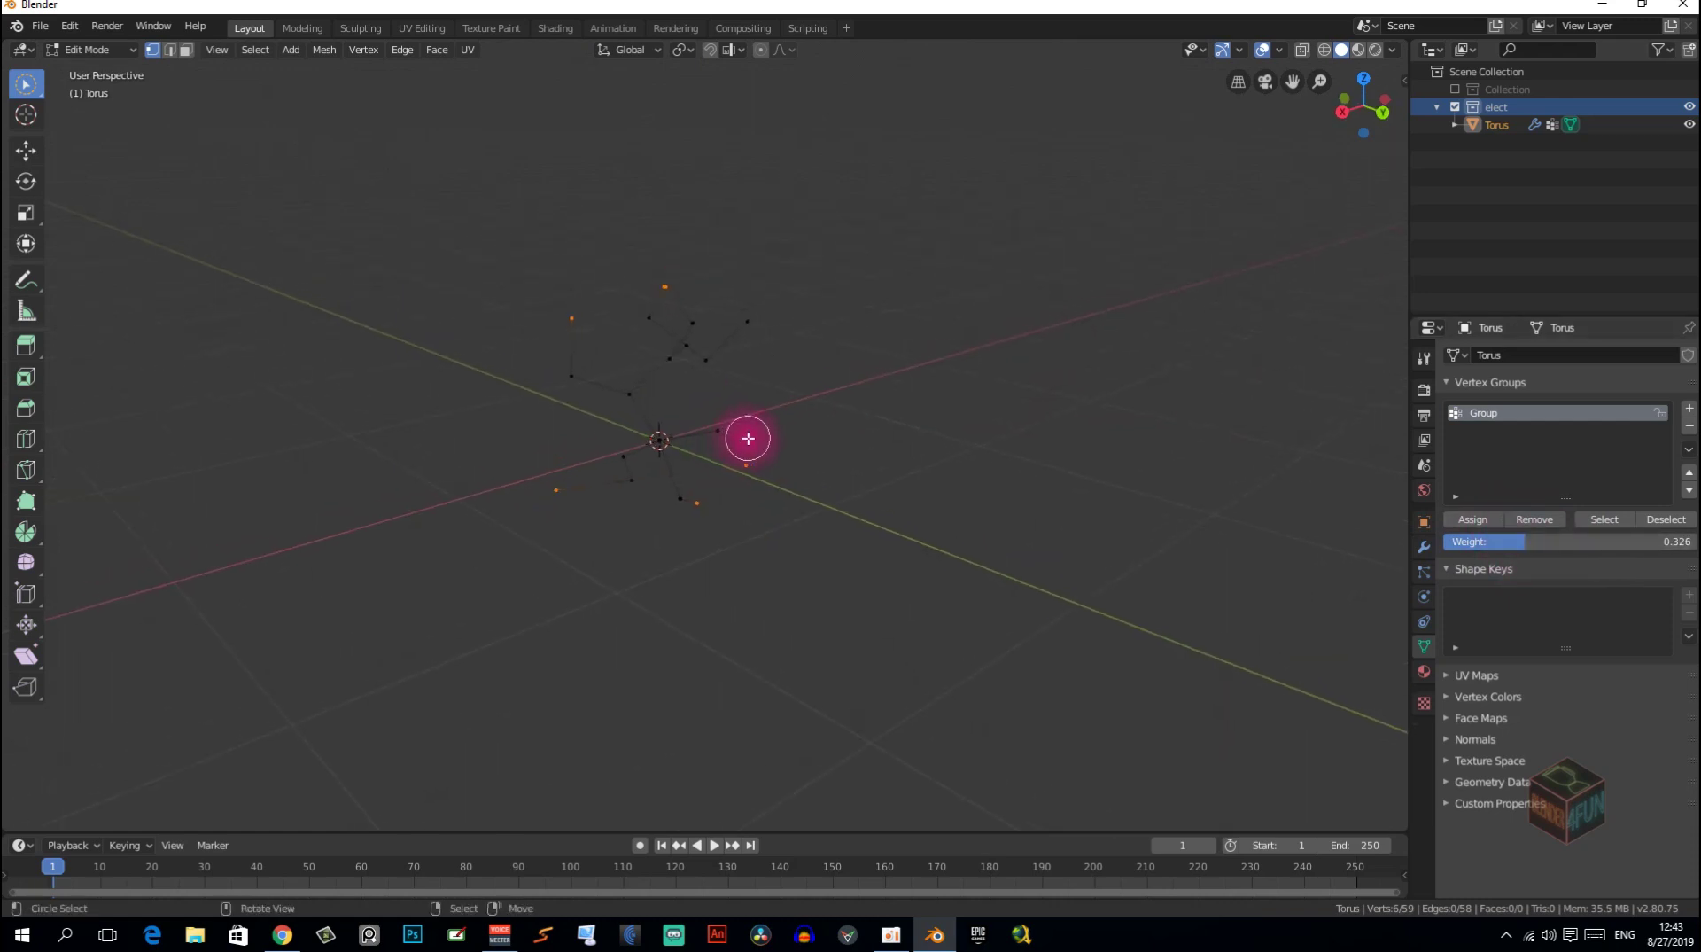
key(h)
Circle-select the next set of outer vertices.
key(c)
mouse_move(753, 317)
mouse_down()
mouse_move(559, 391)
mouse_move(756, 440)
mouse_up()
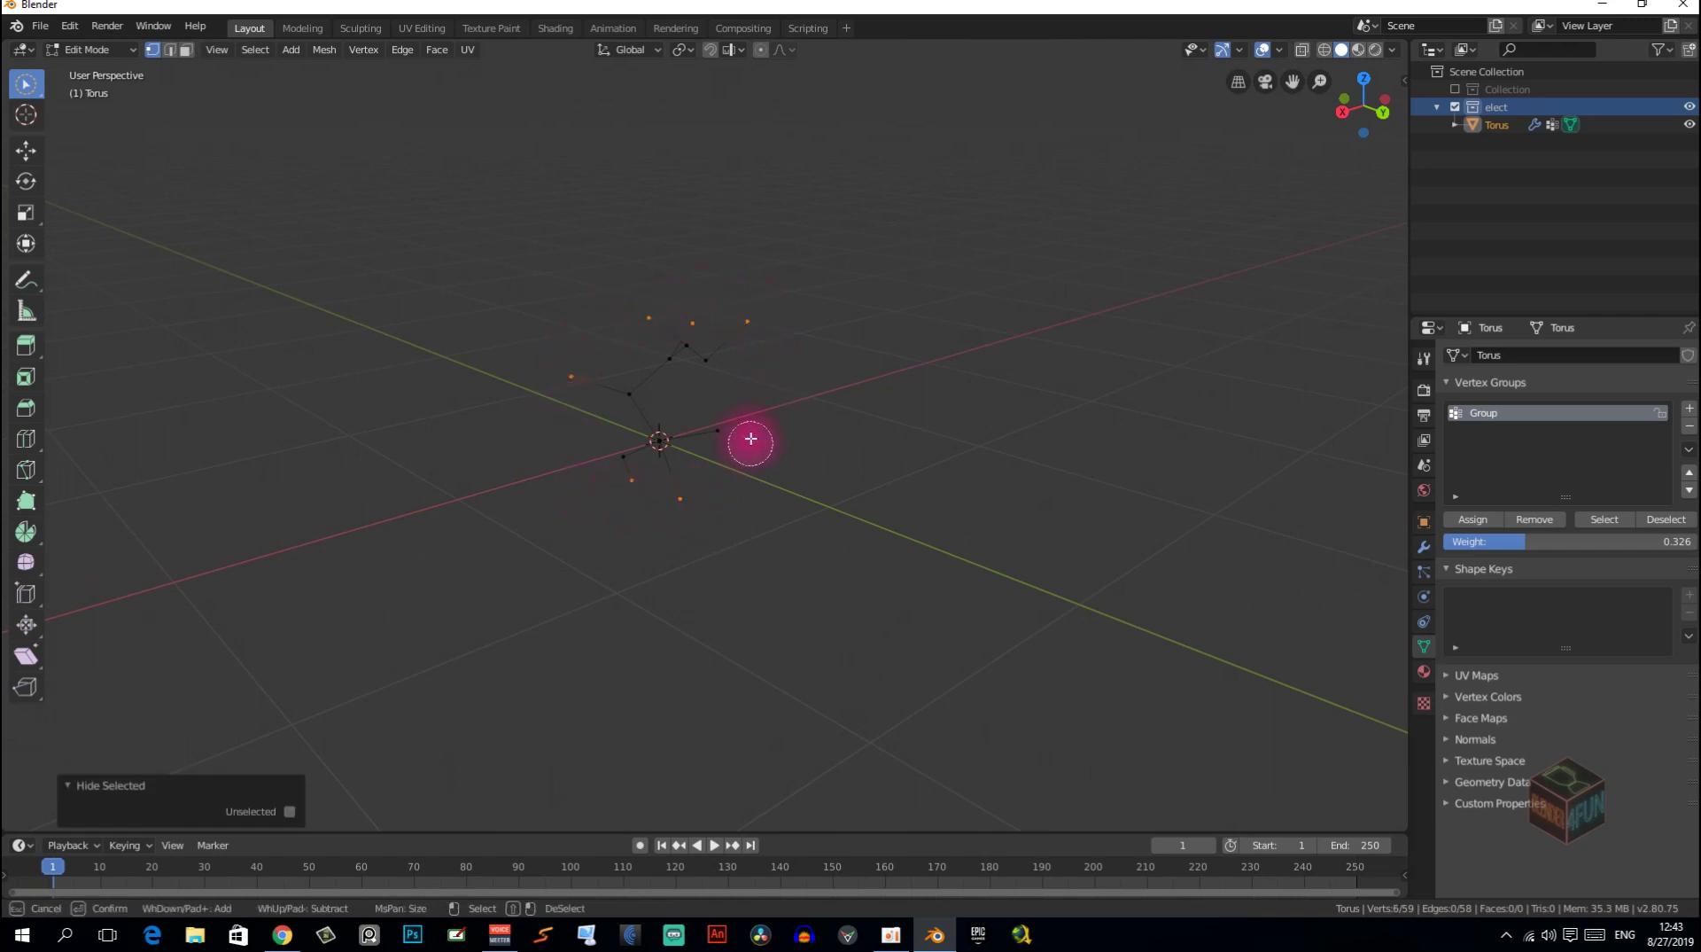
right_click(802, 461)
middle_drag(820, 391, 862, 407)
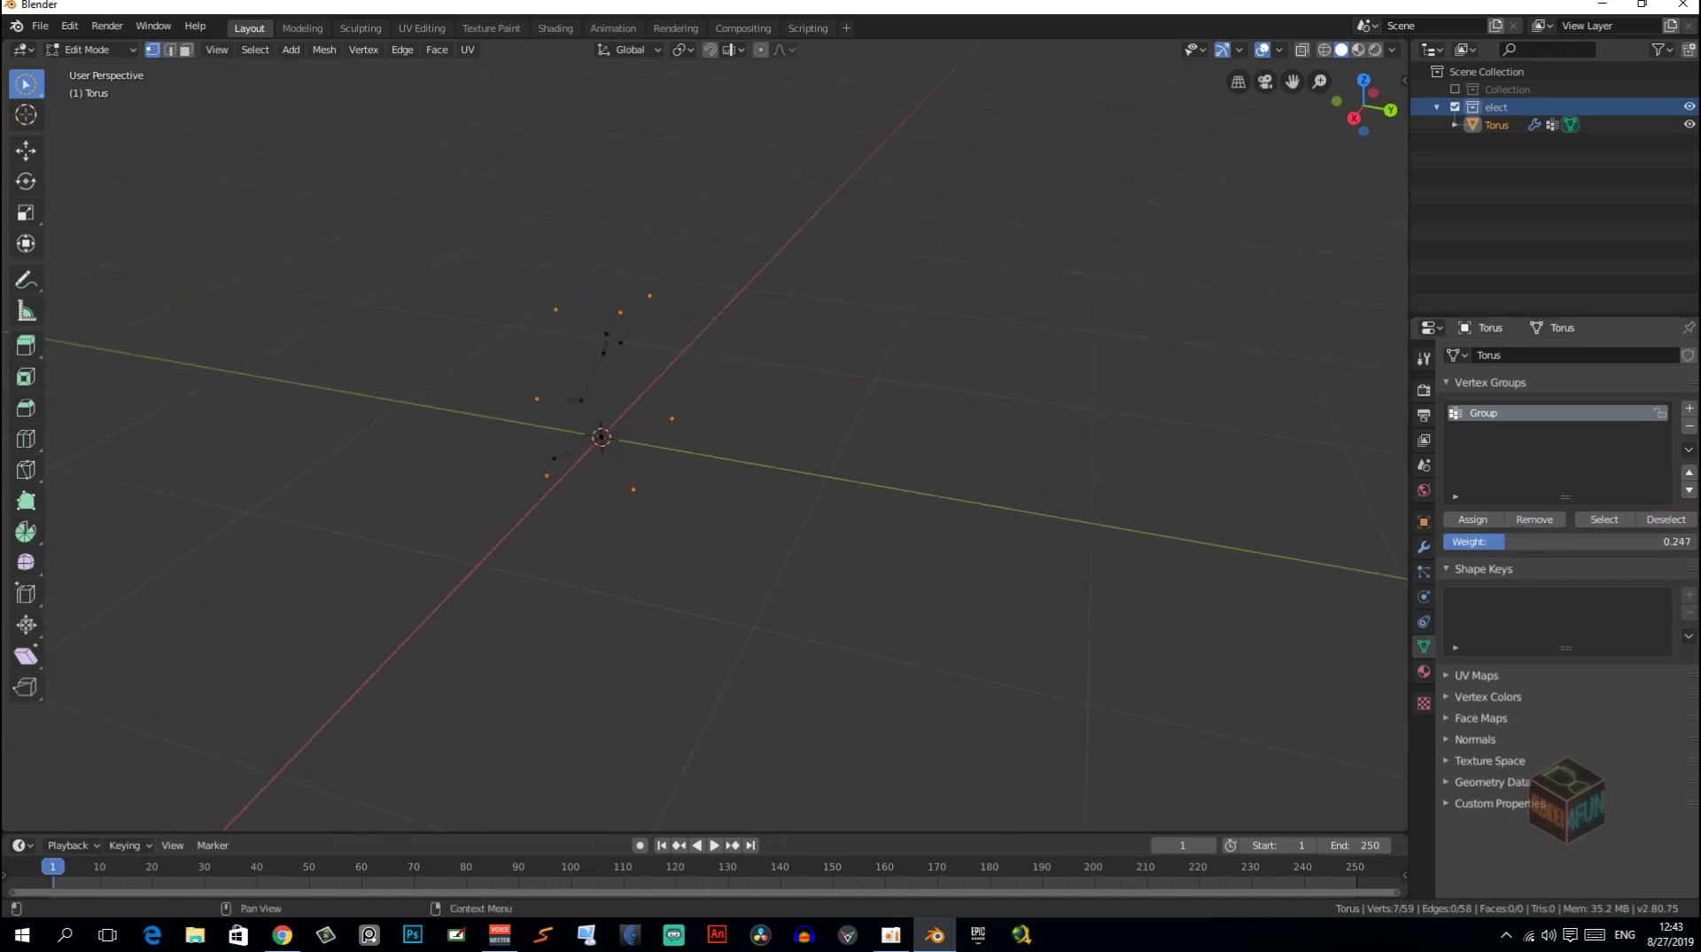
Assign the selected vertices to Group at weight 0.142 and hide them.
click(1481, 521)
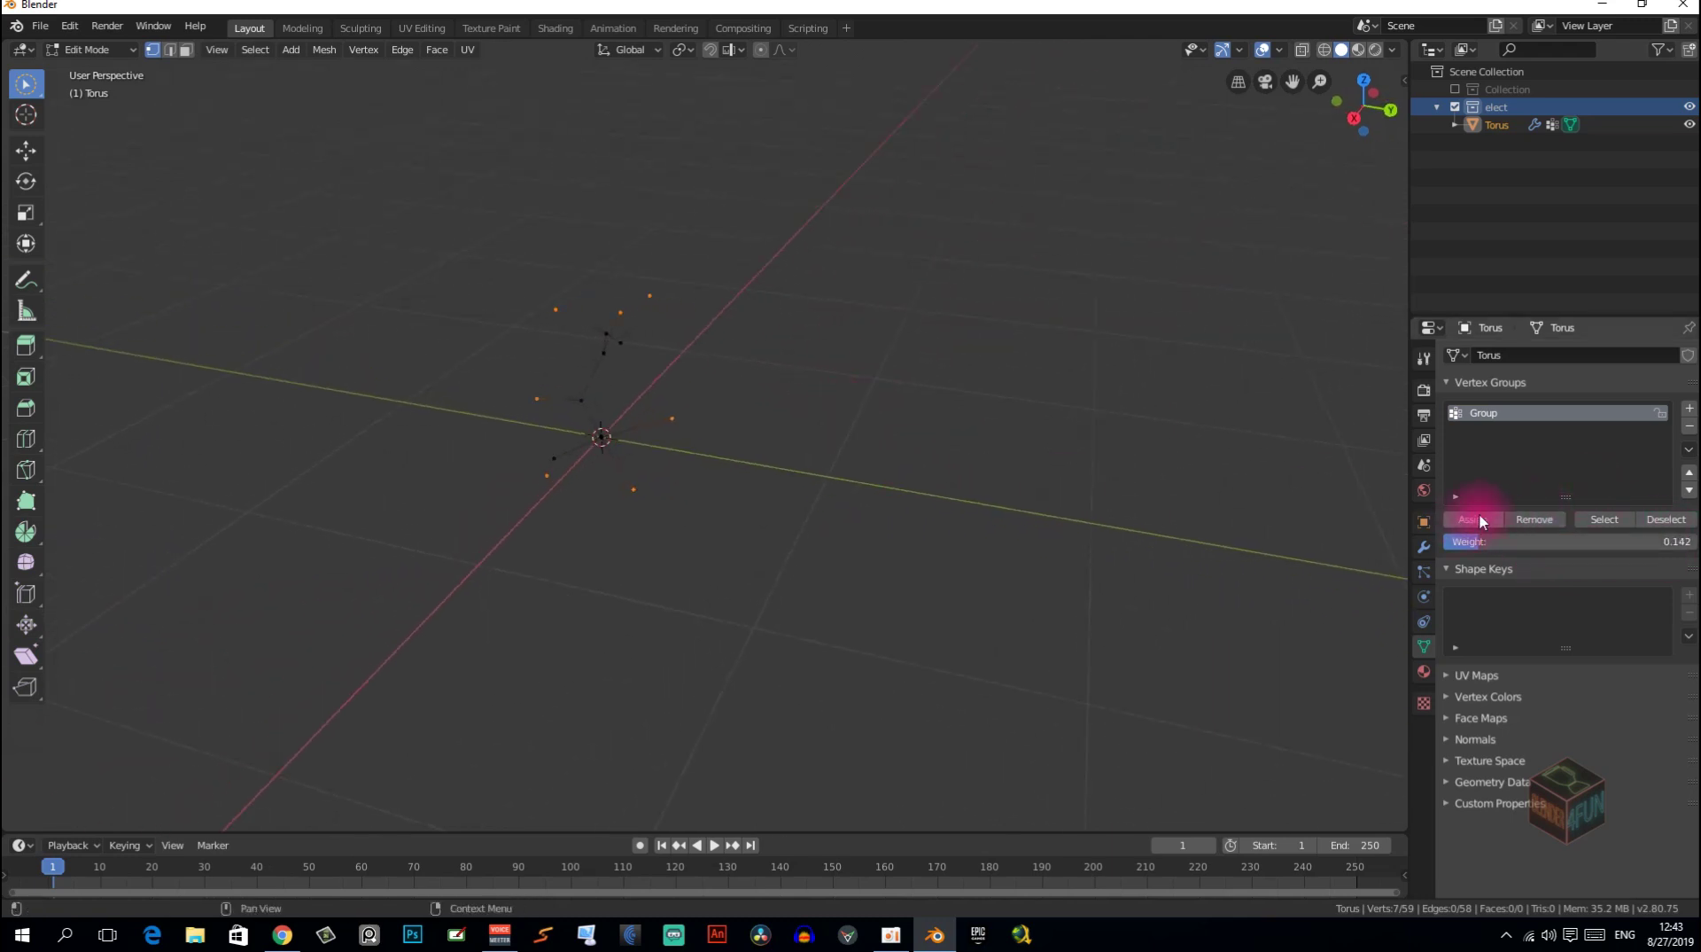
mouse_move(668, 478)
middle_down()
mouse_move(727, 478)
mouse_move(683, 417)
middle_up()
key(h)
Circle-select three of the innermost vertices.
key(c)
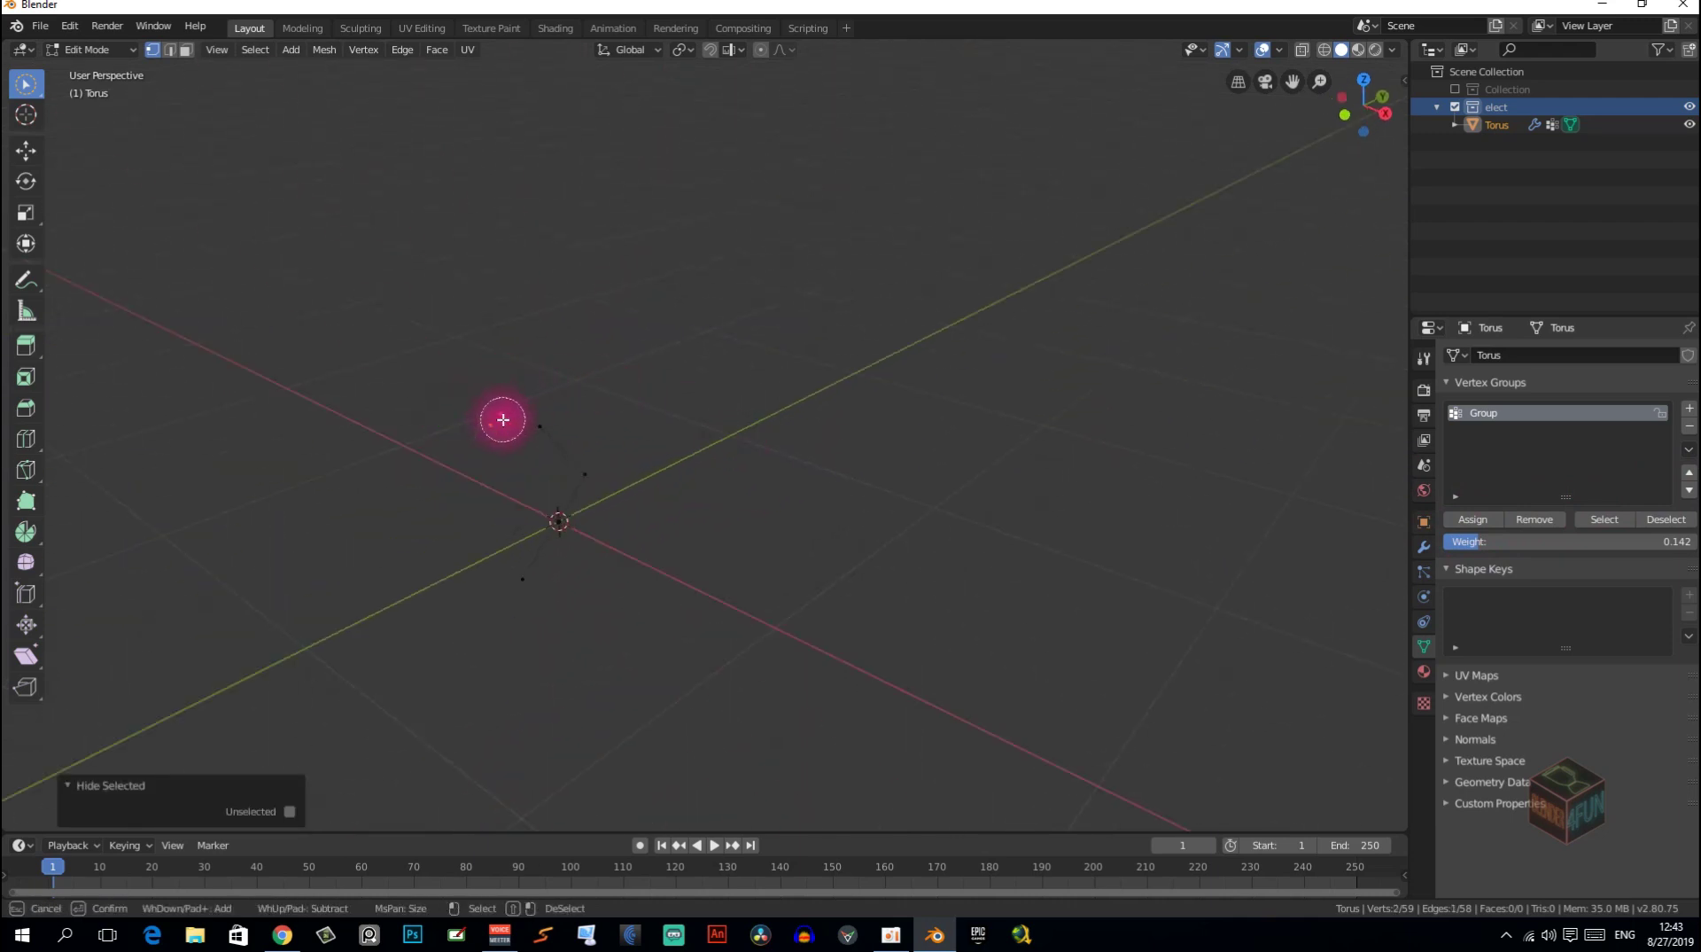
drag(502, 420, 505, 592)
right_click(645, 542)
mouse_move(645, 542)
middle_down()
mouse_move(759, 534)
mouse_move(655, 525)
mouse_move(688, 516)
middle_up()
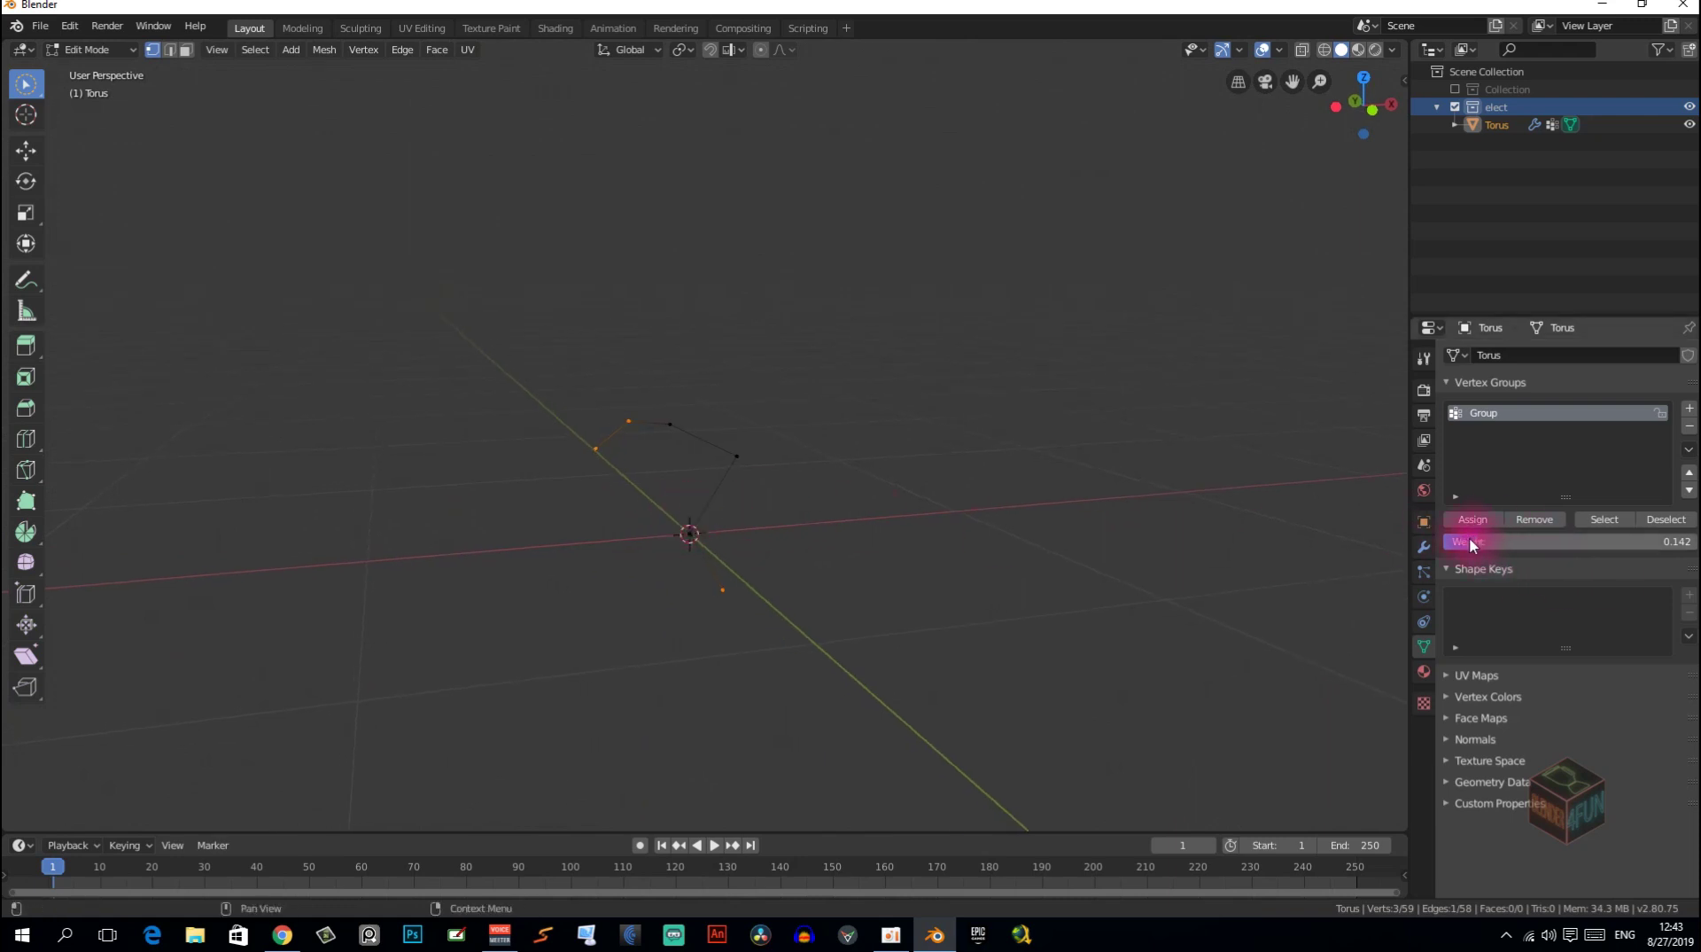
middle_drag(562, 478, 722, 448)
Narrow the selection to two vertices and drop the vertex-group weight to 0.000.
key(c)
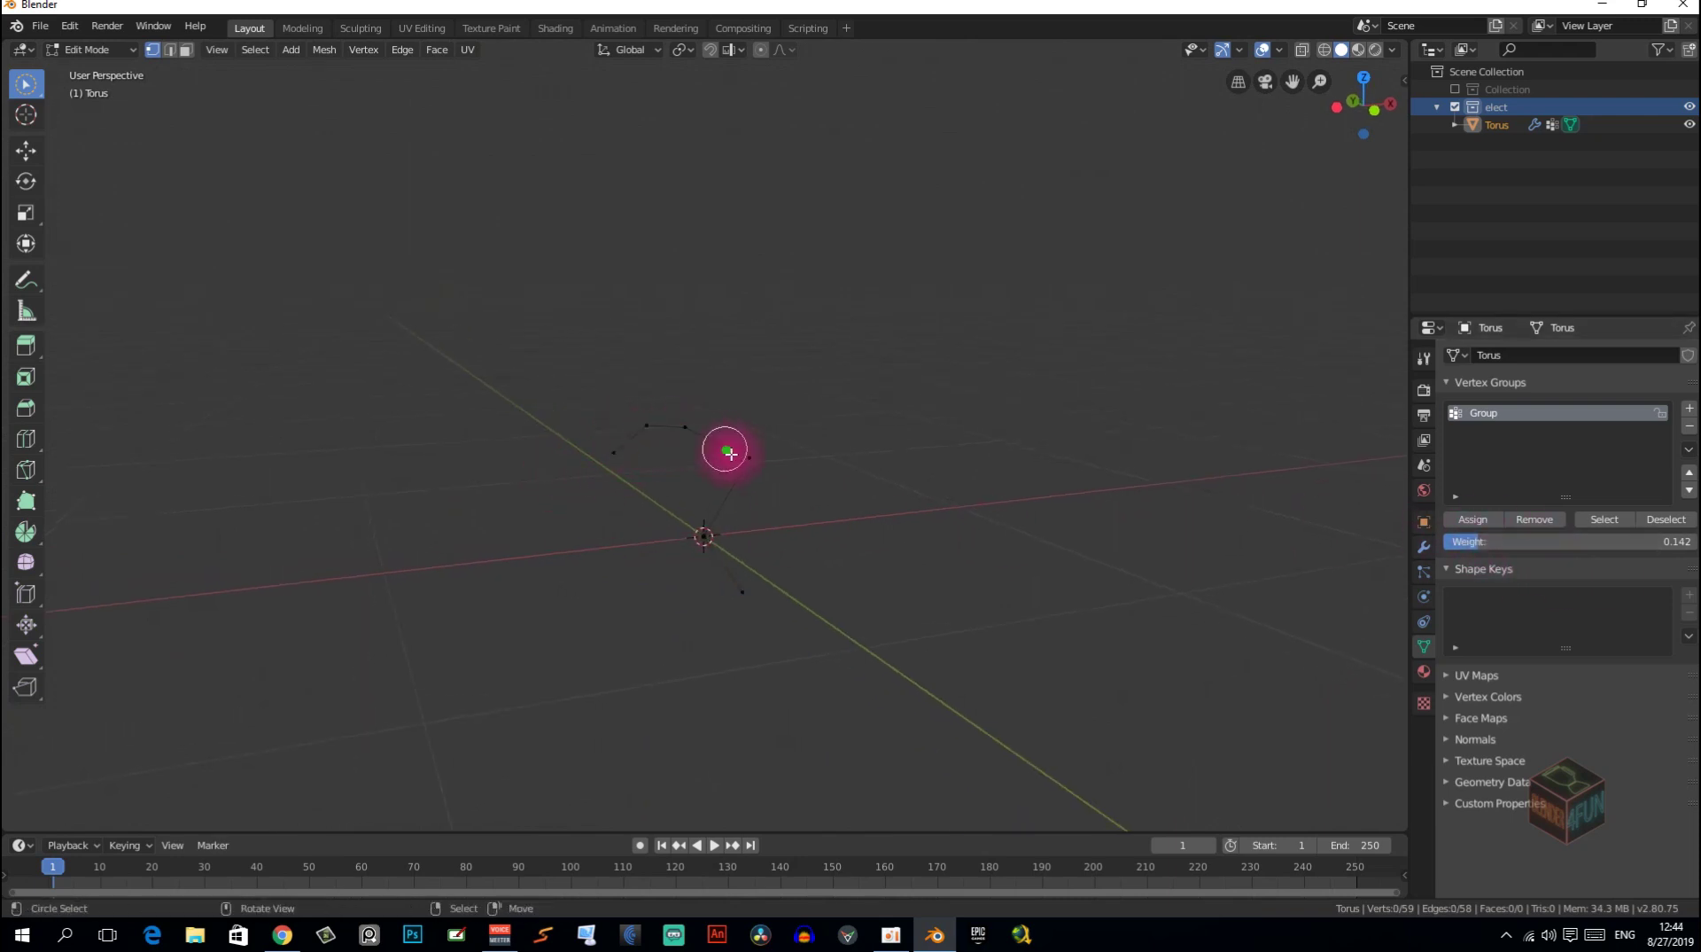
drag(623, 450, 700, 429)
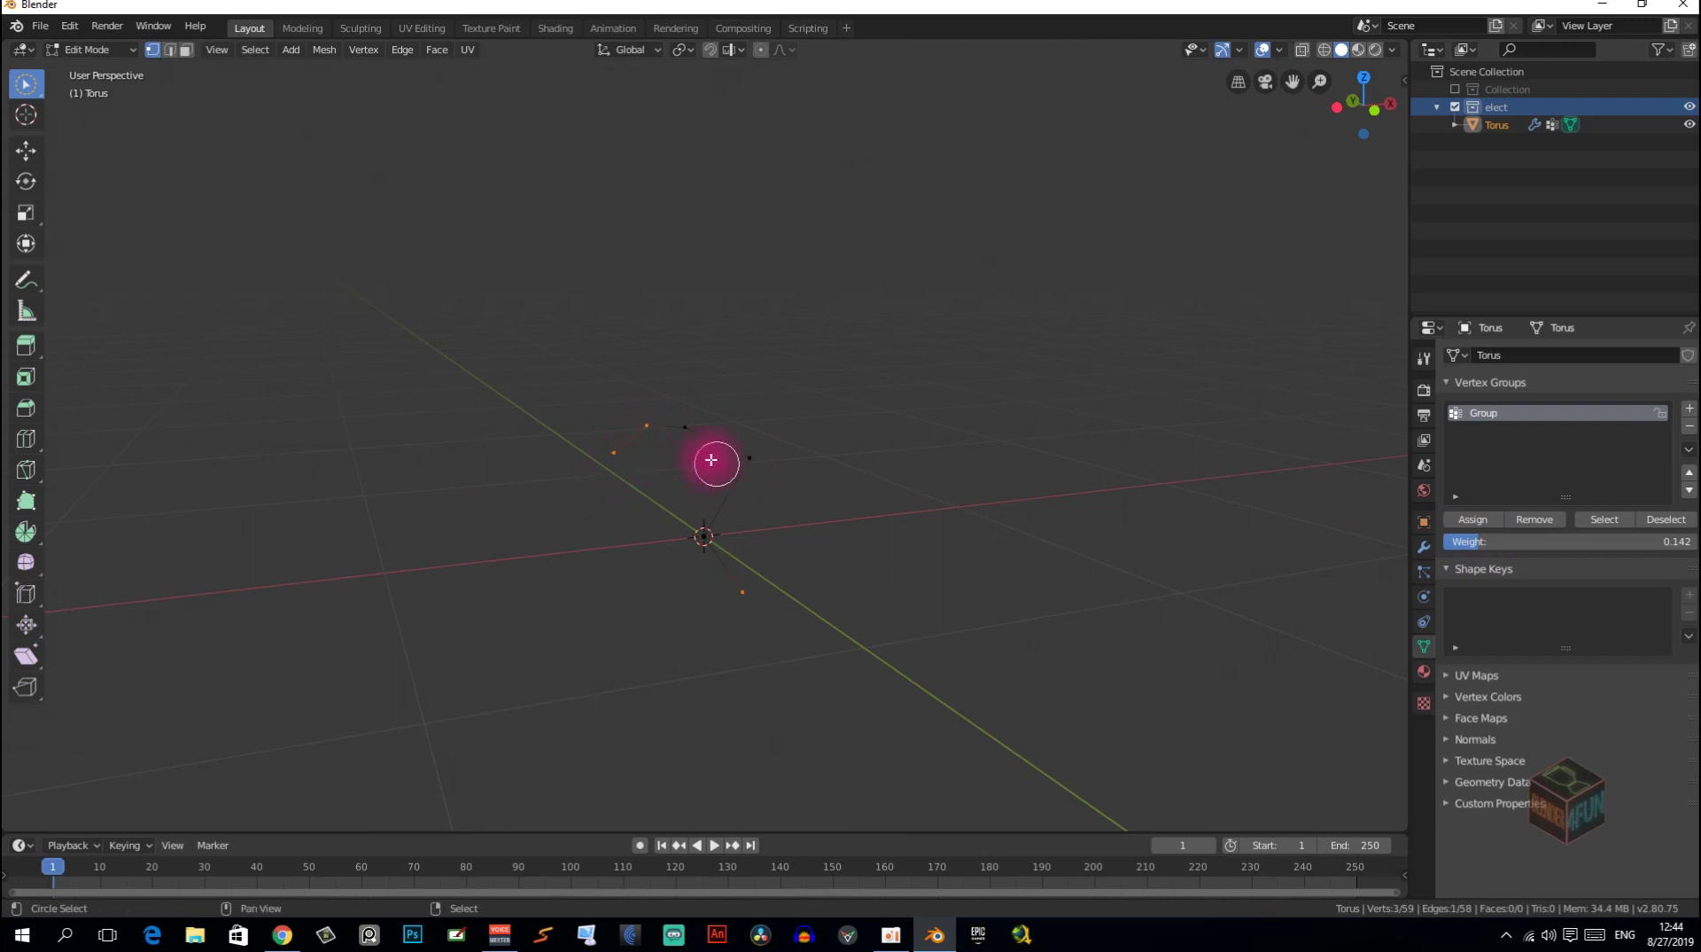
middle_drag(923, 548, 813, 483)
shift+drag(812, 483, 730, 443)
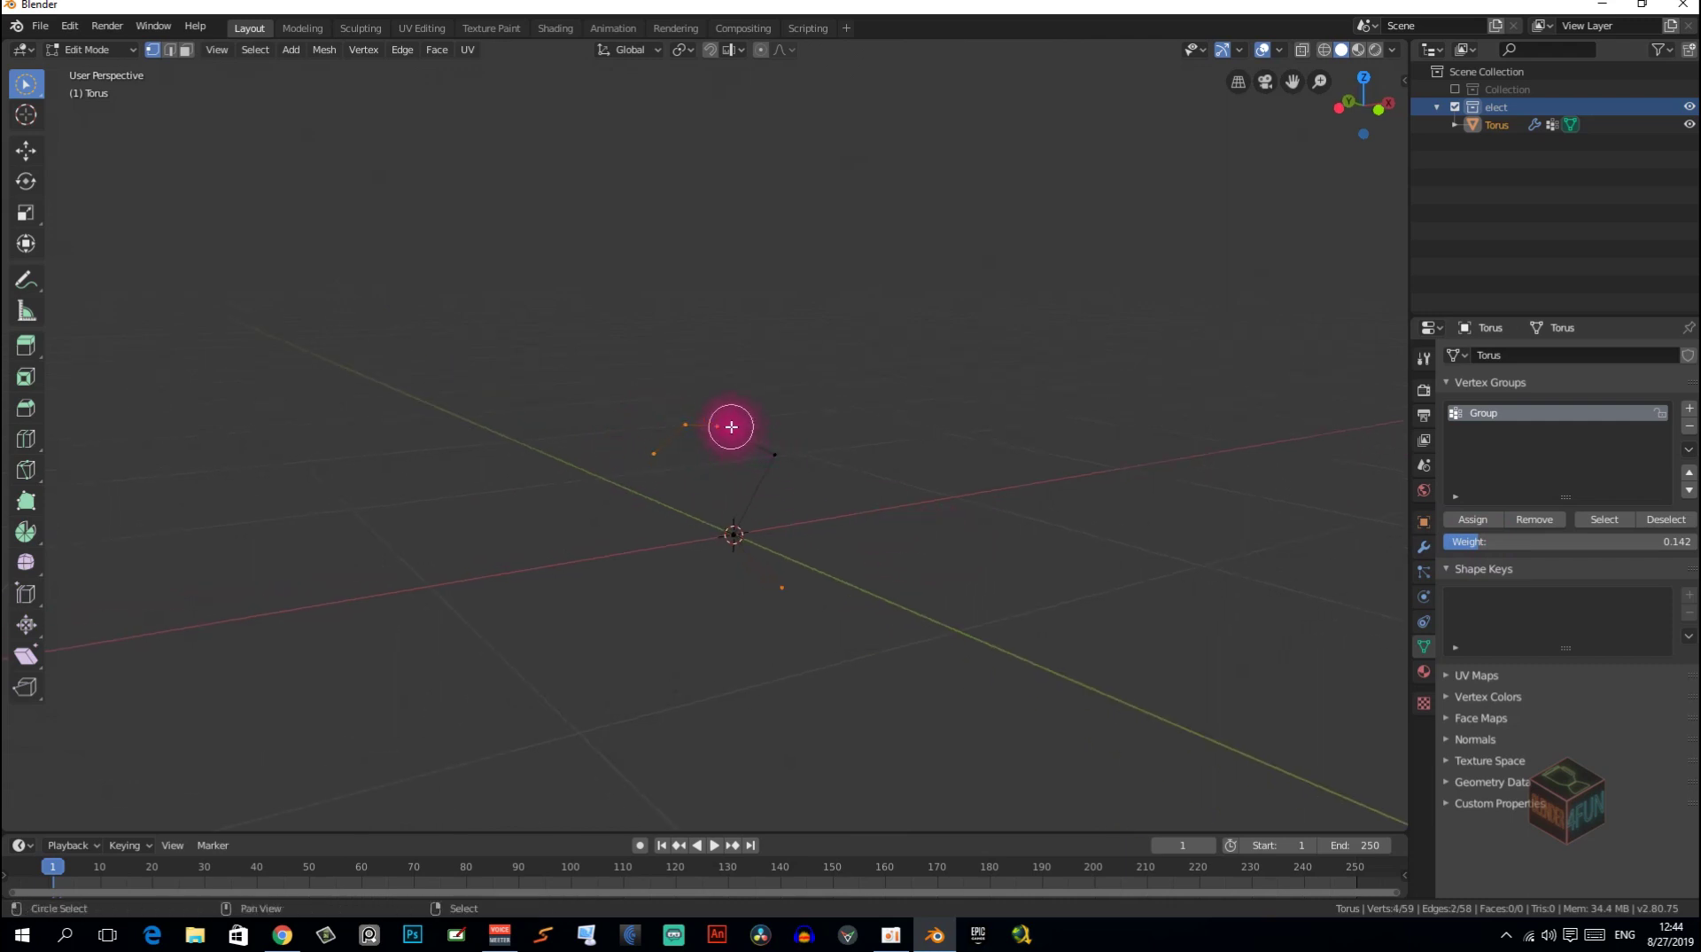
drag(1462, 541, 1424, 531)
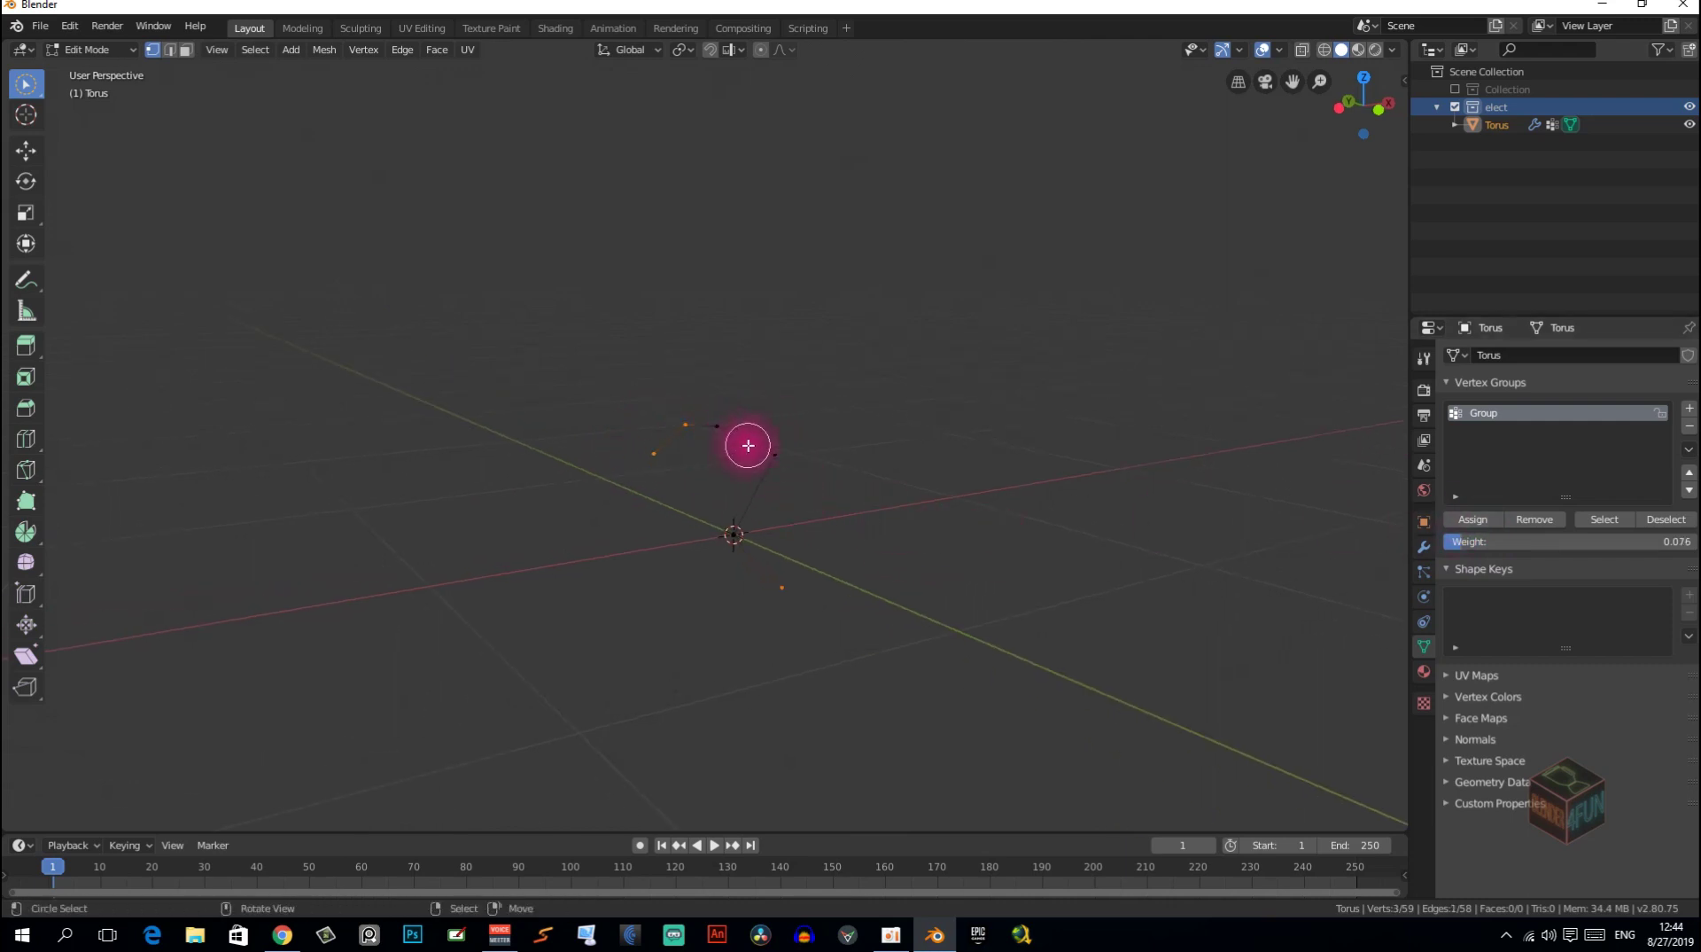
drag(725, 421, 767, 459)
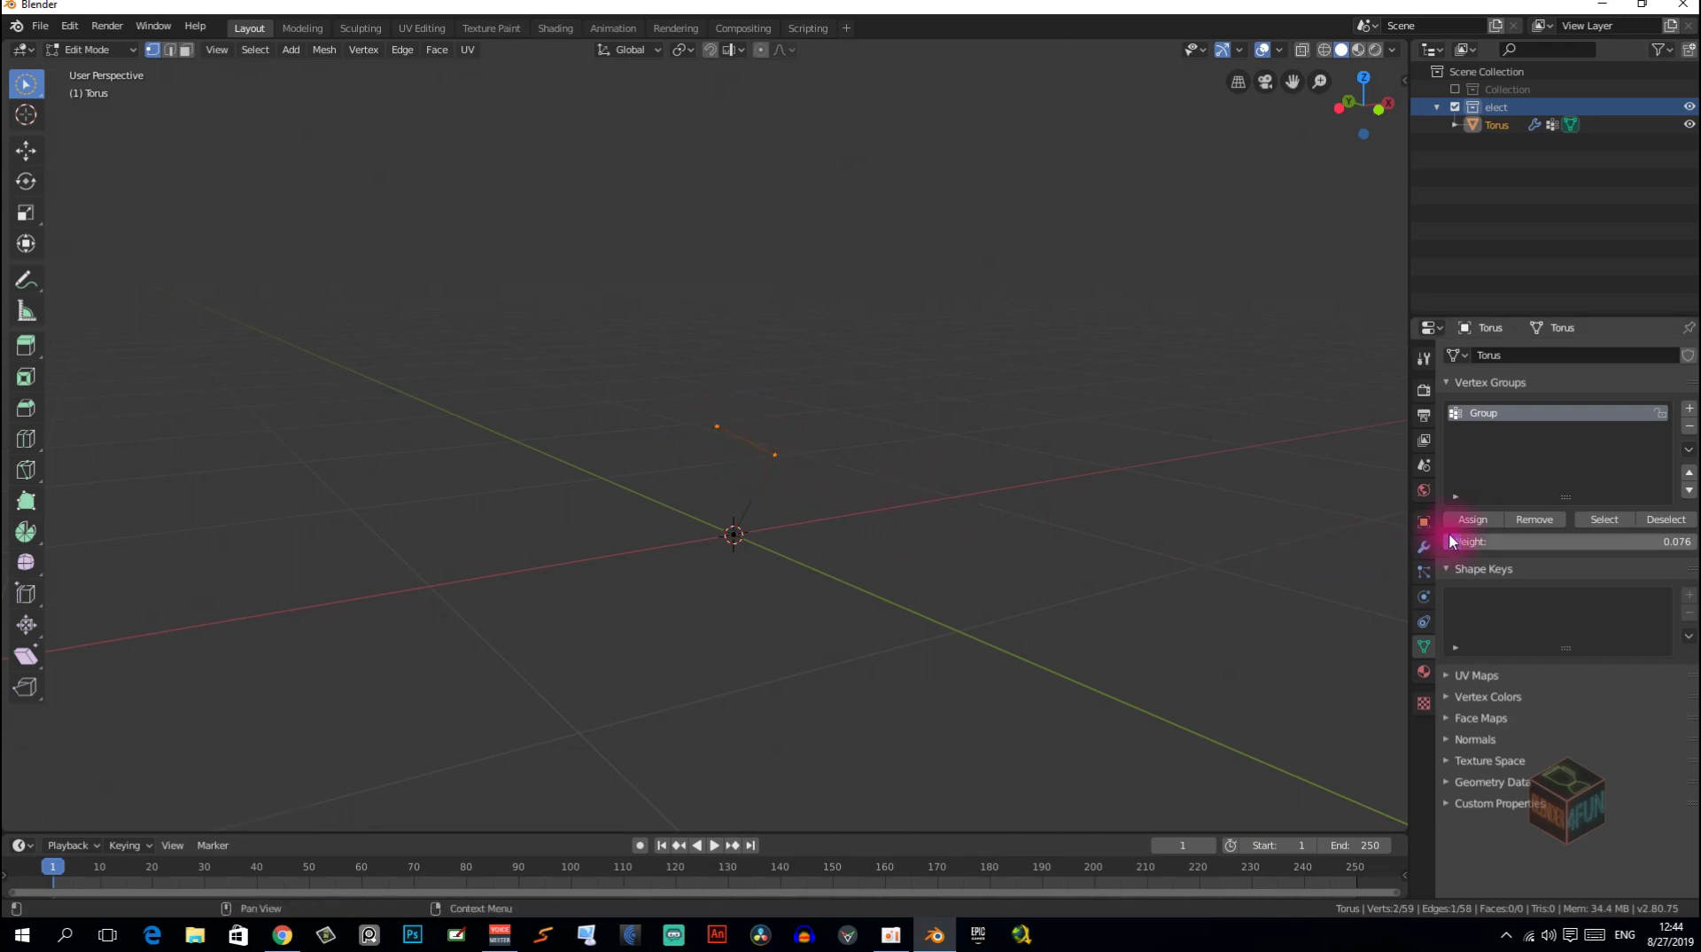
drag(1457, 543, 1469, 538)
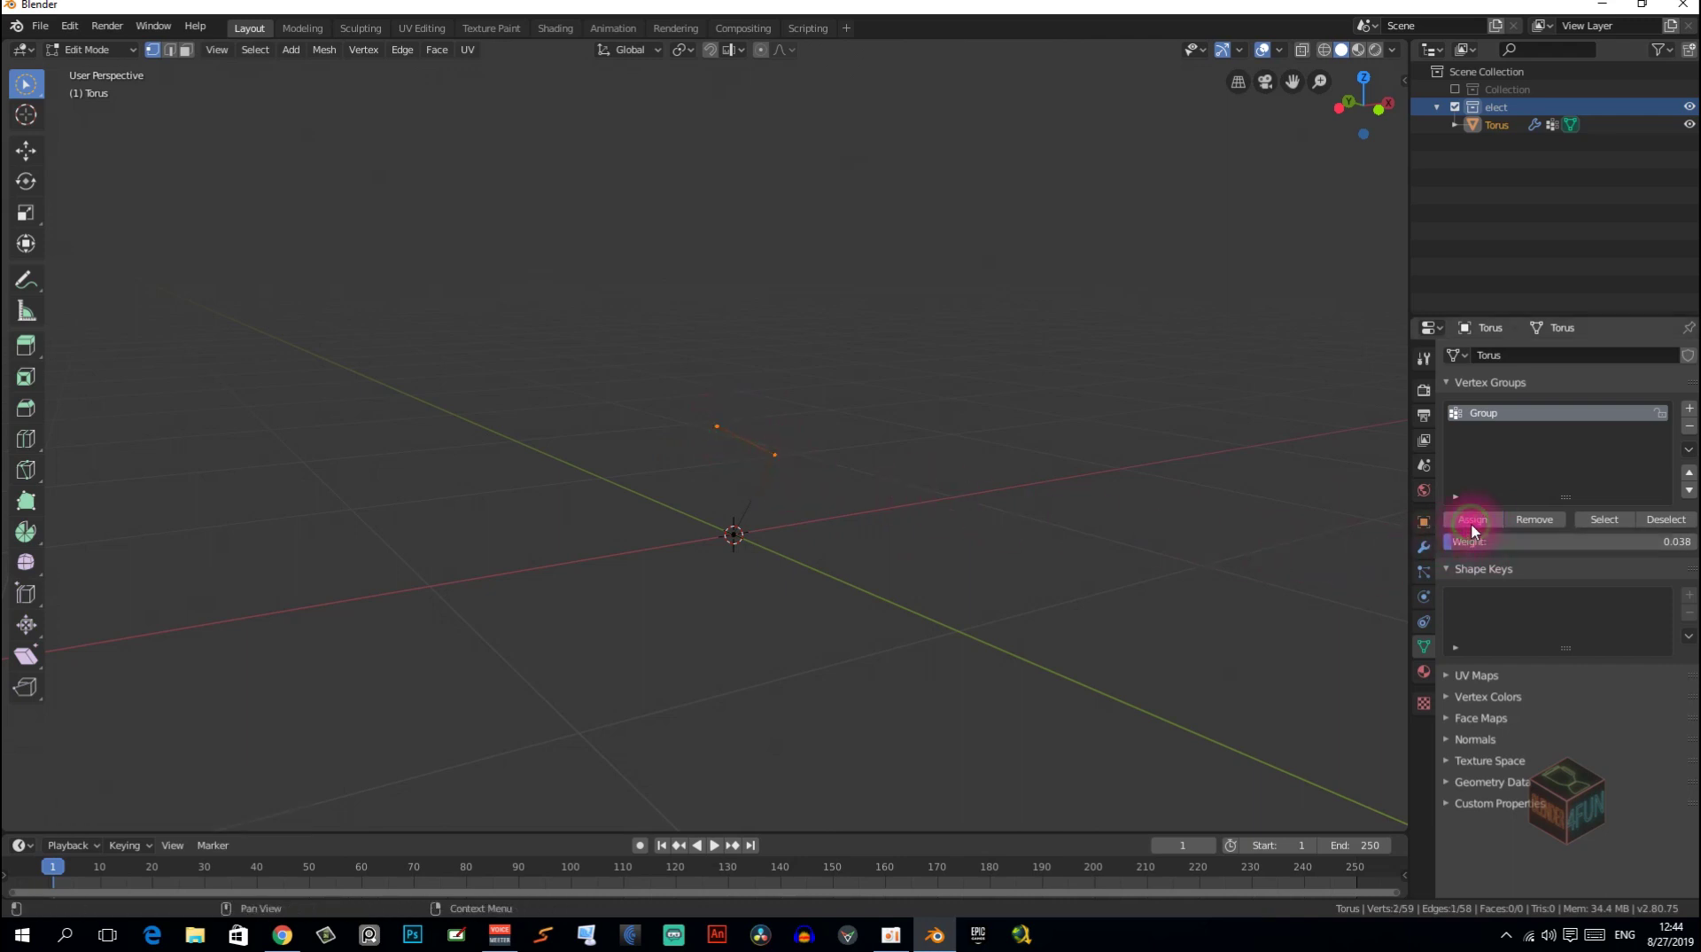
middle_drag(744, 535, 889, 569)
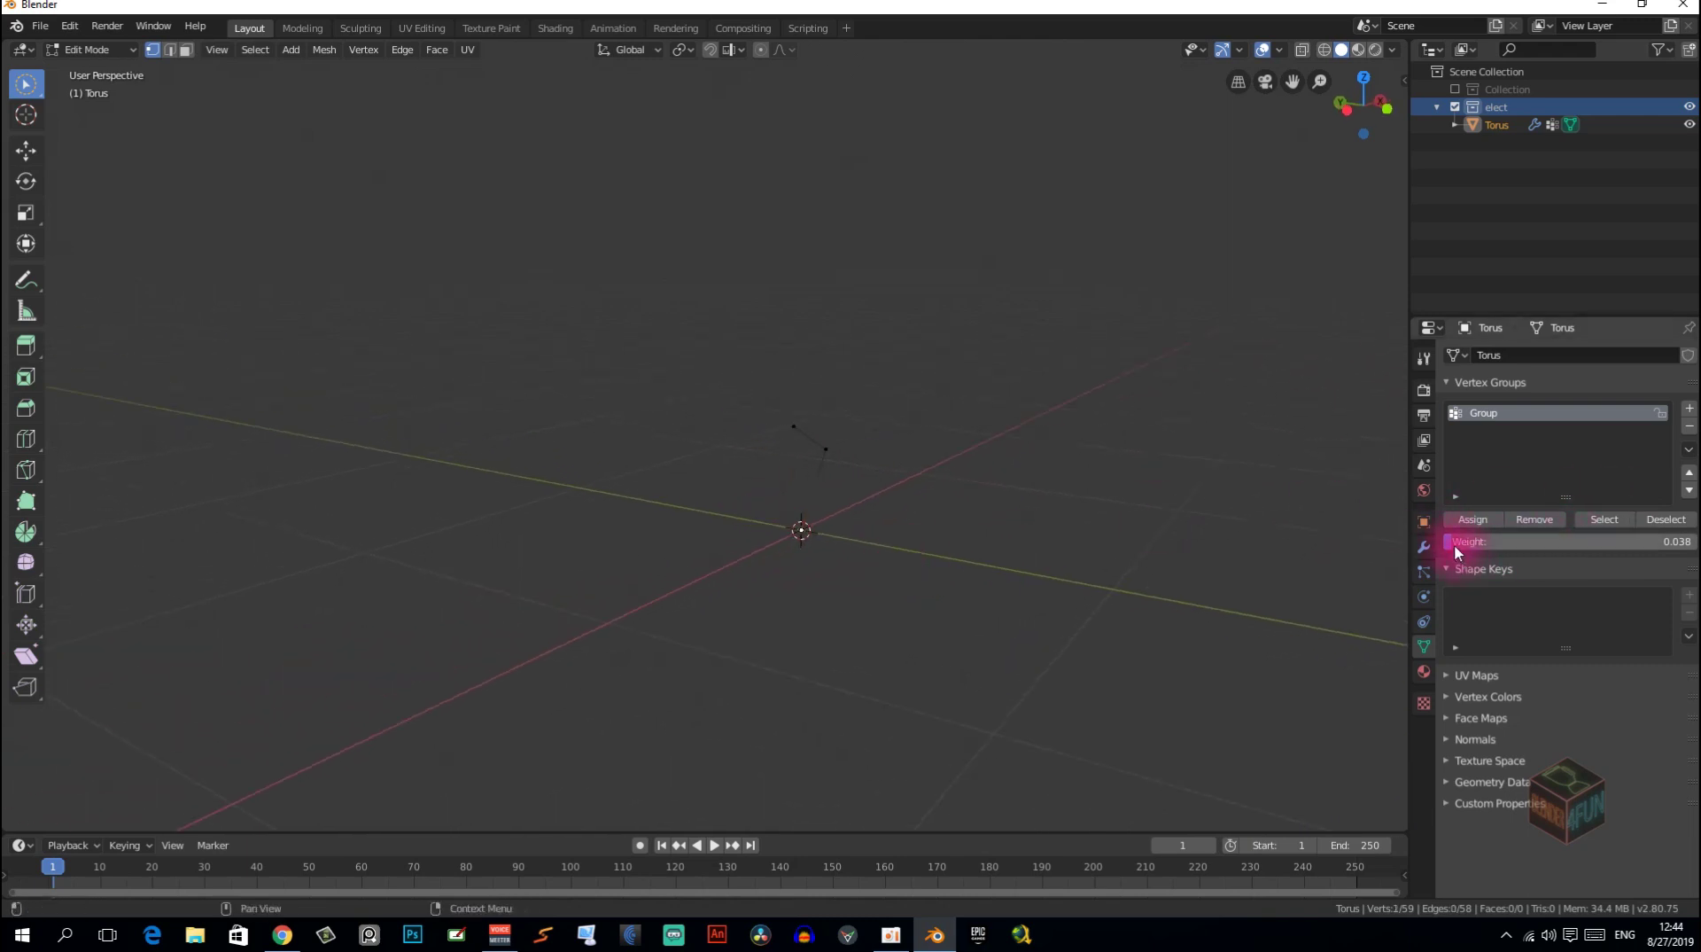
drag(1454, 544, 1413, 540)
Reveal all the hidden vertices of the lightning skeleton.
click(974, 577)
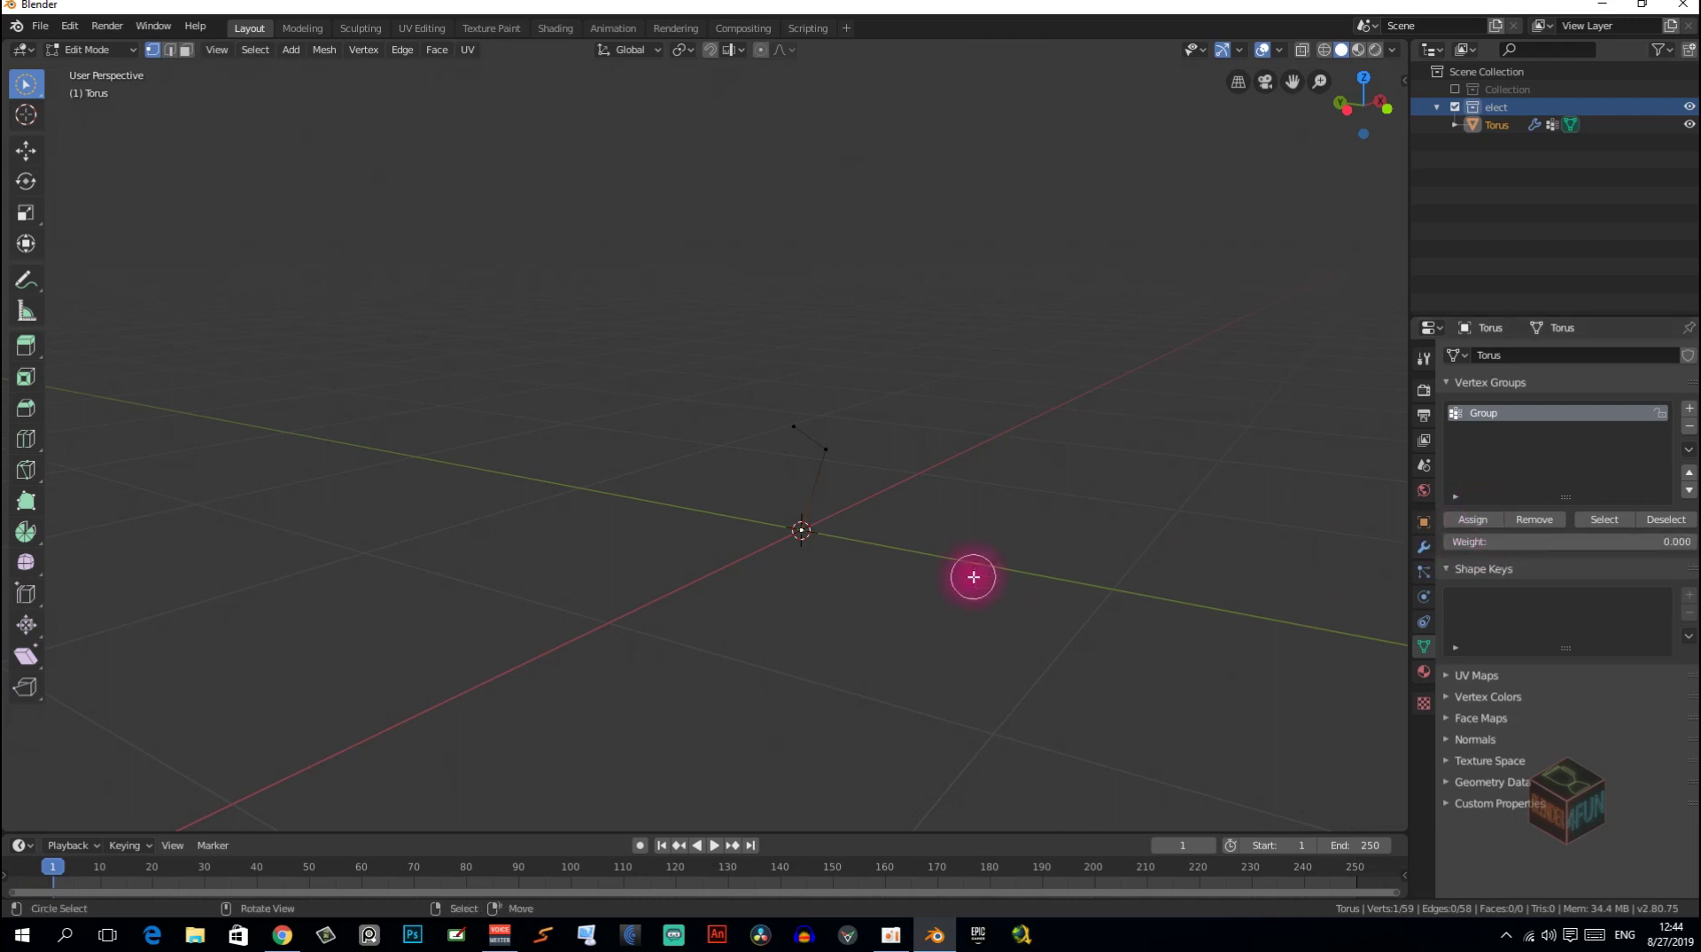
mouse_move(974, 577)
middle_down()
mouse_move(972, 615)
mouse_move(938, 619)
mouse_move(988, 626)
mouse_move(965, 565)
middle_up()
key(alt+h)
Deselect all vertices and return to Object Mode.
scroll(983, 494, up, 3)
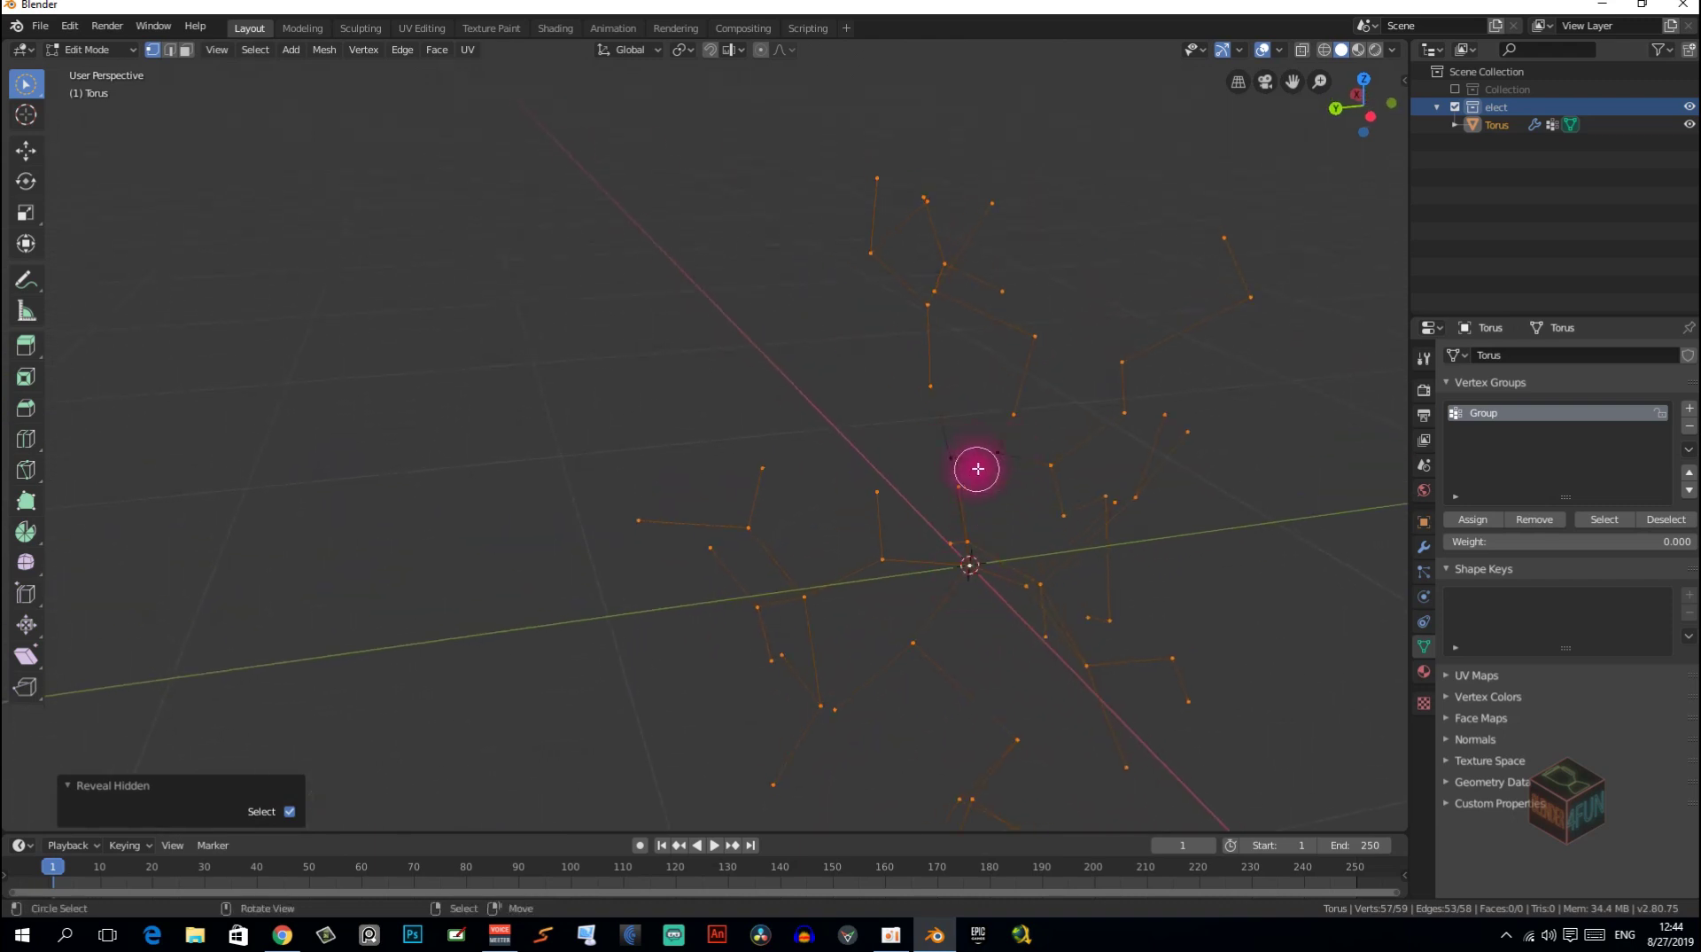
scroll(978, 478, down, 3)
mouse_move(981, 490)
middle_down()
mouse_move(938, 535)
mouse_move(965, 536)
mouse_move(944, 524)
middle_up()
key(alt+a)
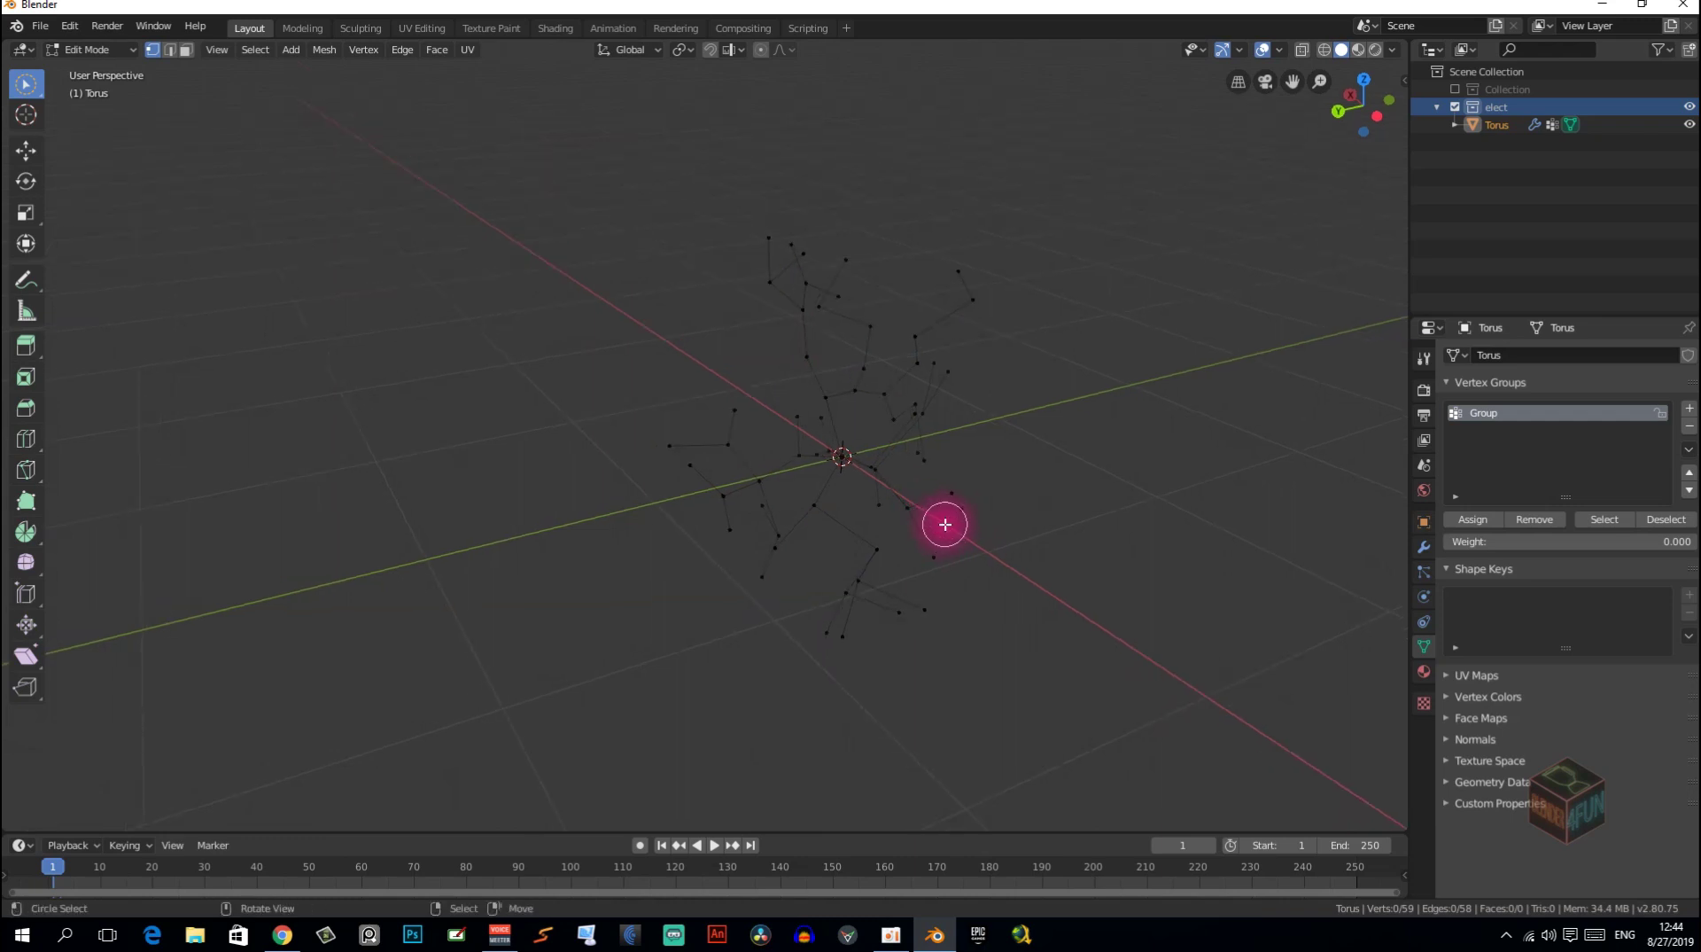
key(Tab)
middle_drag(939, 560, 1070, 551)
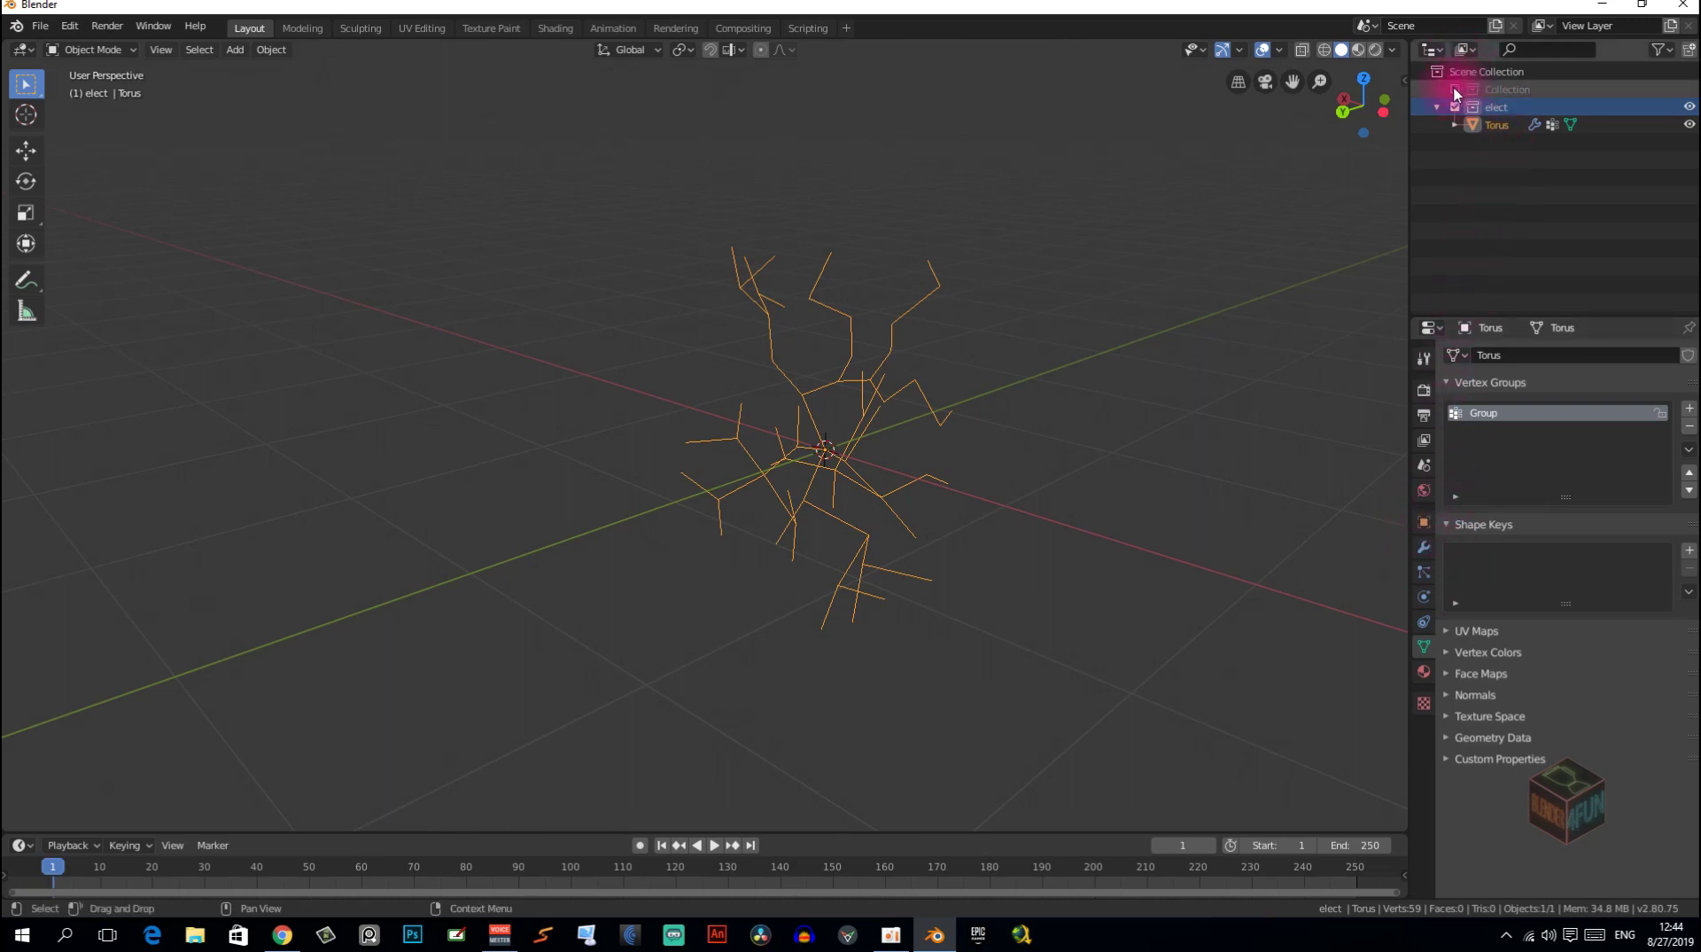
Add a Shrinkwrap modifier and move it to the top of the stack, above Skin.
click(1424, 557)
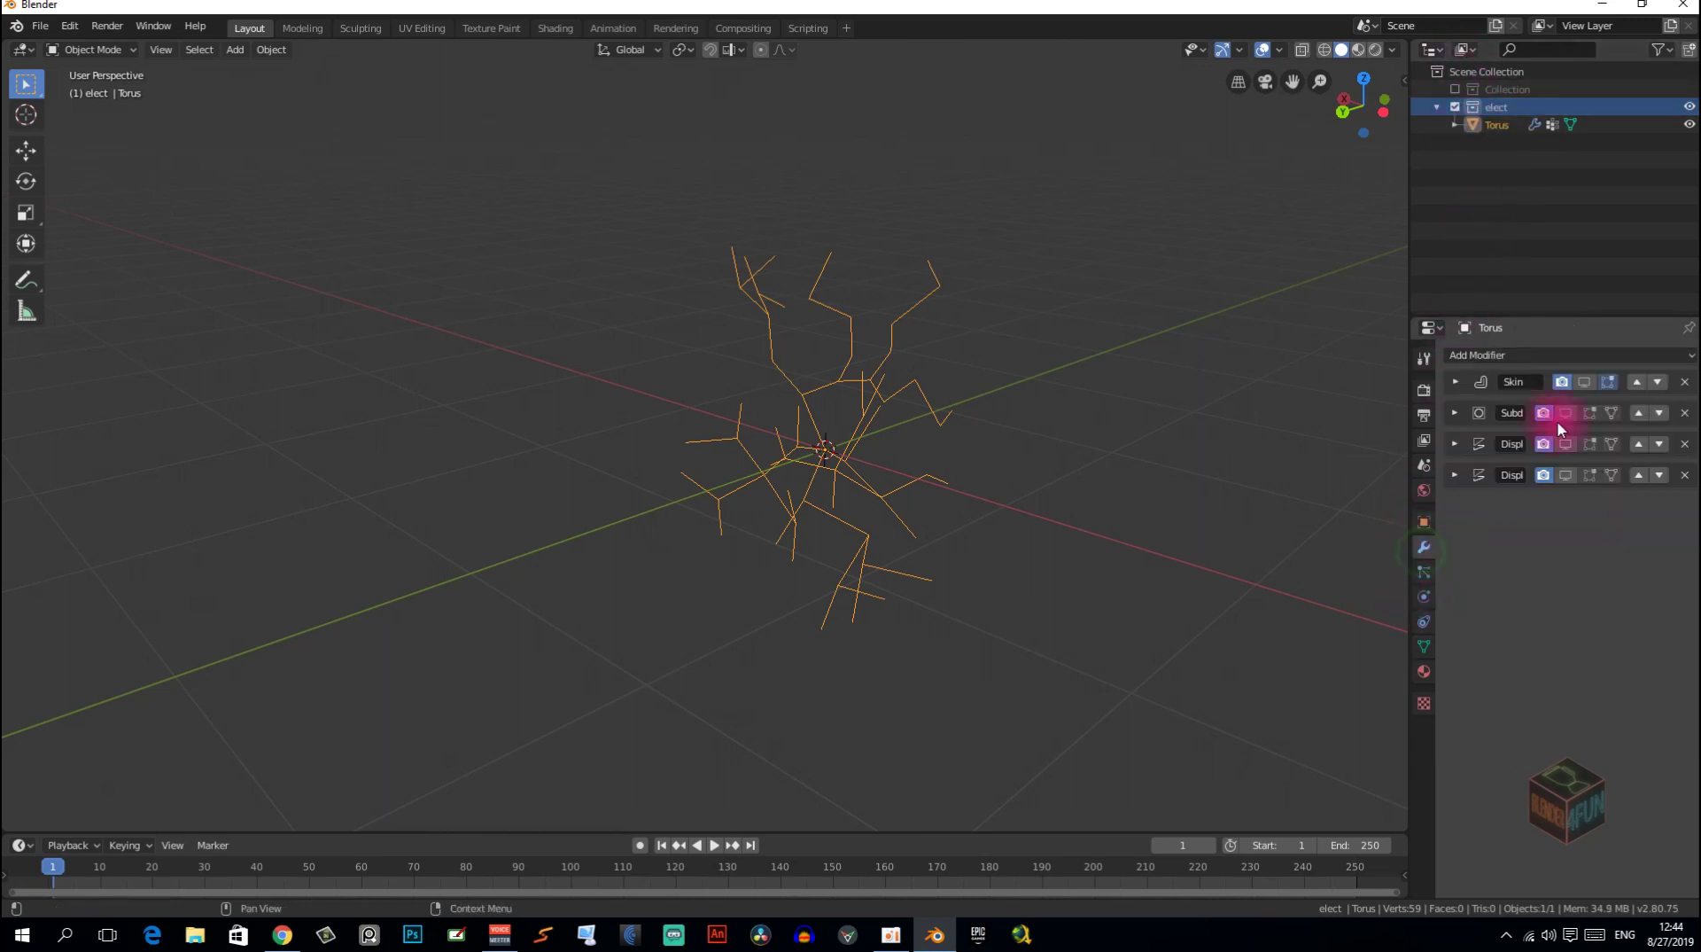
click(1561, 353)
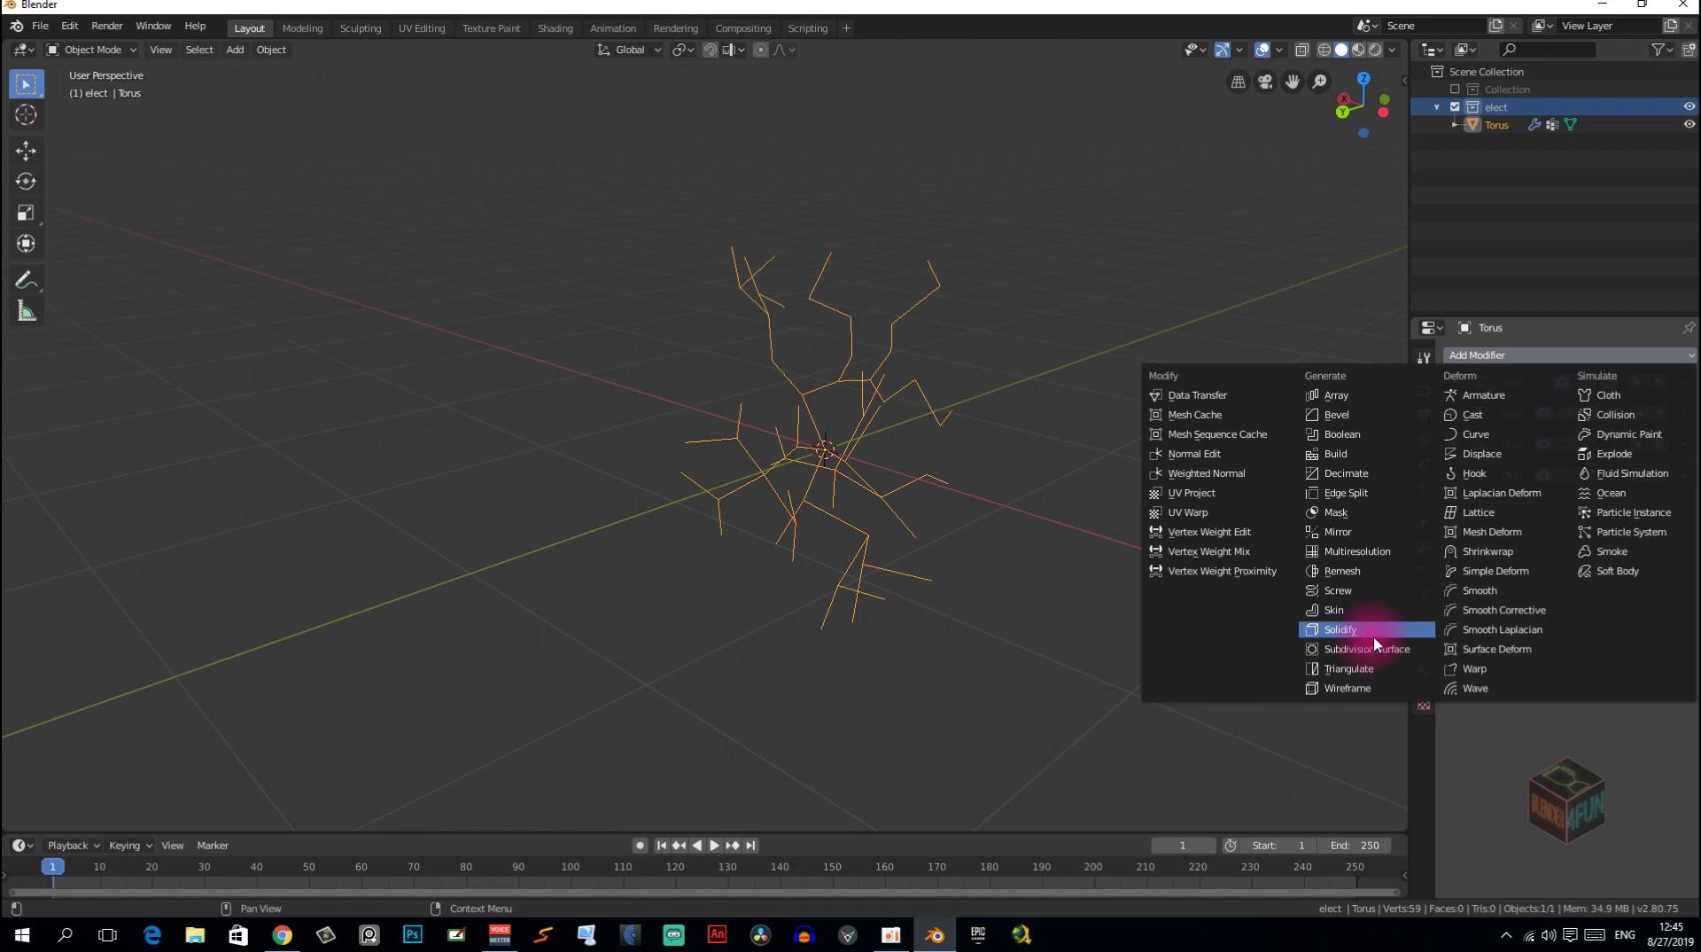
click(1494, 551)
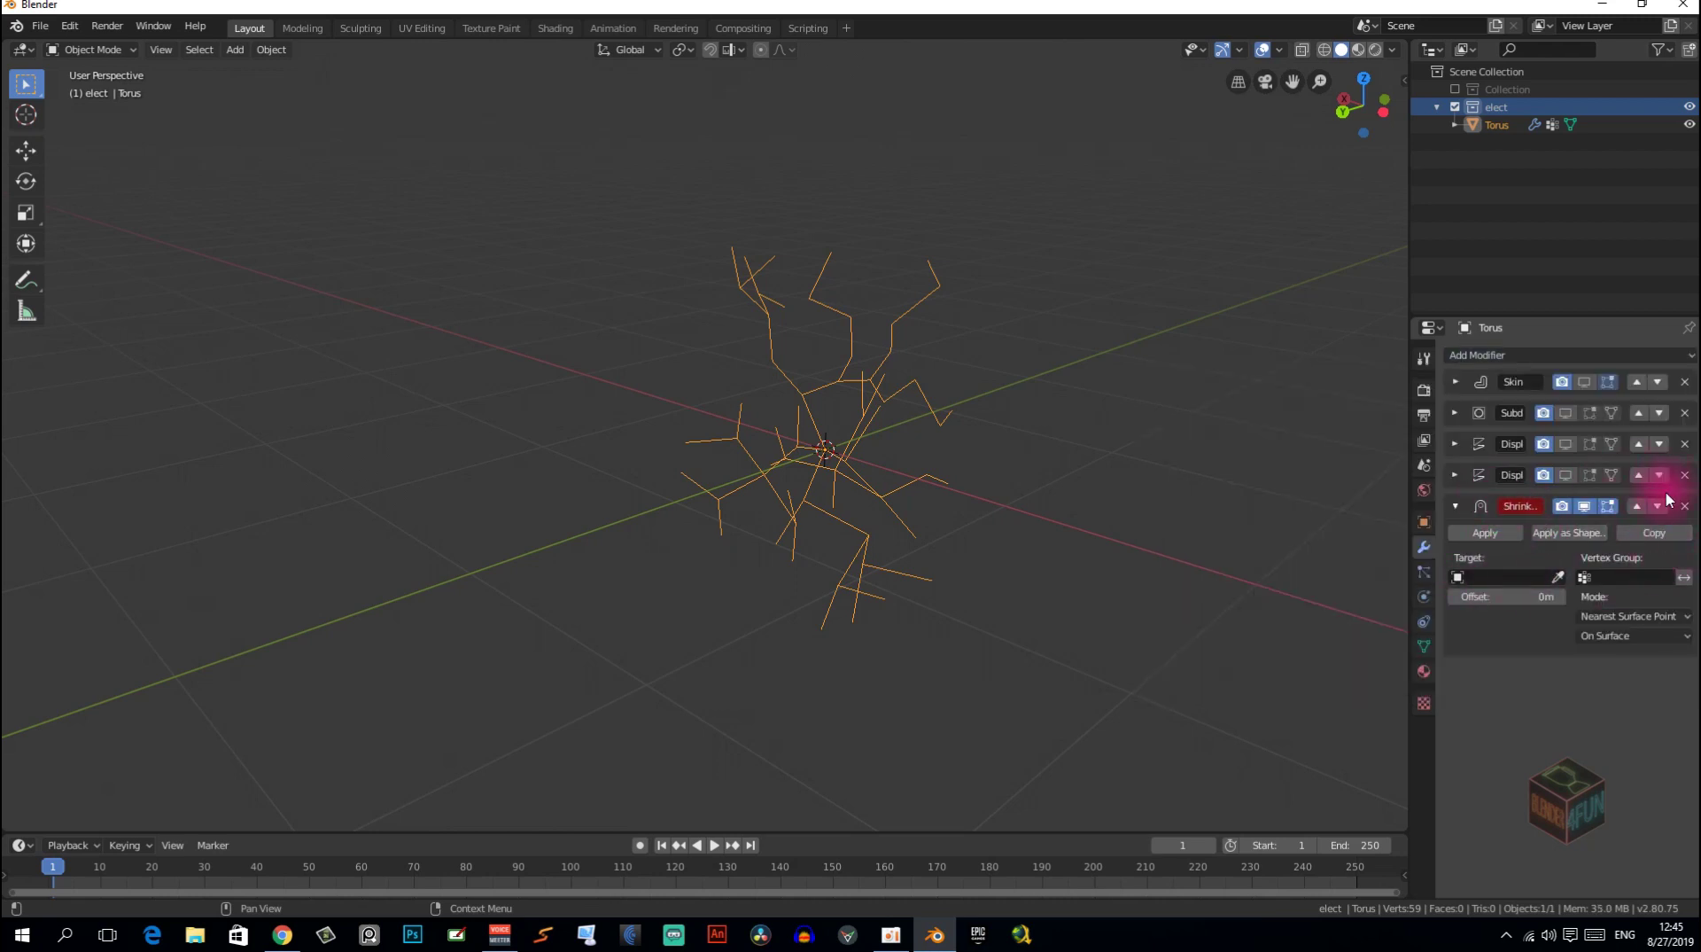
click(1638, 506)
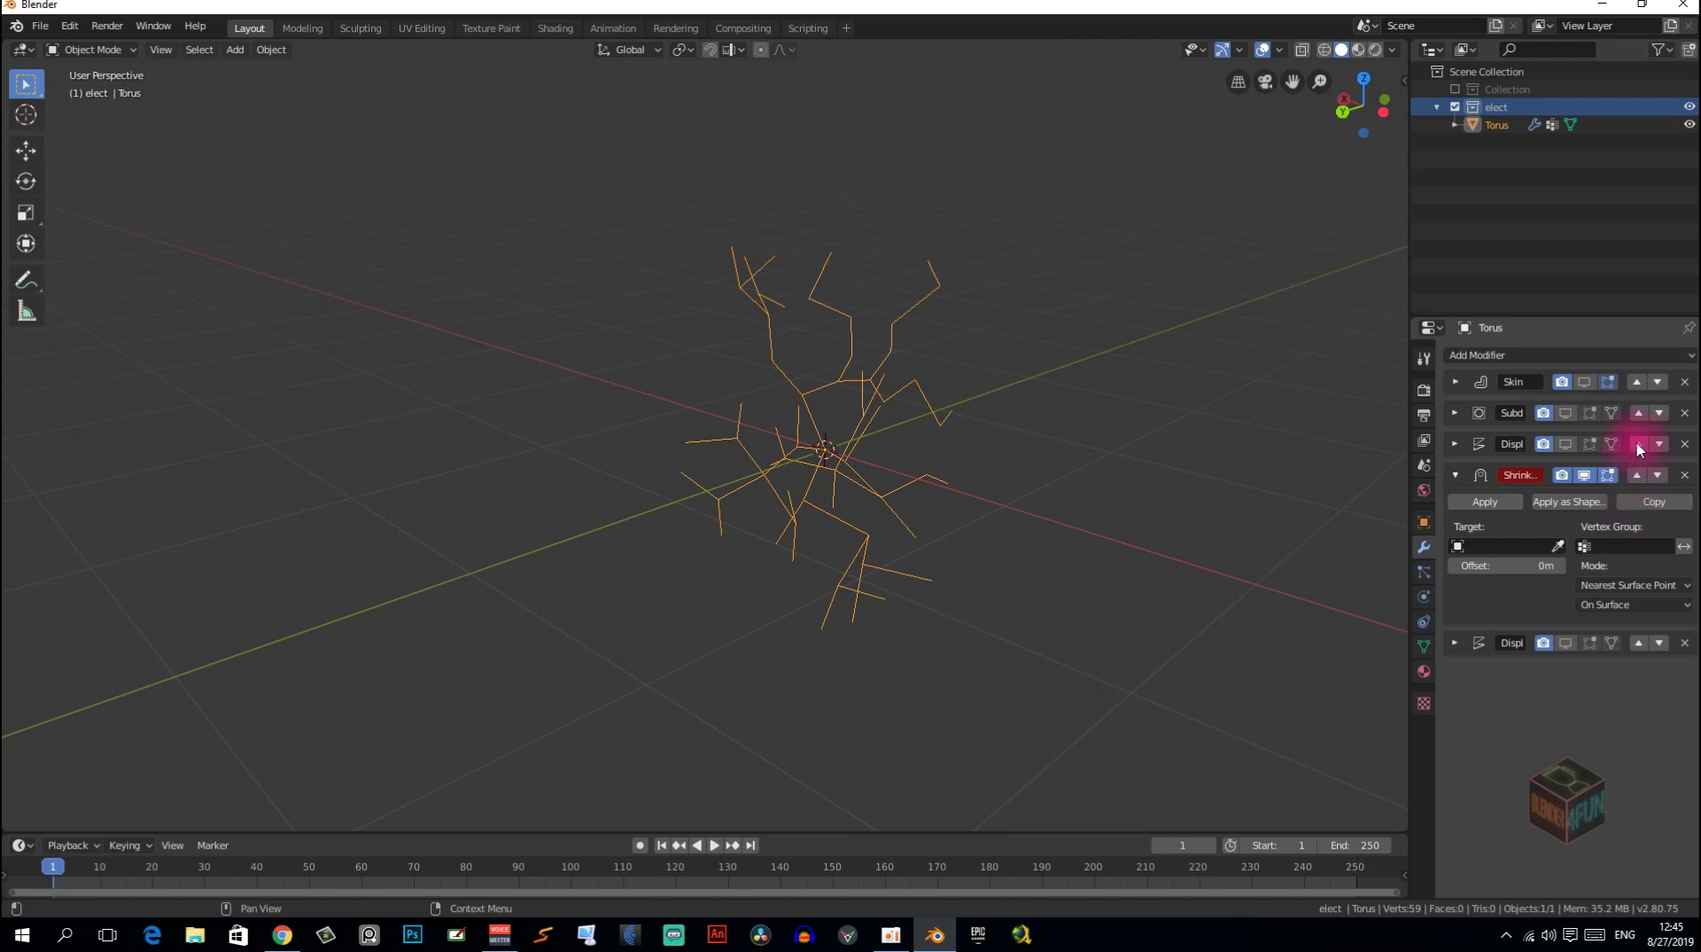
click(1637, 475)
click(1638, 444)
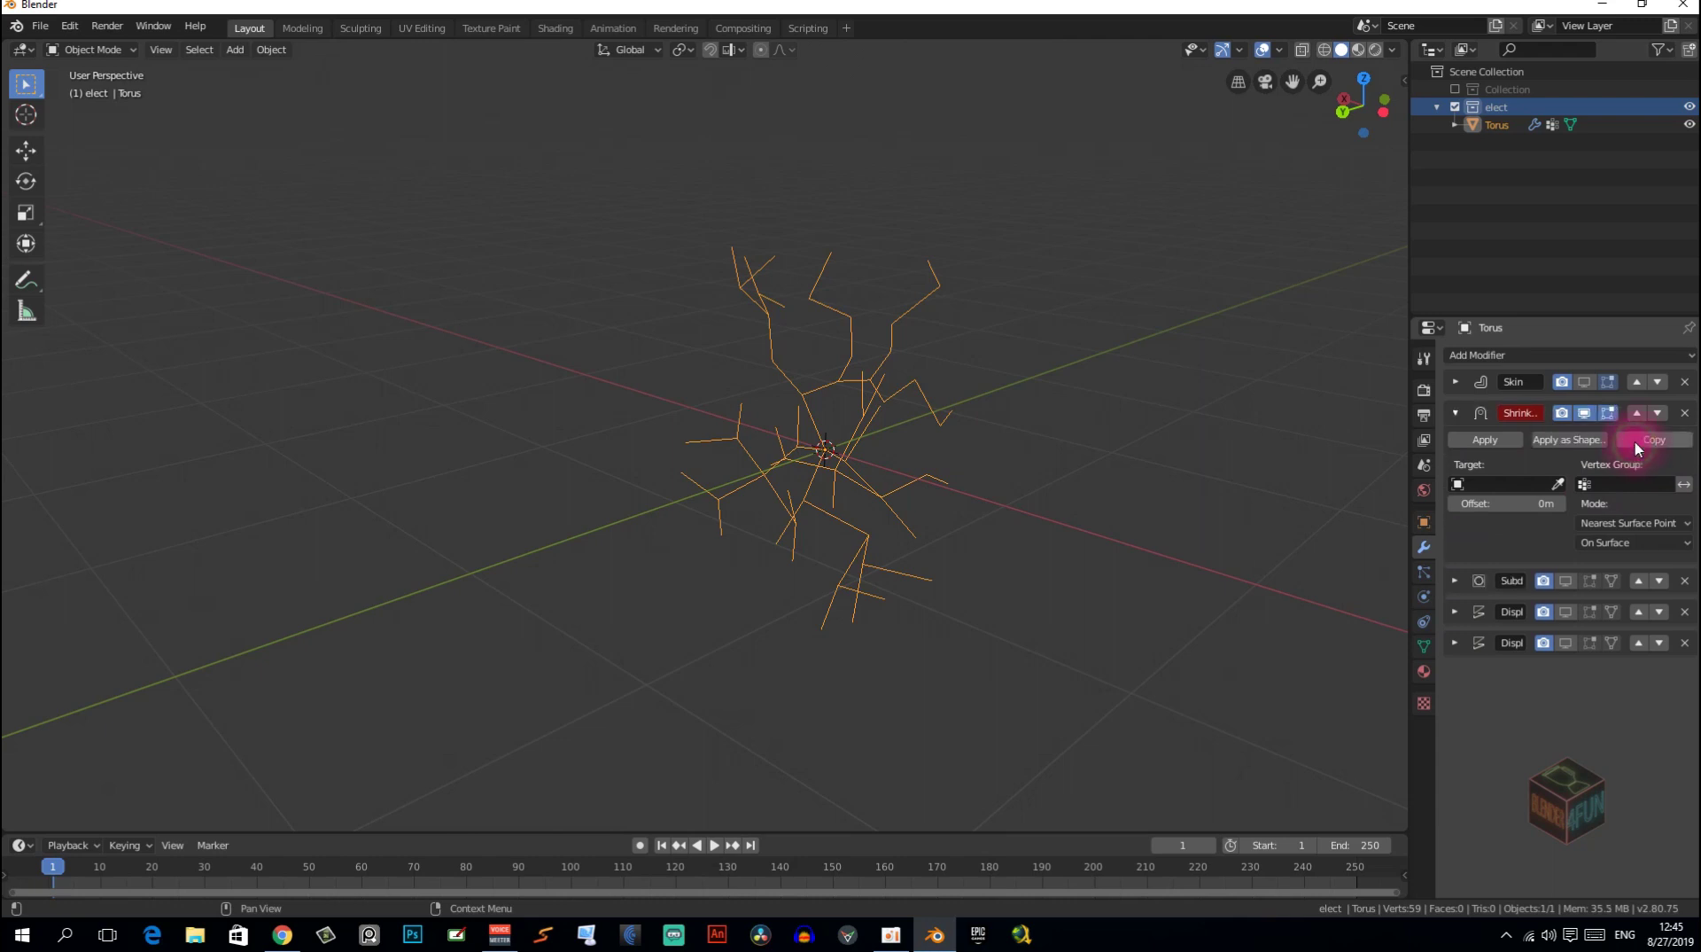
click(1636, 414)
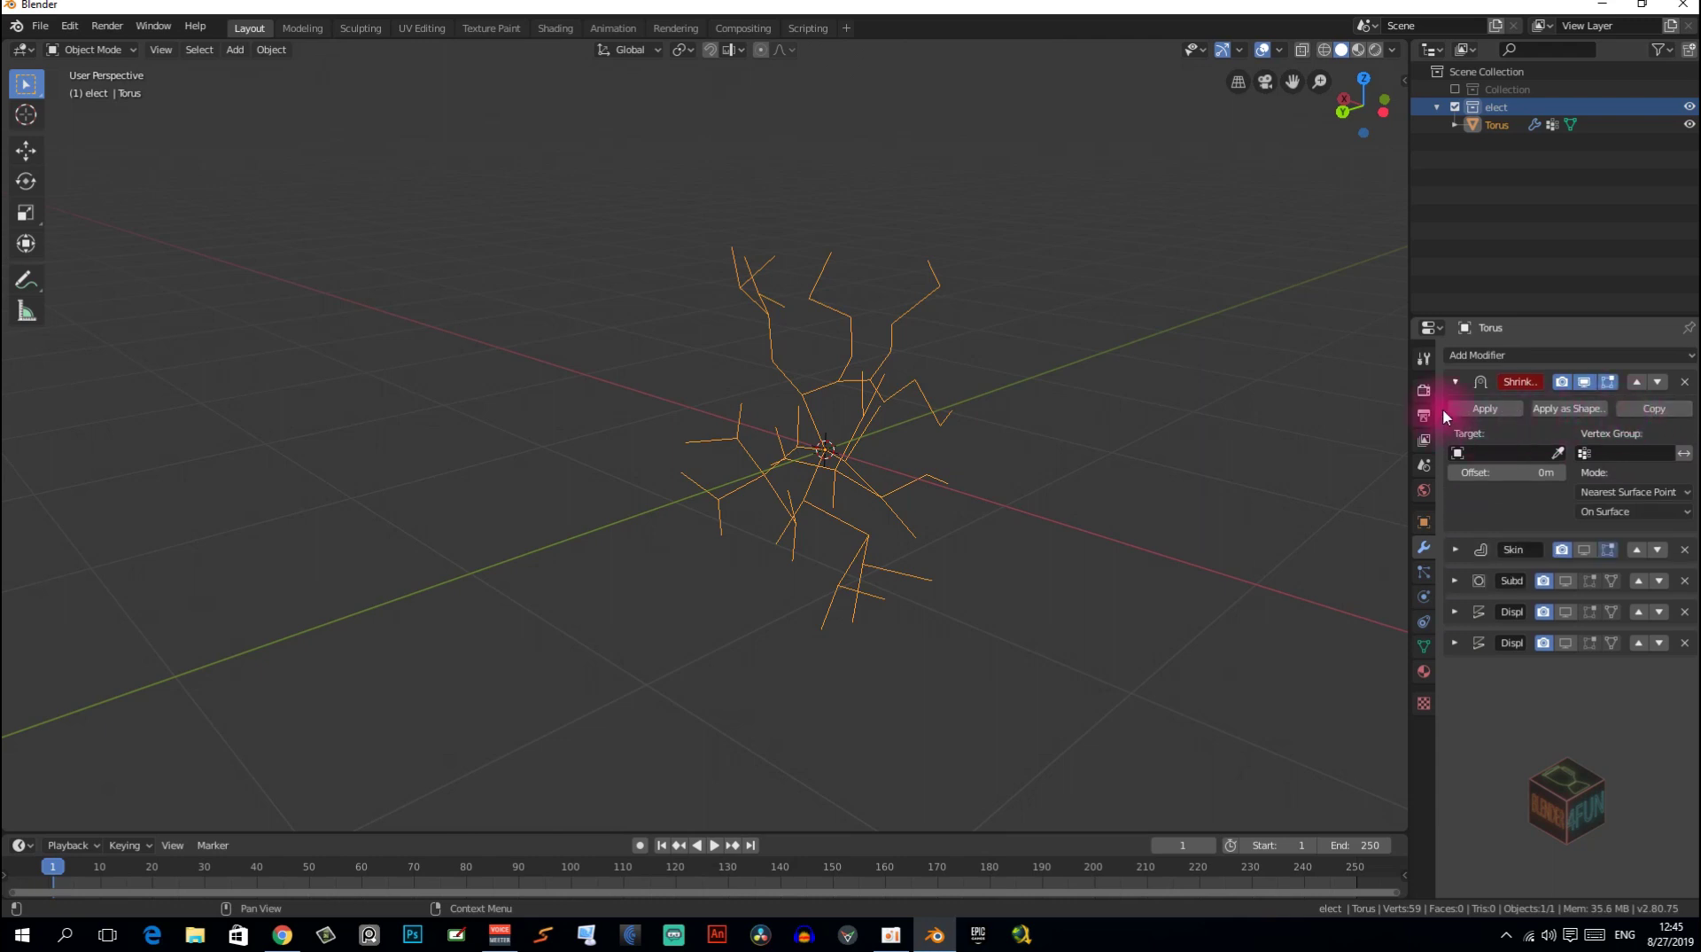
Set the Shrinkwrap target to Cube and limit it to the Group vertex group.
click(1524, 451)
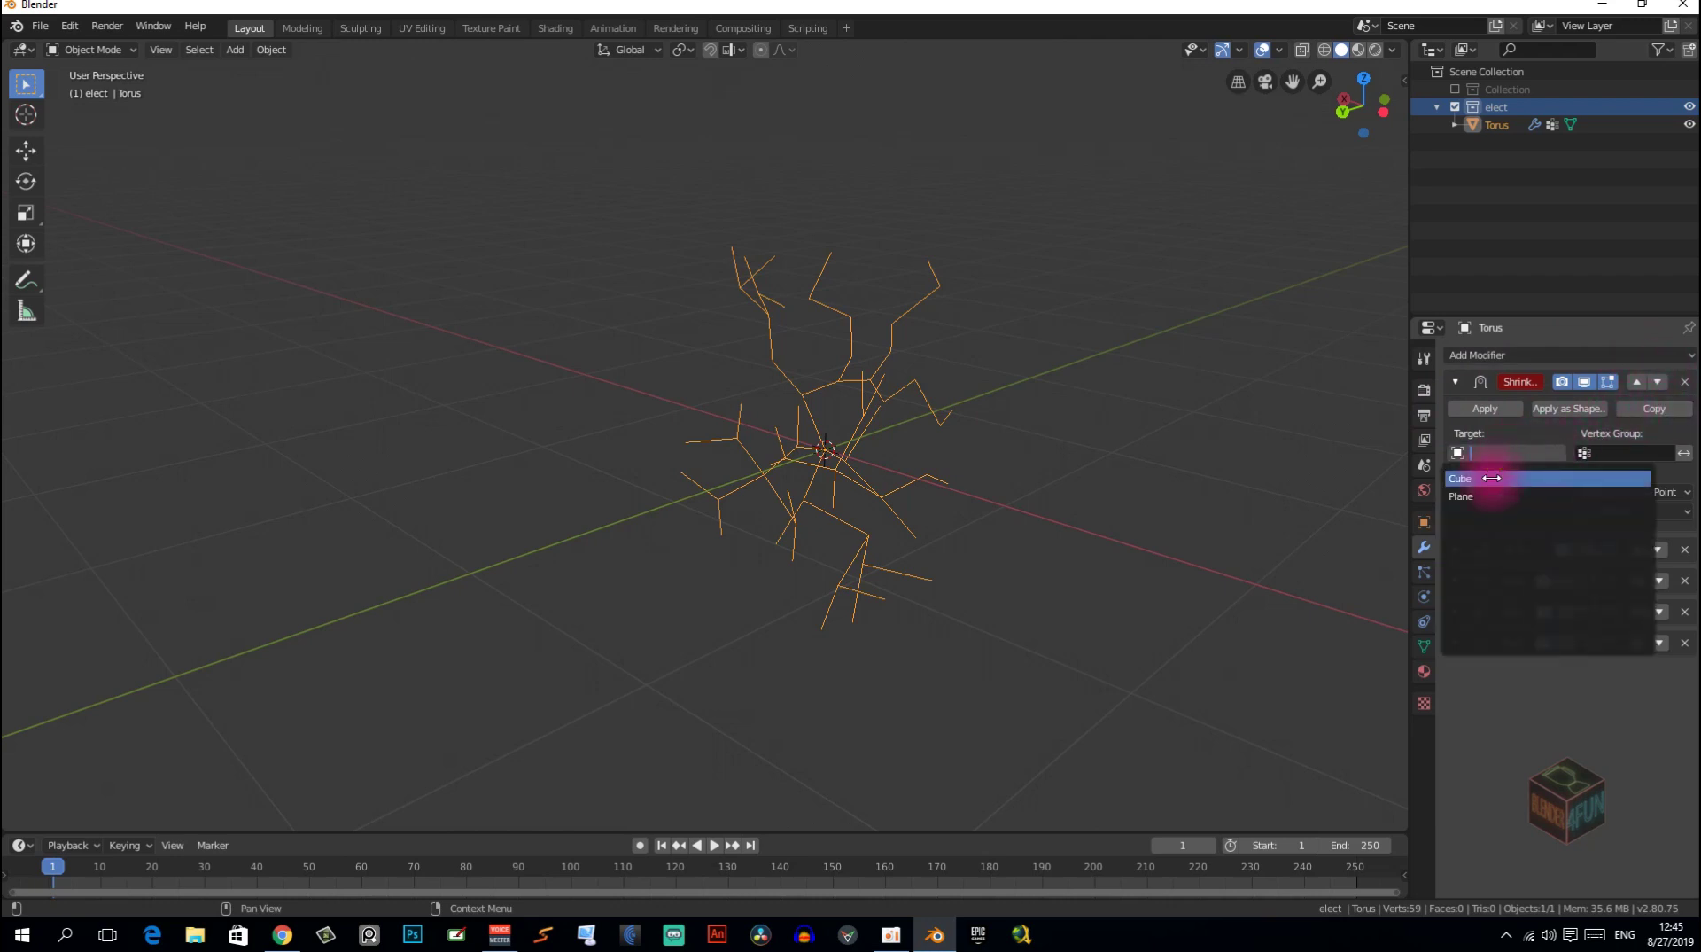
click(1490, 476)
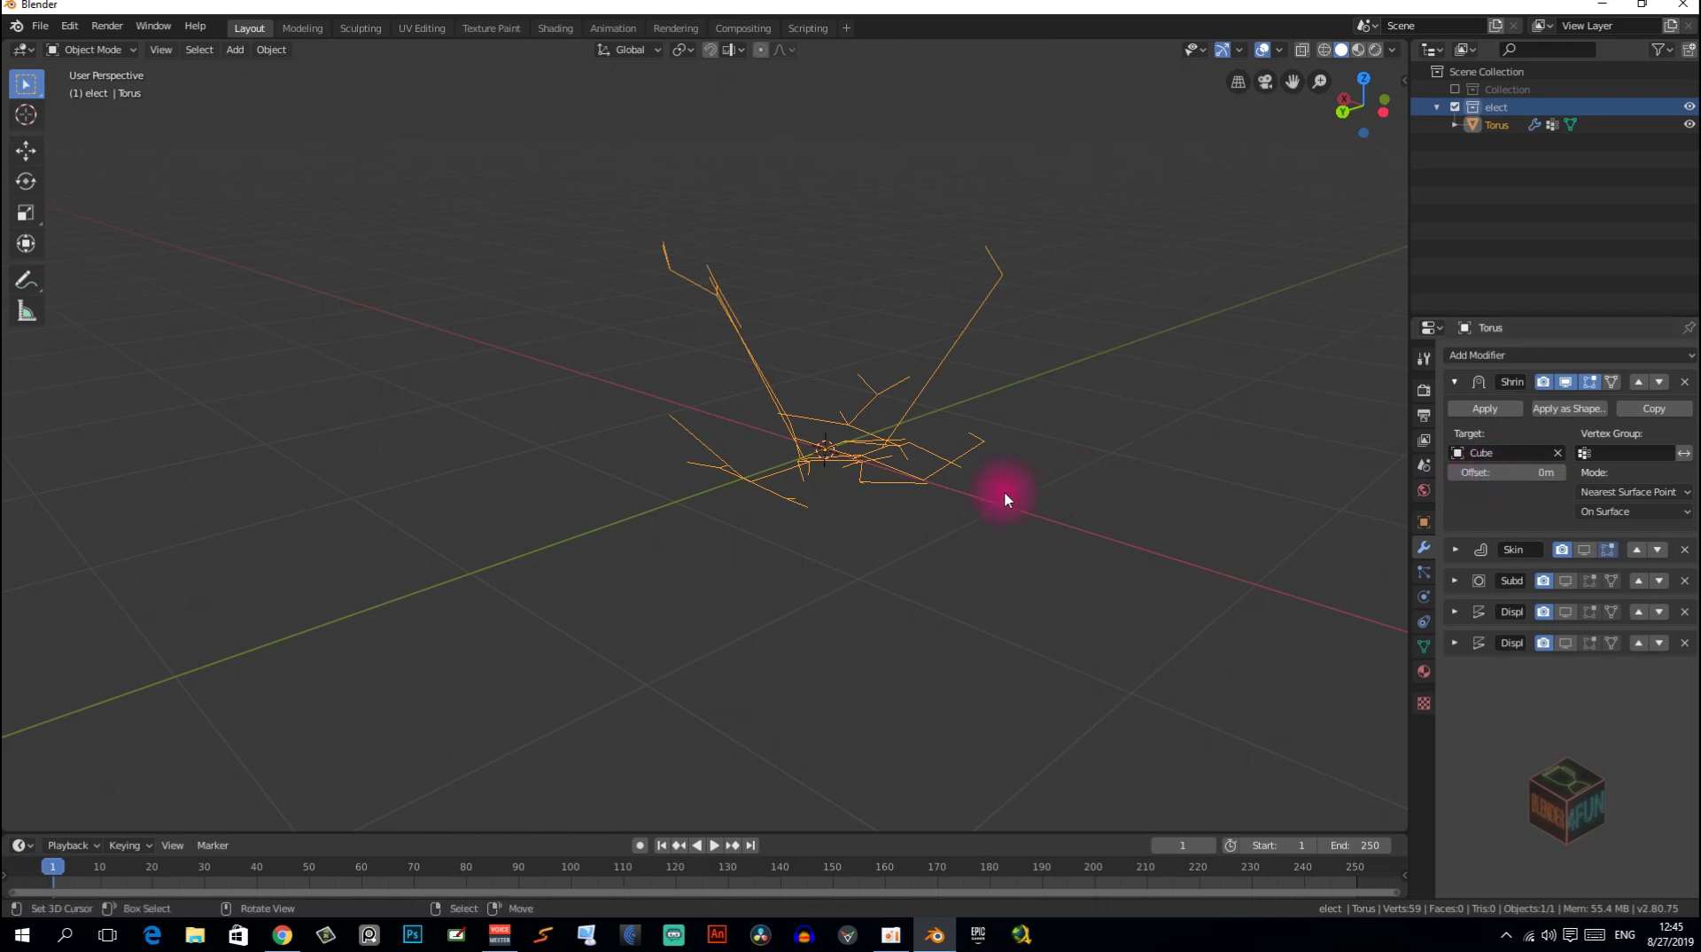
mouse_move(1003, 491)
middle_down()
mouse_move(981, 558)
mouse_move(1072, 486)
mouse_move(1139, 490)
mouse_move(817, 539)
mouse_move(646, 464)
mouse_move(669, 478)
mouse_move(801, 399)
middle_up()
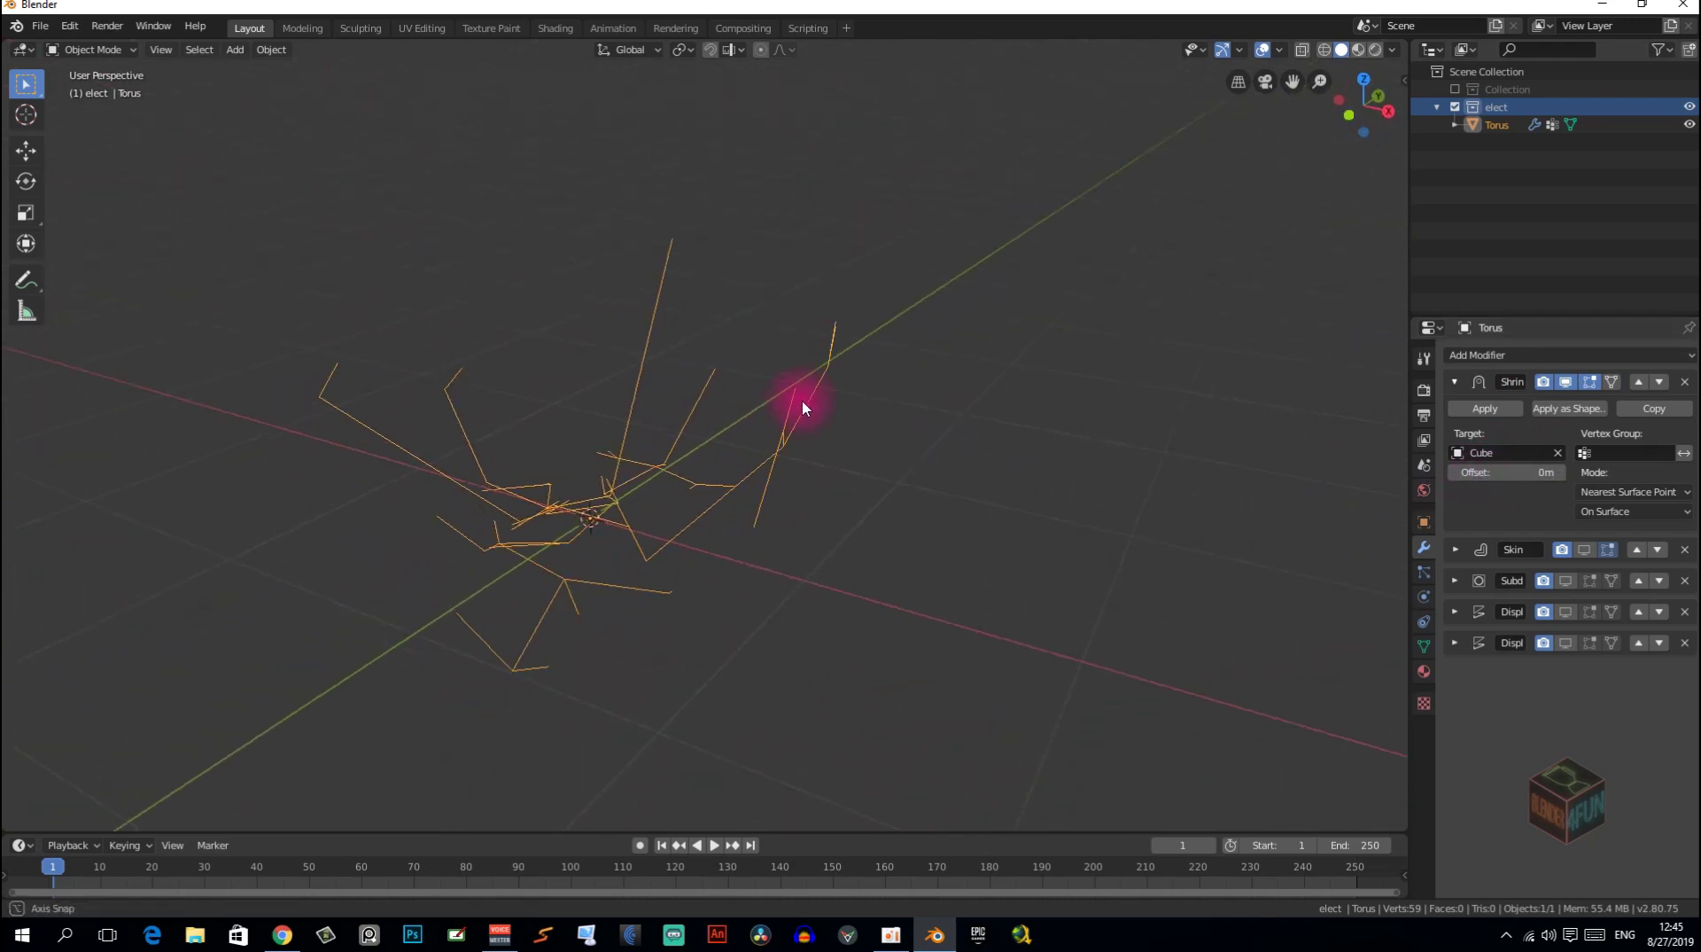
click(1618, 448)
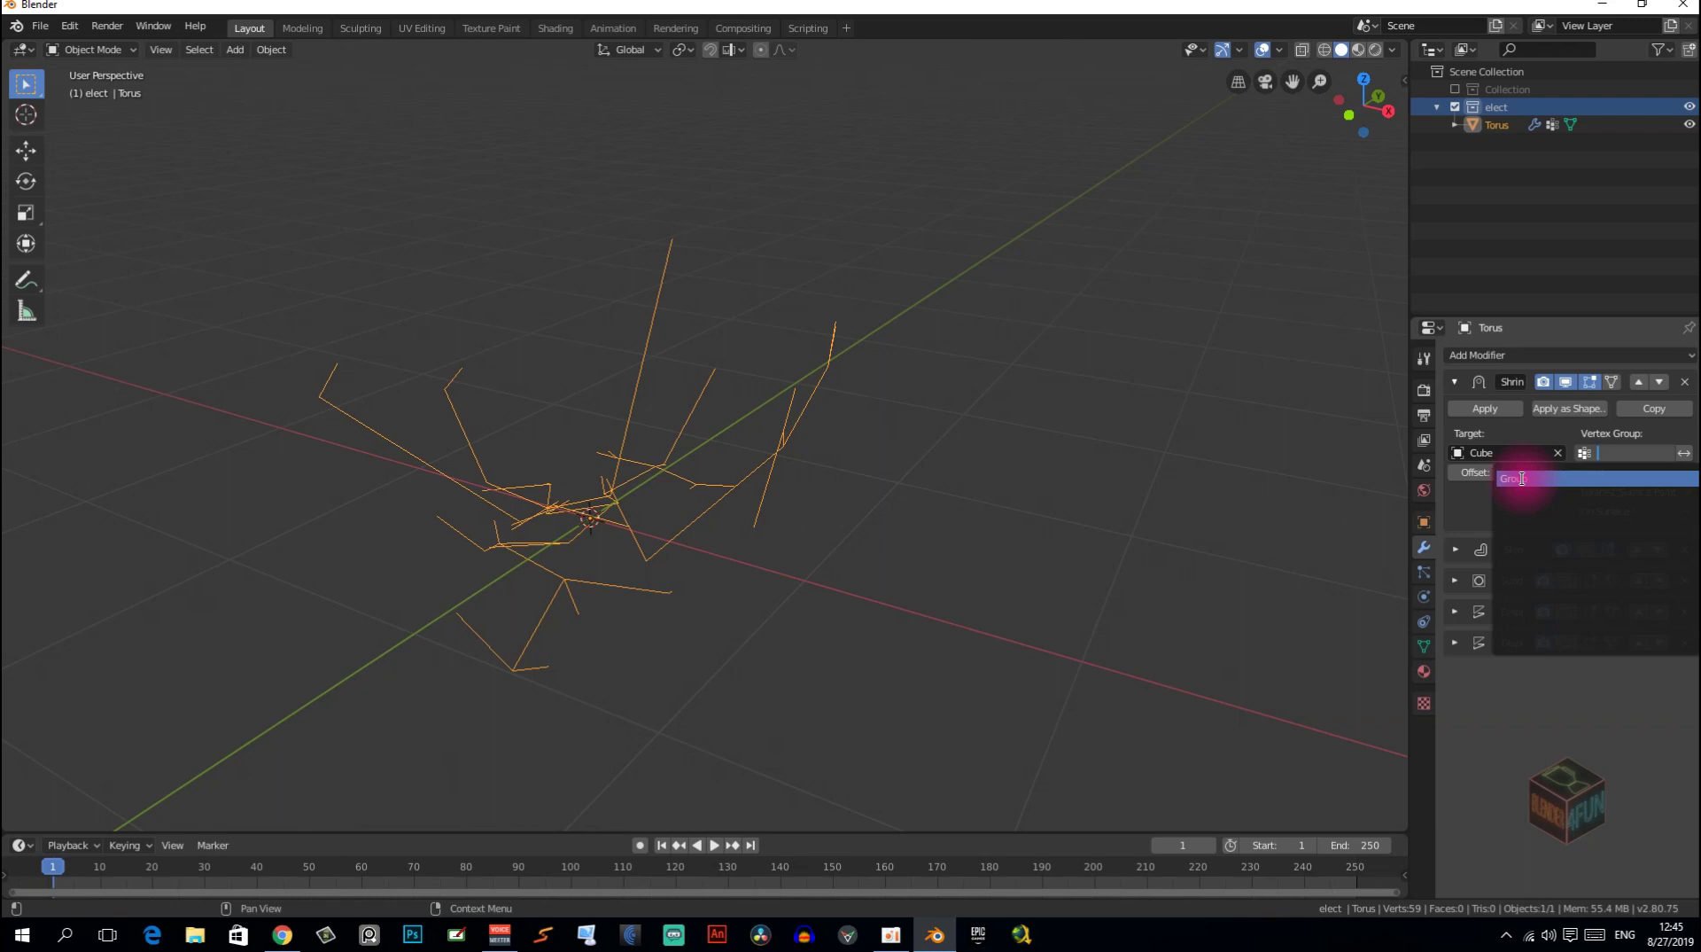
click(1522, 478)
middle_drag(635, 504, 770, 498)
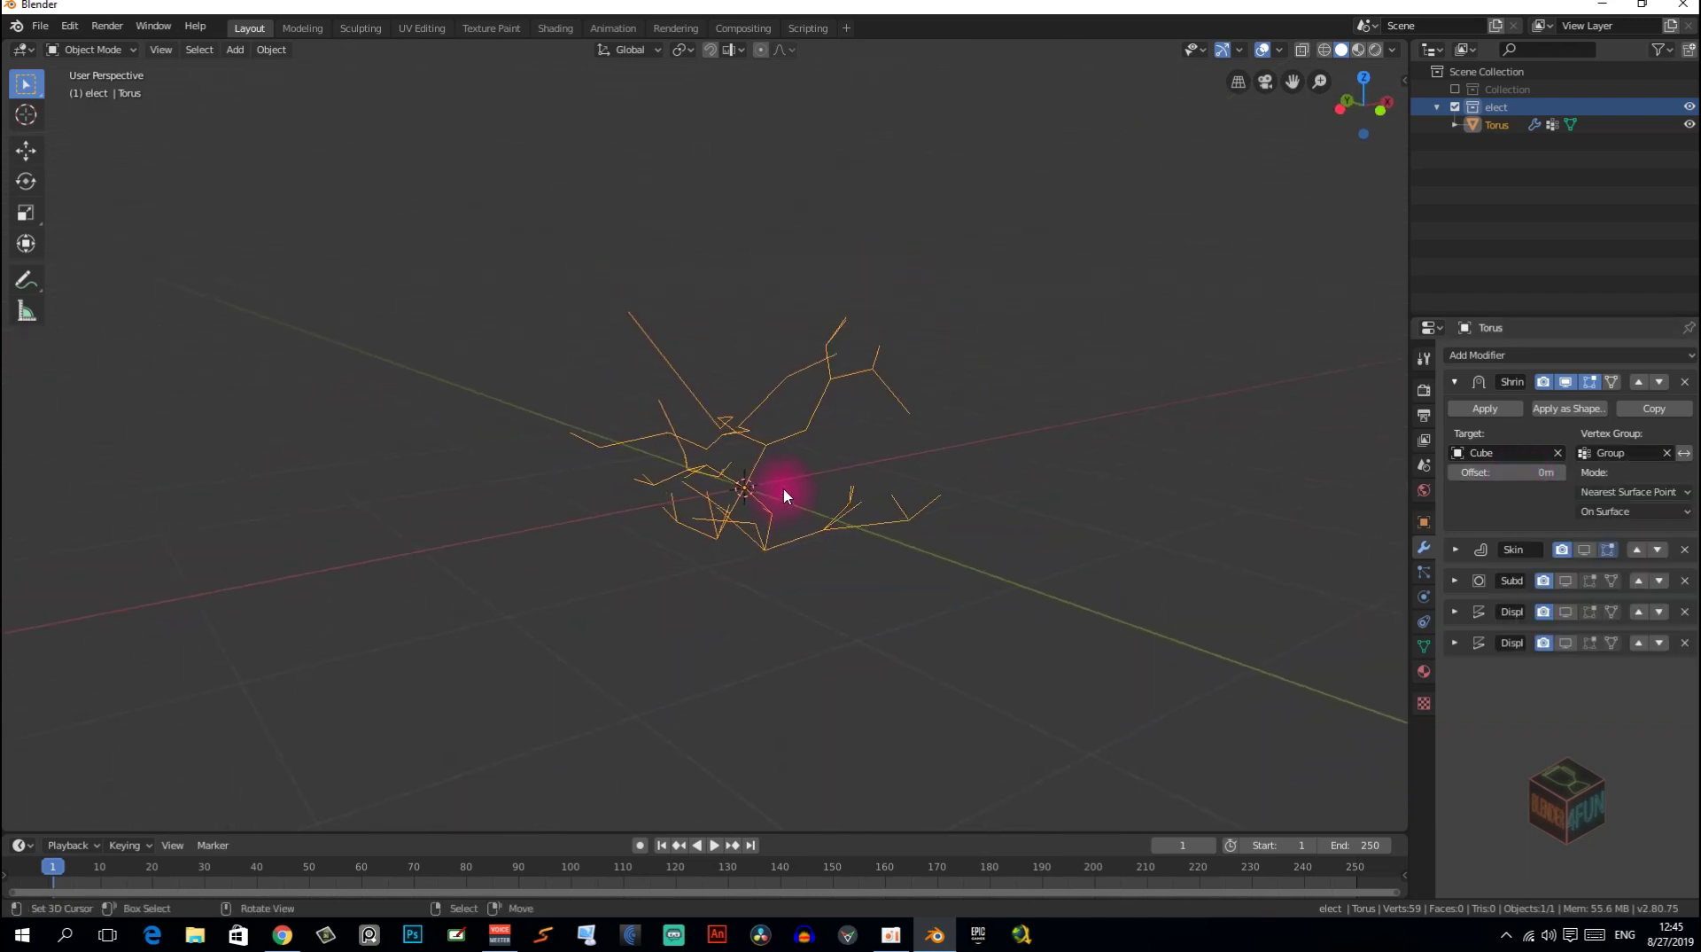
key(g)
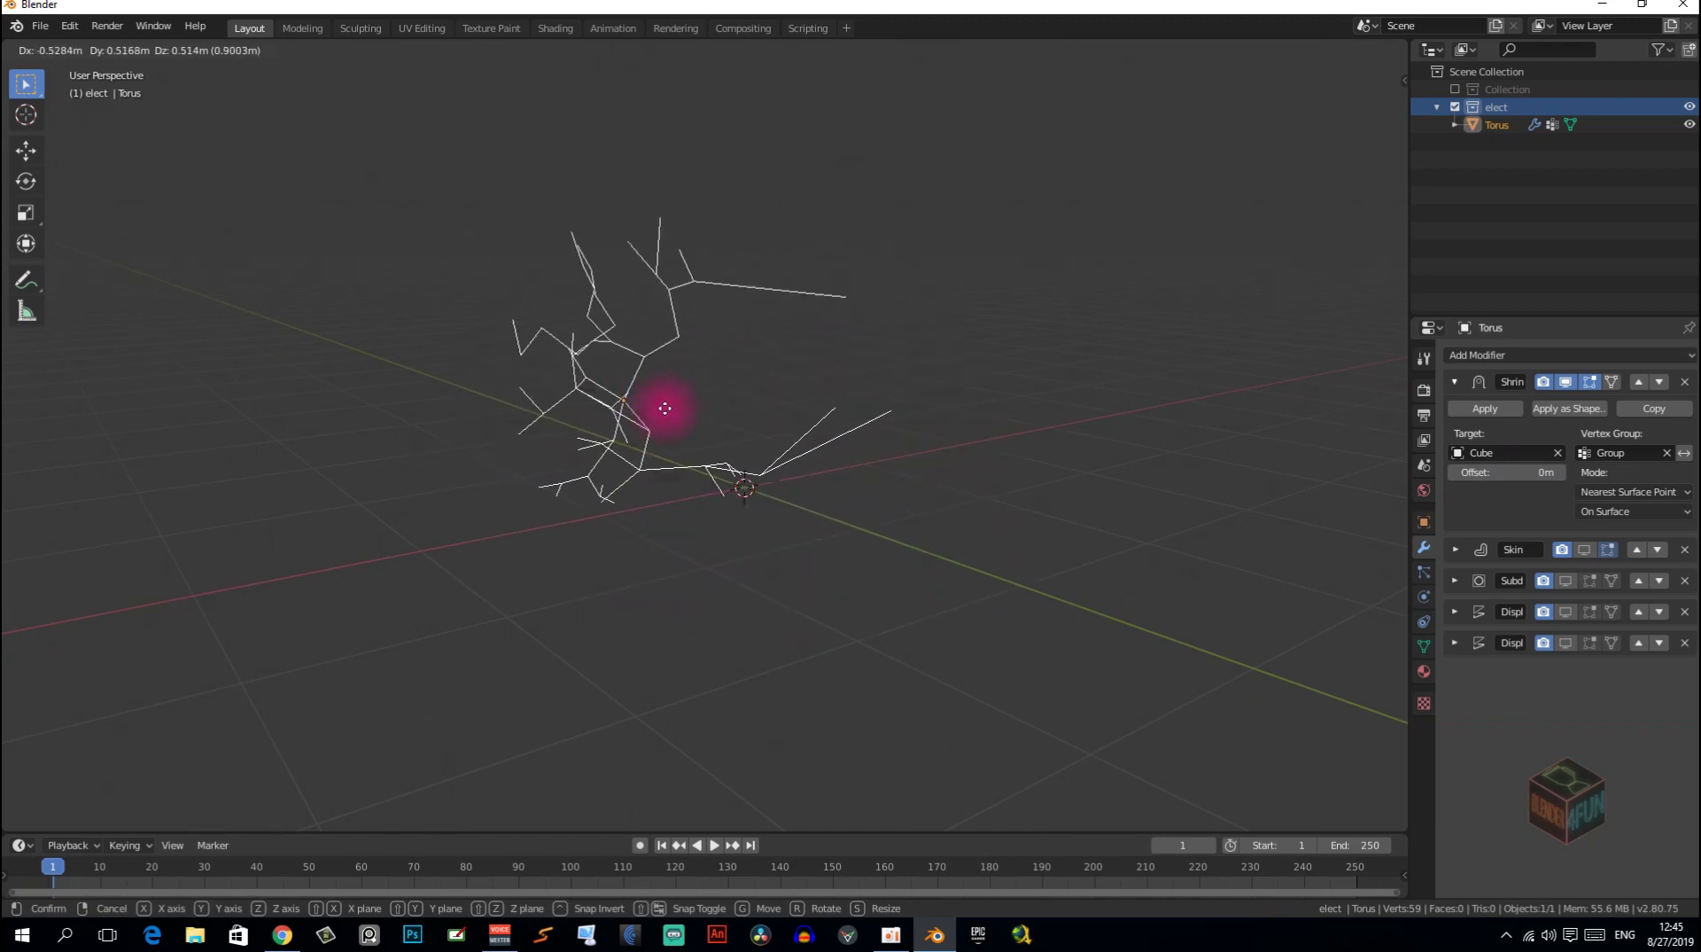
Show the cube cage collection again and enable the second Displace modifier in the viewport.
click(750, 491)
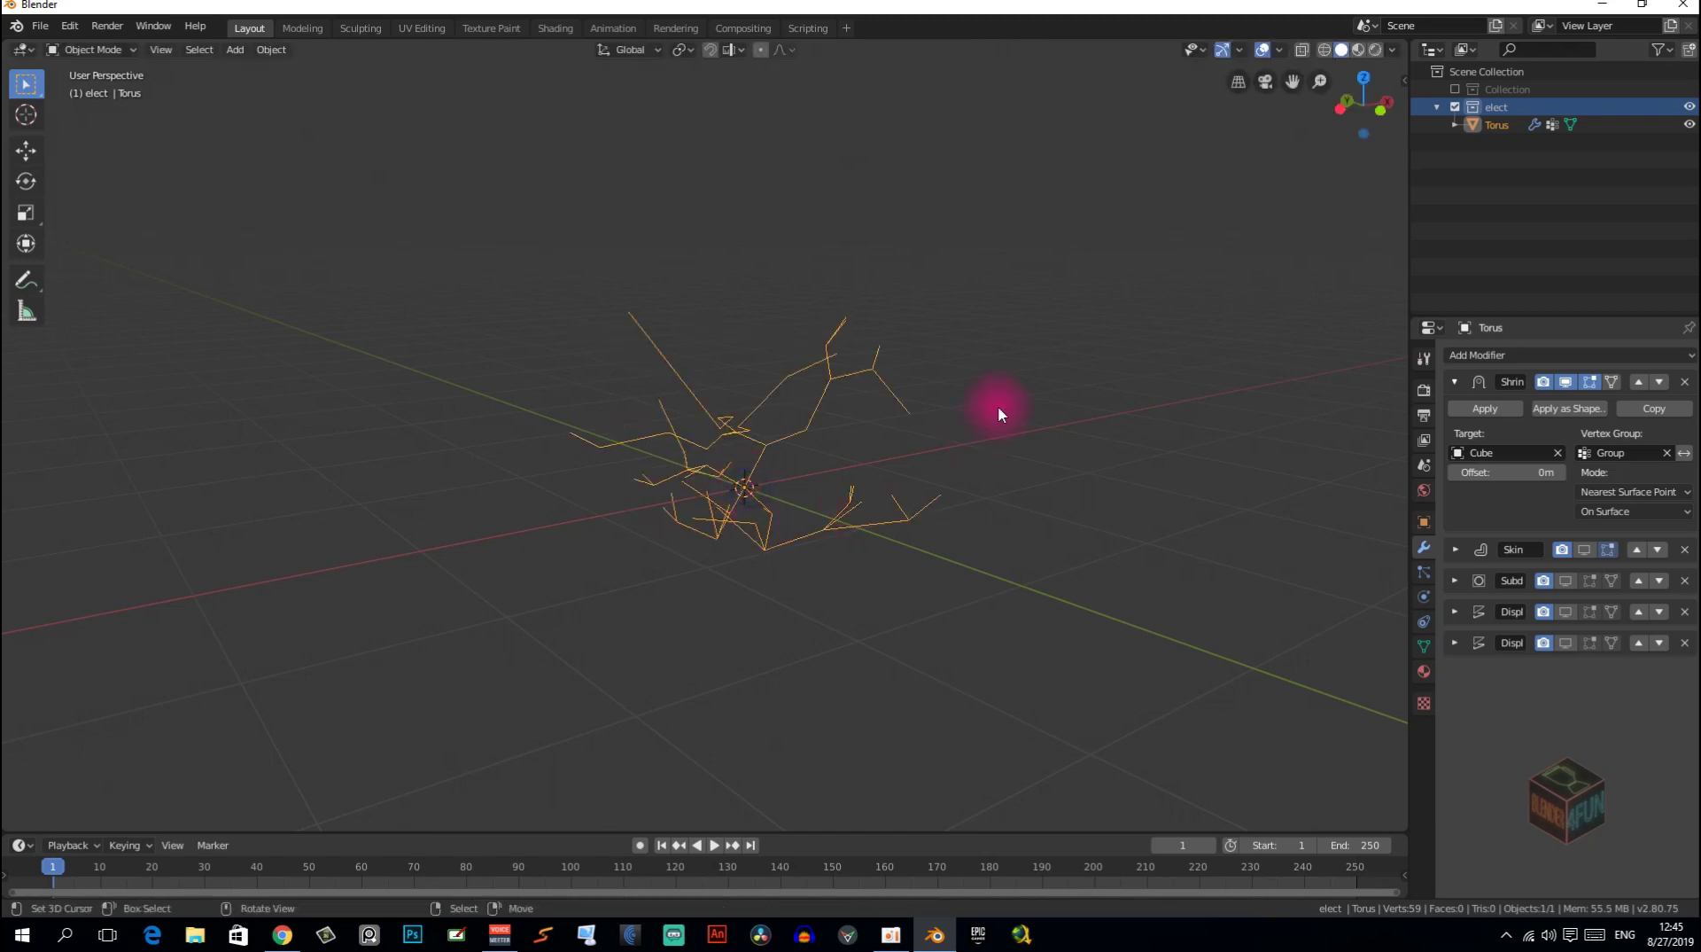
middle_drag(997, 406, 1035, 418)
click(1456, 88)
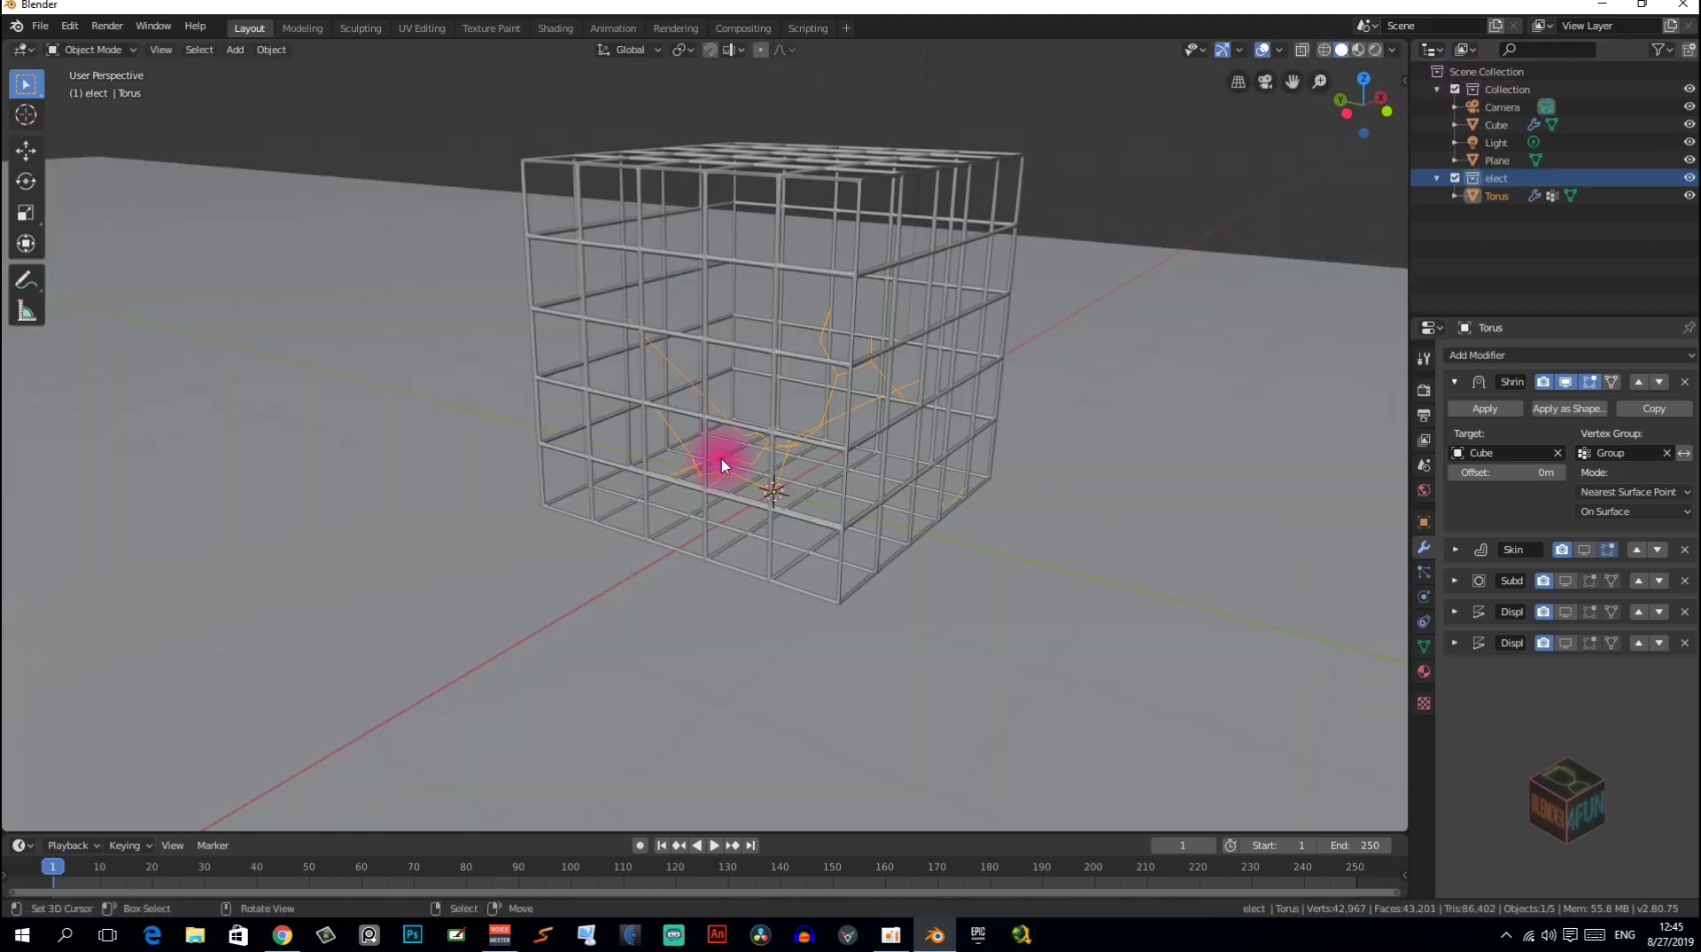
middle_drag(714, 464, 816, 493)
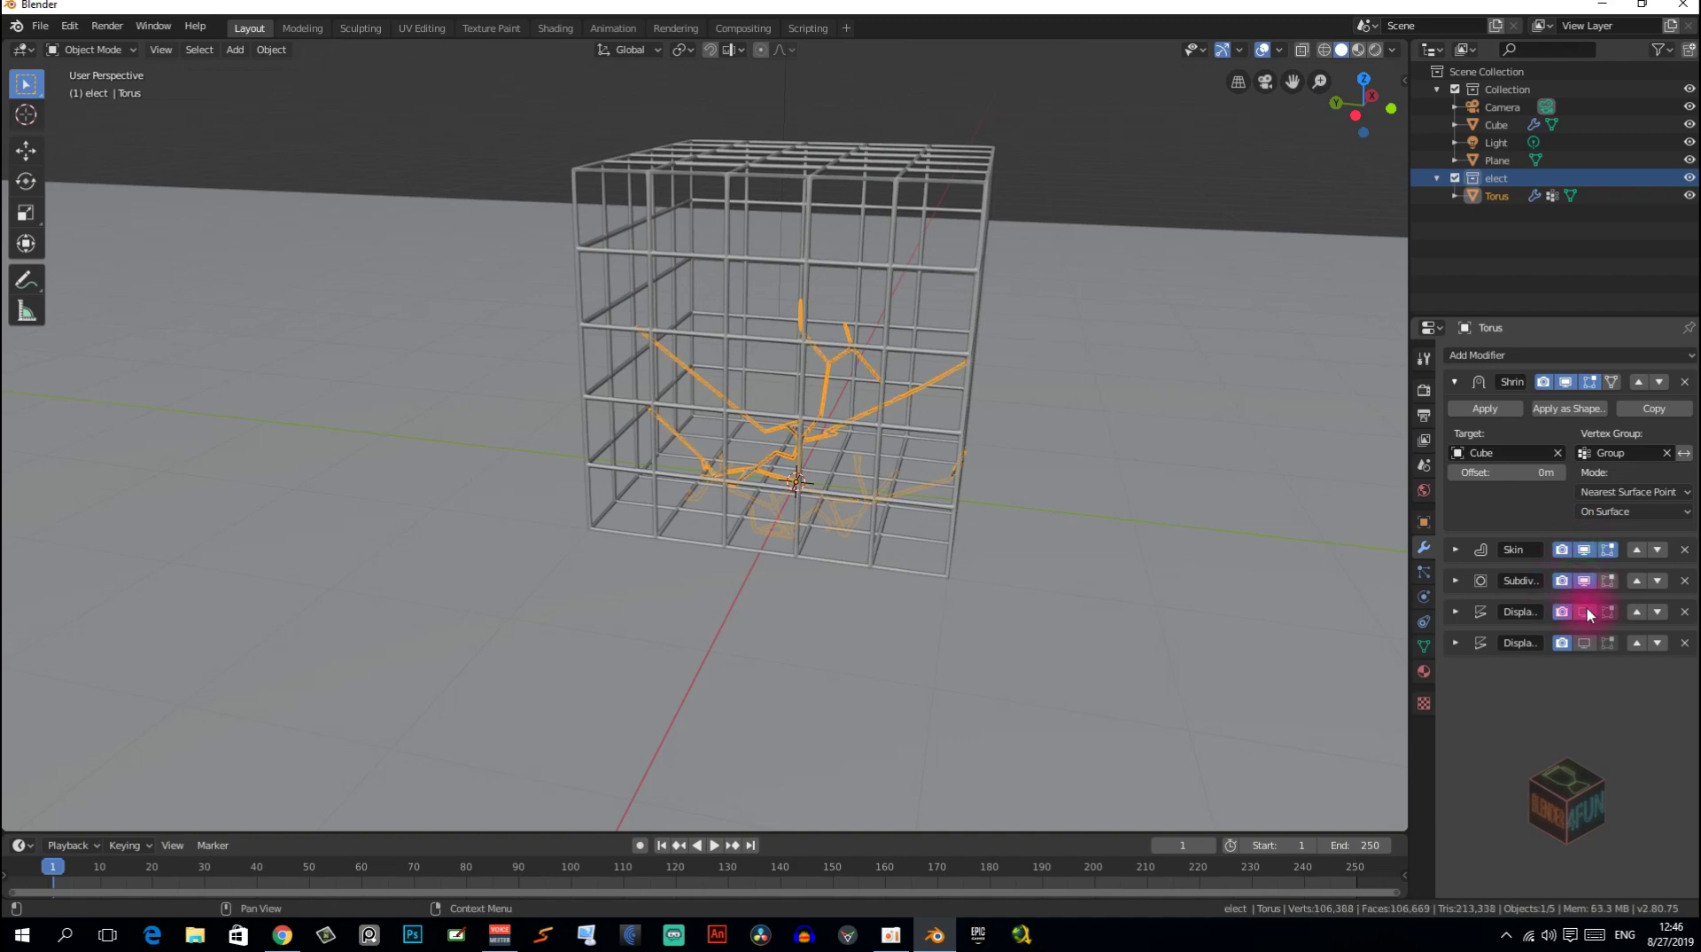
click(1587, 644)
middle_drag(1061, 583, 1033, 537)
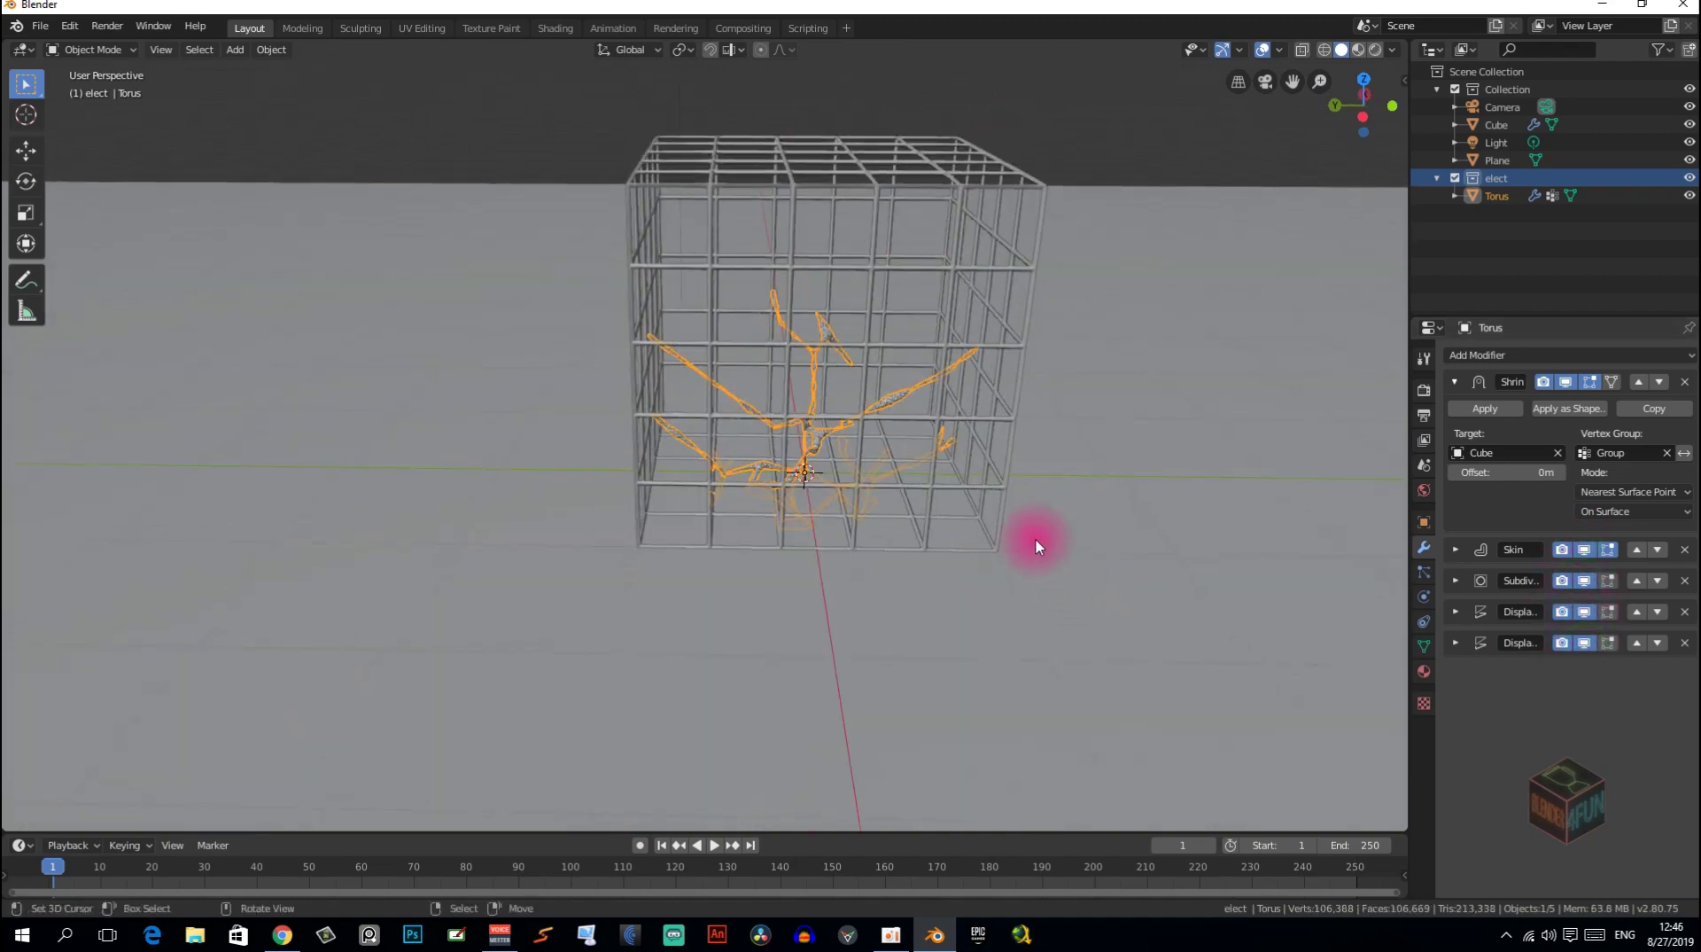
Raise the lightning mesh 0.98 m along Z so it fills the cage, then switch to Shading.
key(g)
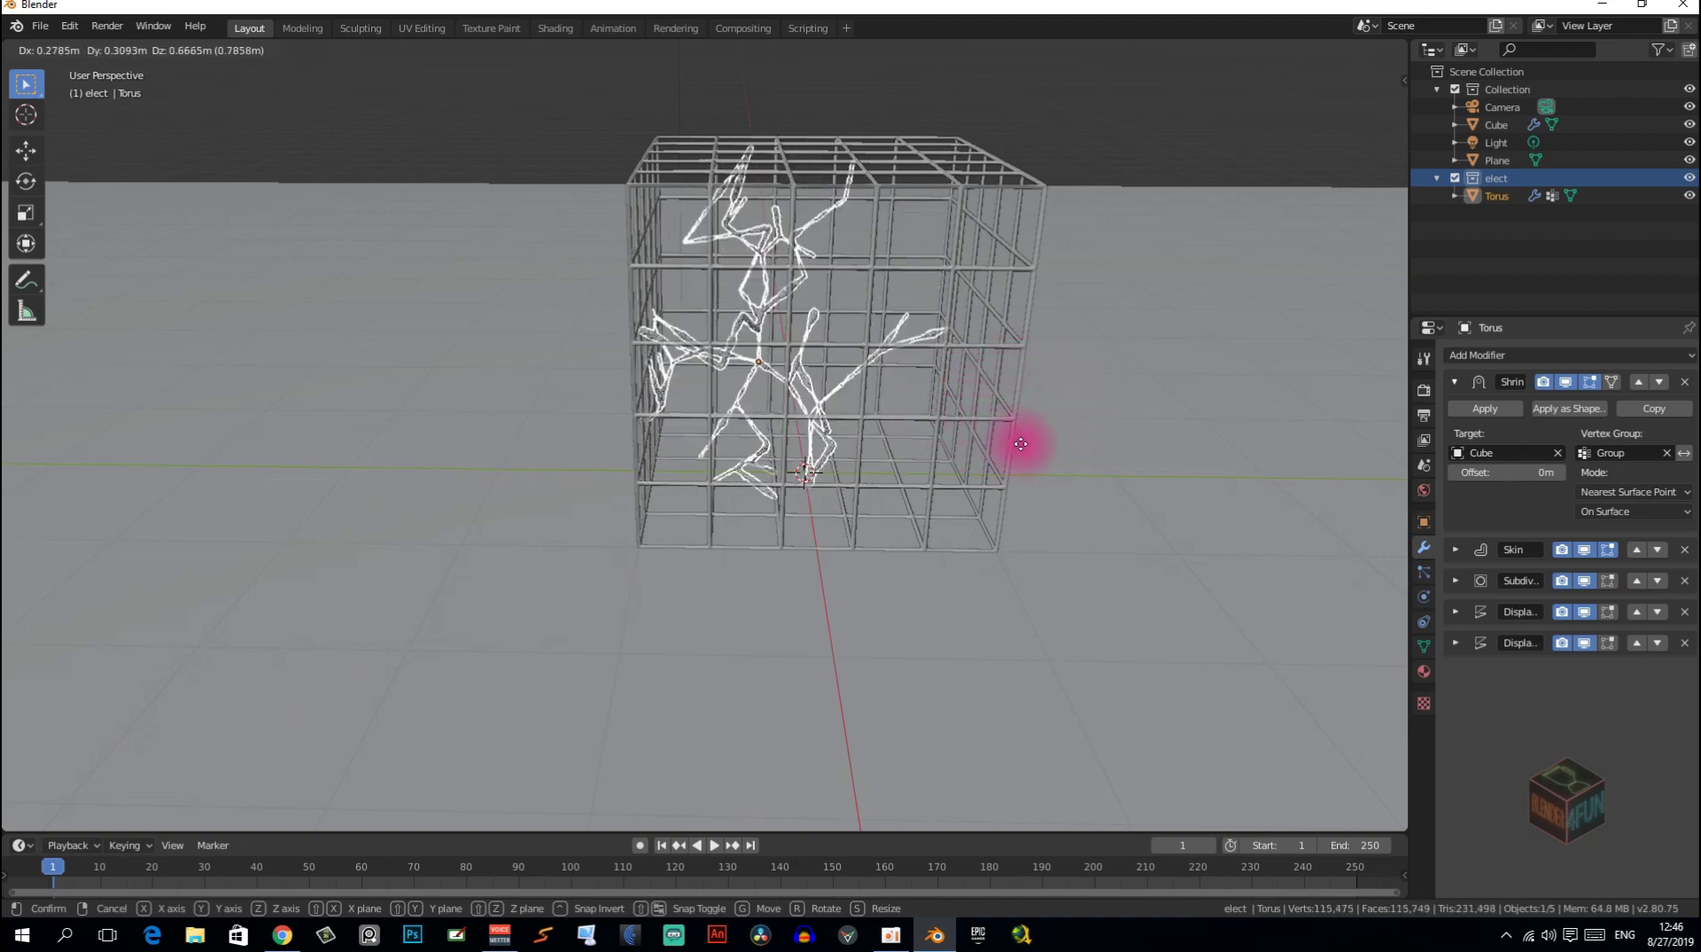
click(1107, 387)
mouse_move(946, 396)
middle_down()
mouse_move(922, 372)
mouse_move(809, 462)
mouse_move(826, 540)
middle_up()
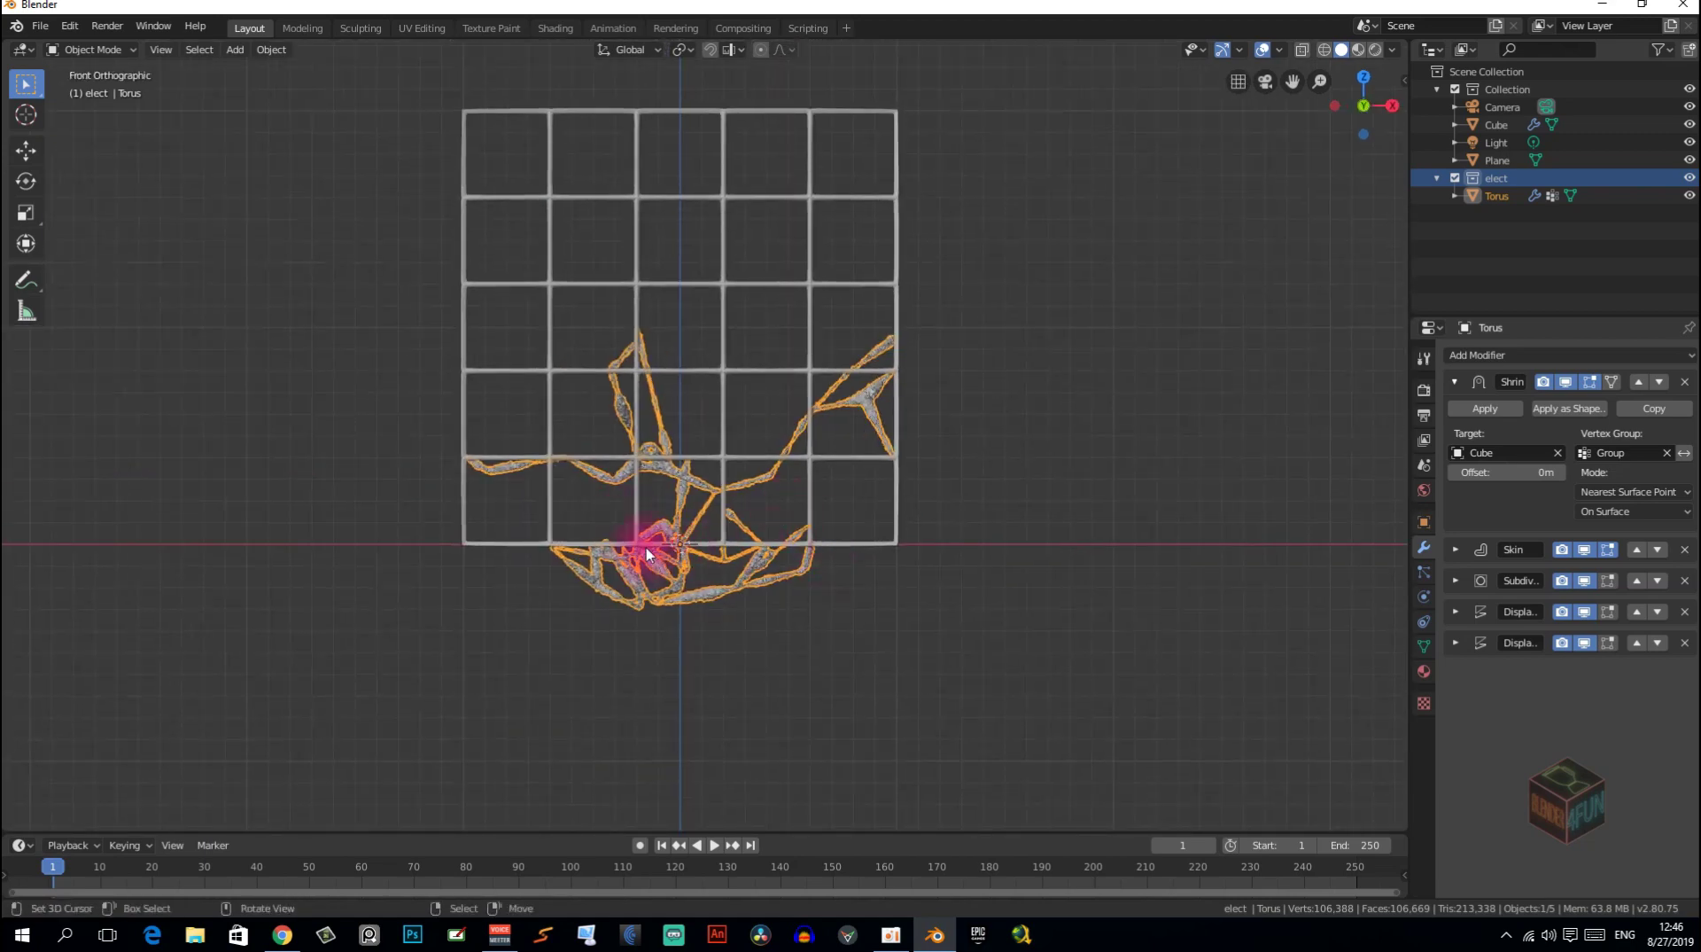
scroll(647, 554, up, 1)
shift+middle_drag(647, 554, 666, 595)
key(g)
key(z)
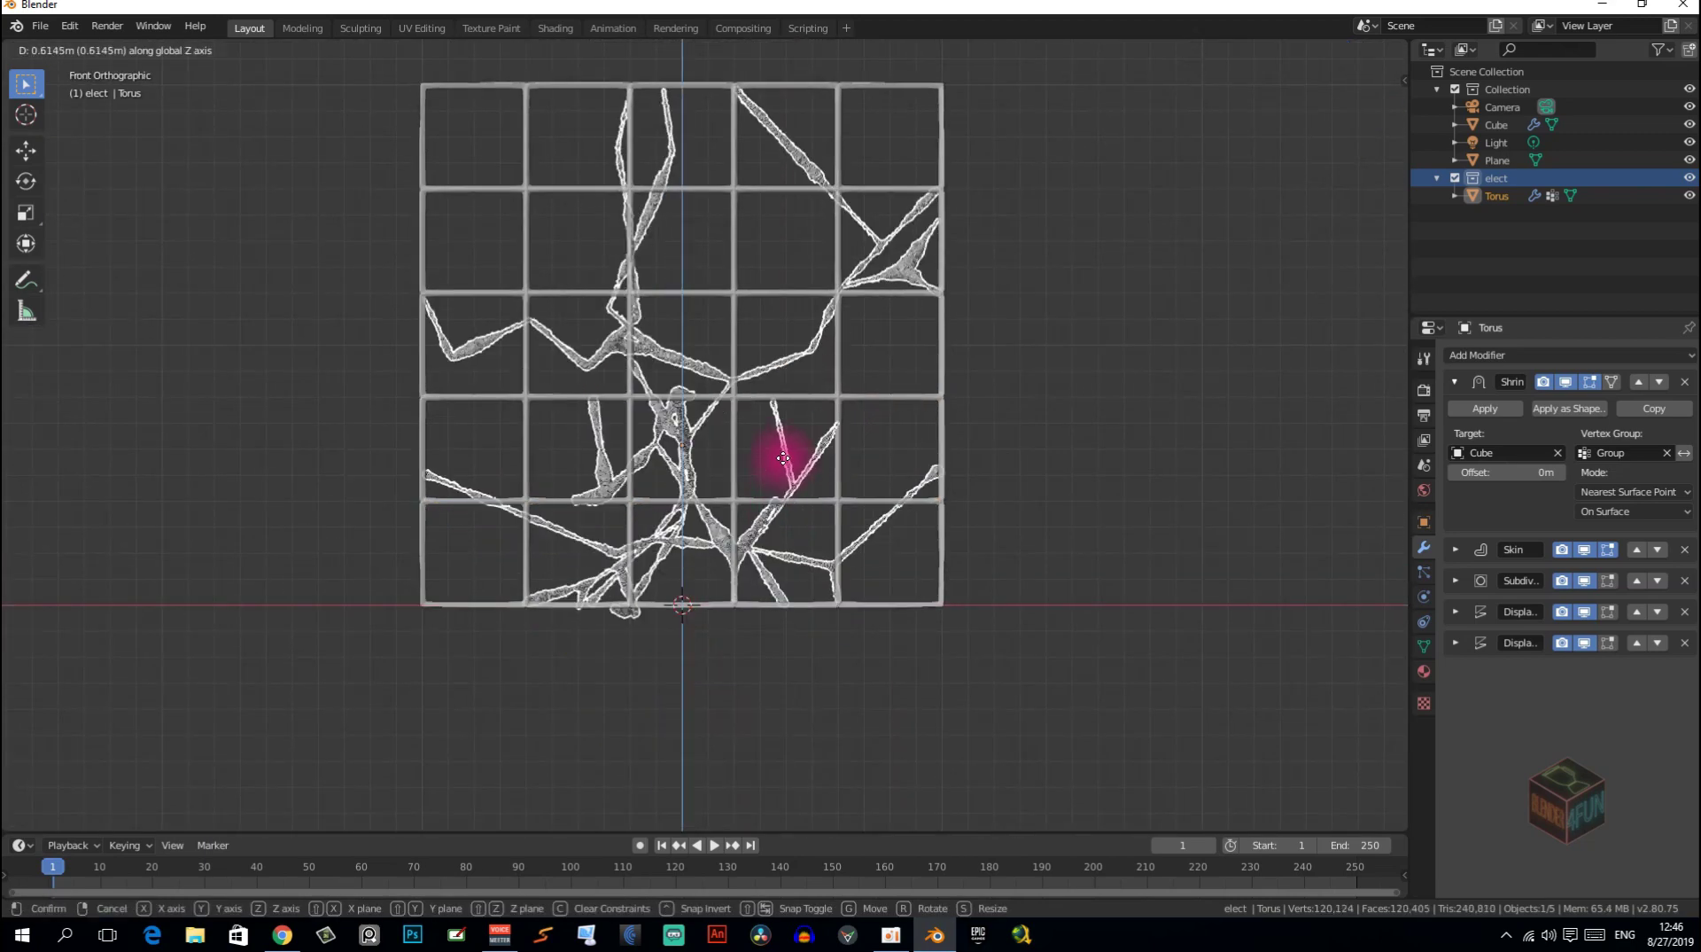
click(790, 371)
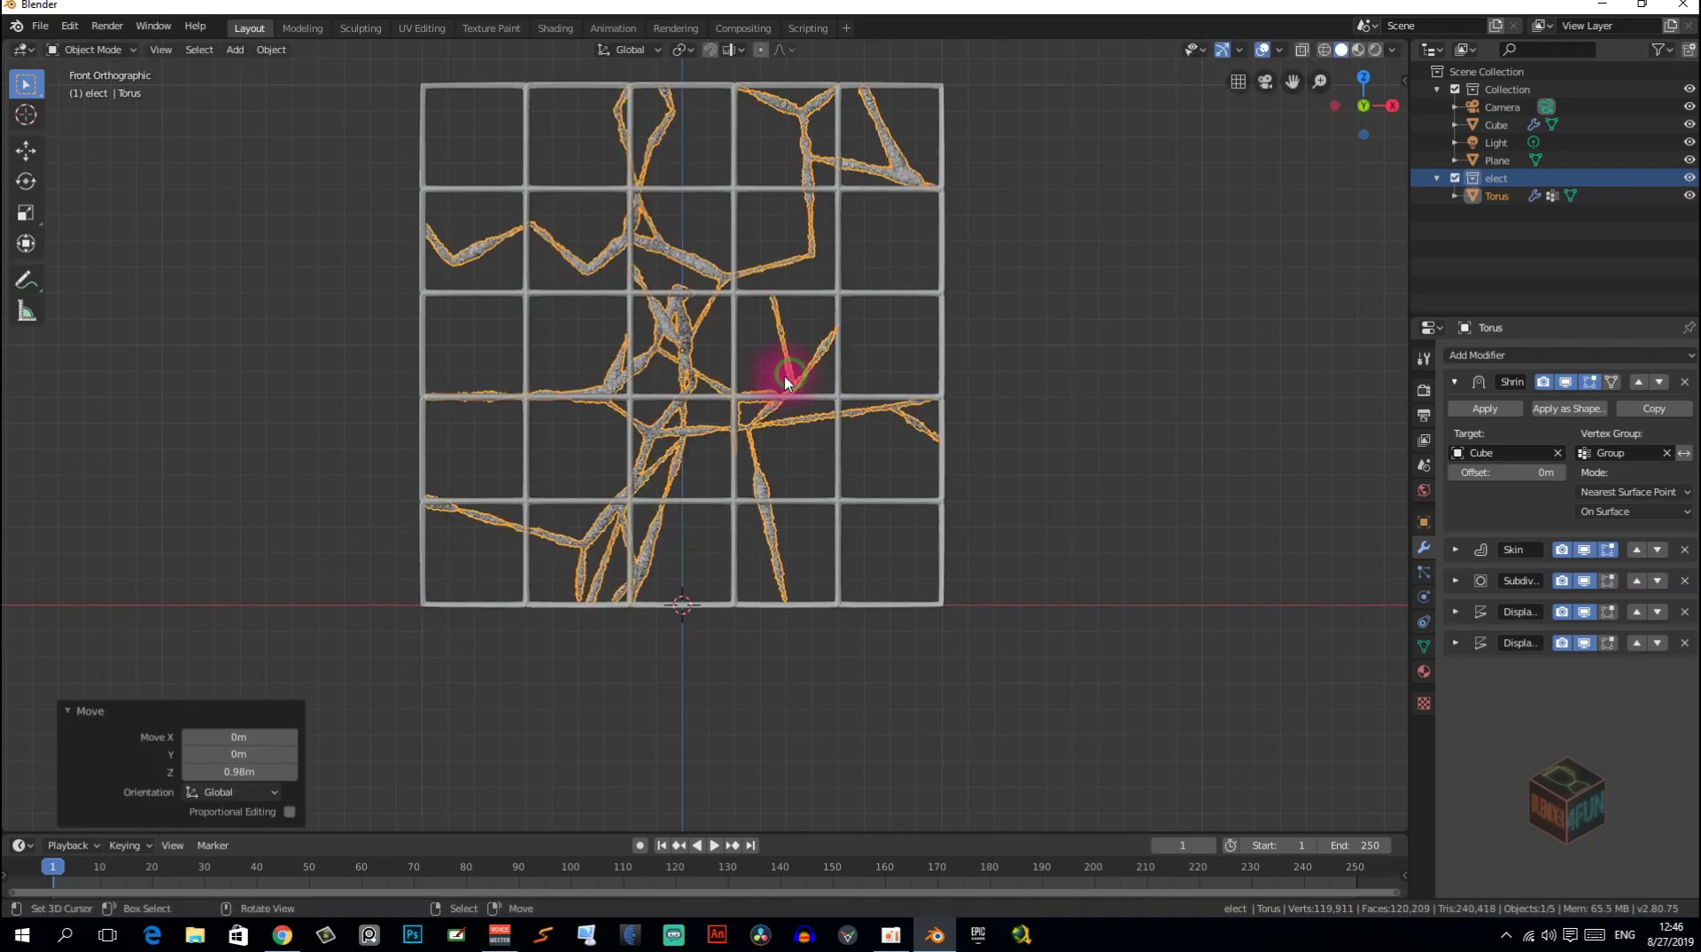
mouse_move(780, 373)
middle_down()
mouse_move(666, 461)
mouse_move(642, 450)
middle_up()
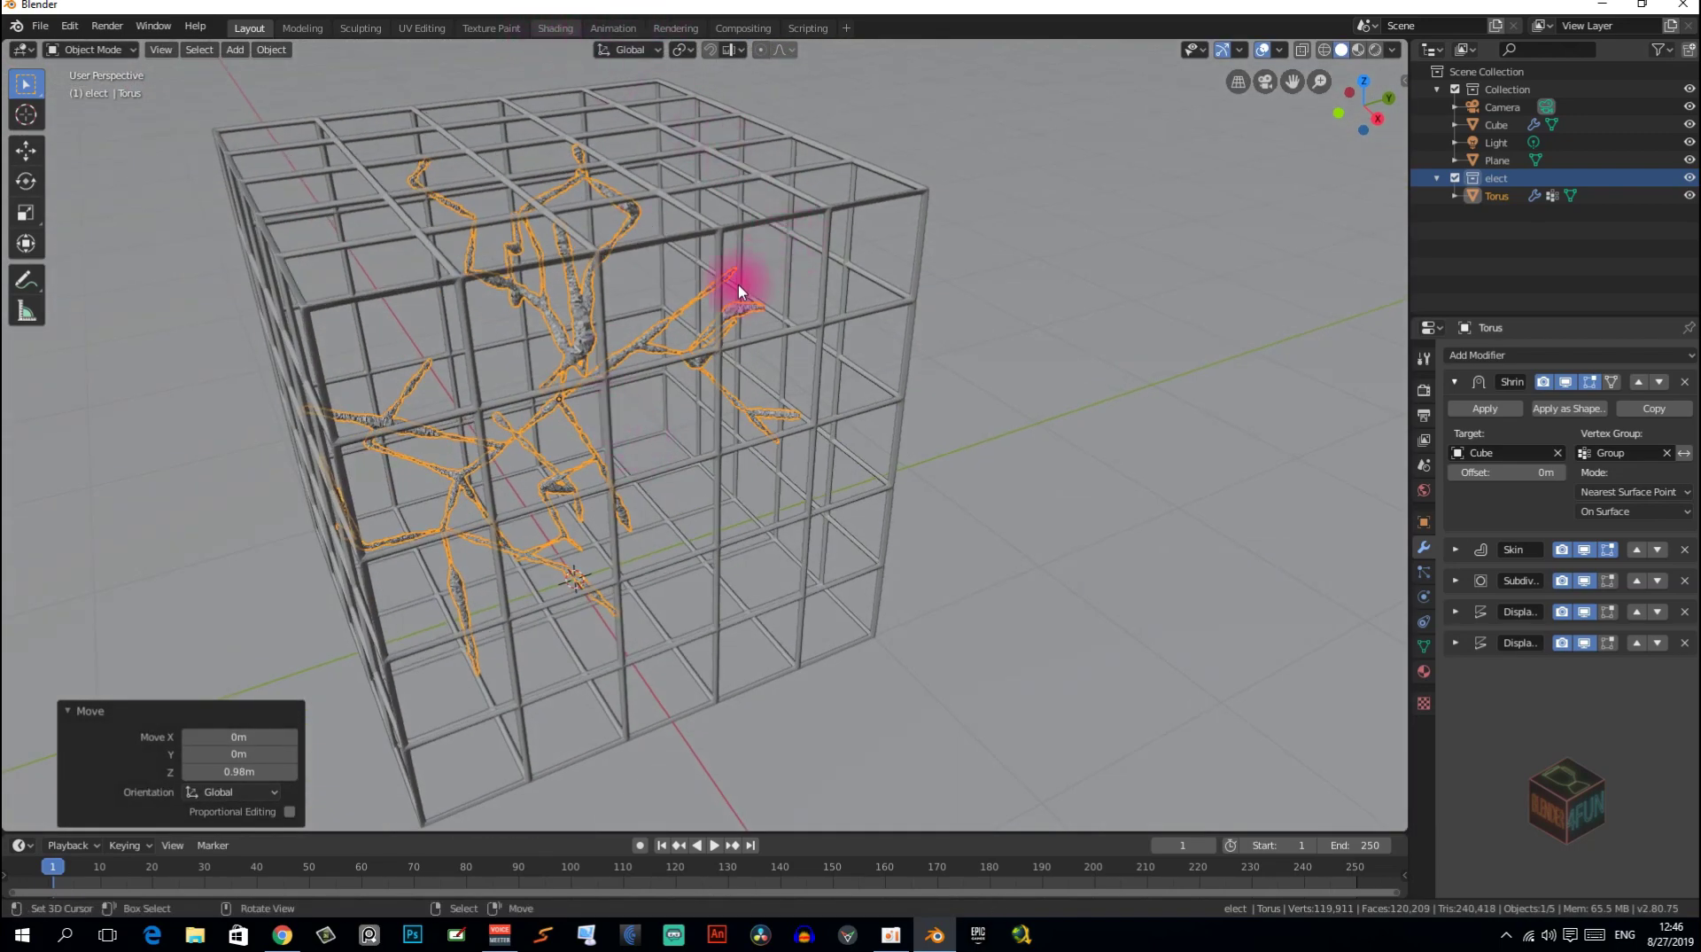
click(555, 27)
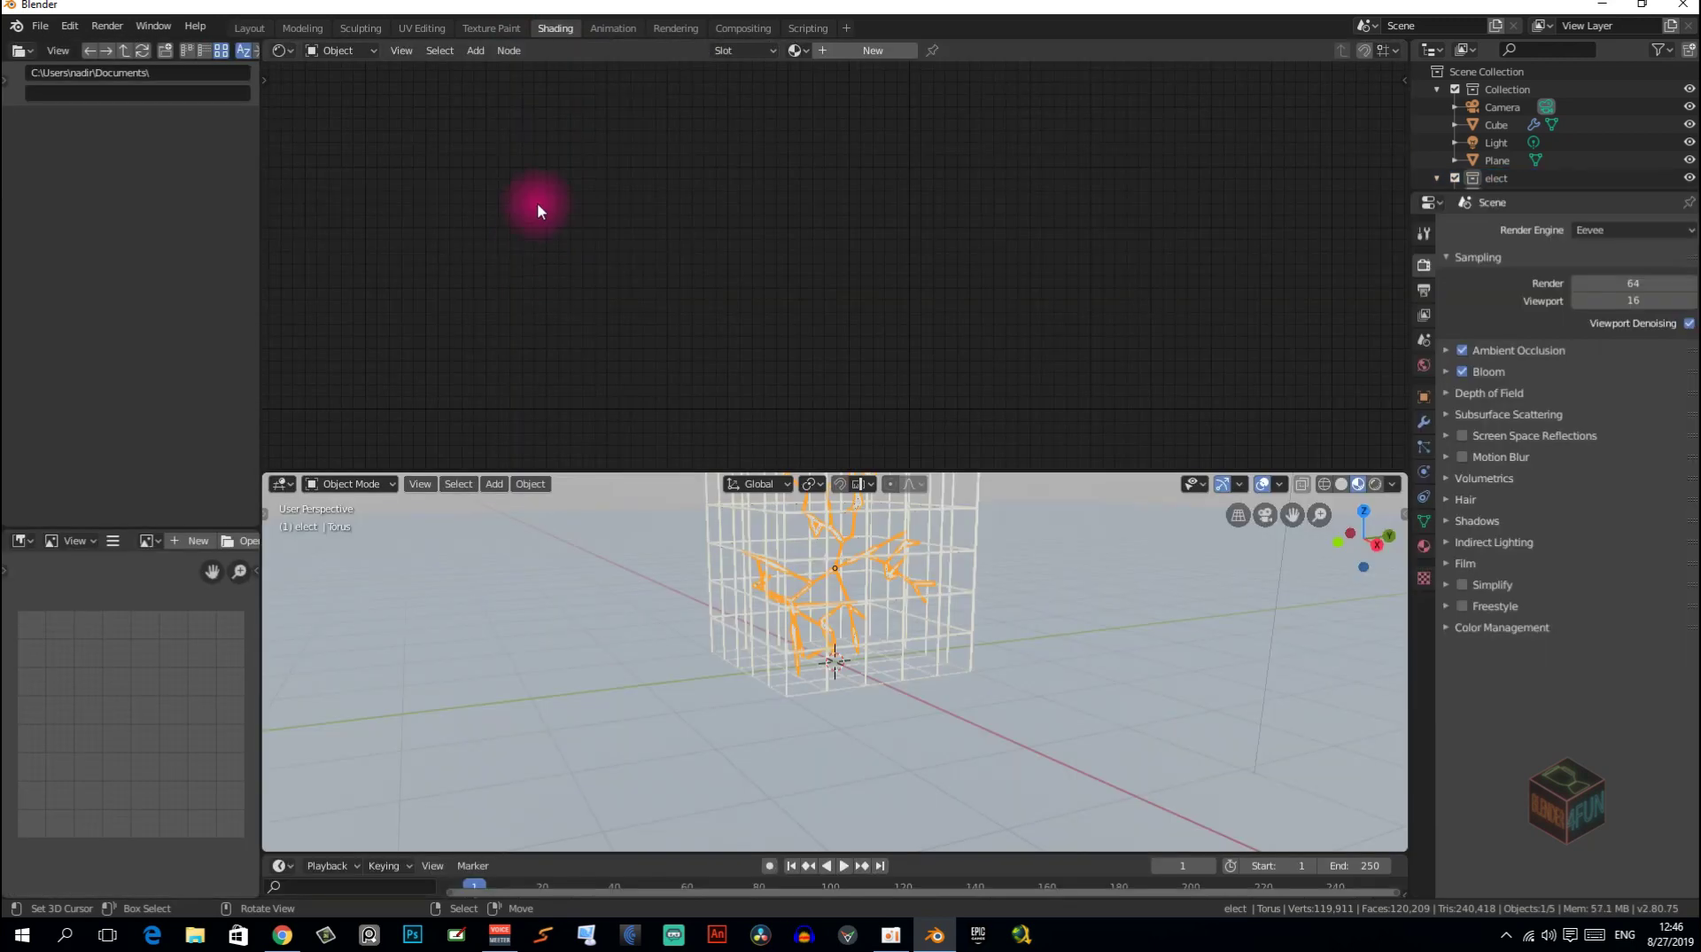
Give the cube cage a new material with Metallic 1.0 and Roughness about 0.1.
click(778, 510)
click(890, 55)
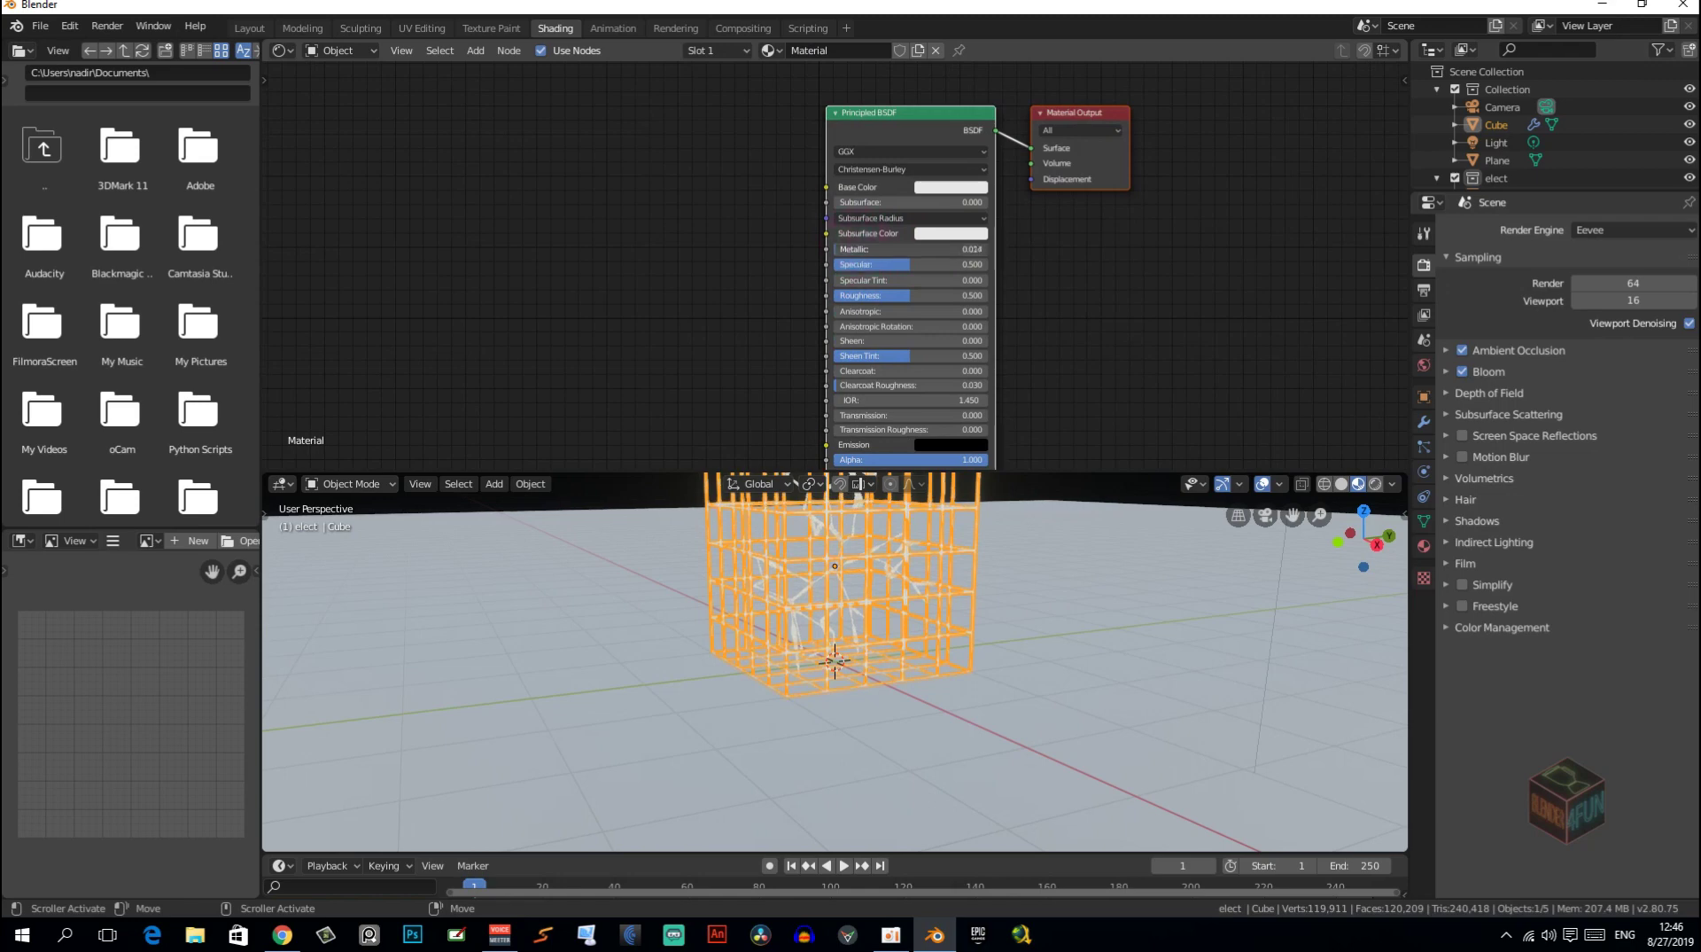
click(900, 303)
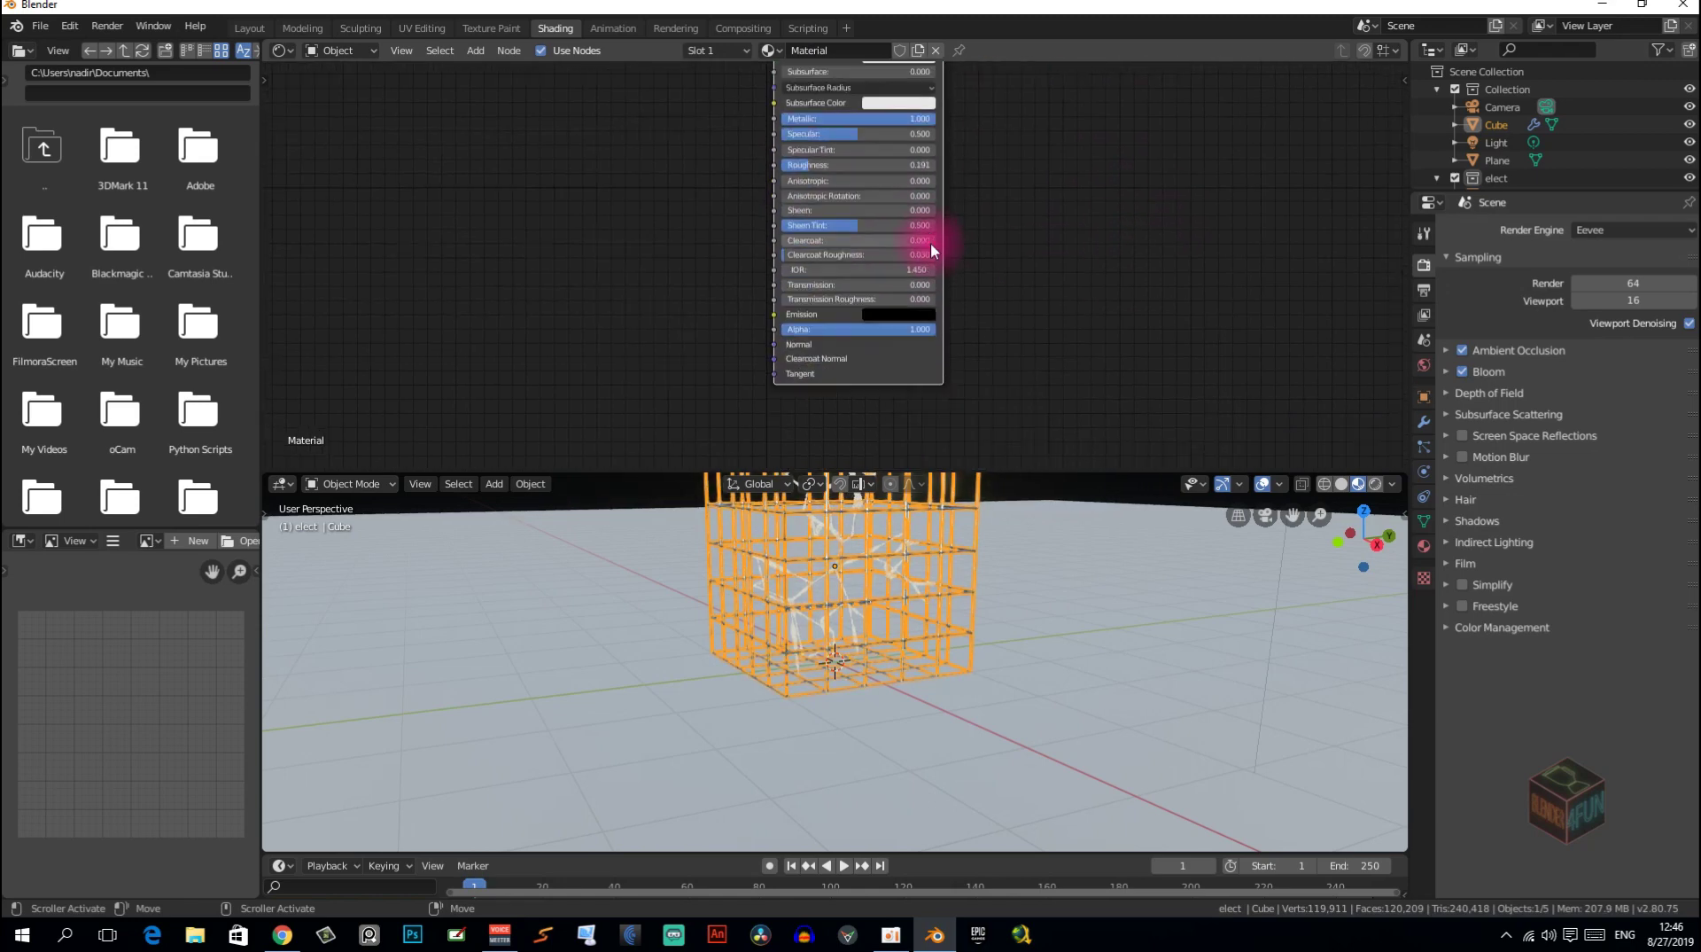
middle_drag(1210, 326, 880, 367)
Create a new material, Material.001, for the lightning mesh.
click(841, 567)
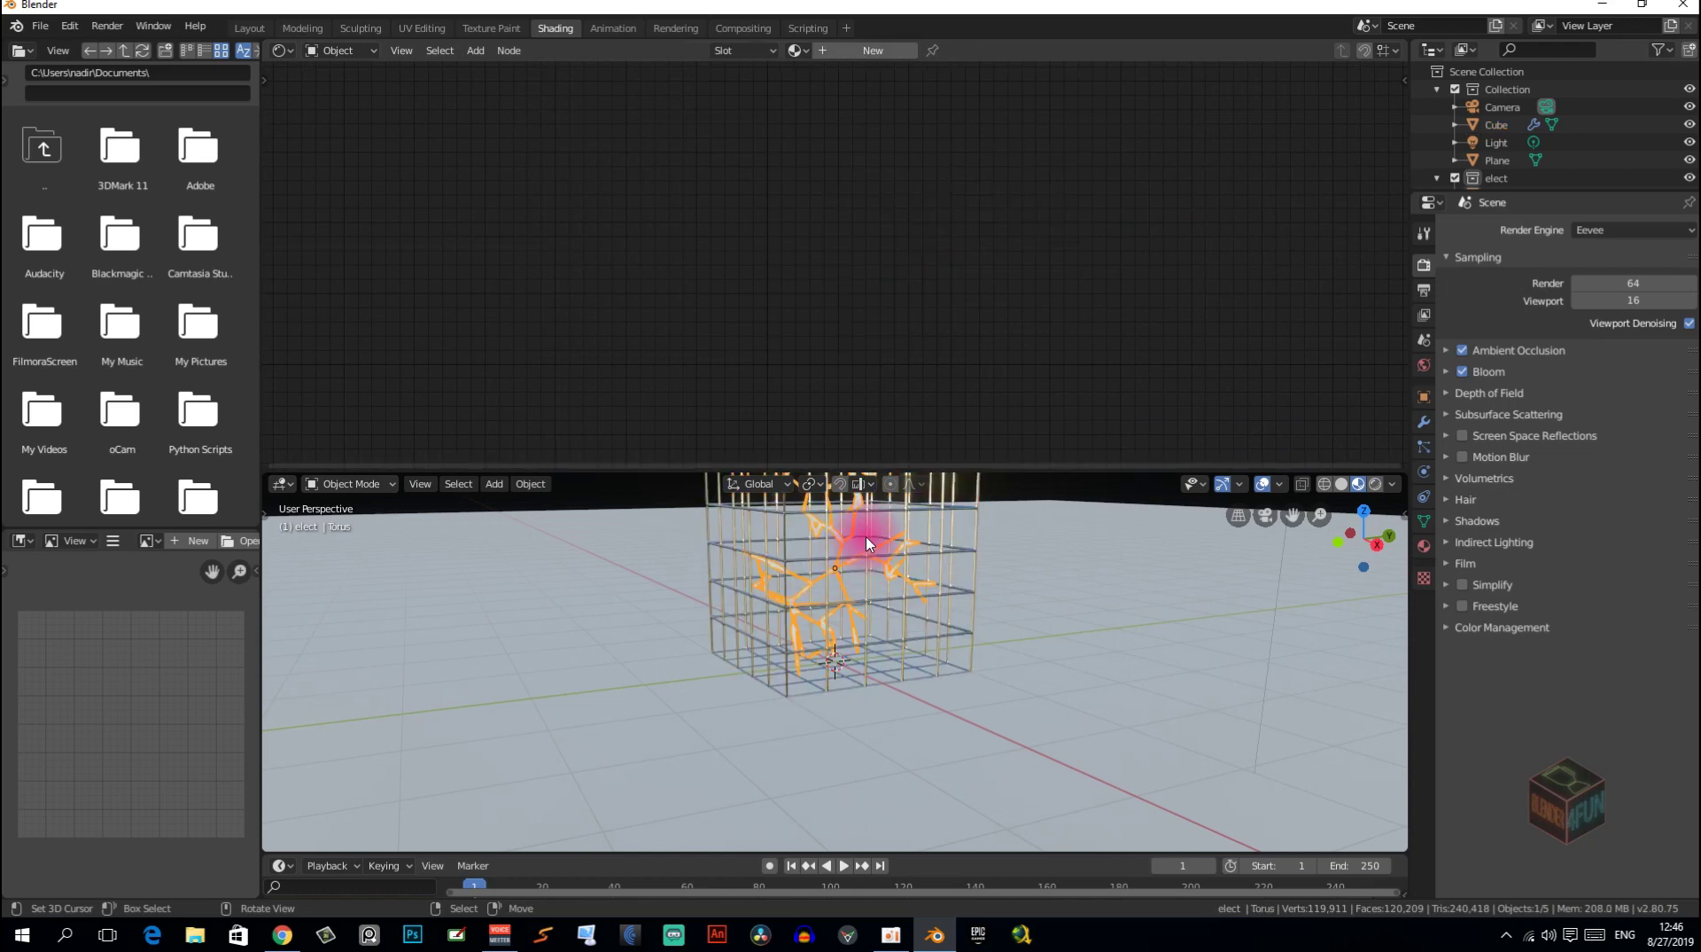
click(872, 50)
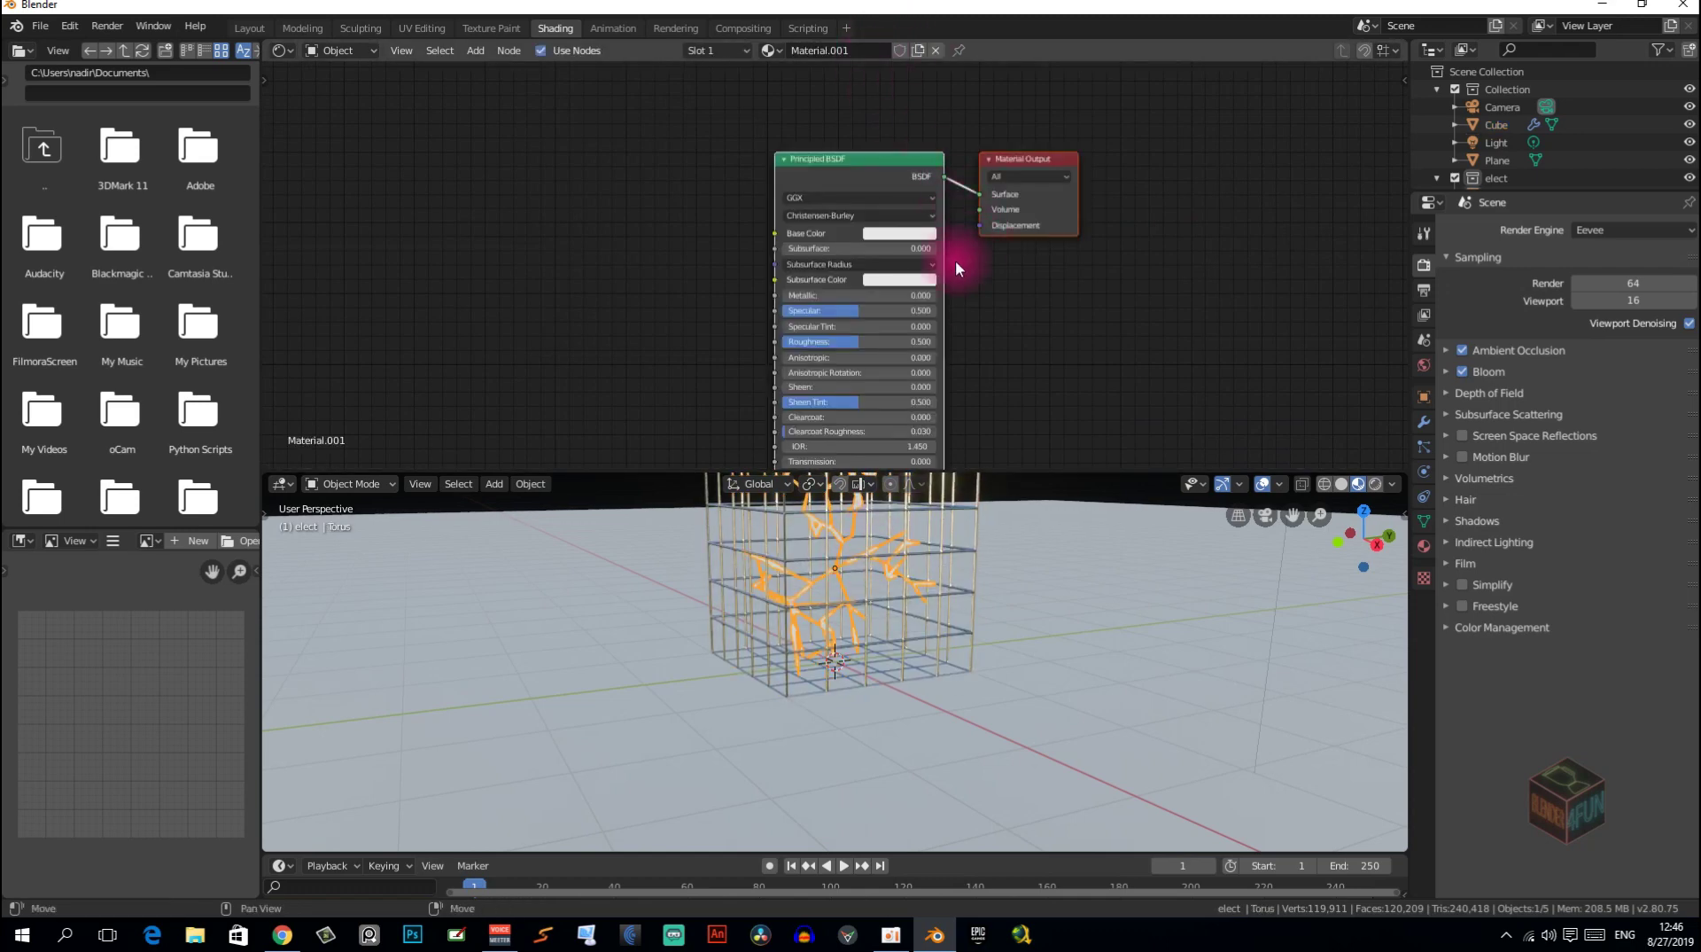
scroll(945, 248, up, 2)
scroll(934, 236, down, 2)
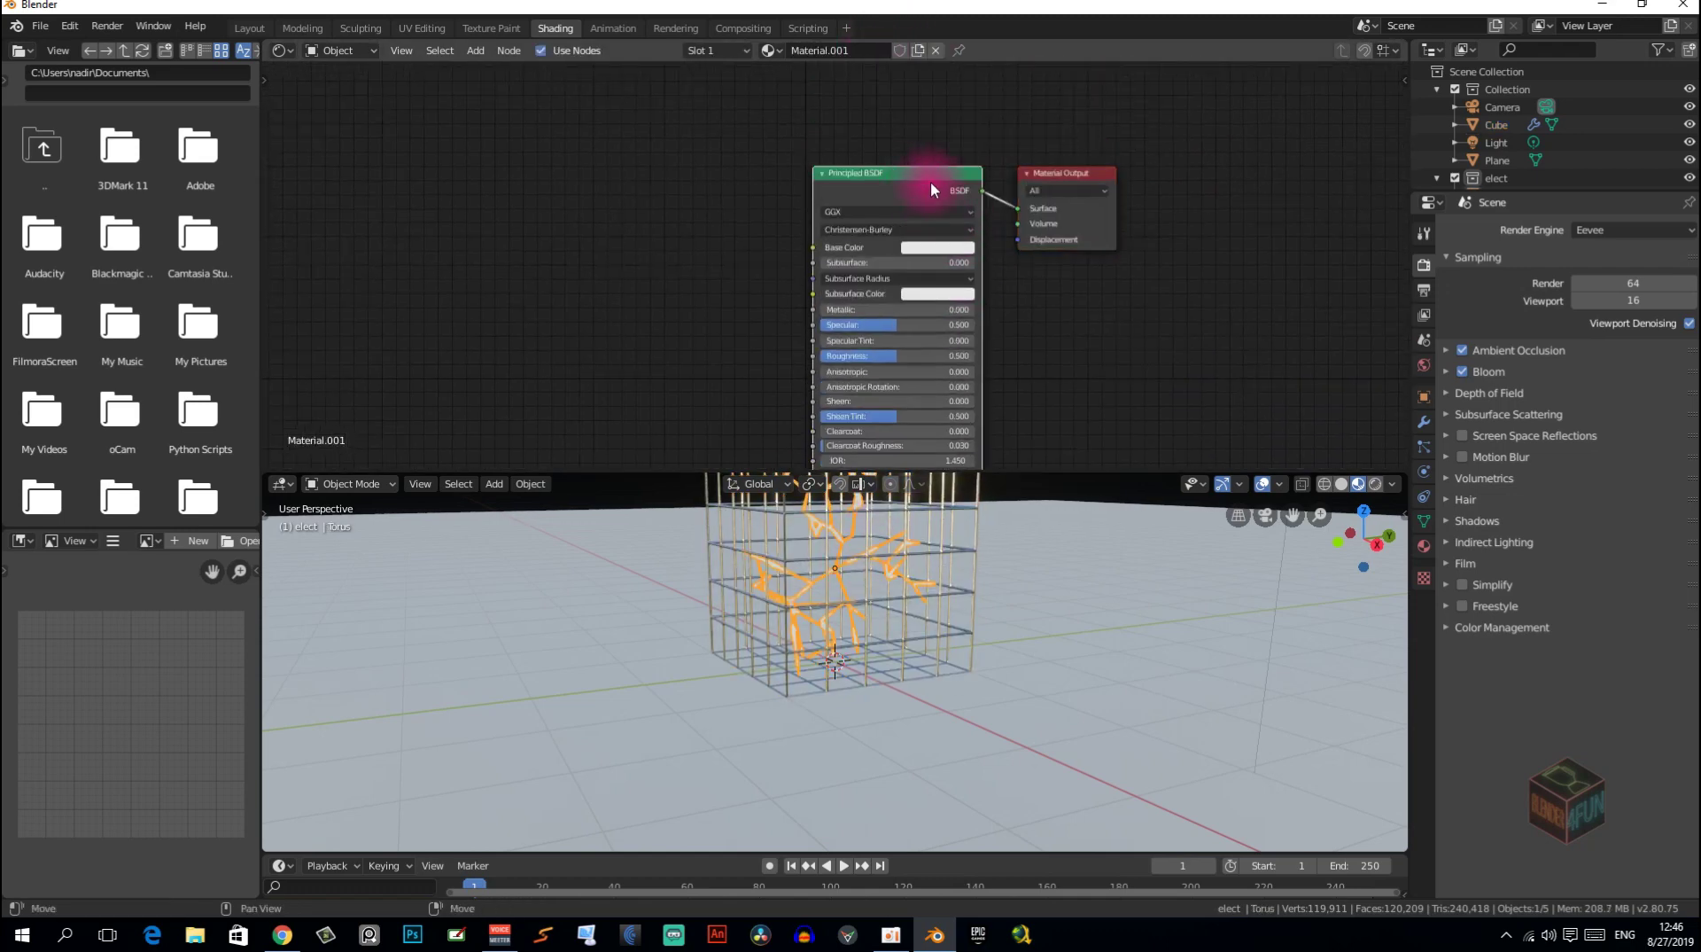
Replace the lightning's Principled BSDF with an Emission shader at strength 100.
key(x)
key(shift+a)
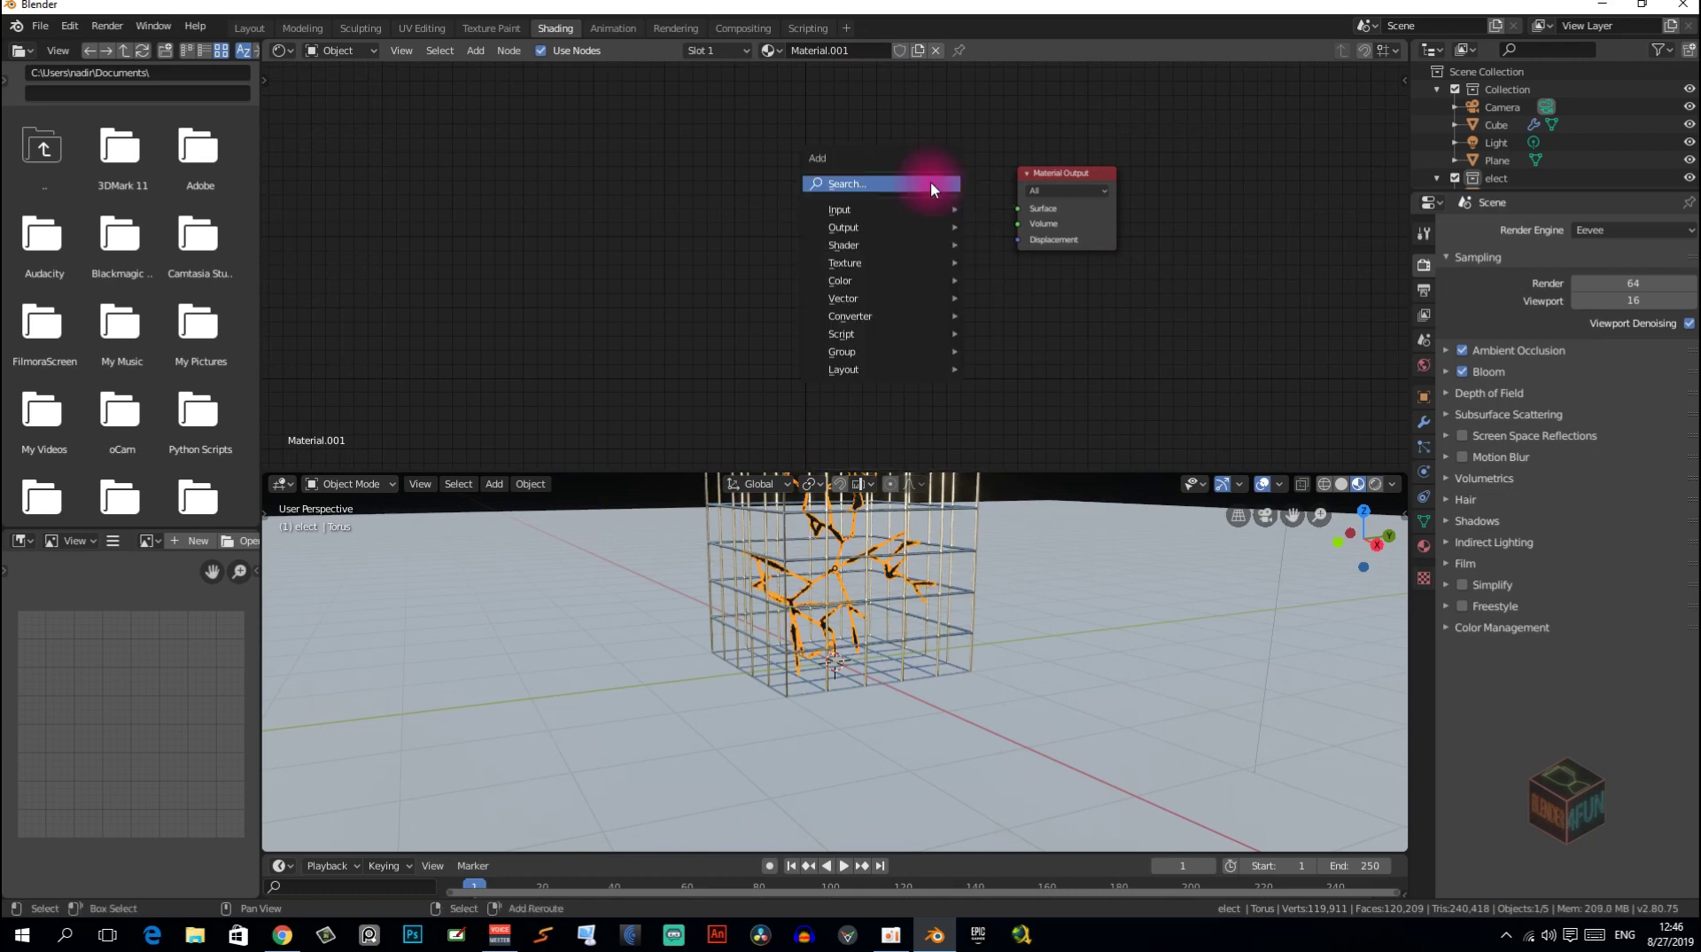
click(988, 250)
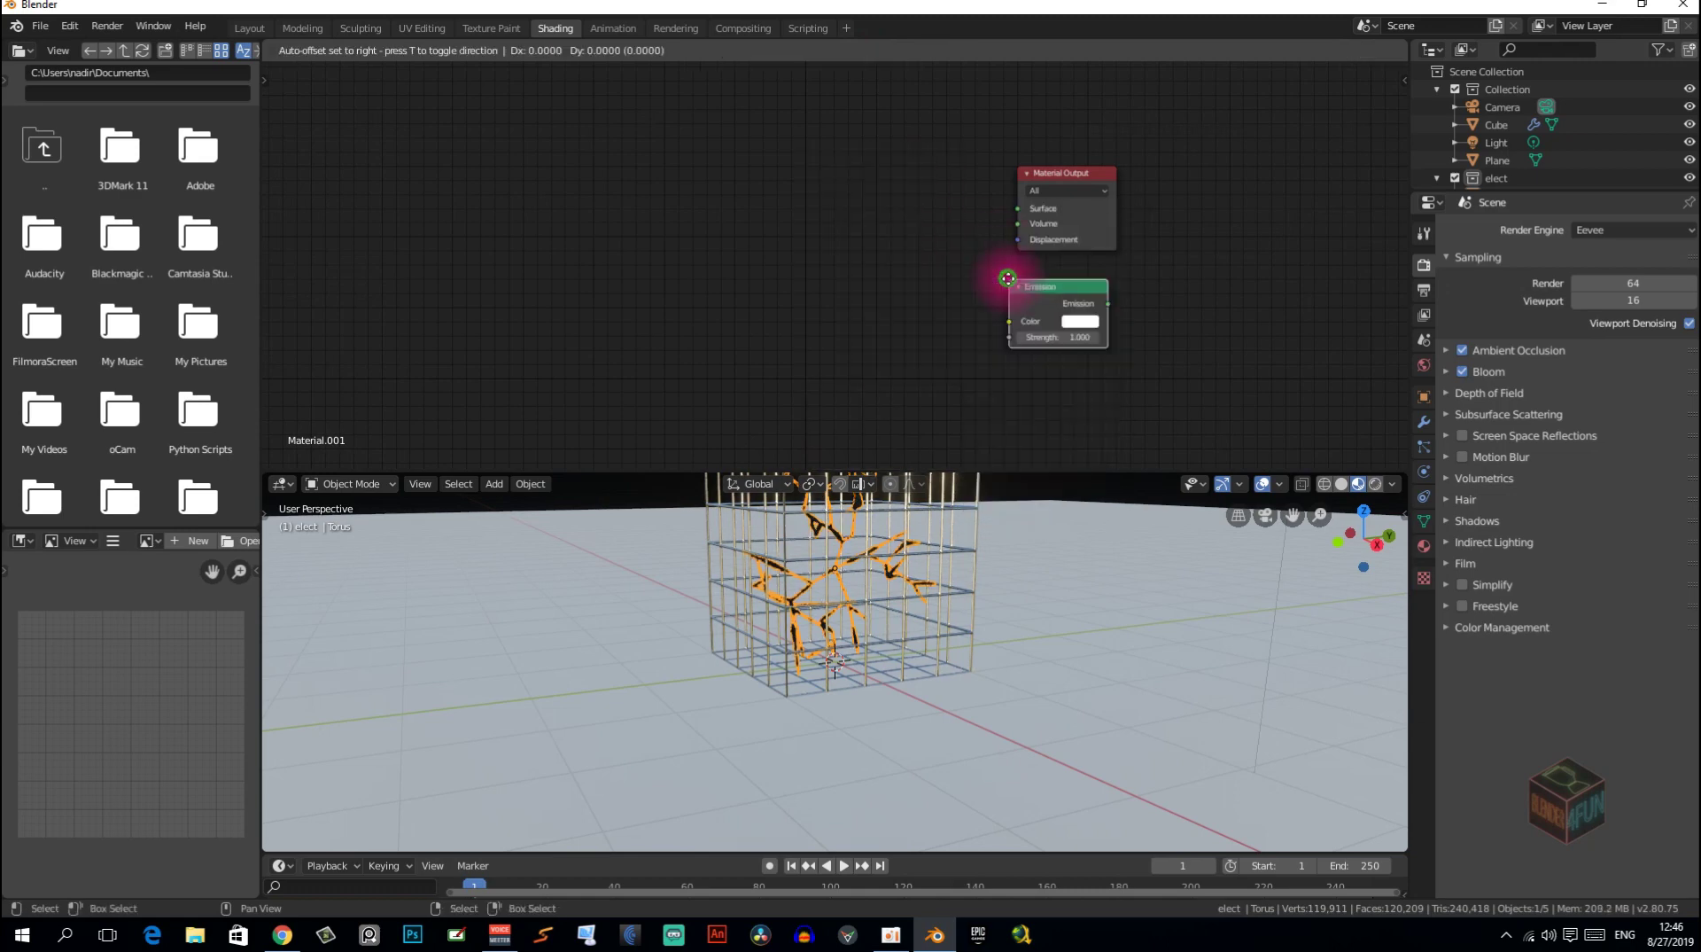
click(860, 183)
drag(960, 211, 1017, 209)
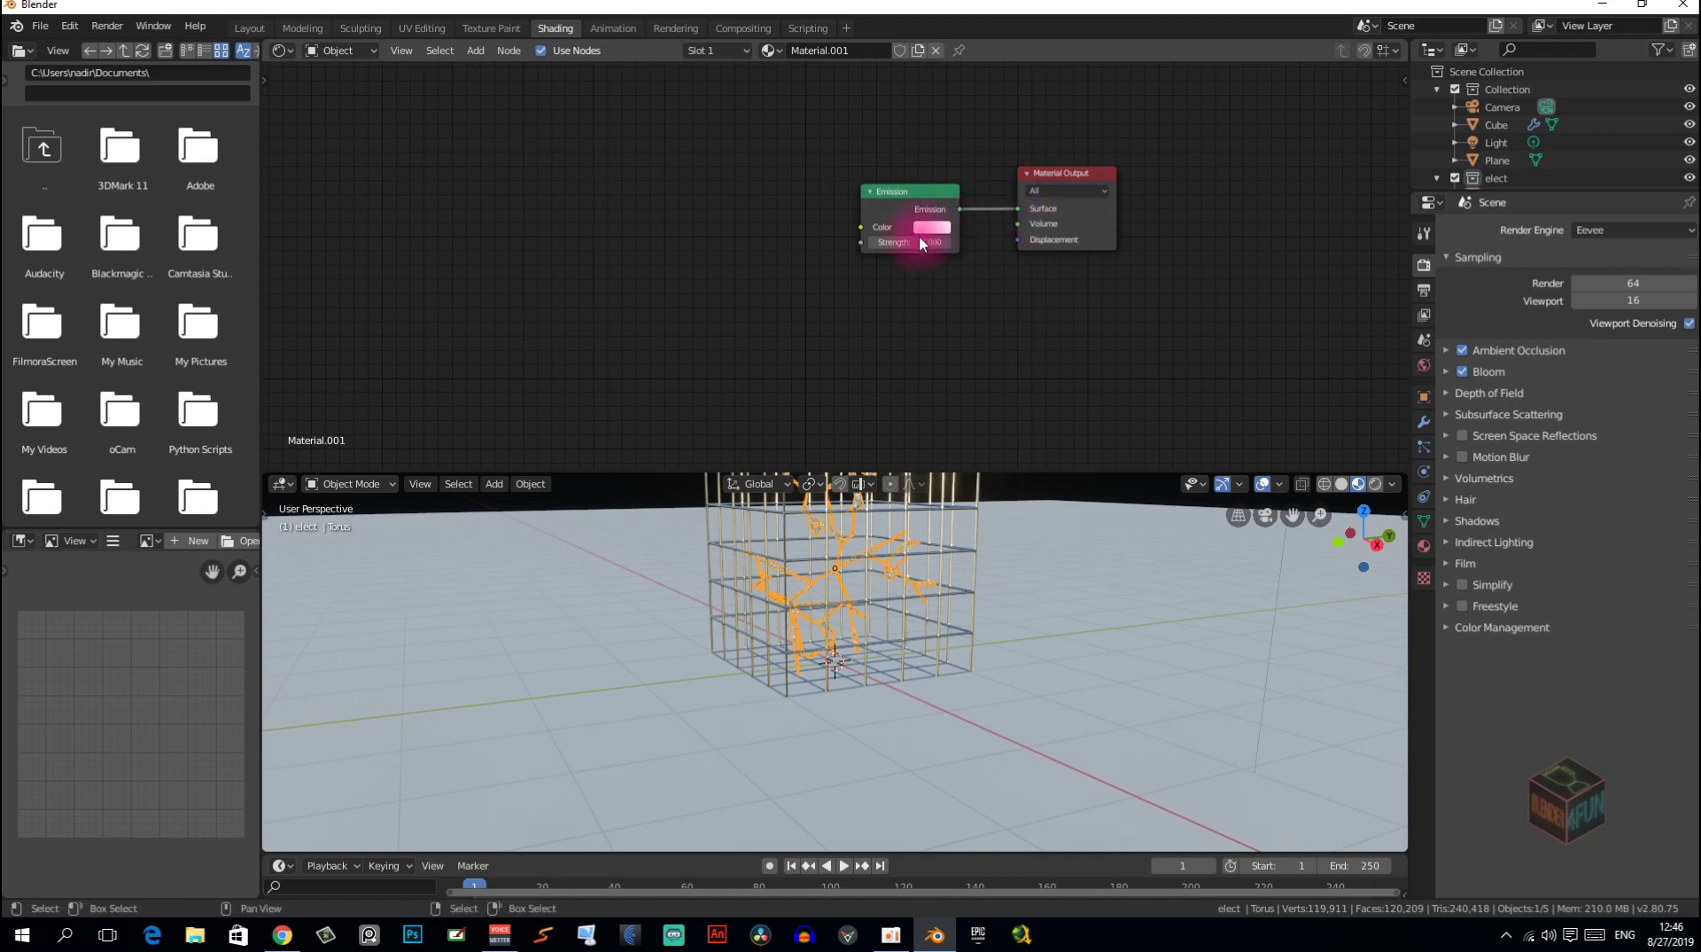
click(916, 239)
key(Return)
middle_drag(858, 505, 865, 549)
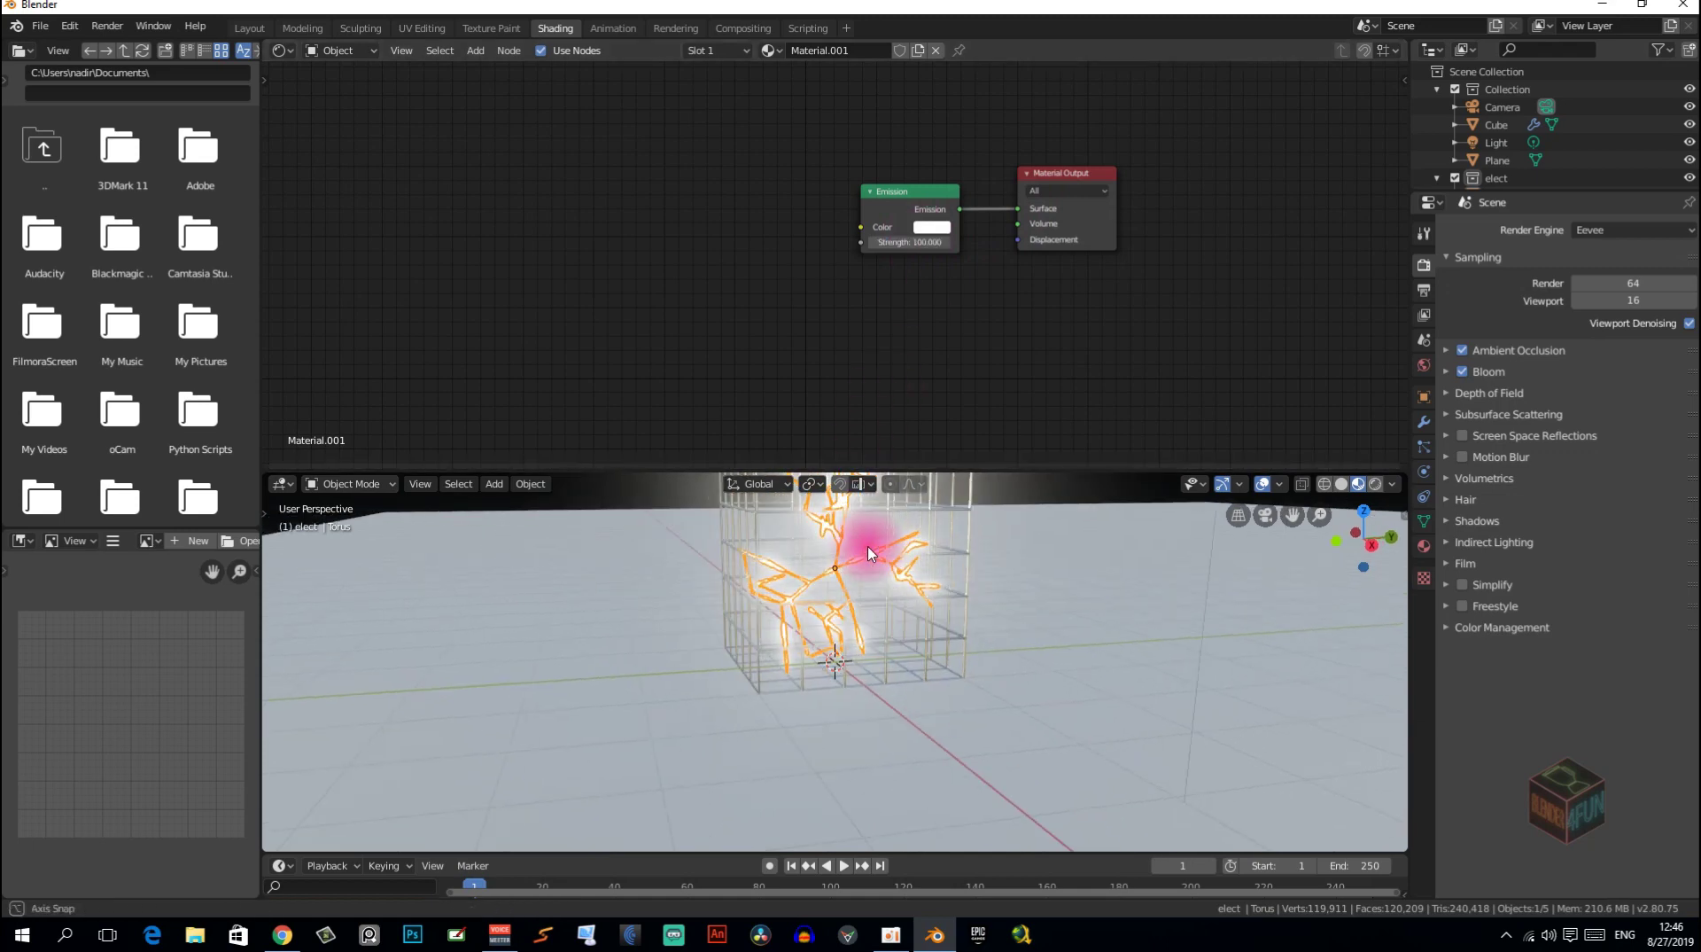
Turn on Screen Space Reflections and Bloom in the Eevee render settings.
click(1462, 436)
click(1462, 371)
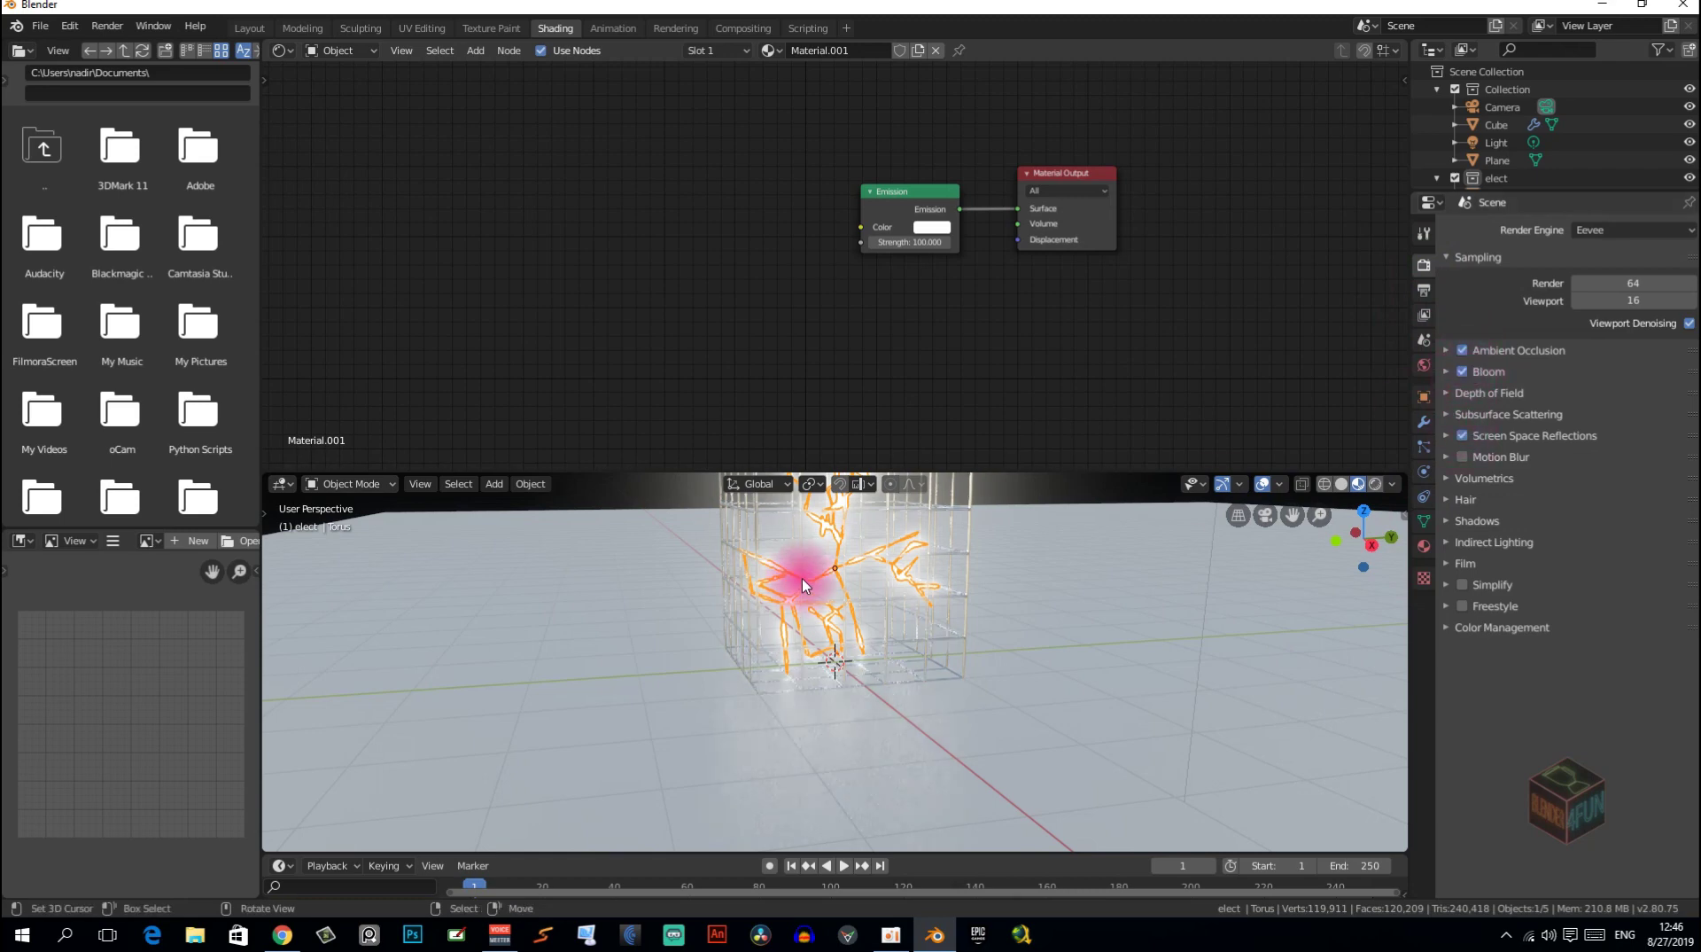
middle_drag(801, 577, 890, 539)
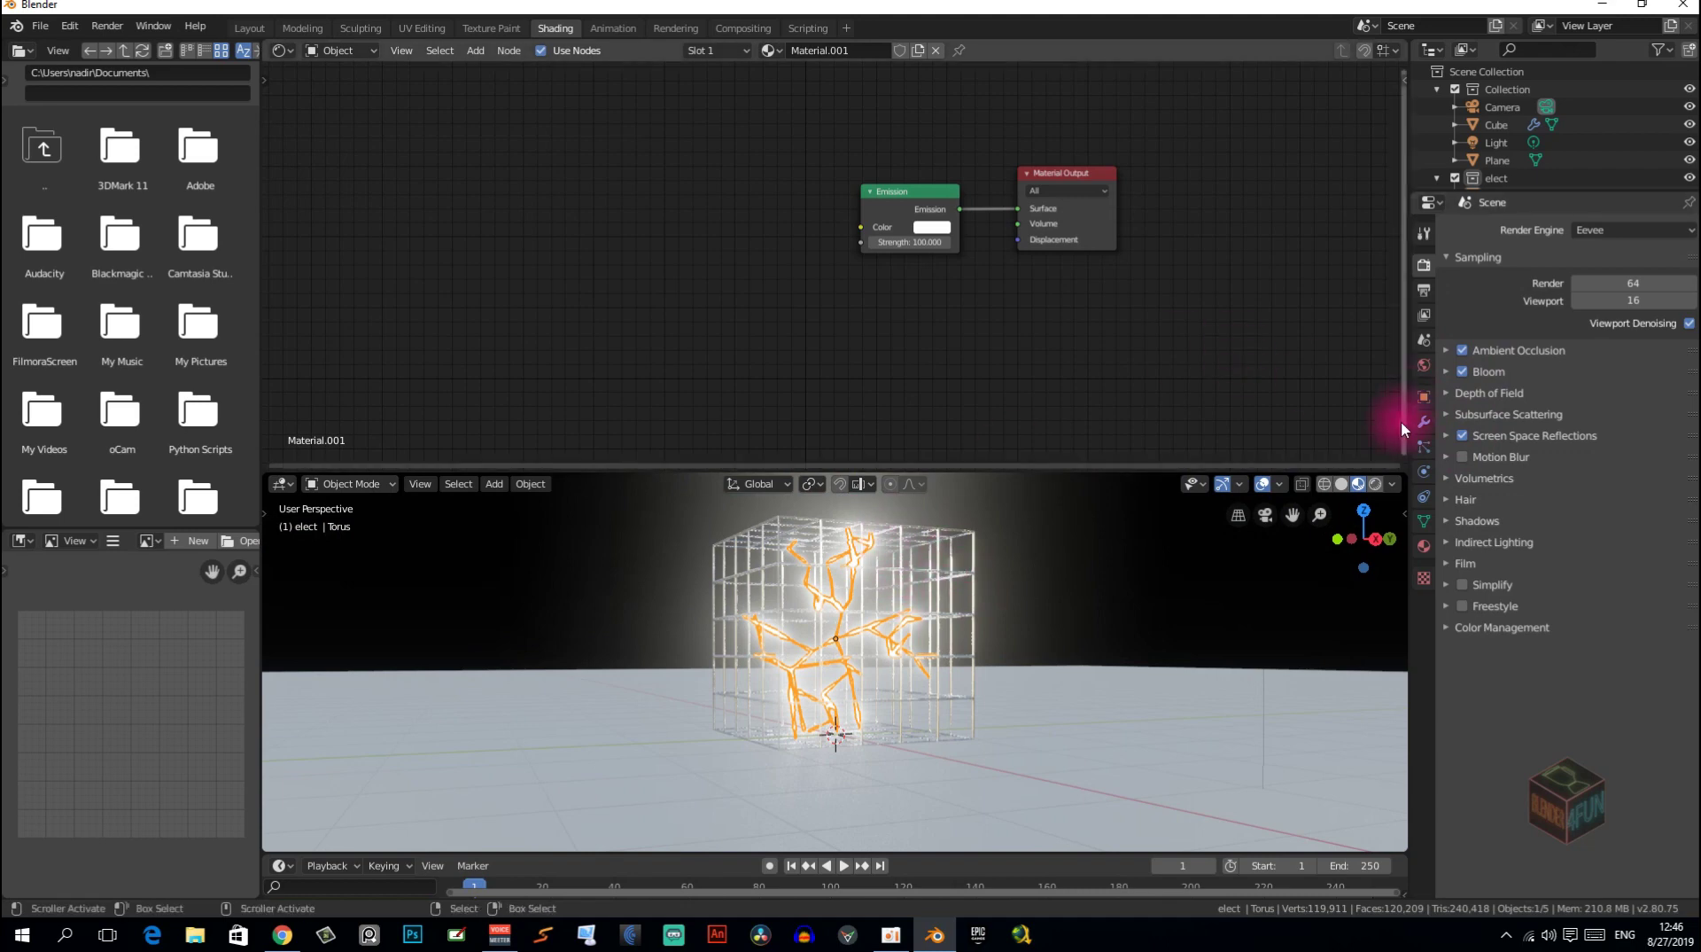
click(1463, 371)
click(1463, 371)
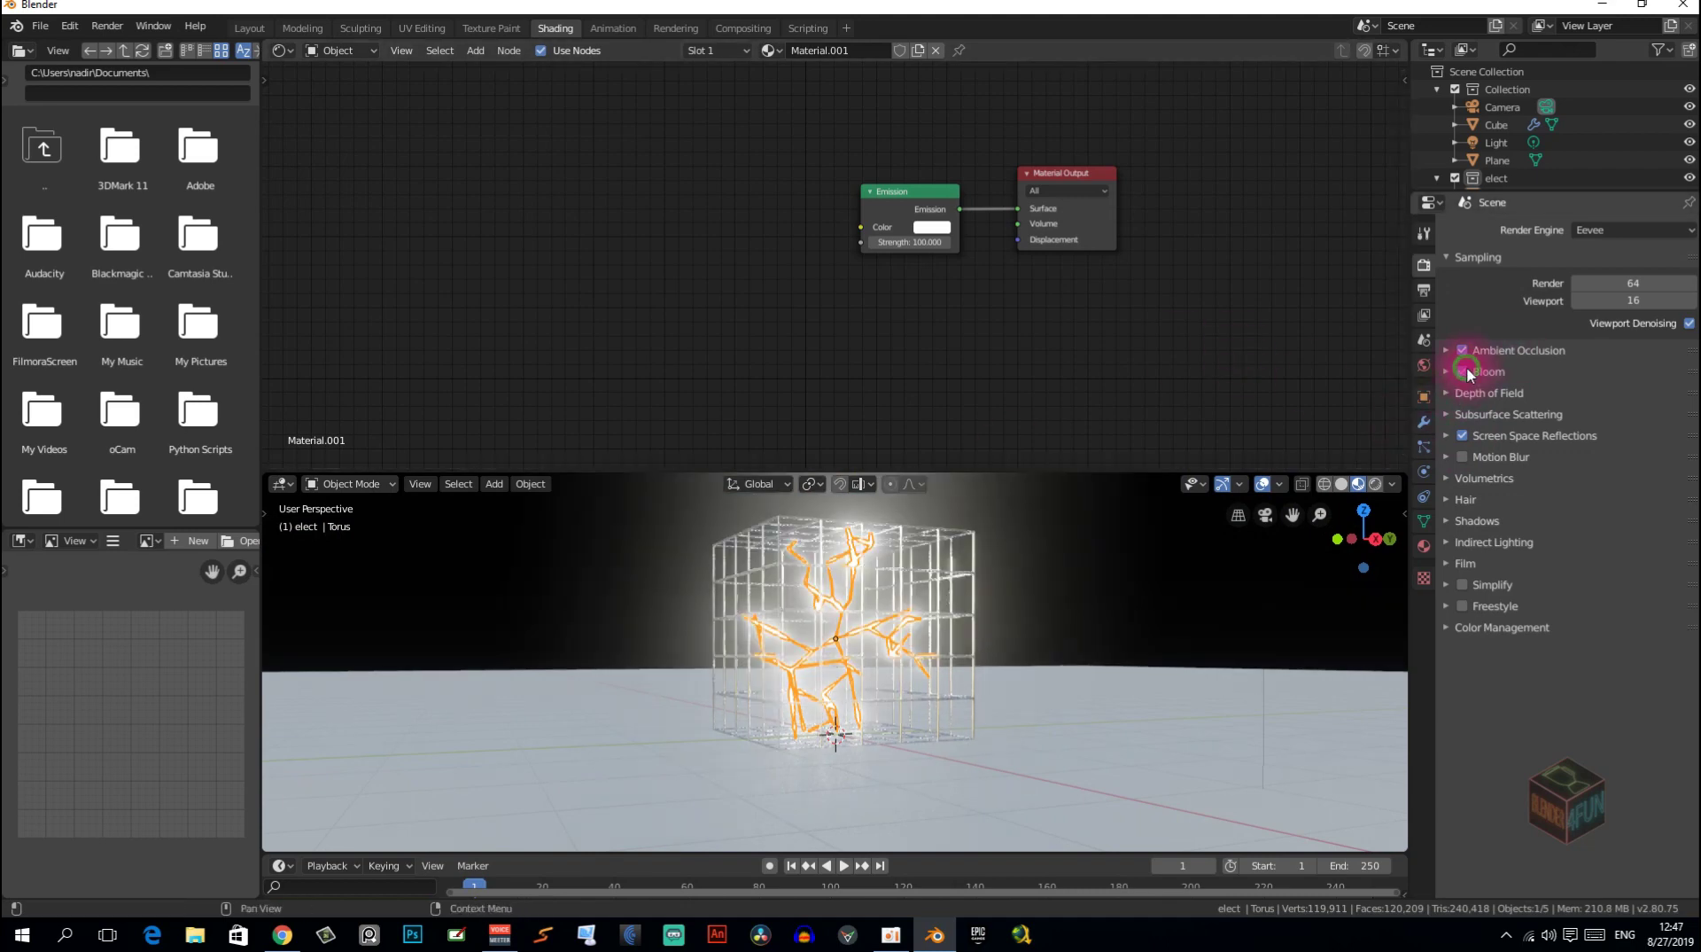
mouse_move(865, 569)
middle_down()
mouse_move(855, 596)
mouse_move(925, 587)
mouse_move(1182, 657)
middle_up()
scroll(926, 585, down, 2)
Give the floor plane a new material, Material.002, with its base colour darkened to grey.
click(1182, 658)
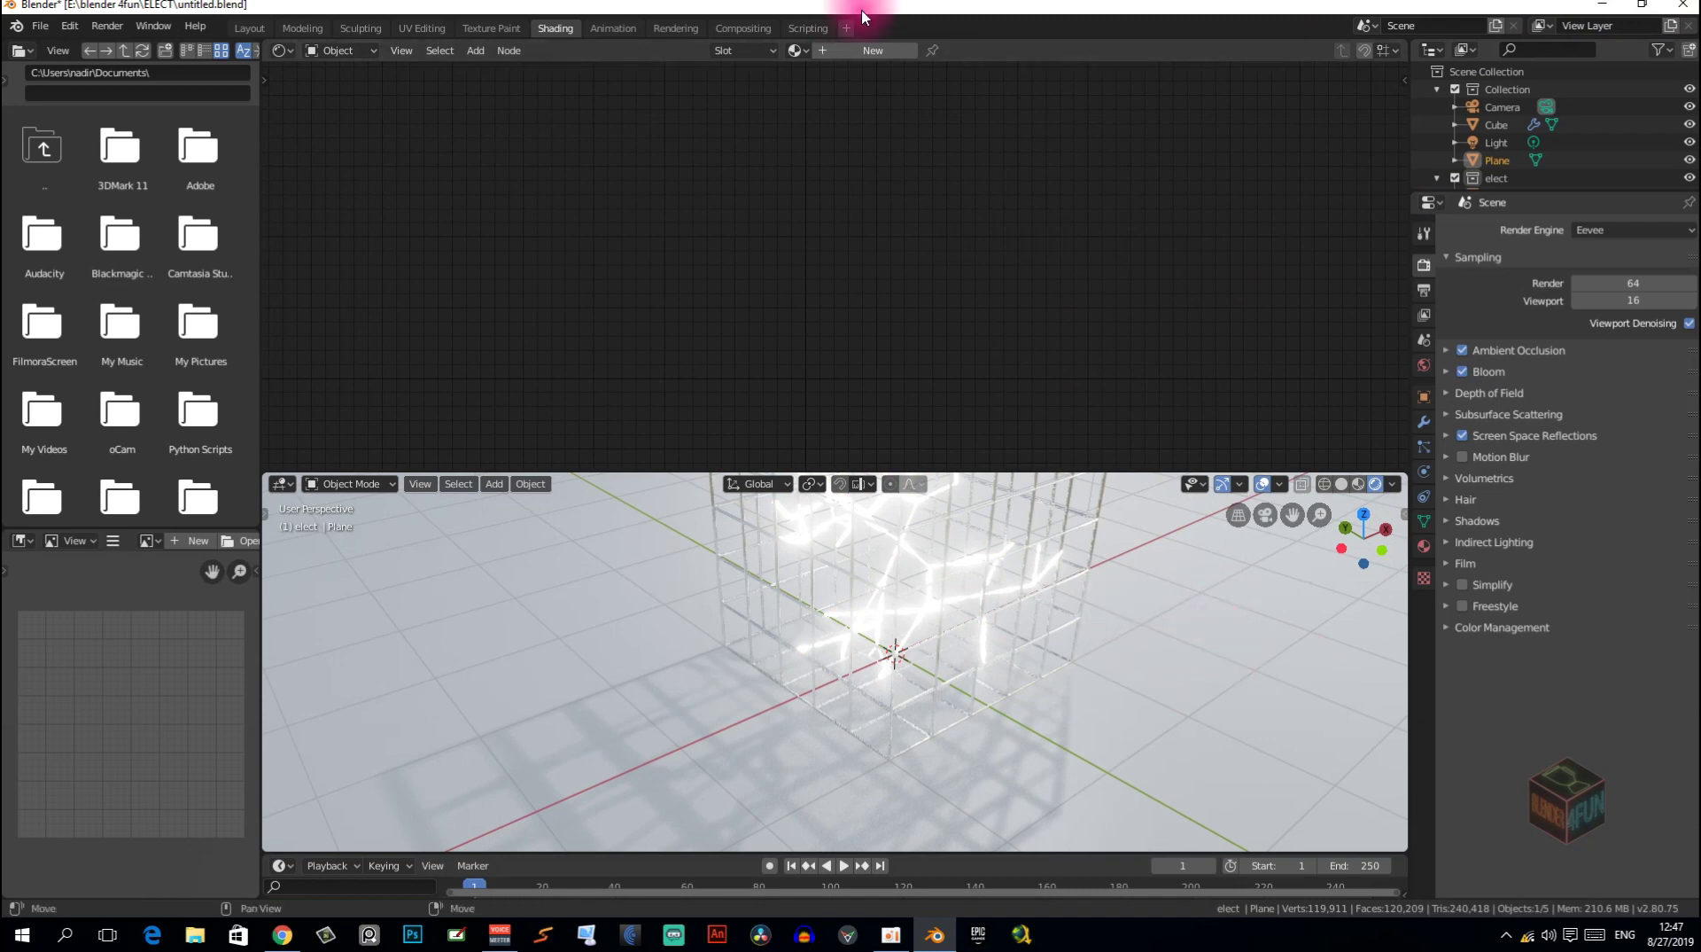
click(868, 51)
scroll(887, 107, up, 1)
scroll(929, 151, up, 2)
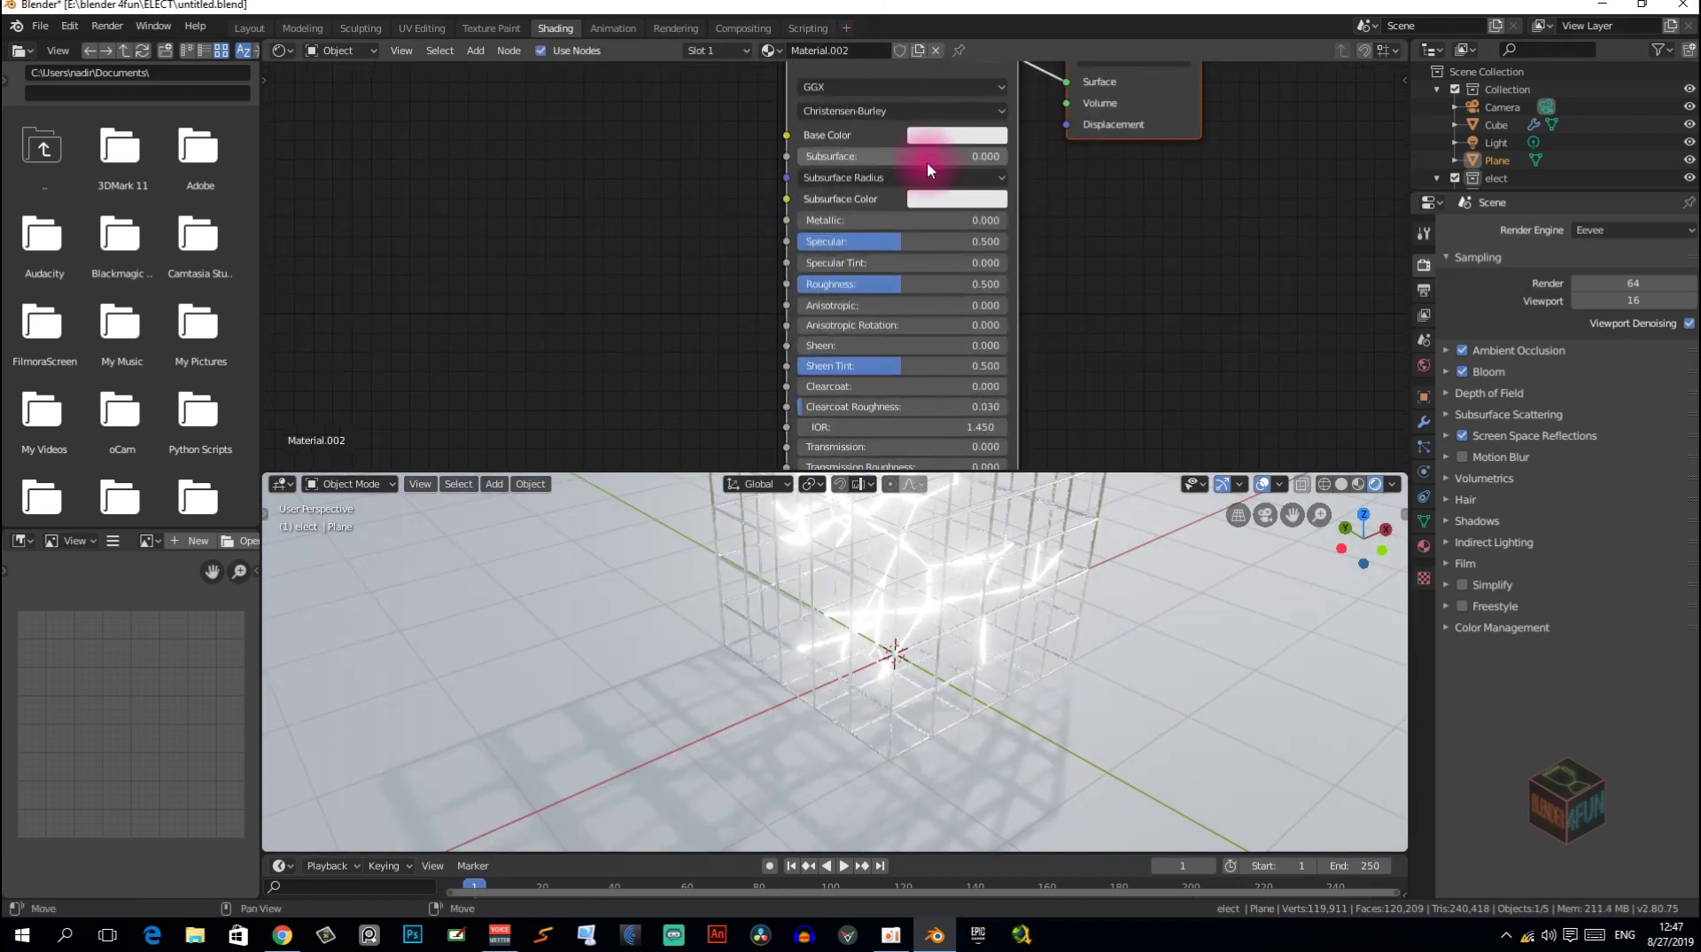
click(940, 137)
drag(1075, 214, 1073, 265)
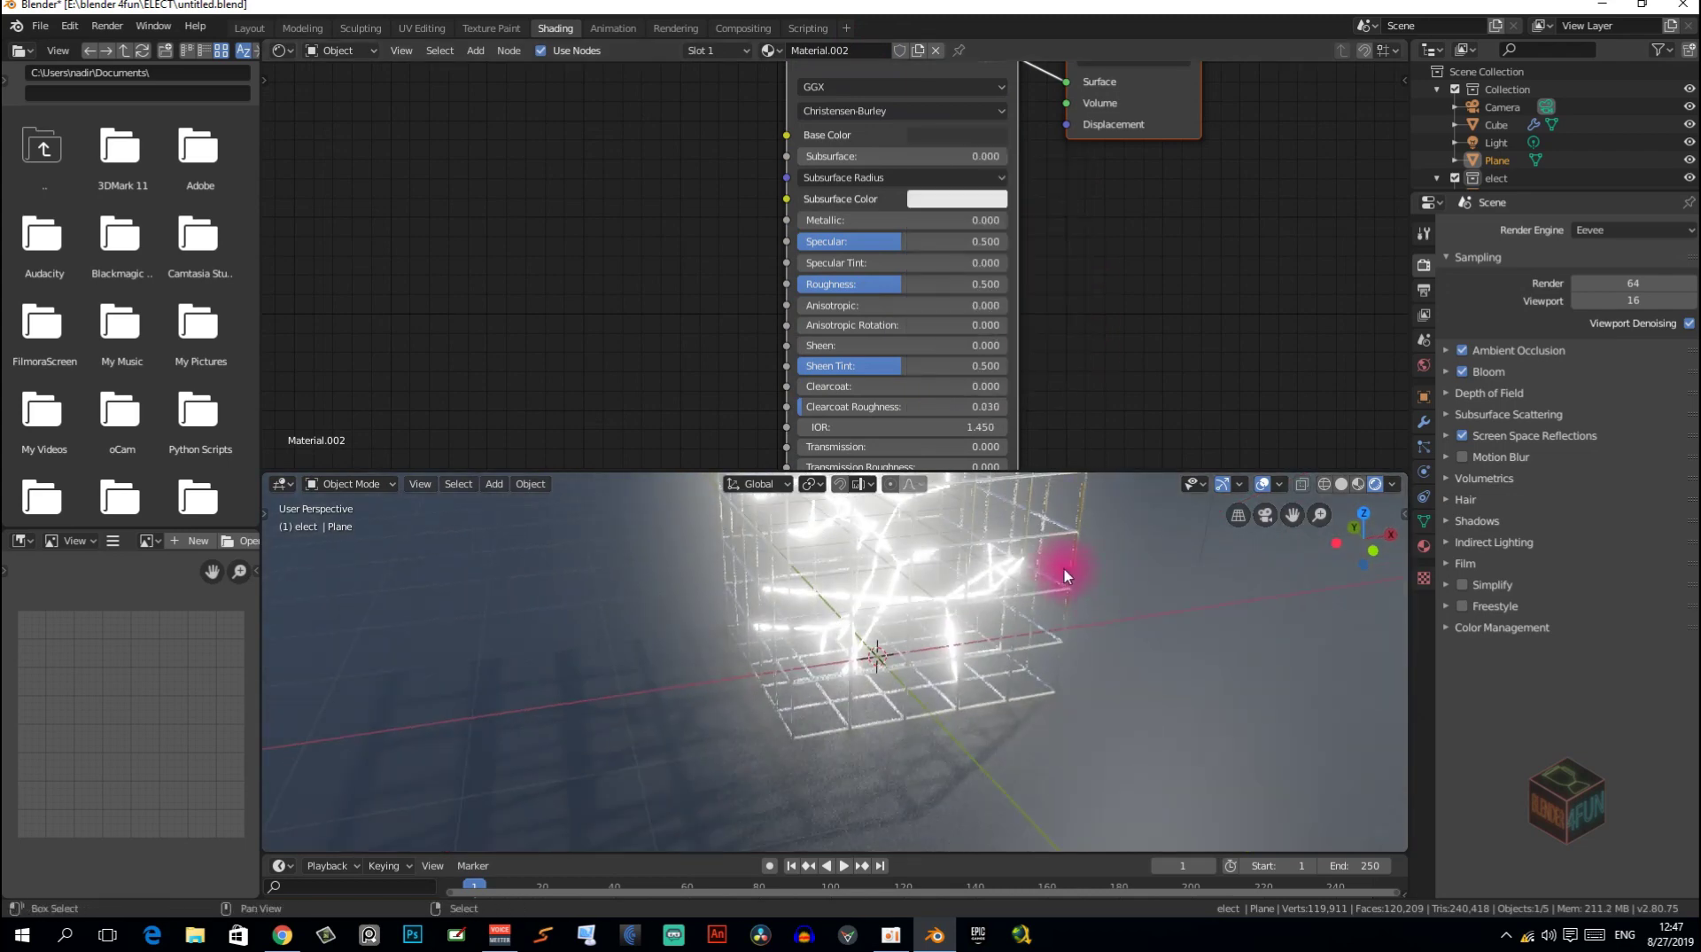
Inspect the glowing cage and enlarge the timeline to show the keyframe area.
middle_drag(1065, 569, 863, 641)
click(829, 629)
click(821, 640)
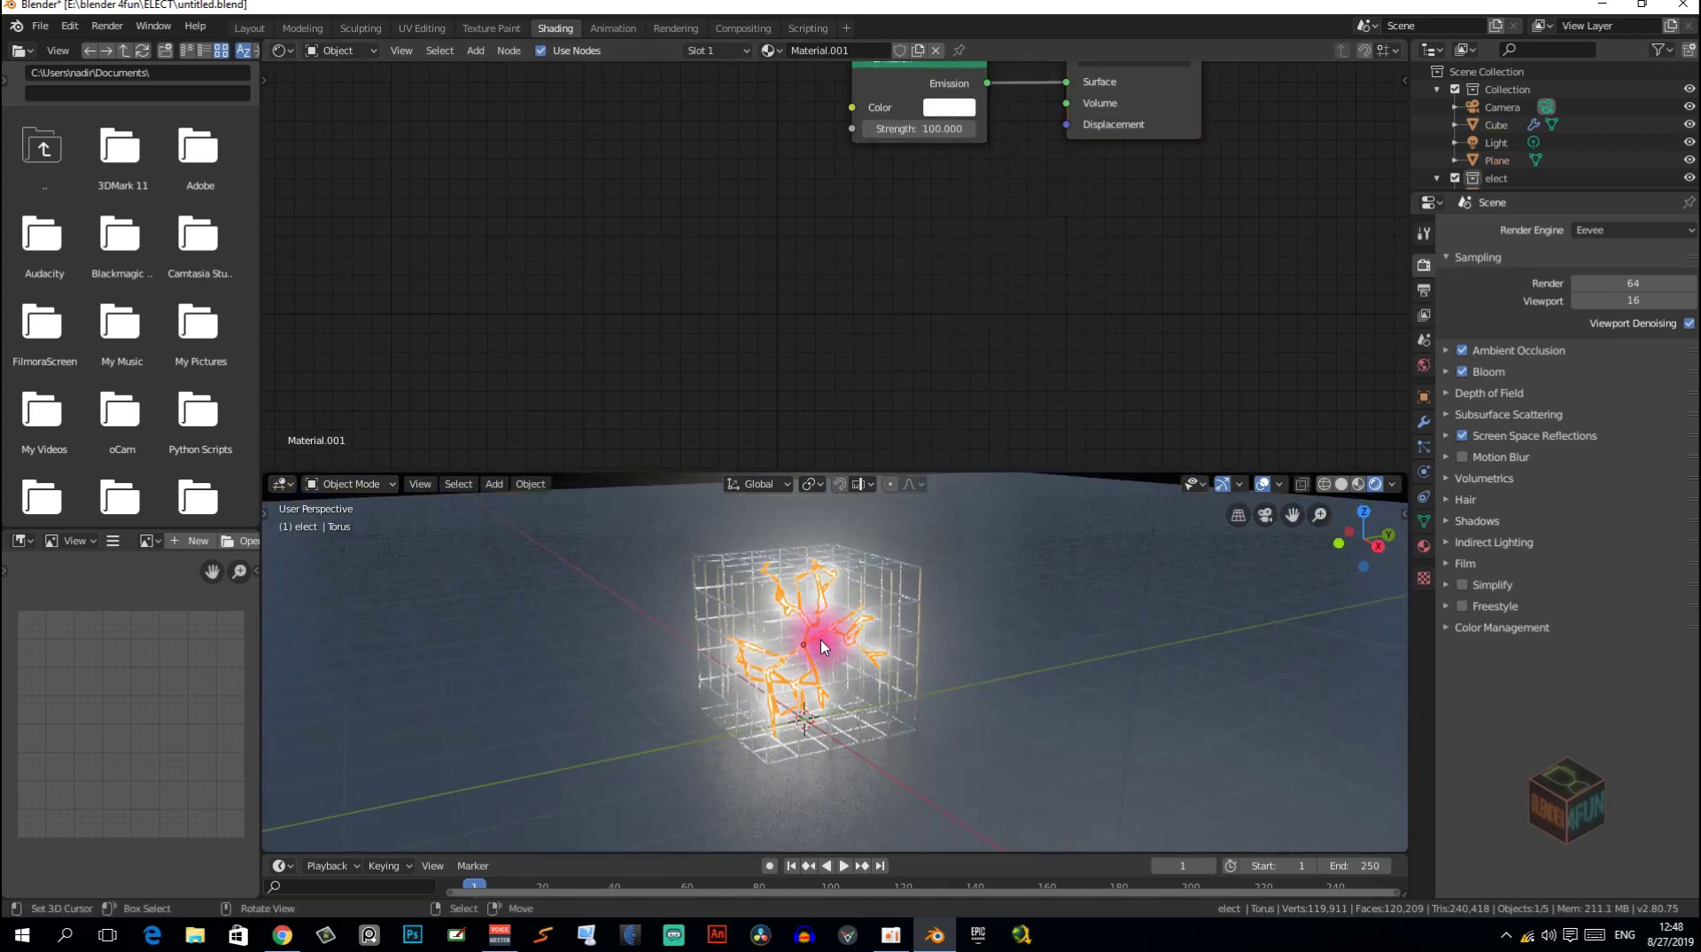
scroll(816, 652, up, 2)
middle_drag(816, 657, 848, 682)
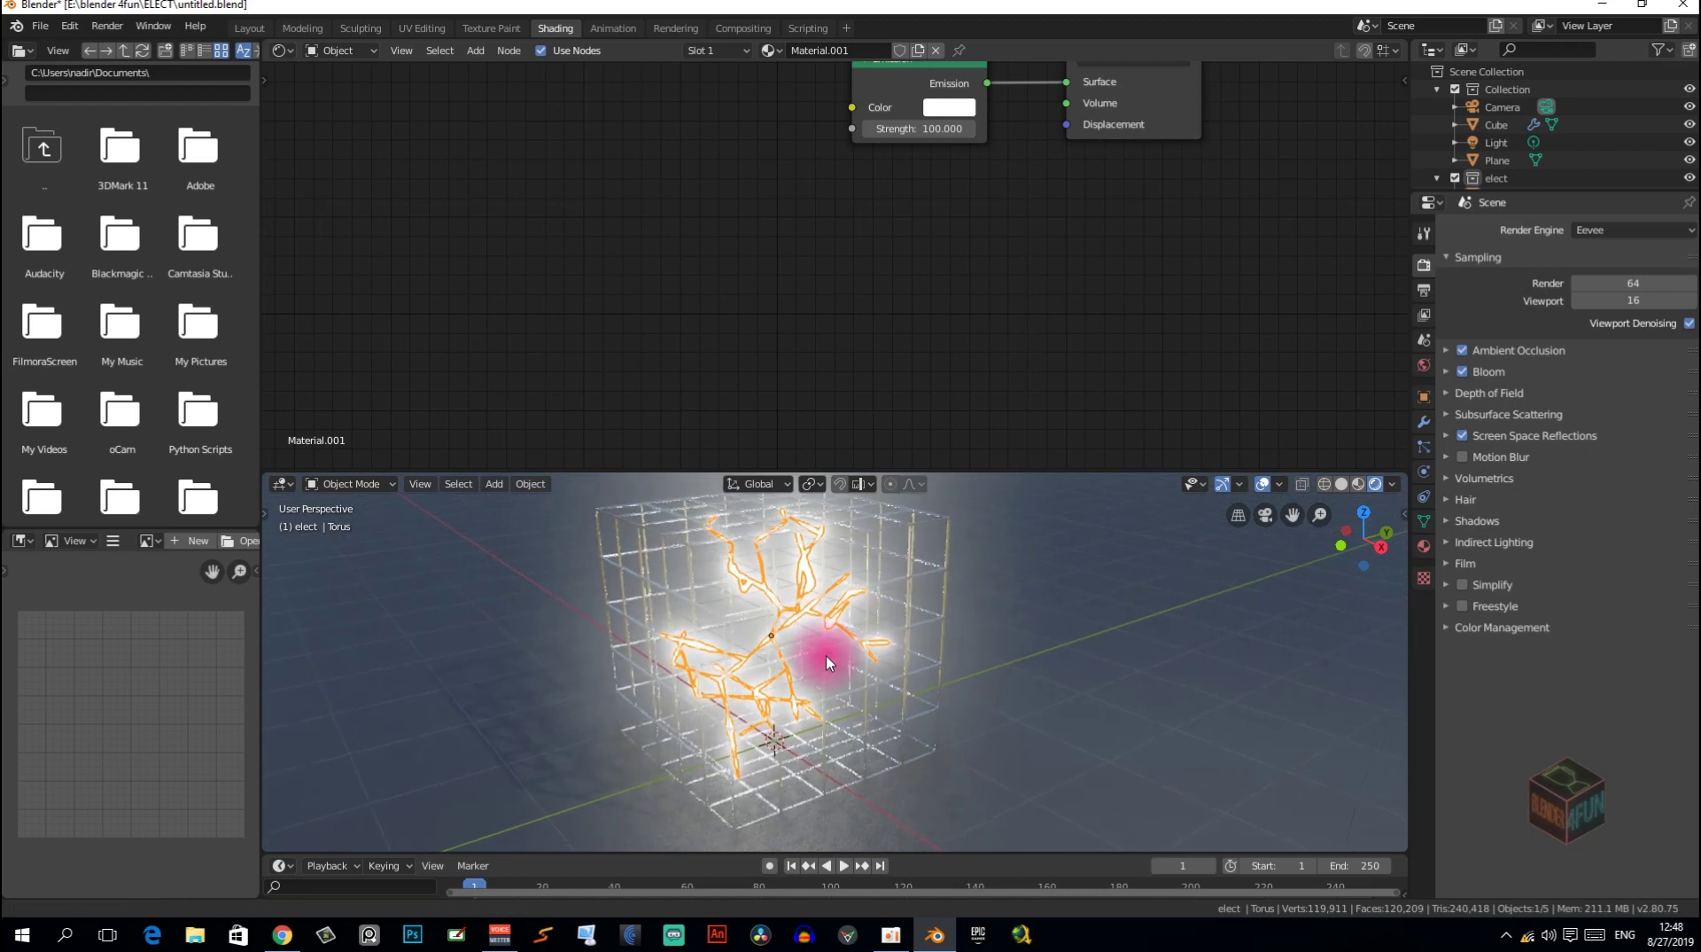
scroll(849, 678, up, 3)
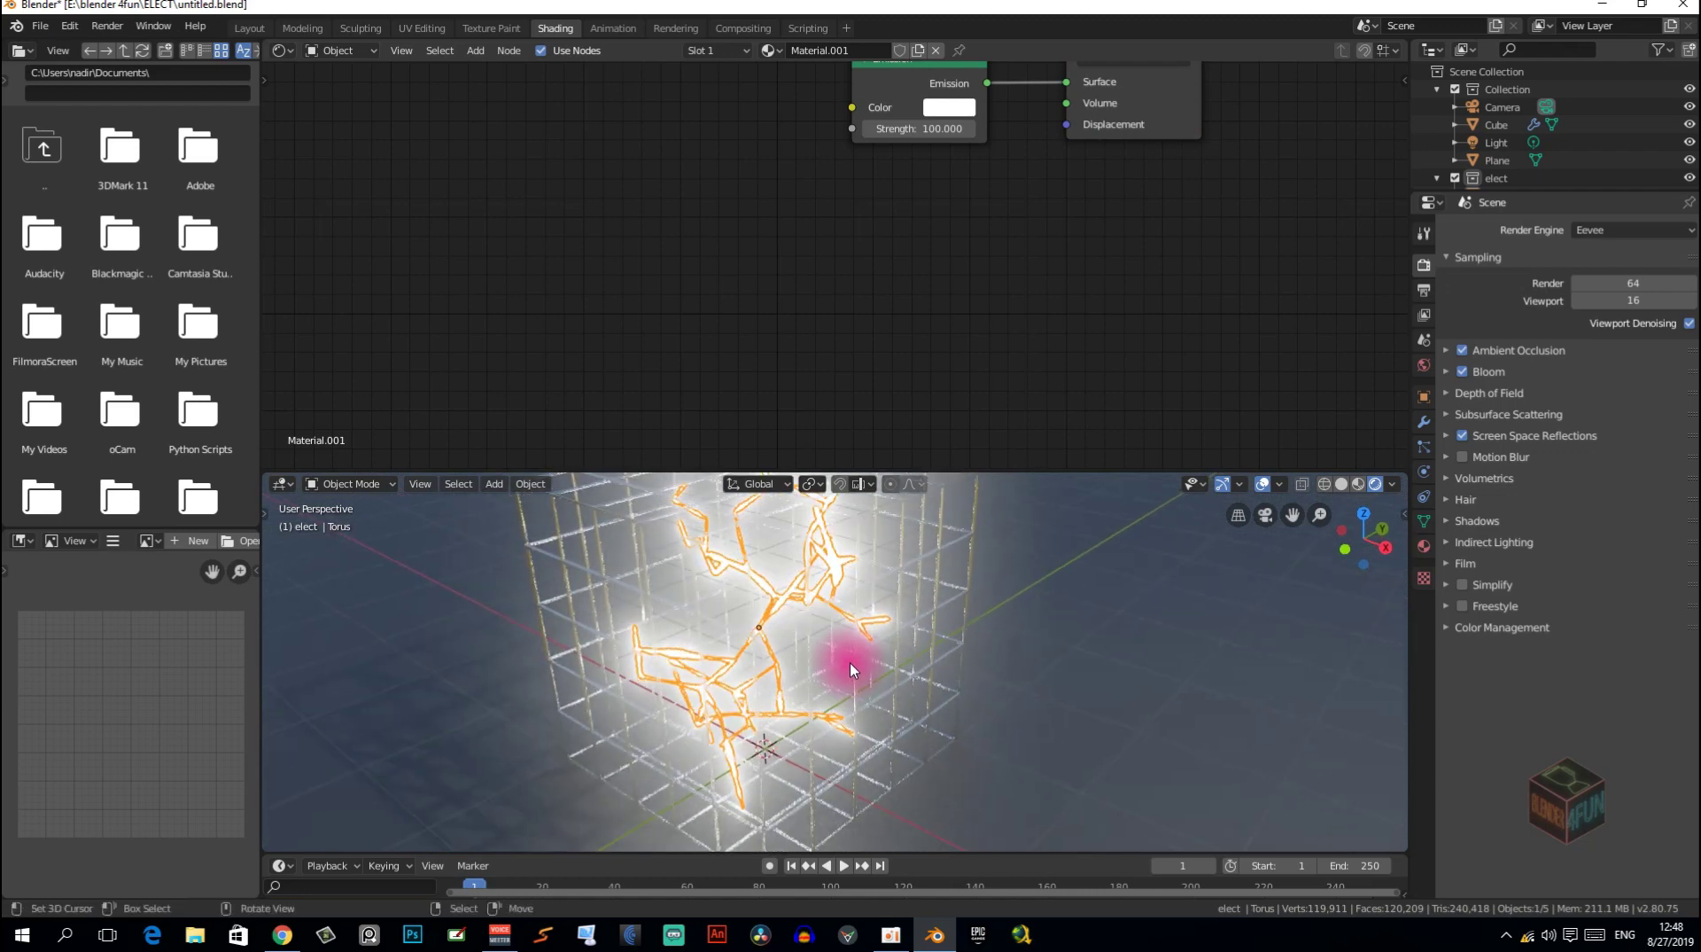
scroll(846, 660, down, 3)
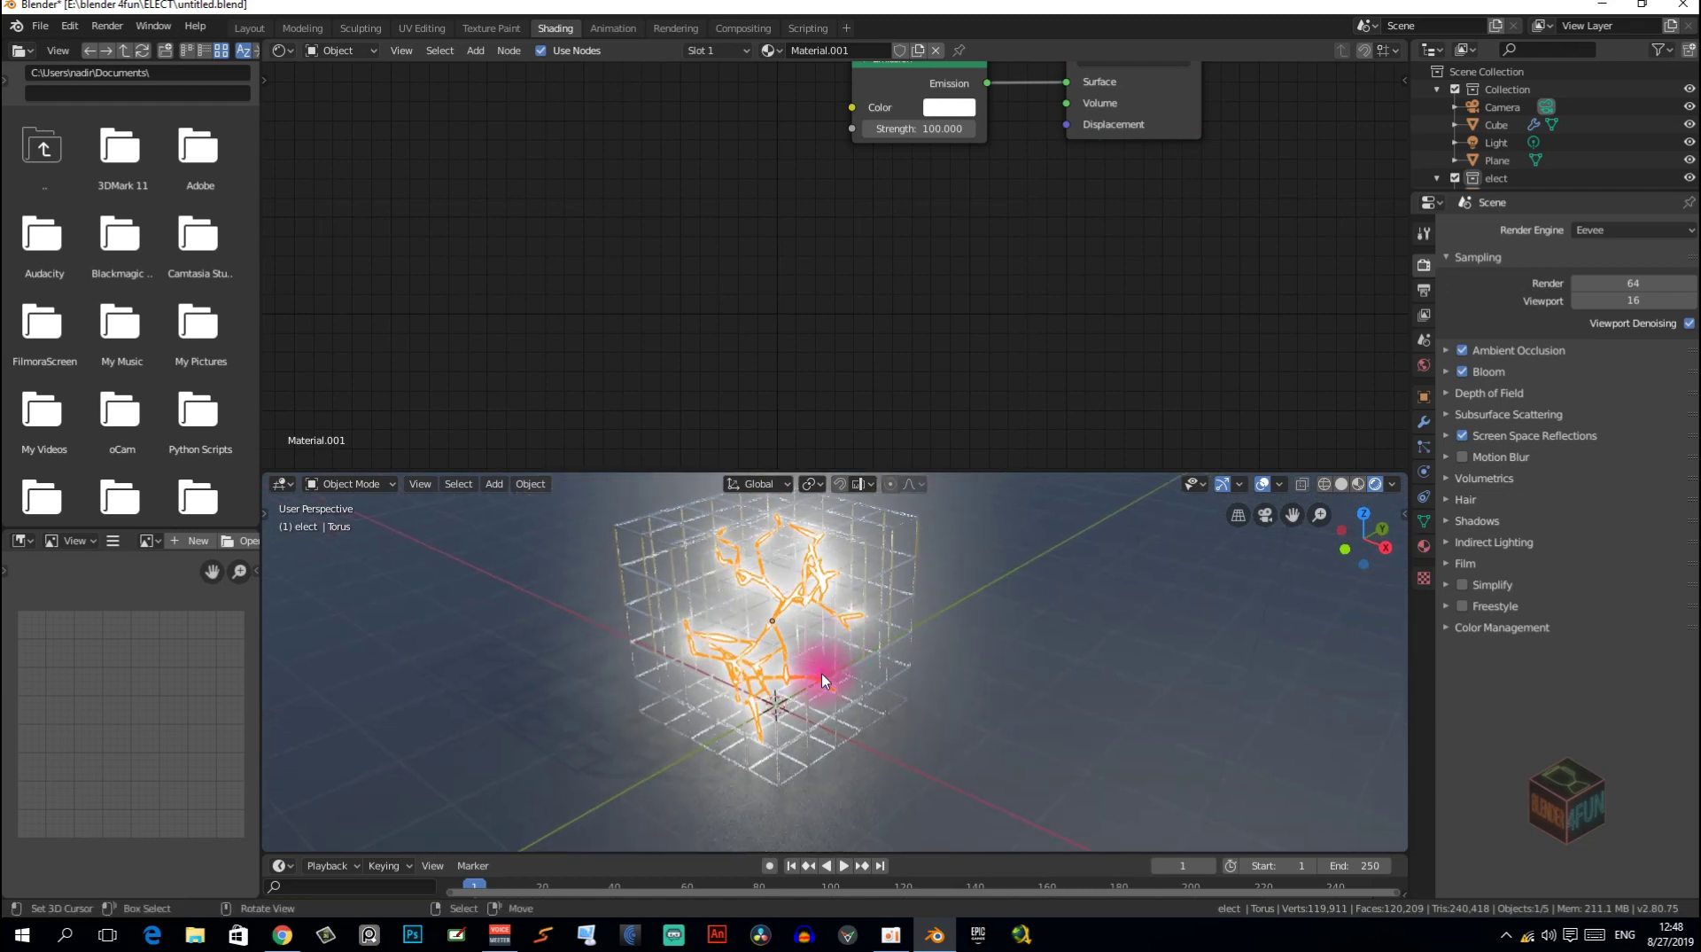
drag(824, 854, 624, 800)
click(775, 605)
Set the lightning's rotation to 1500° on X, Y and Z at frame 250.
key(i)
click(759, 653)
click(1372, 852)
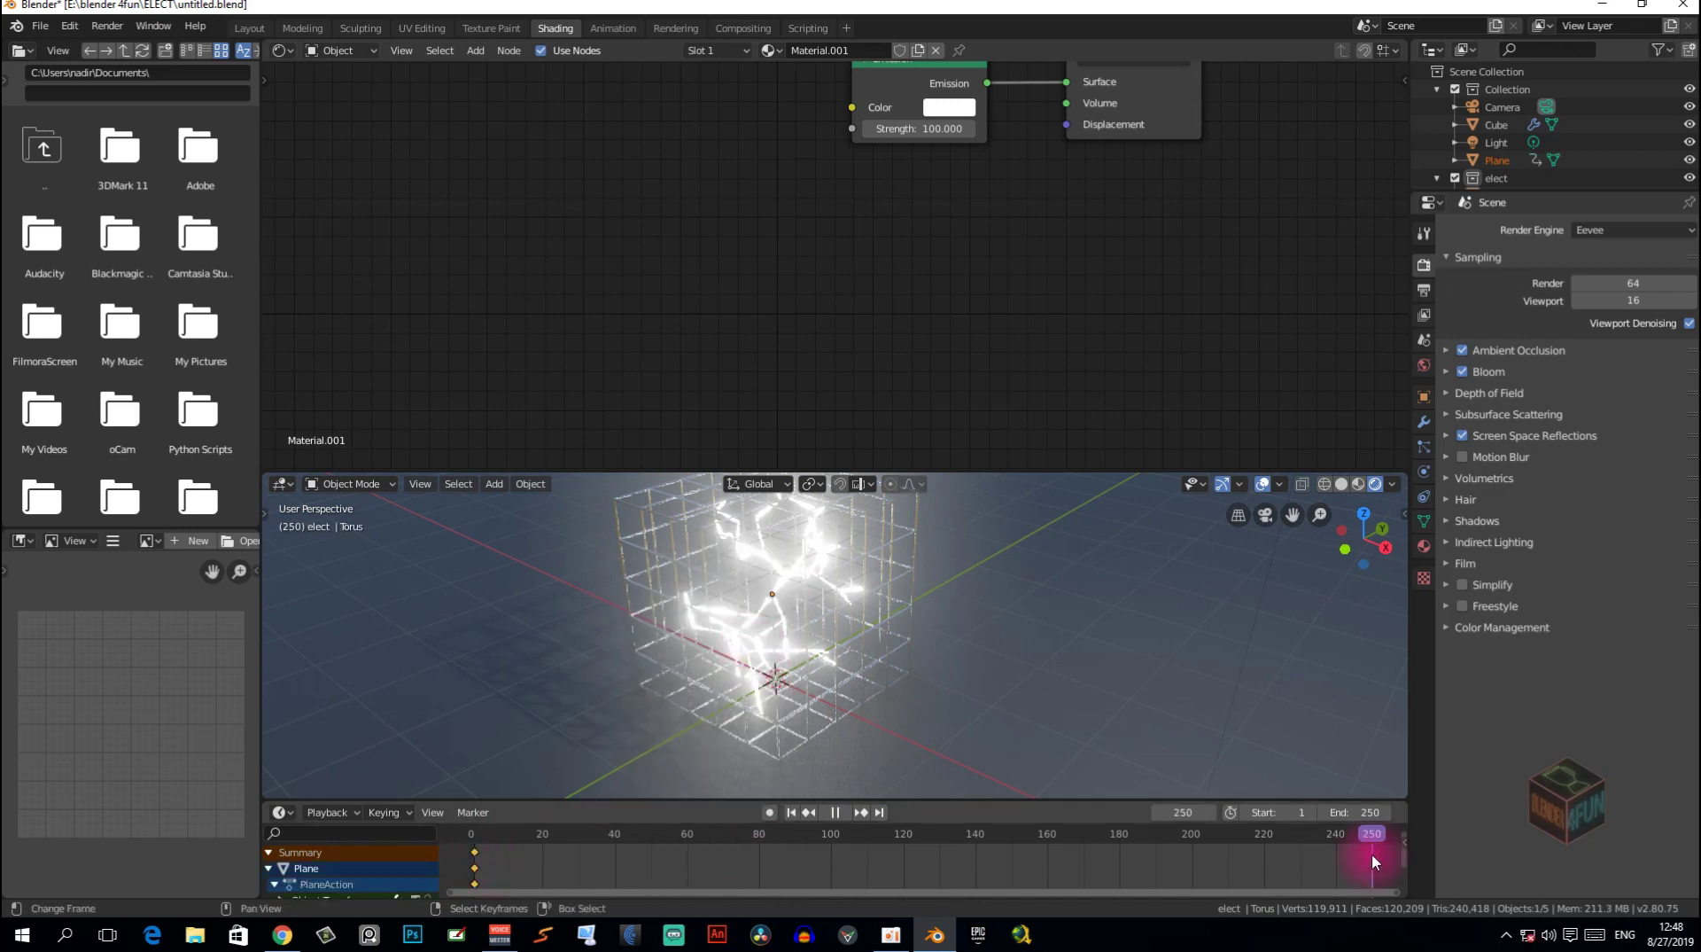
key(n)
key(Return)
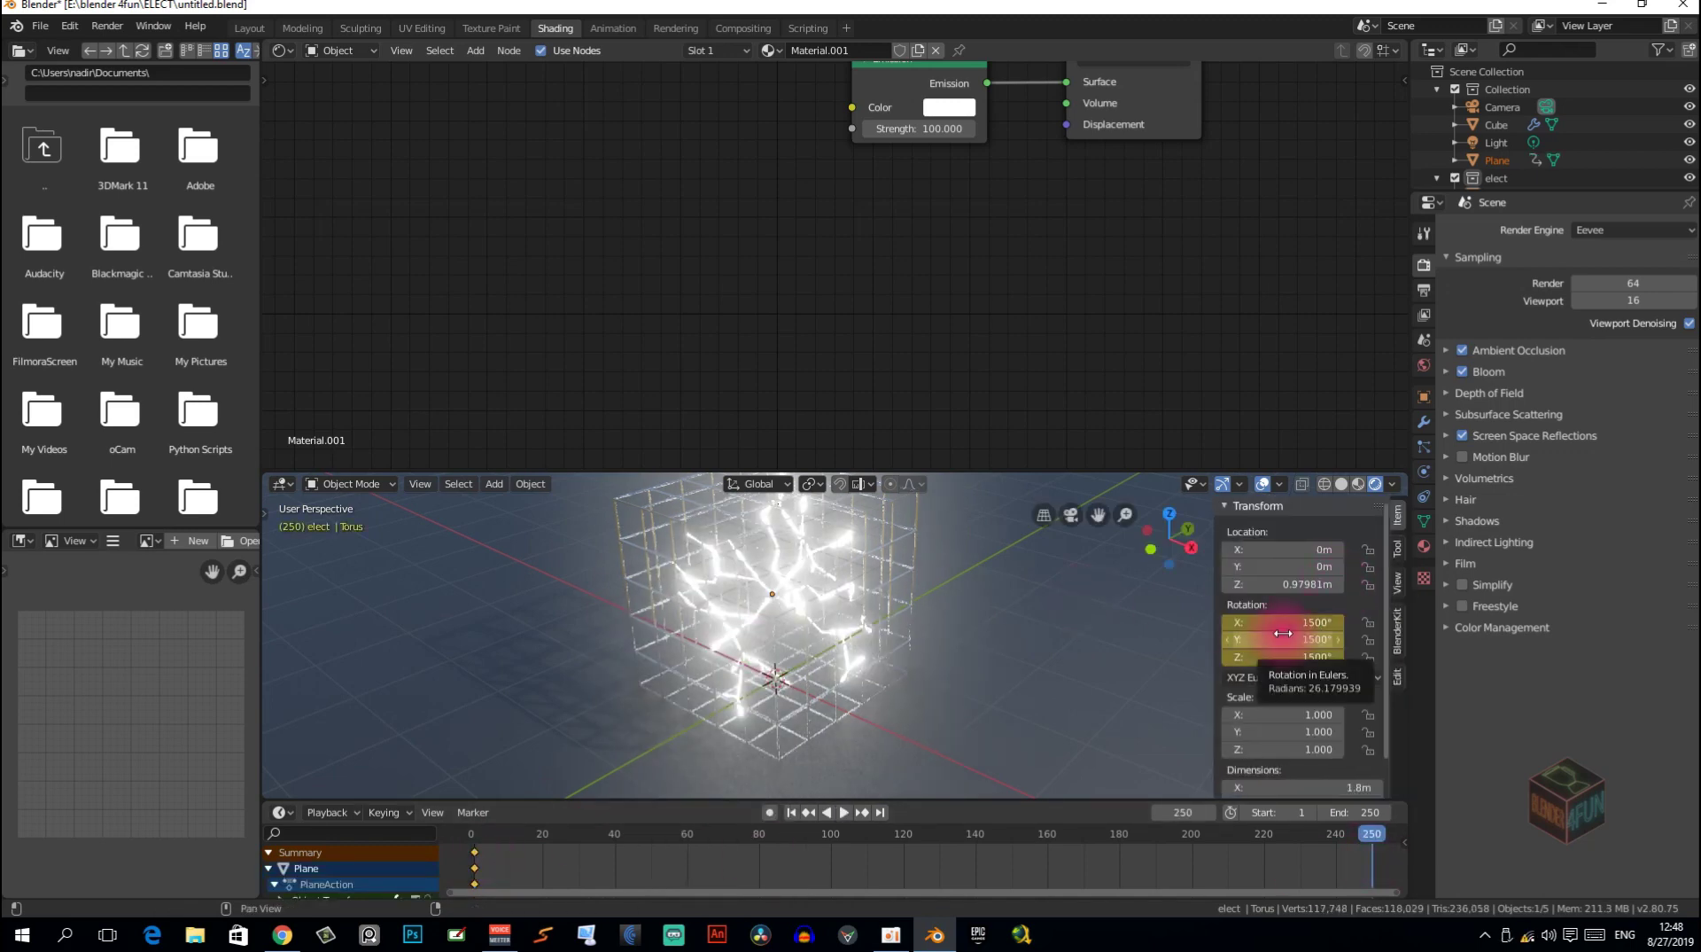
Remove the stray frame-250 keyframes and key location and rotation at frame 1.
click(807, 631)
drag(1363, 846, 1390, 911)
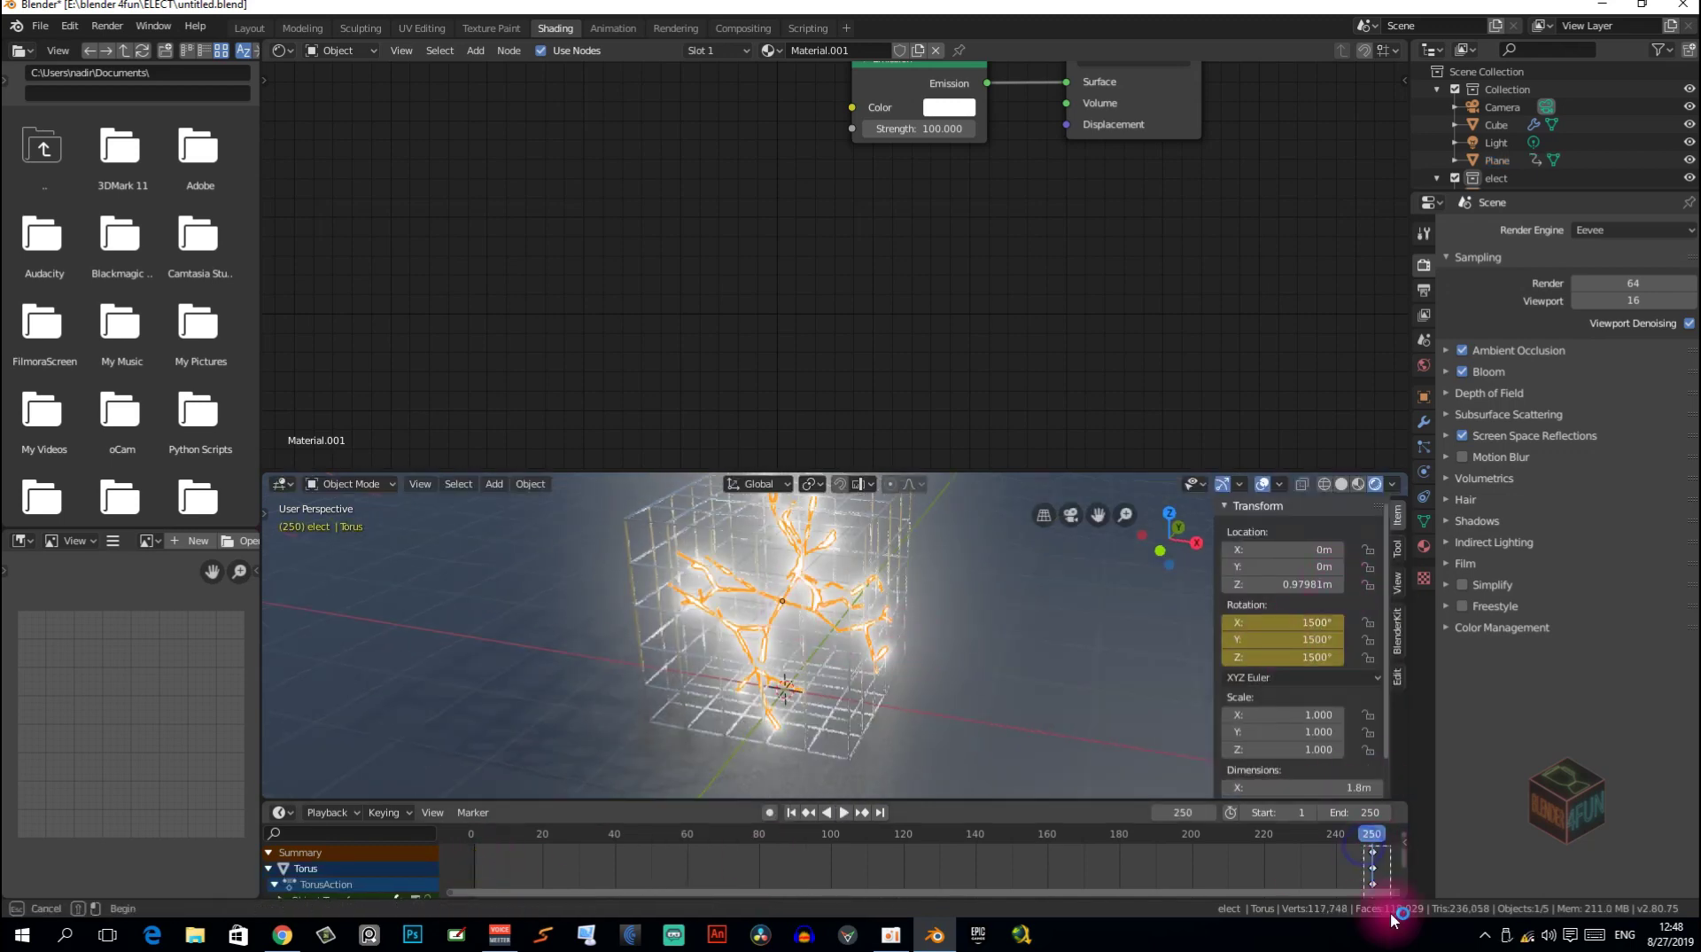
click(1370, 857)
click(474, 853)
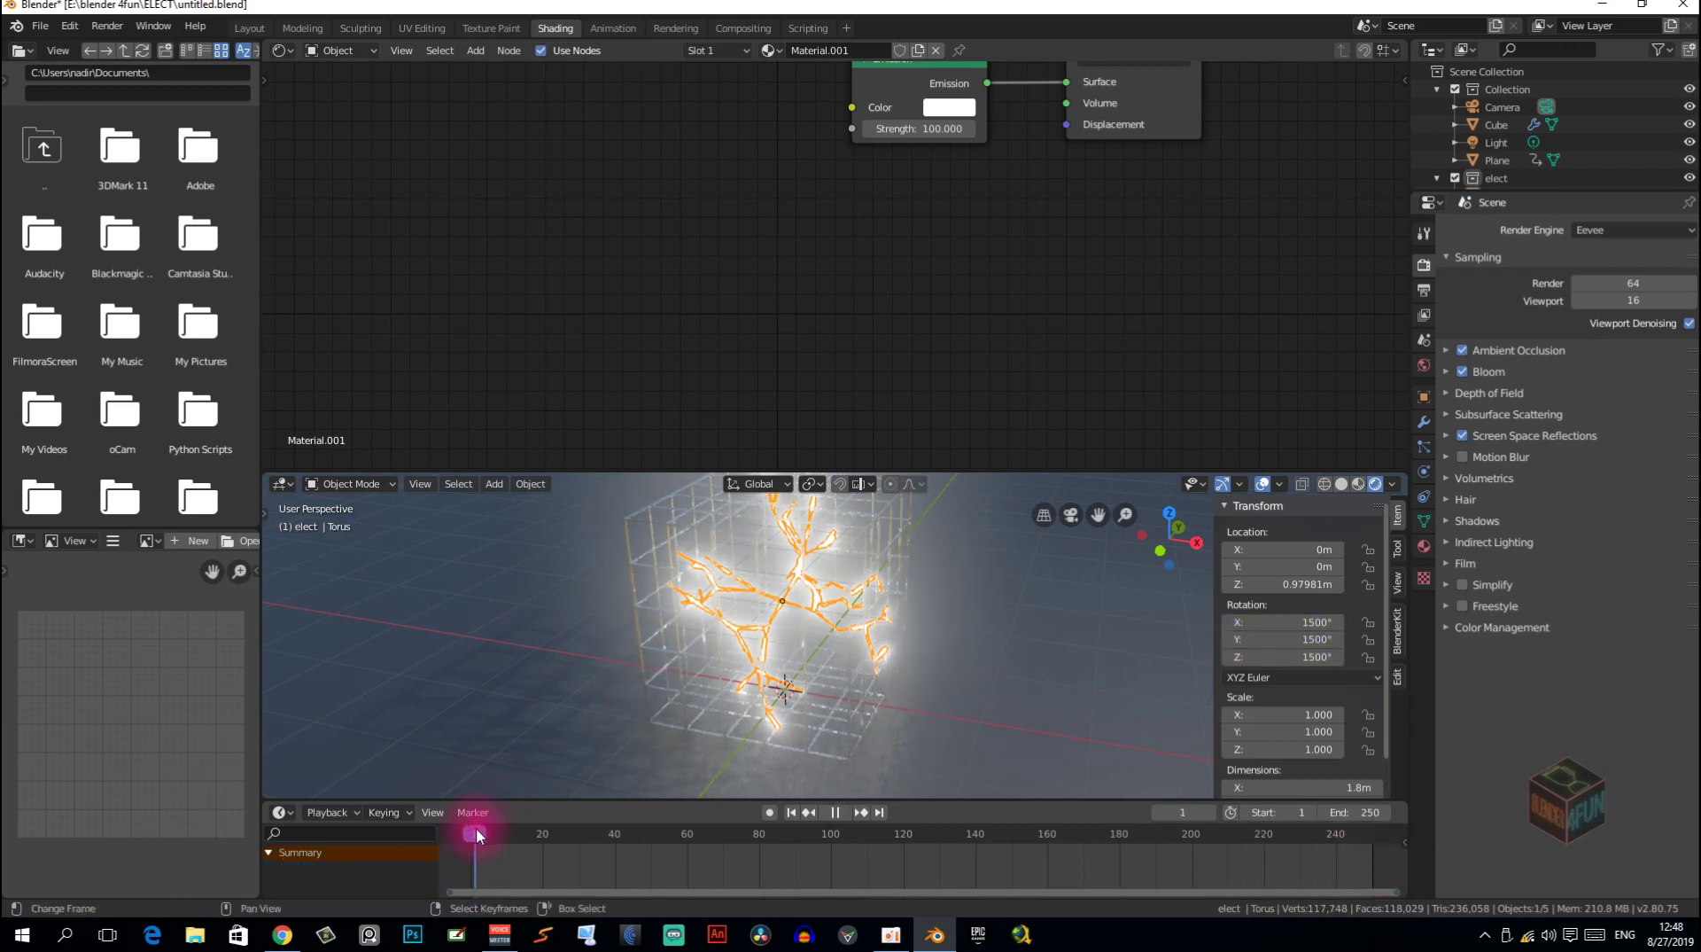
key(i)
click(847, 574)
click(1370, 867)
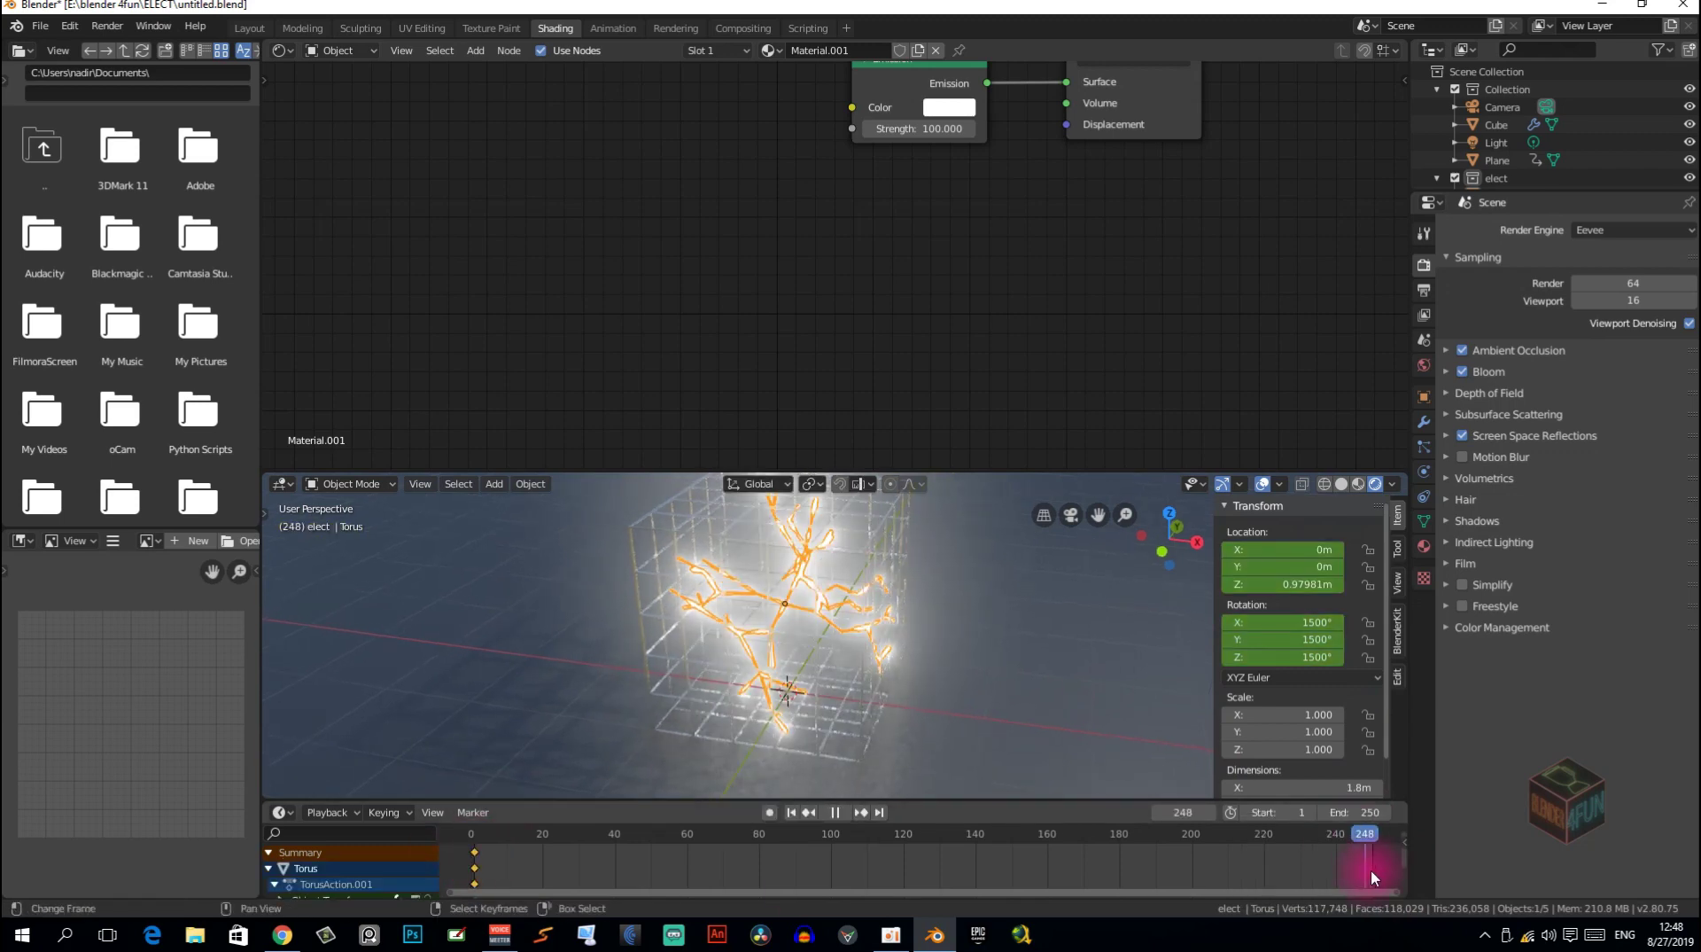
Play back the lightning rotation animation and stop it.
click(477, 856)
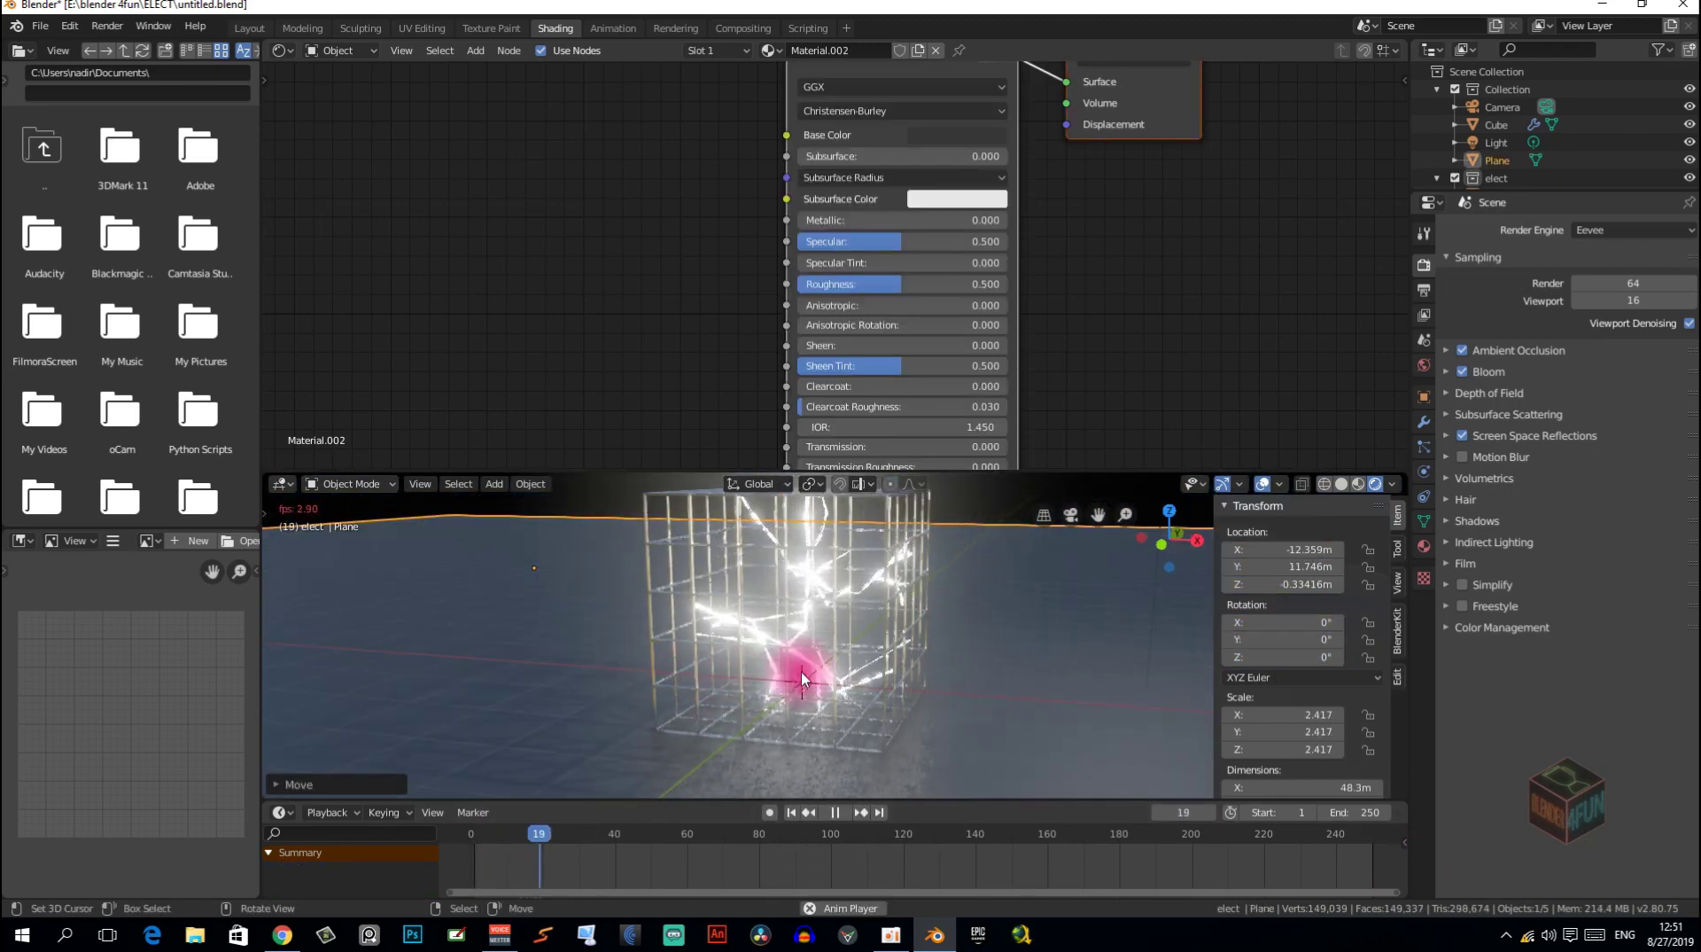
middle_drag(800, 647, 803, 665)
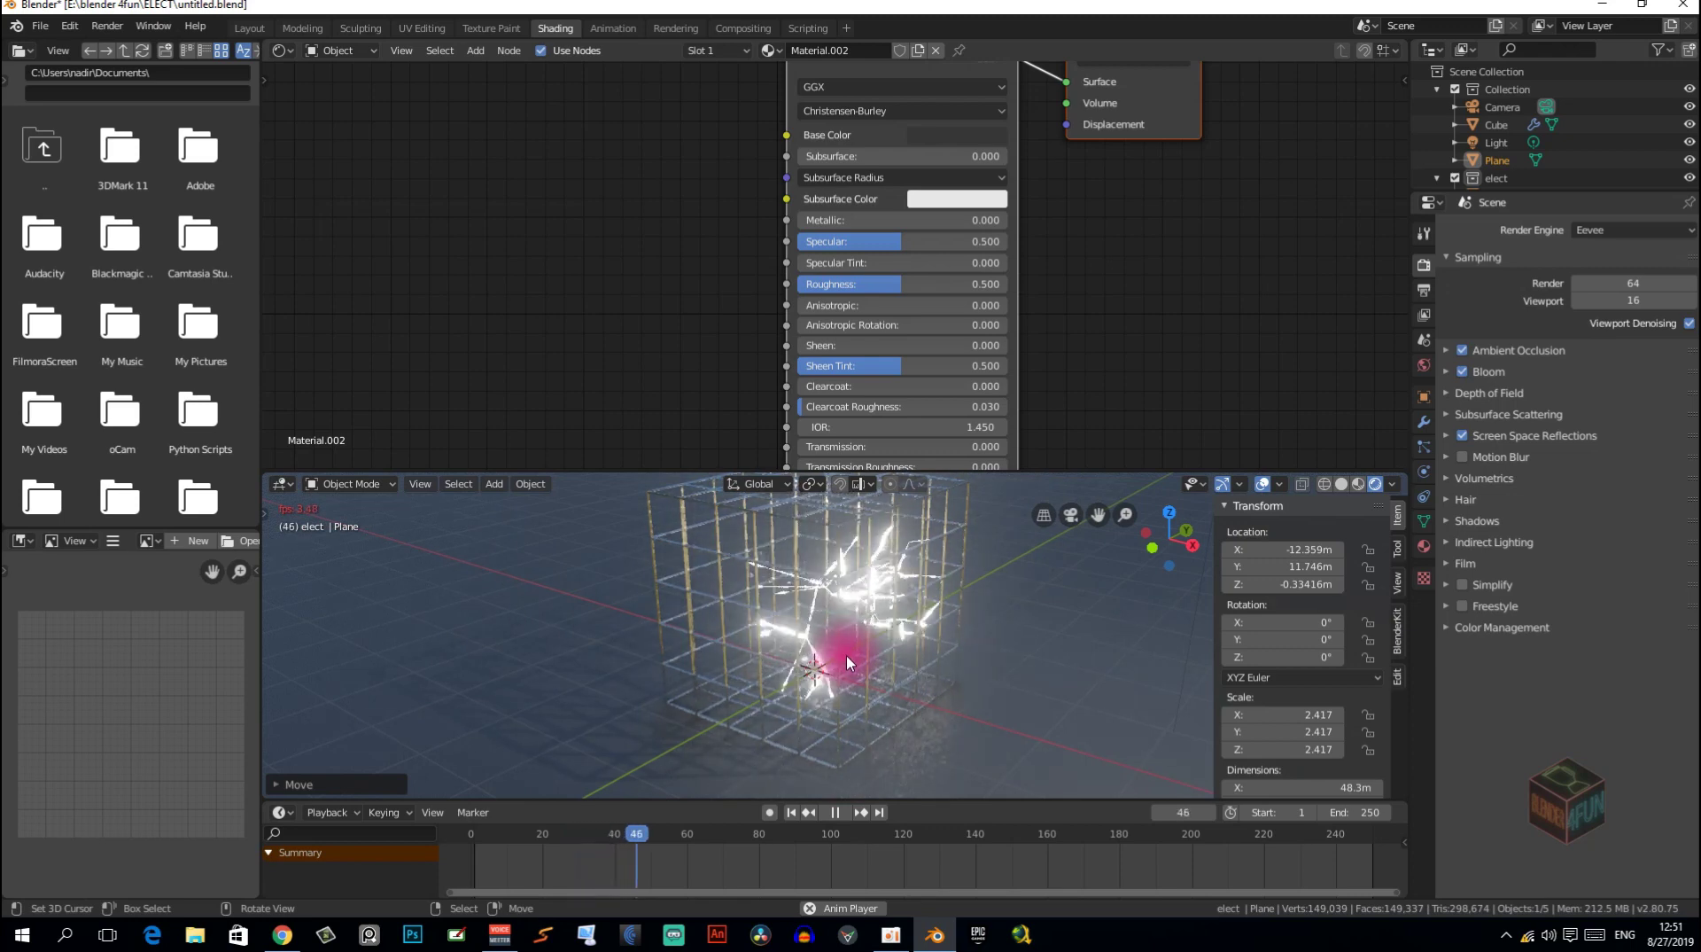
key(space)
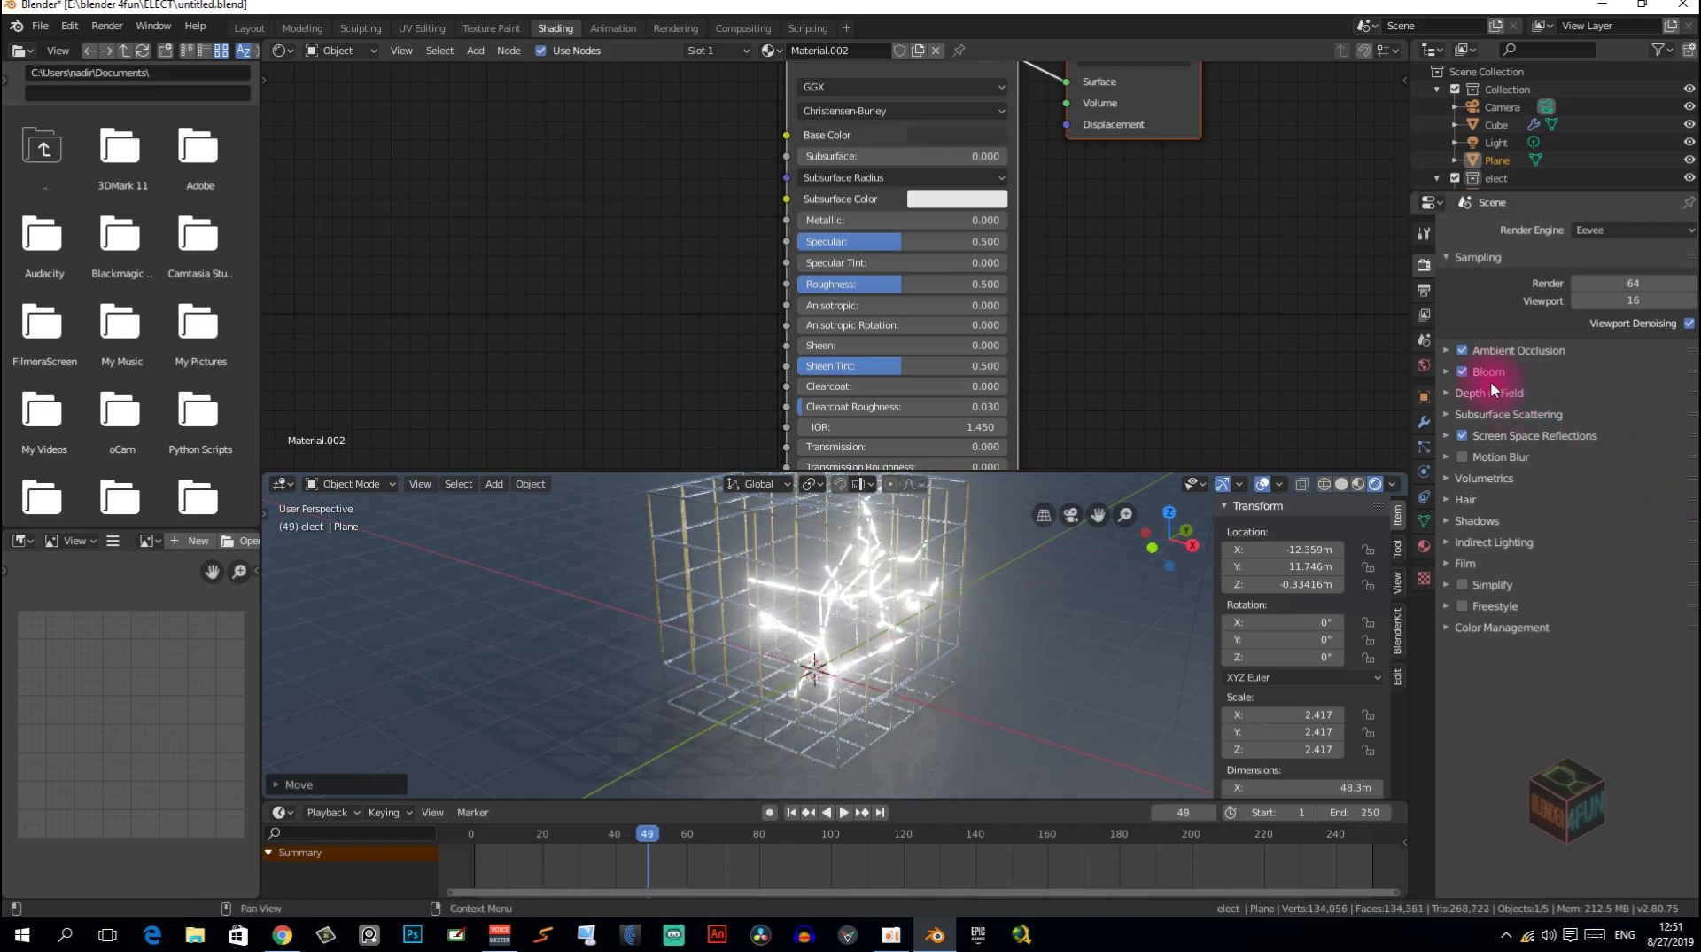